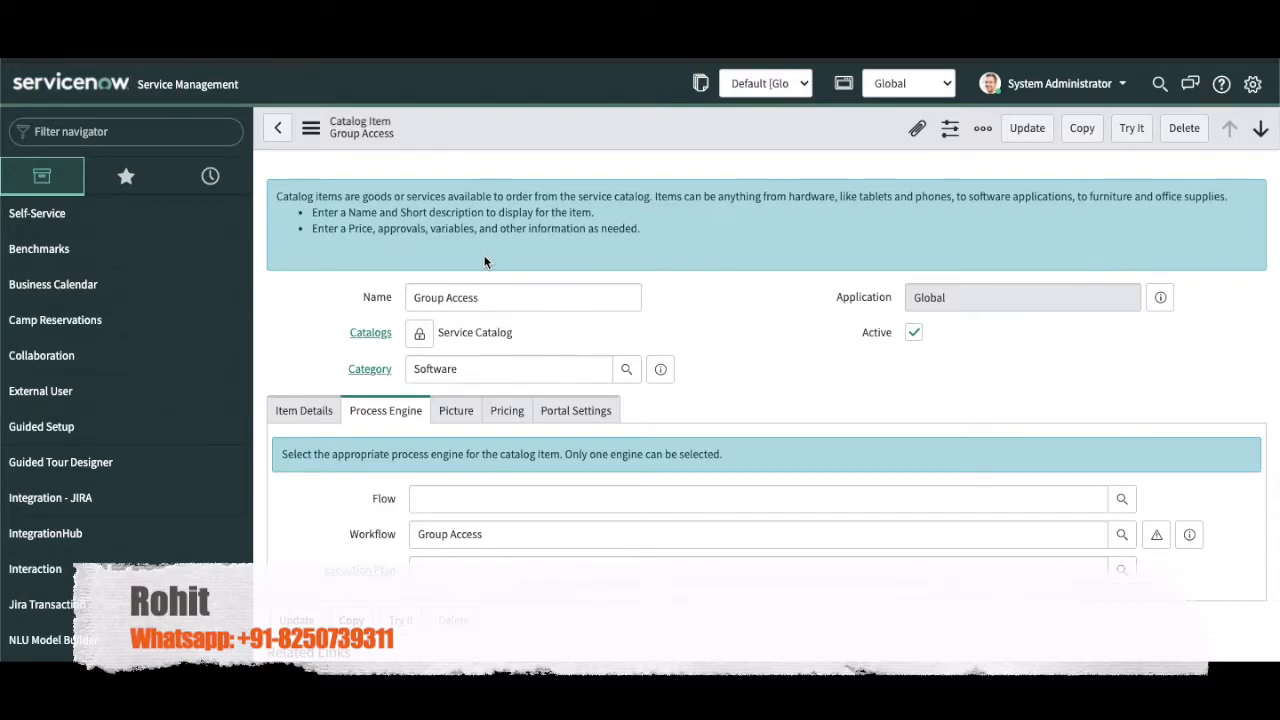
# Step: Check the item's Catalog UI Policies and Catalog Client Scripts related lists
pyautogui.scroll(-2, 577, 520)
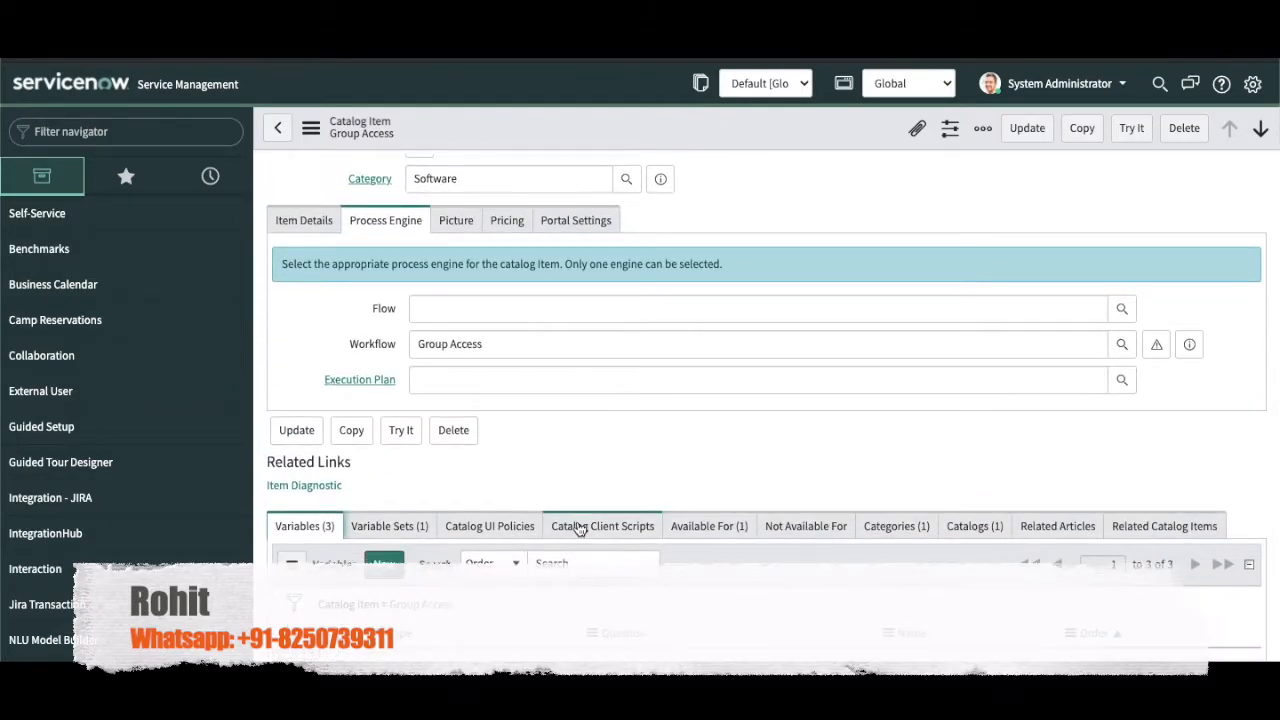
pyautogui.click(493, 537)
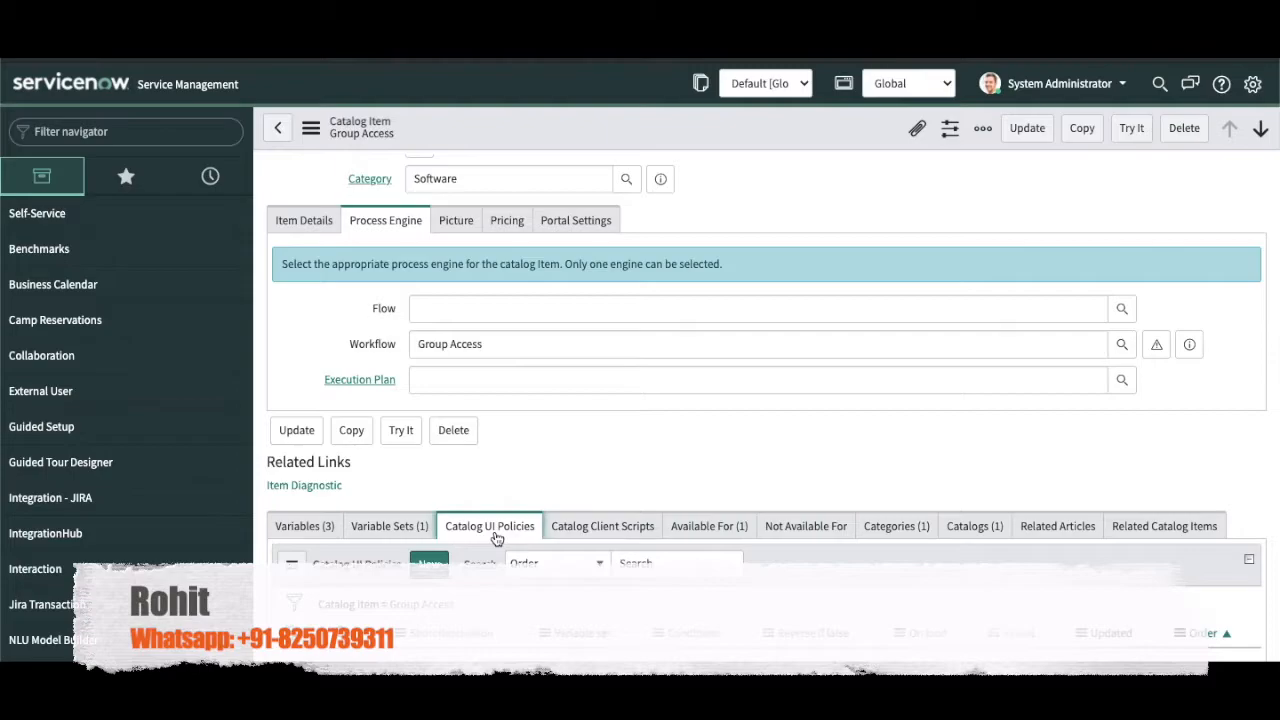
pyautogui.click(600, 534)
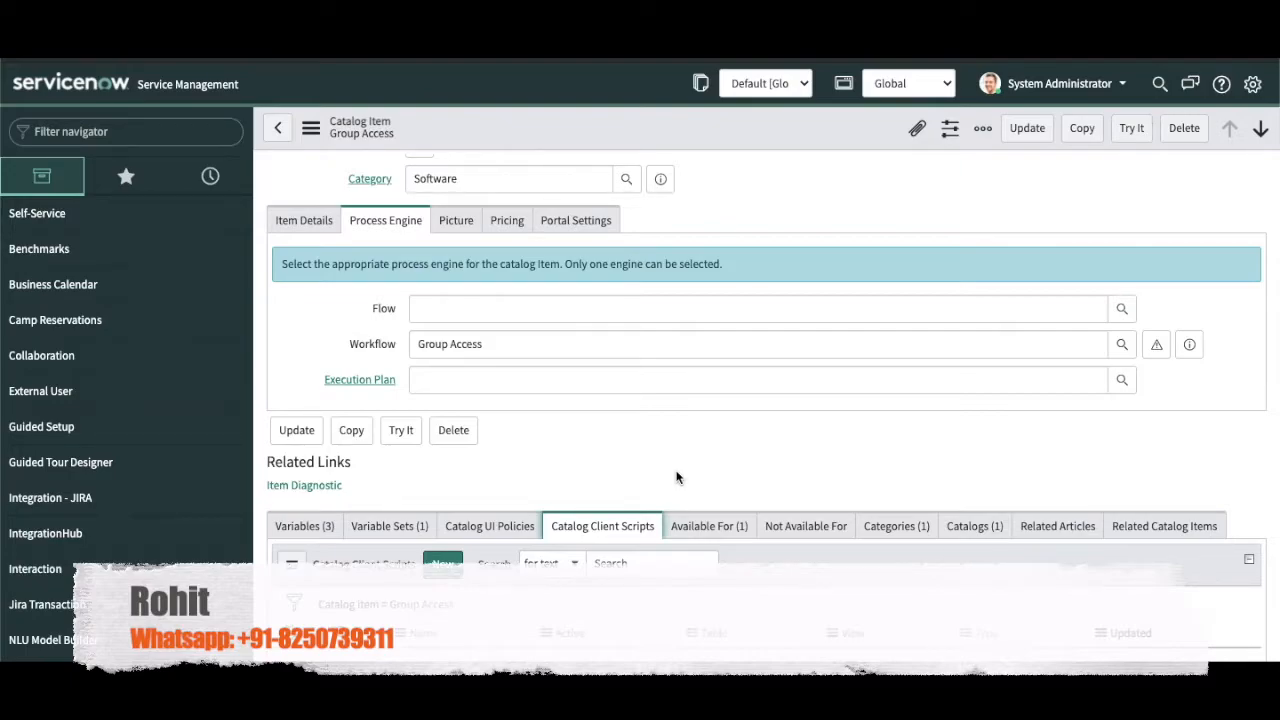
# Step: Return to the Variables related list and duplicate the browser tab
pyautogui.scroll(-1, 676, 477)
pyautogui.click(302, 455)
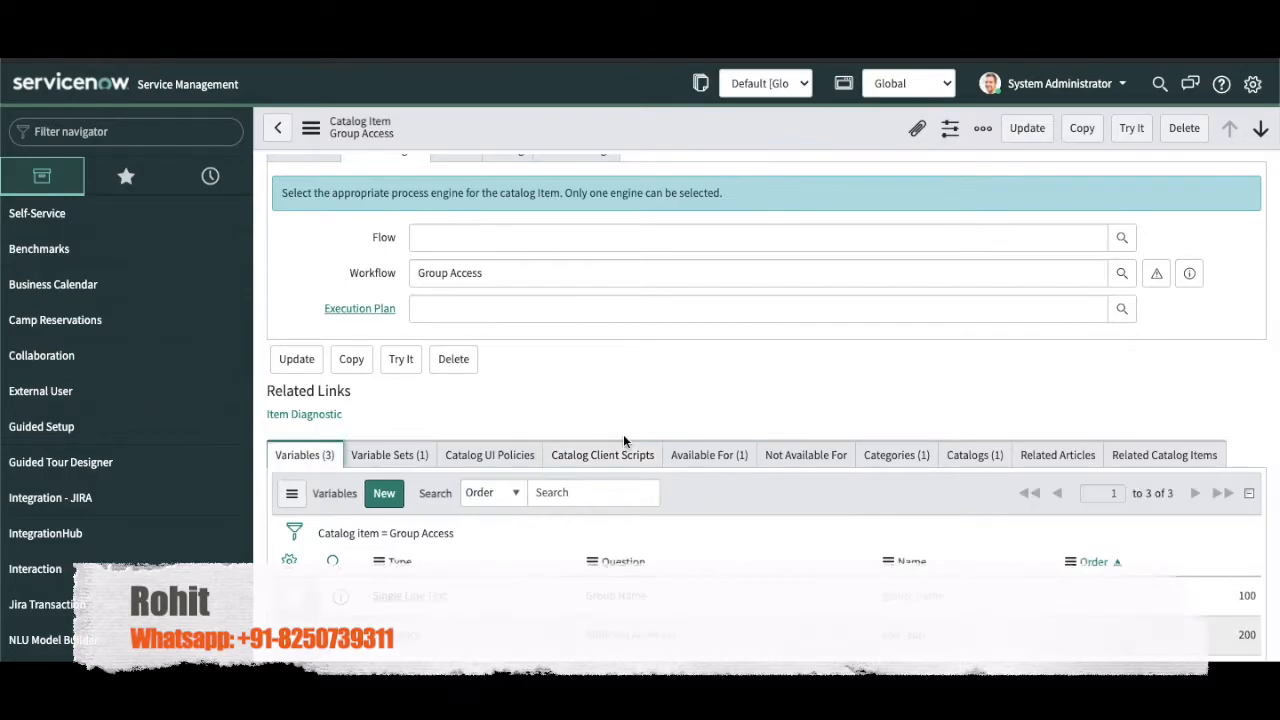
pyautogui.rightClick(254, 54)
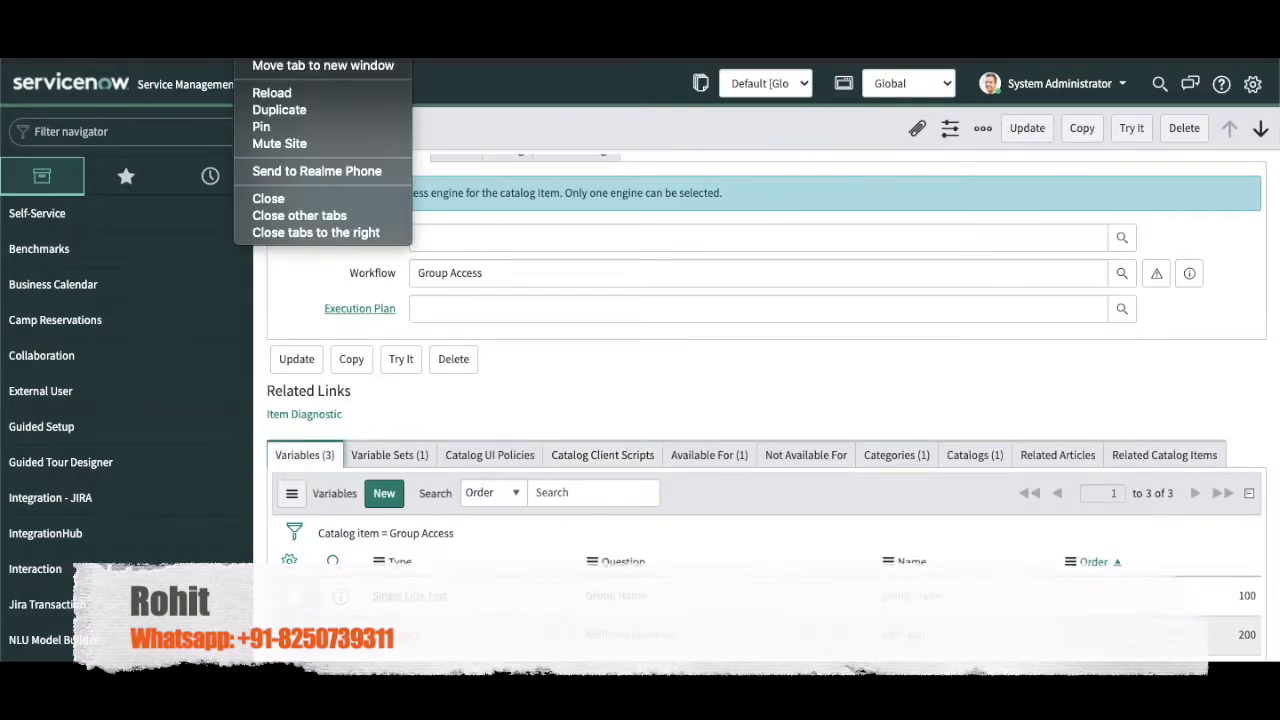
pyautogui.click(280, 109)
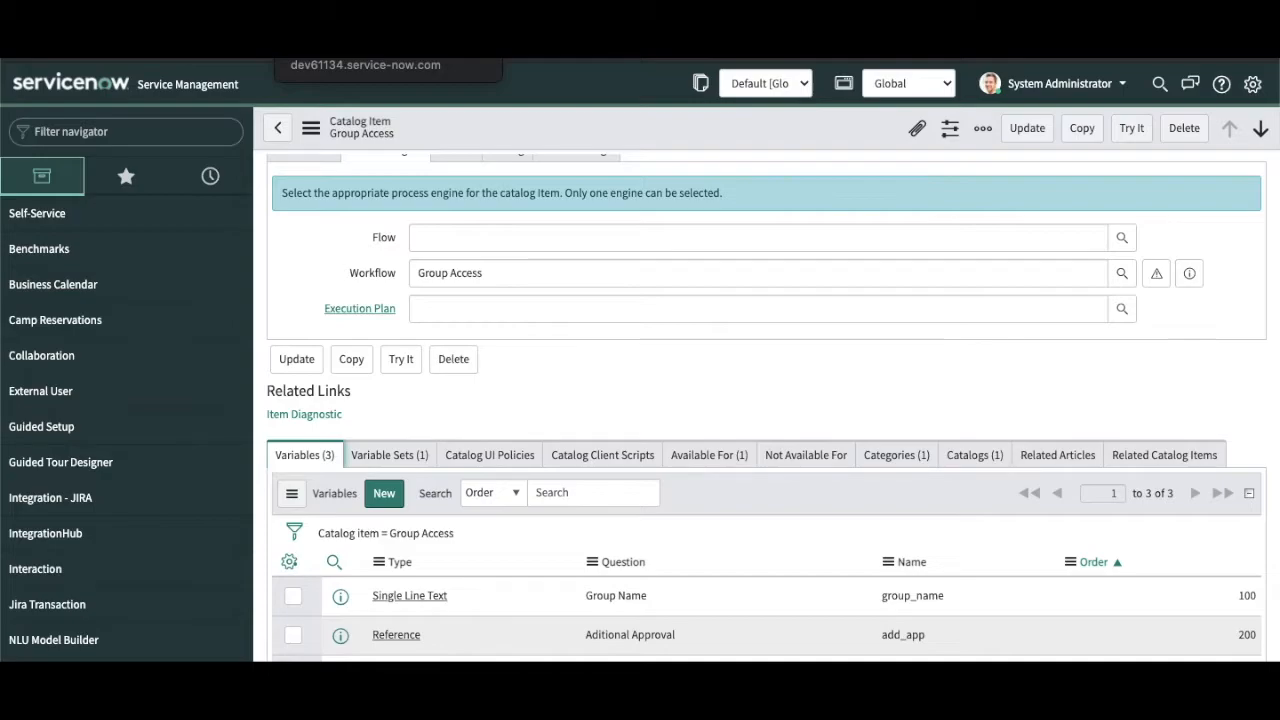
# Step: Reload the item, preview its order form with Try It, and start a new variable
pyautogui.press('F5')
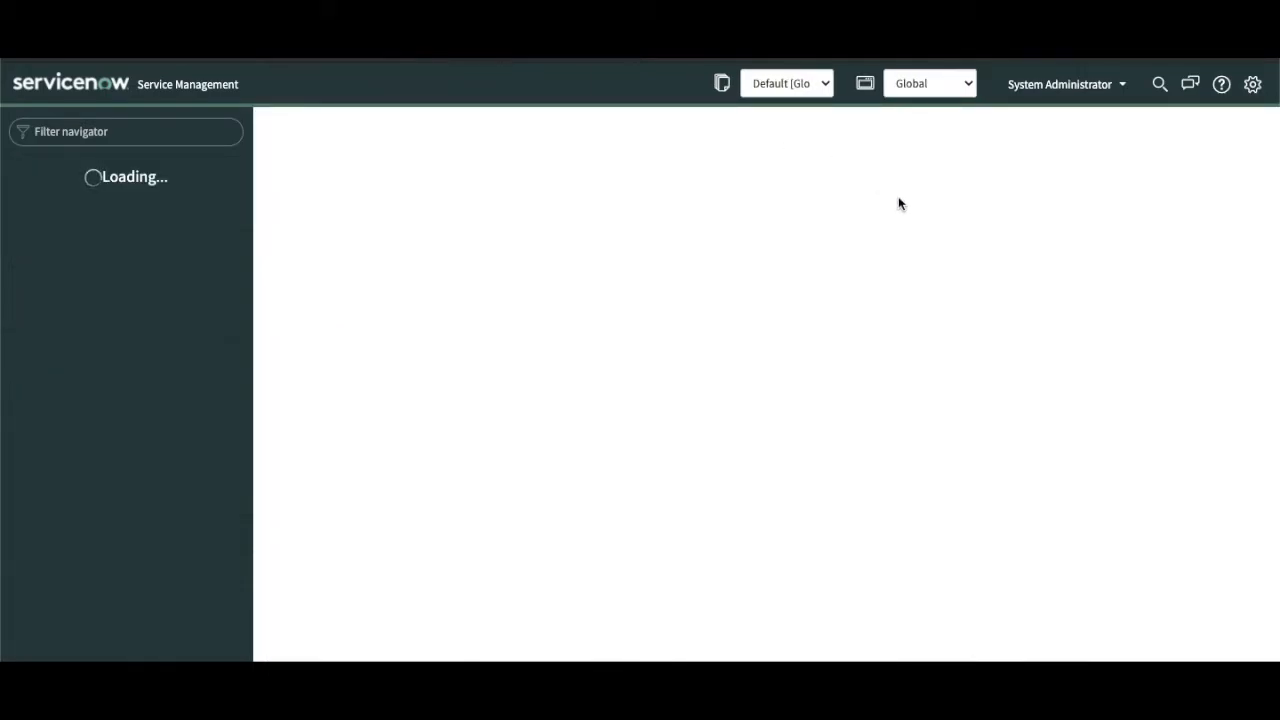
pyautogui.click(1131, 128)
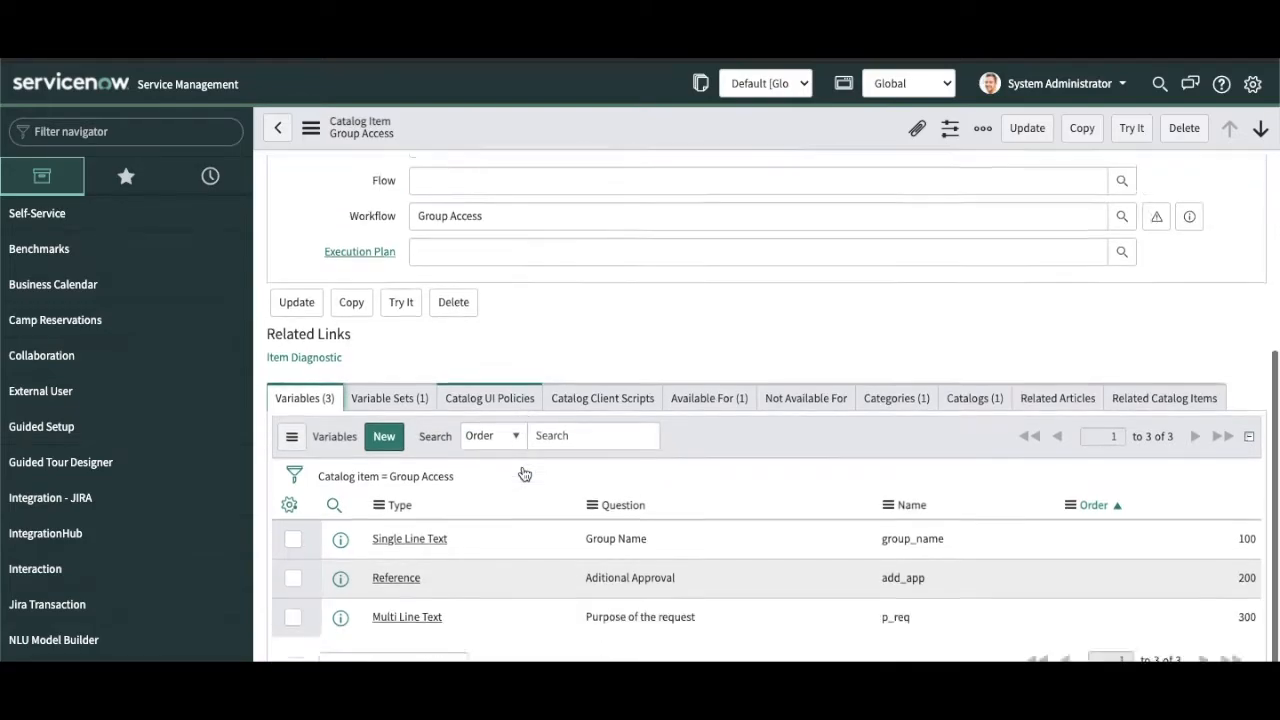
pyautogui.scroll(-1, 522, 465)
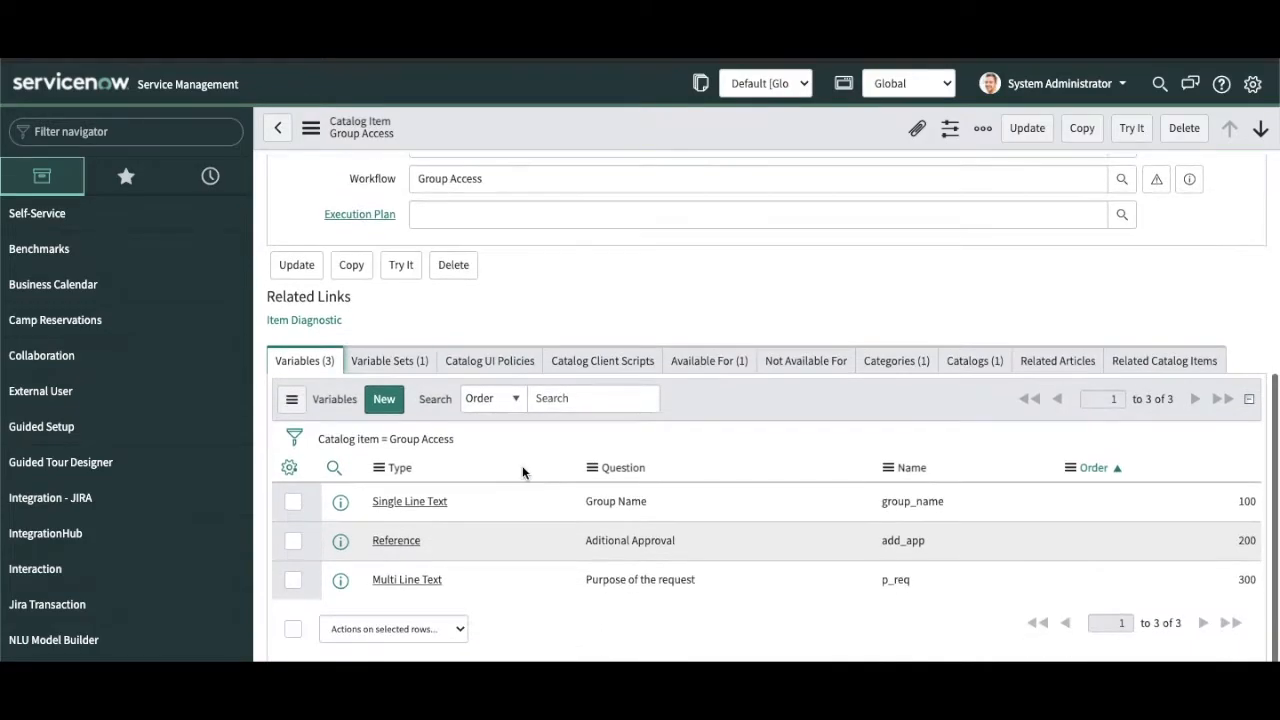
pyautogui.click(386, 399)
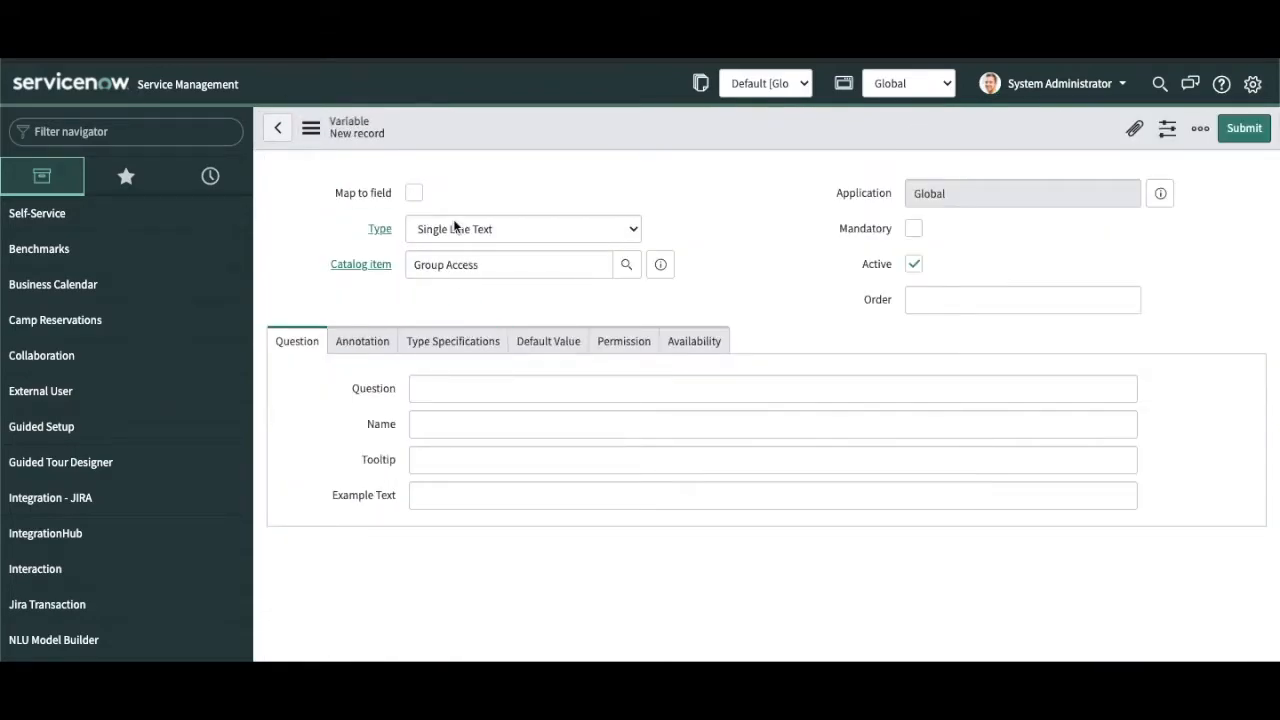
# Step: Make the variable a Select Box with the question 'Type of group'
pyautogui.click(455, 228)
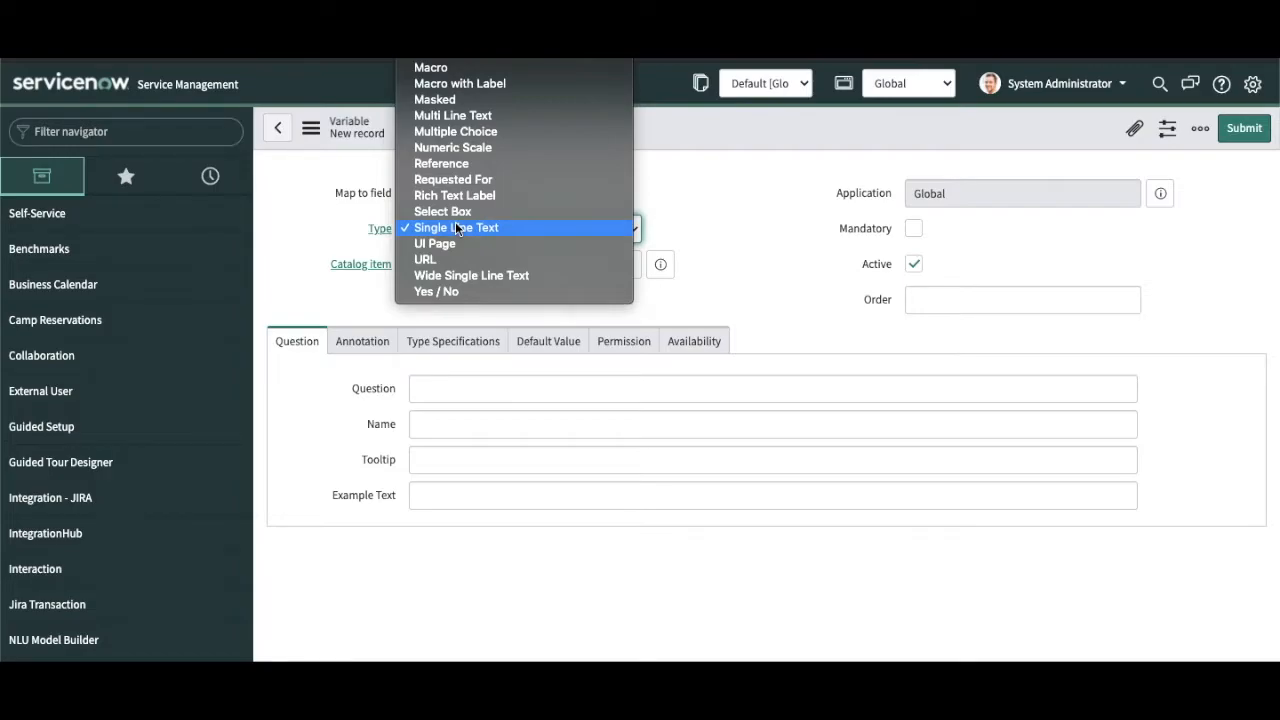
pyautogui.press('Up')
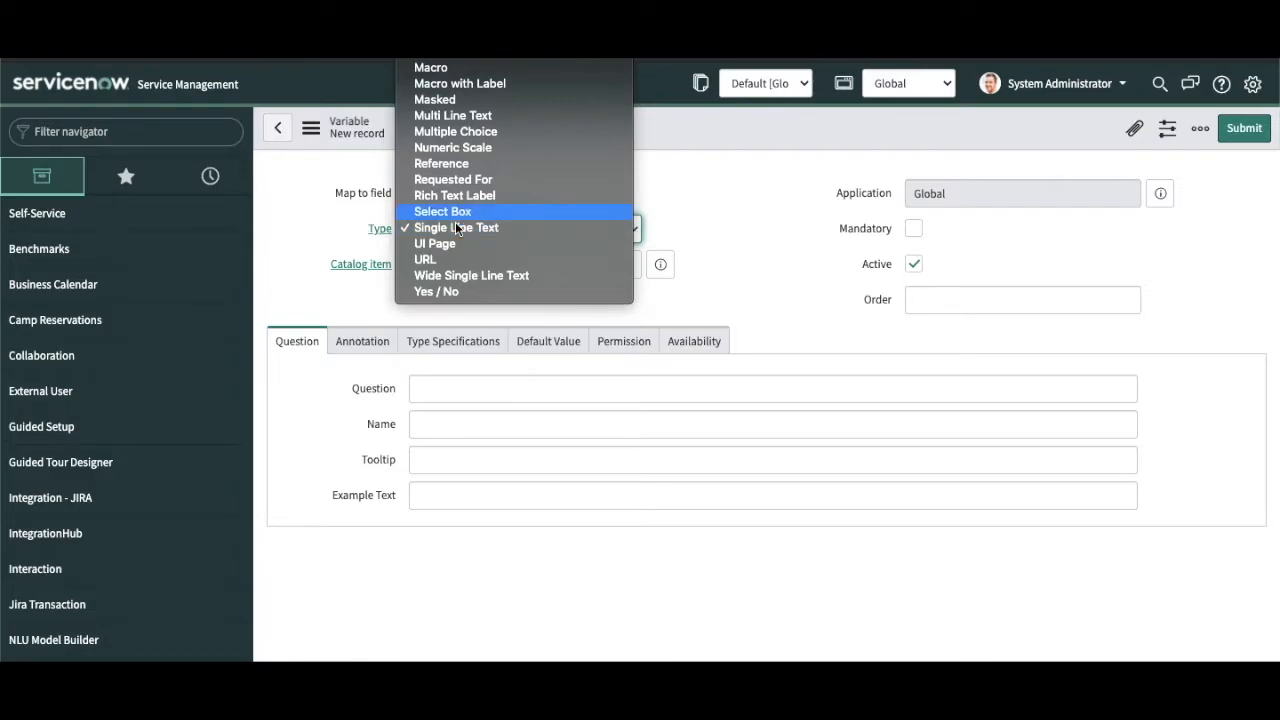
pyautogui.press('Return')
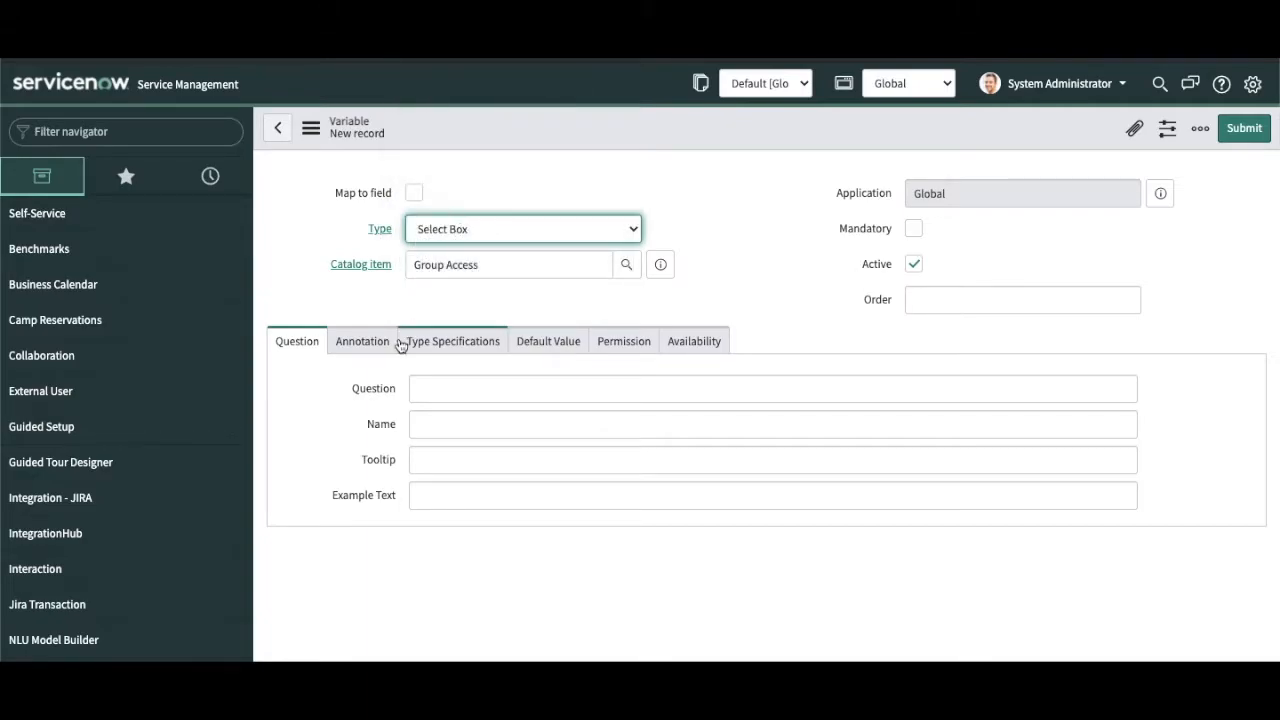
pyautogui.click(471, 392)
pyautogui.write('Ty')
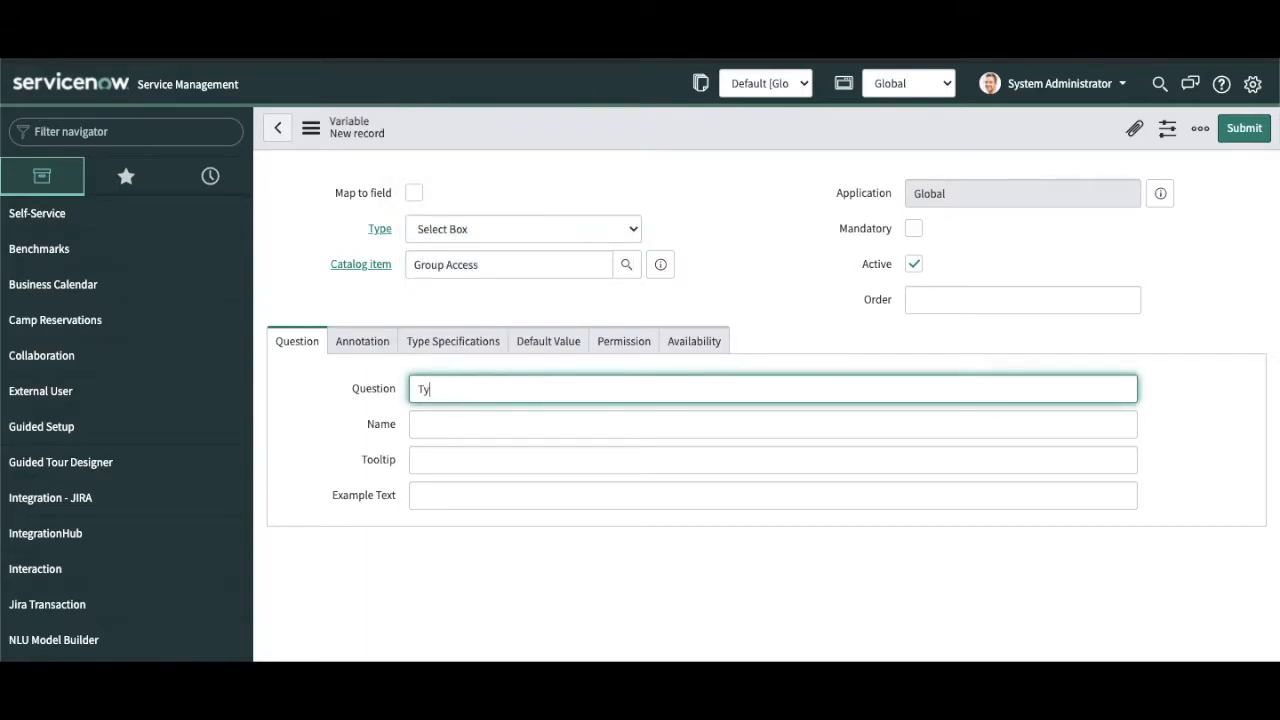
pyautogui.write('pe of group')
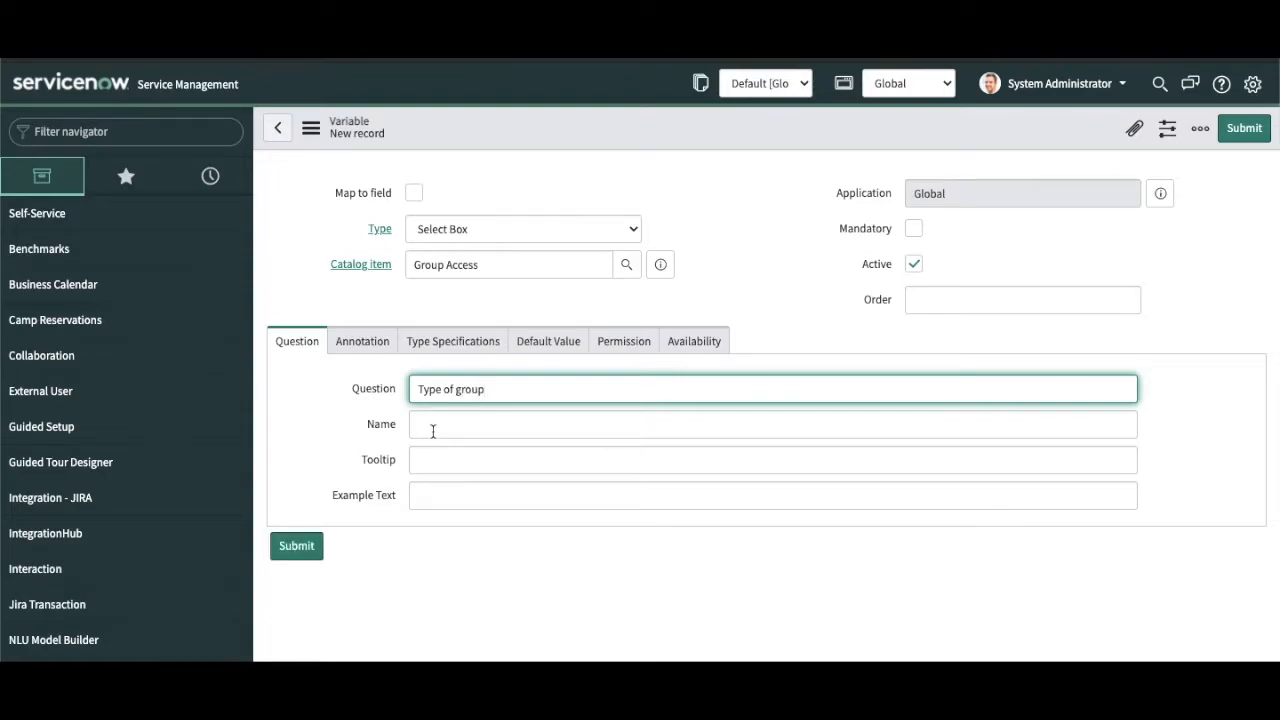
# Step: Name it type_of_group and add a tooltip asking what kind of group to add
pyautogui.click(432, 428)
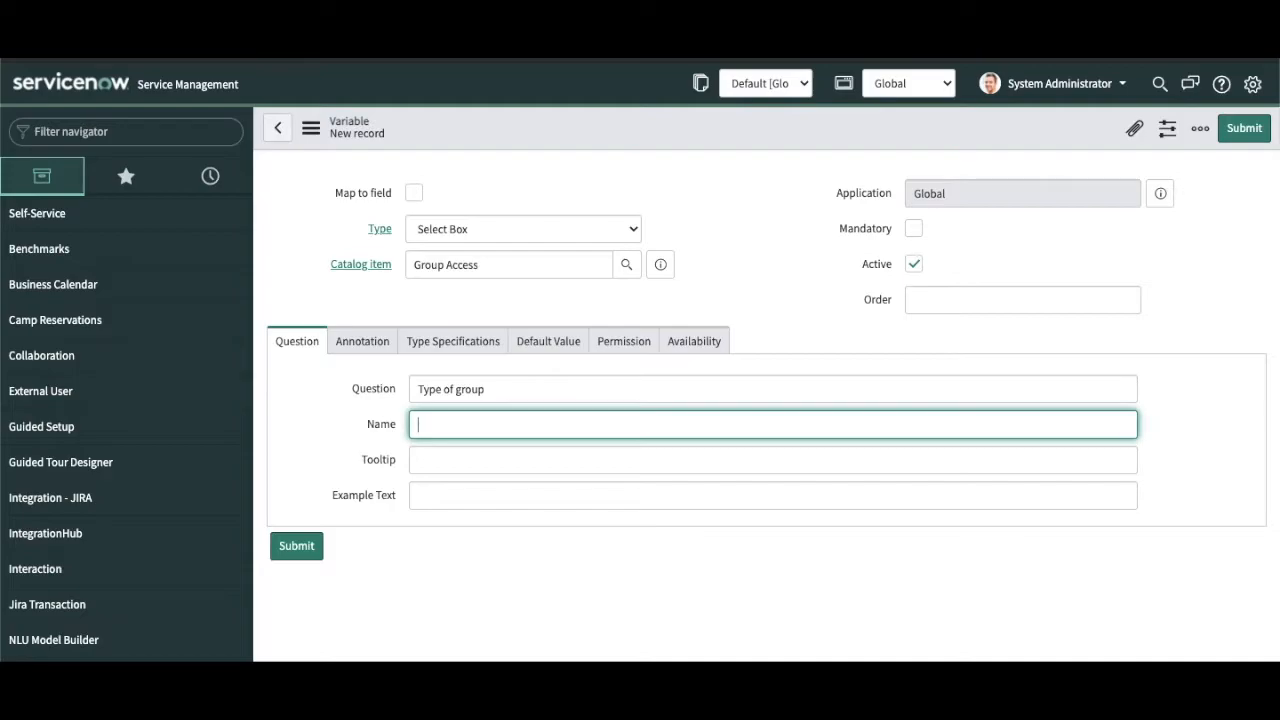
pyautogui.write('typ')
pyautogui.press('BackSpace')
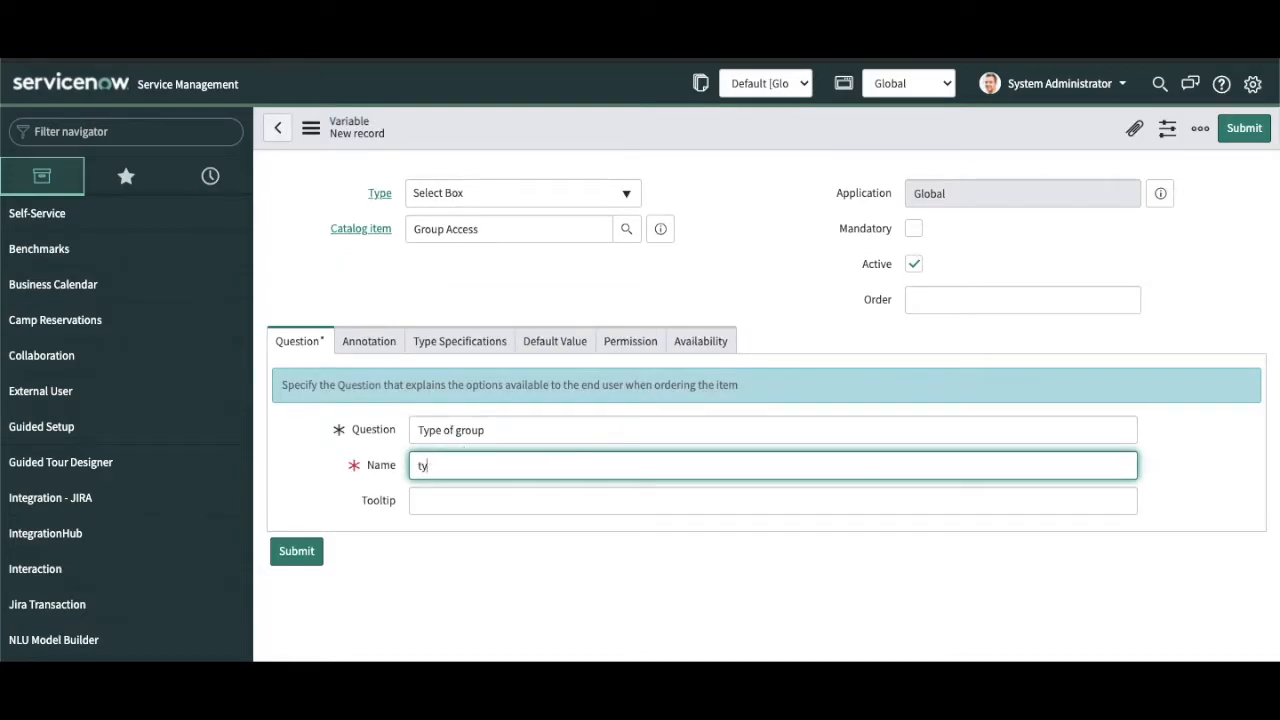
pyautogui.write('pe_of_group')
pyautogui.press('Tab')
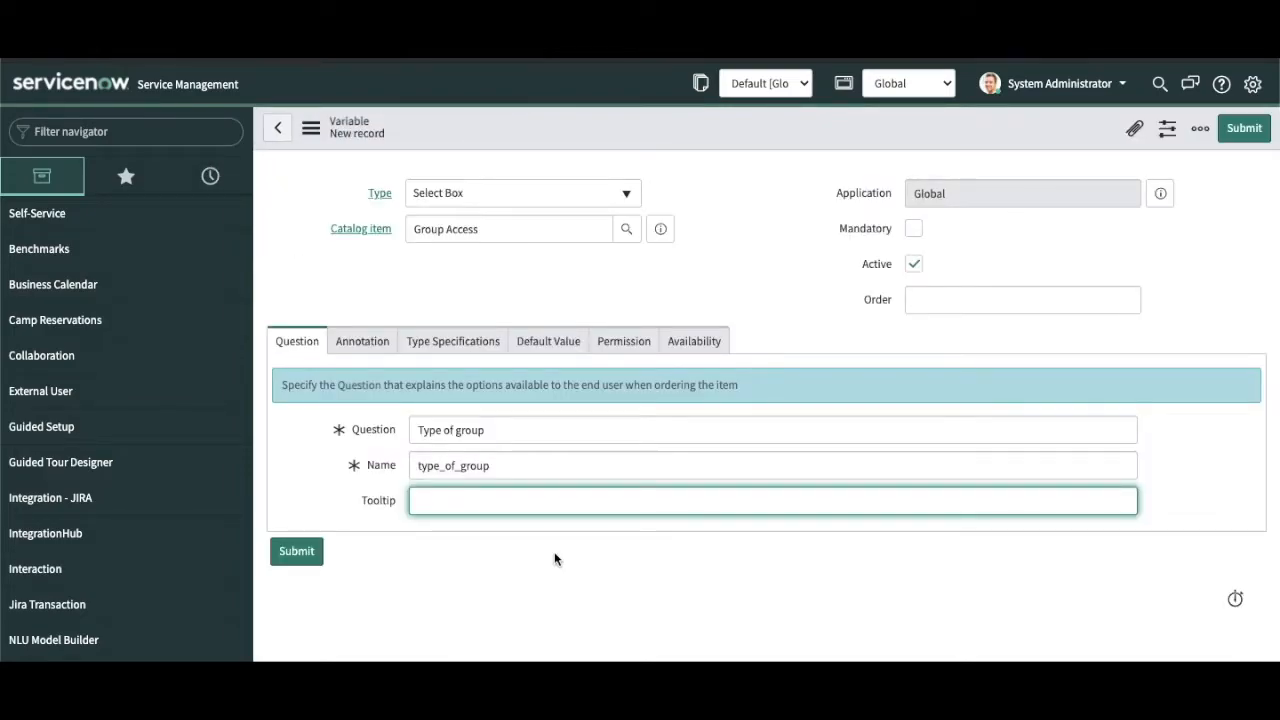
pyautogui.write('Select what kind of group you want to ad')
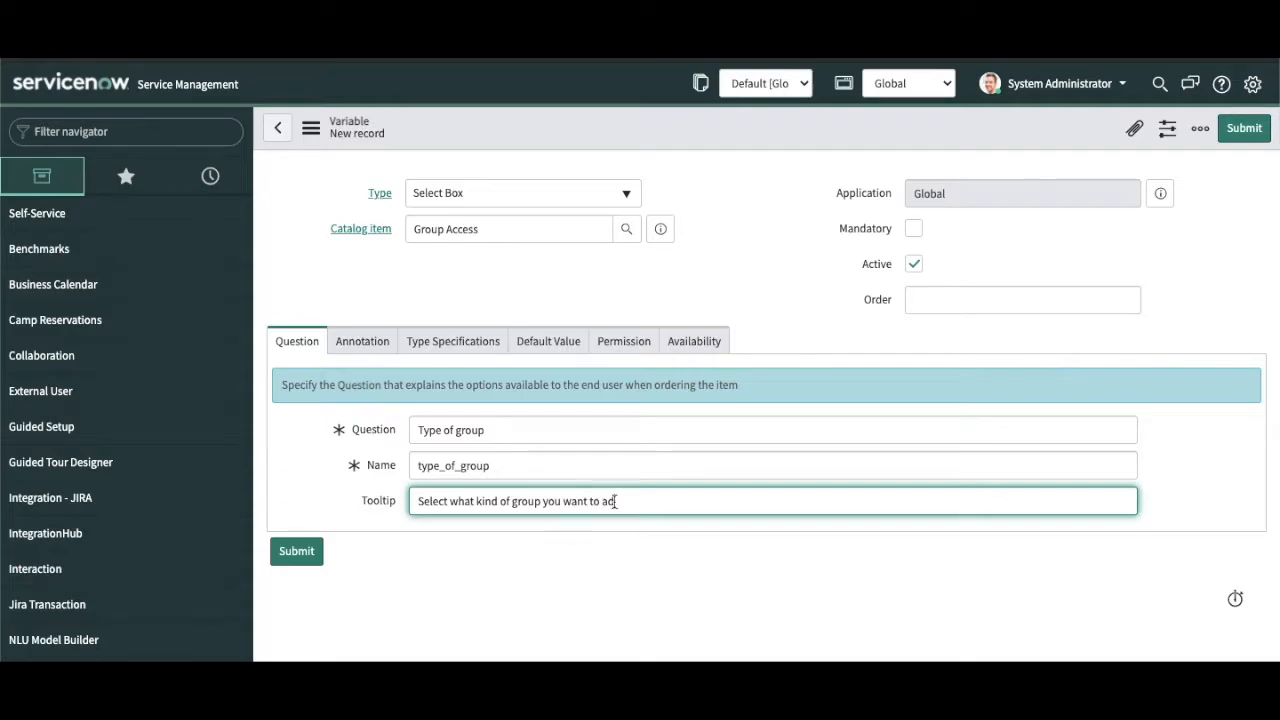
pyautogui.click(372, 348)
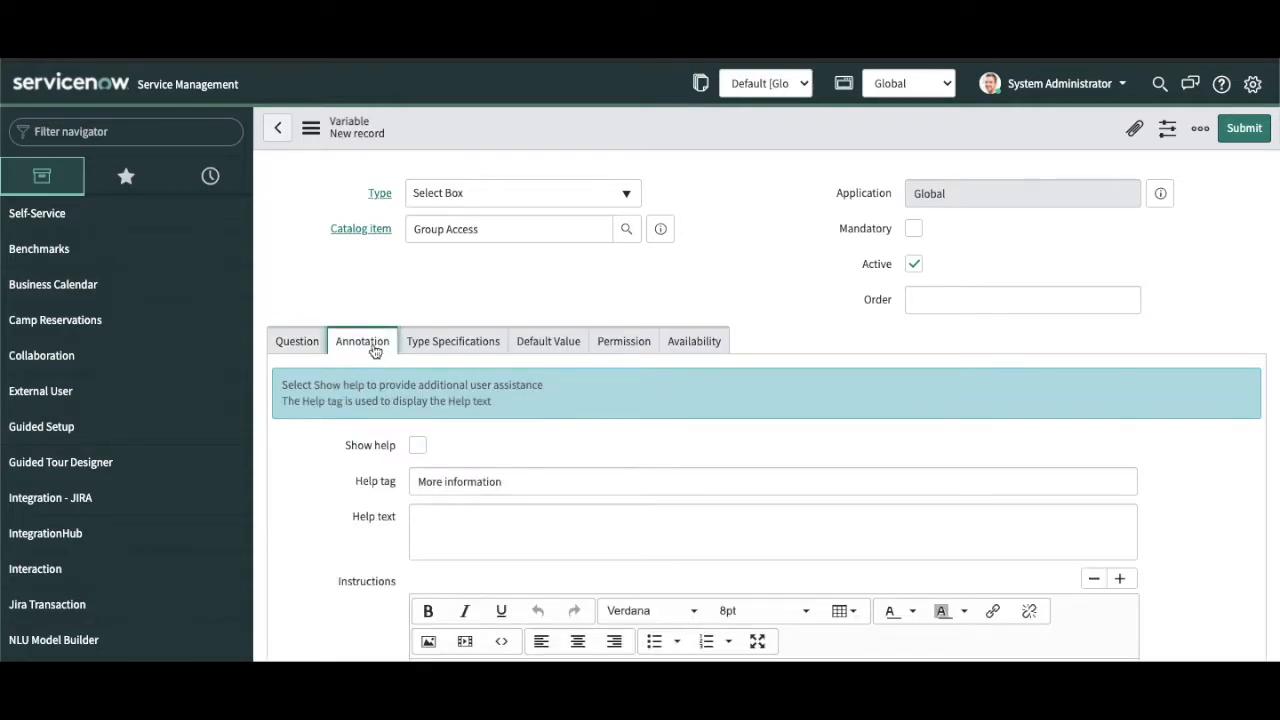
# Step: Enable Show help with help text 'Help Text' and instructions 'Help Tag'
pyautogui.scroll(-3, 375, 350)
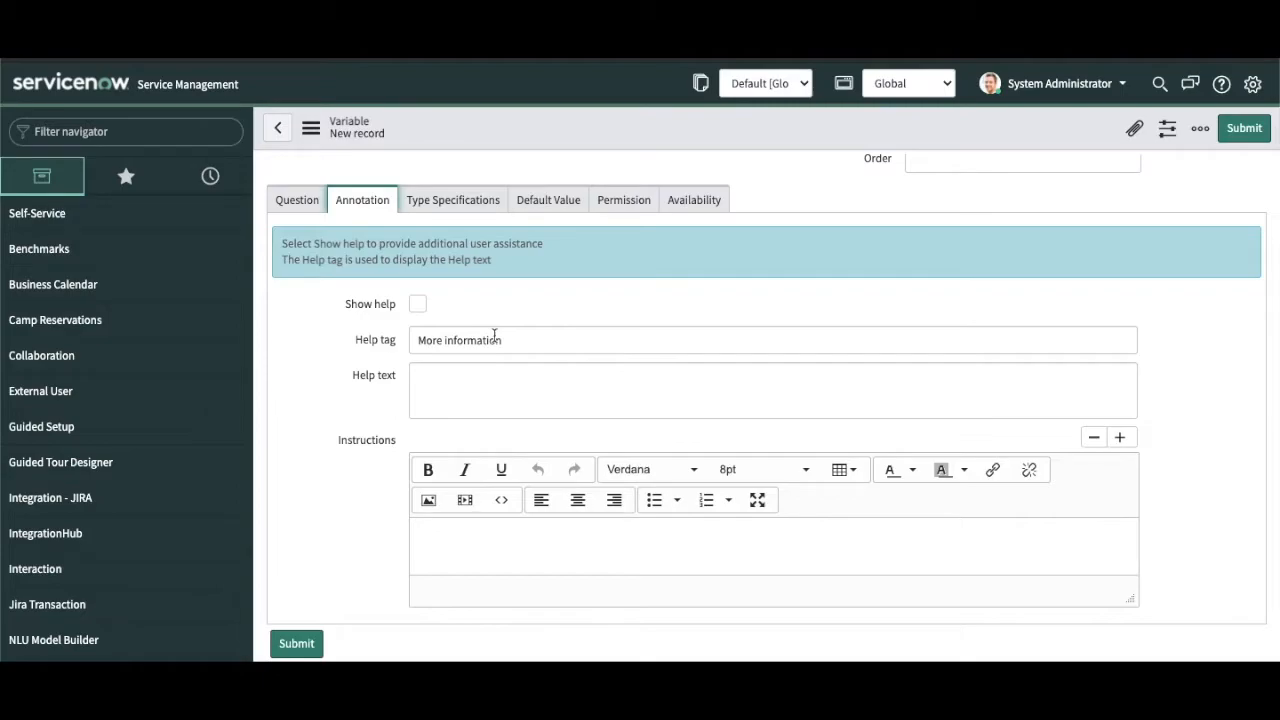
pyautogui.click(418, 305)
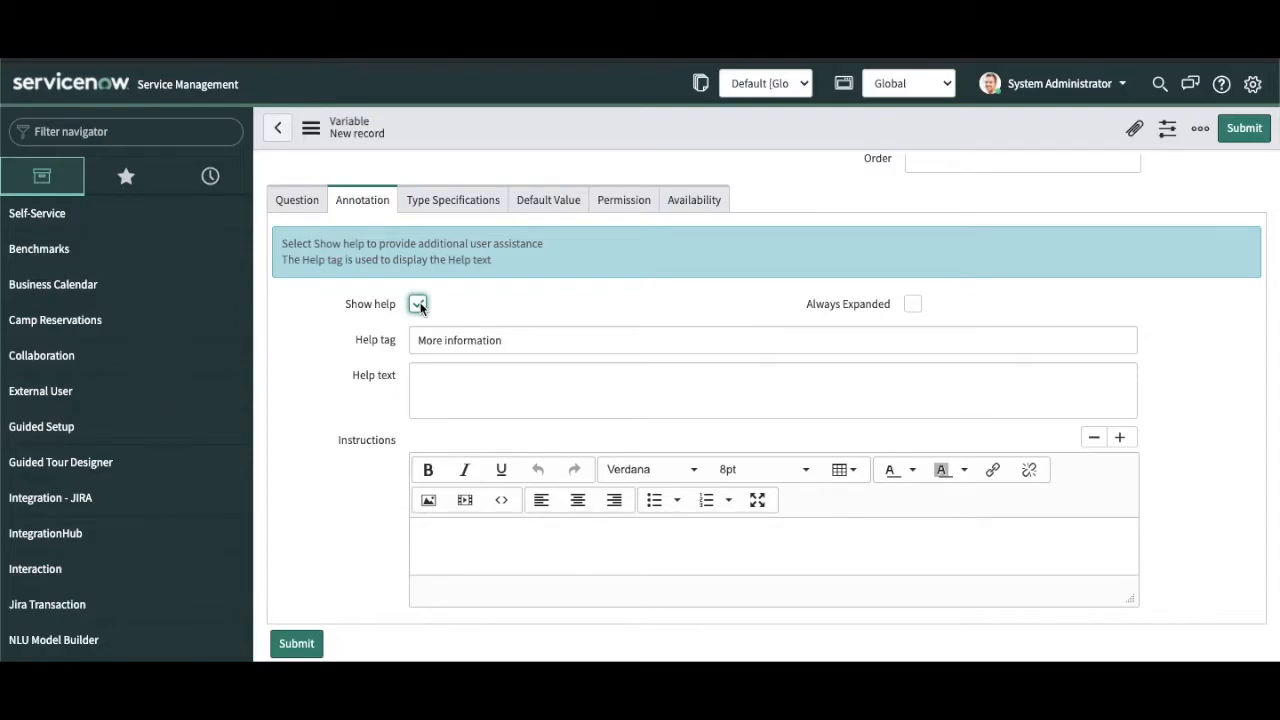
pyautogui.click(506, 342)
pyautogui.click(481, 374)
pyautogui.write('Help Tes')
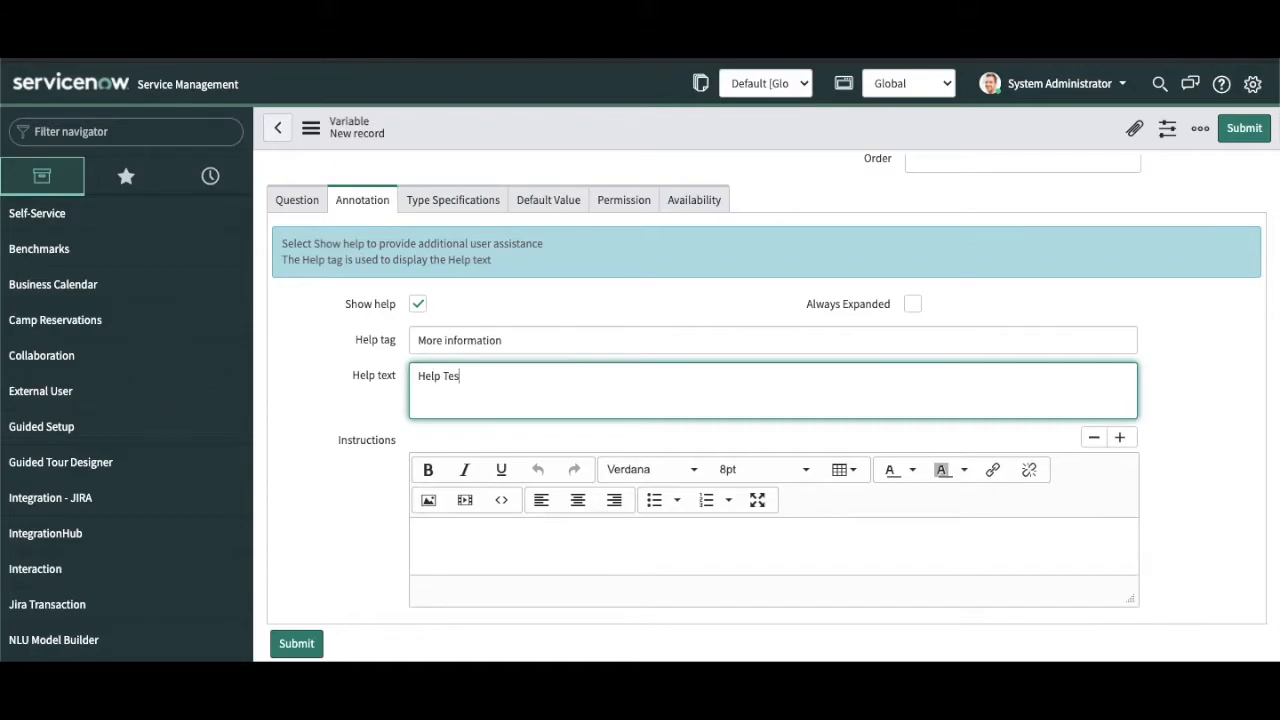
pyautogui.press('BackSpace')
pyautogui.write('xt')
pyautogui.click(420, 533)
pyautogui.write('H')
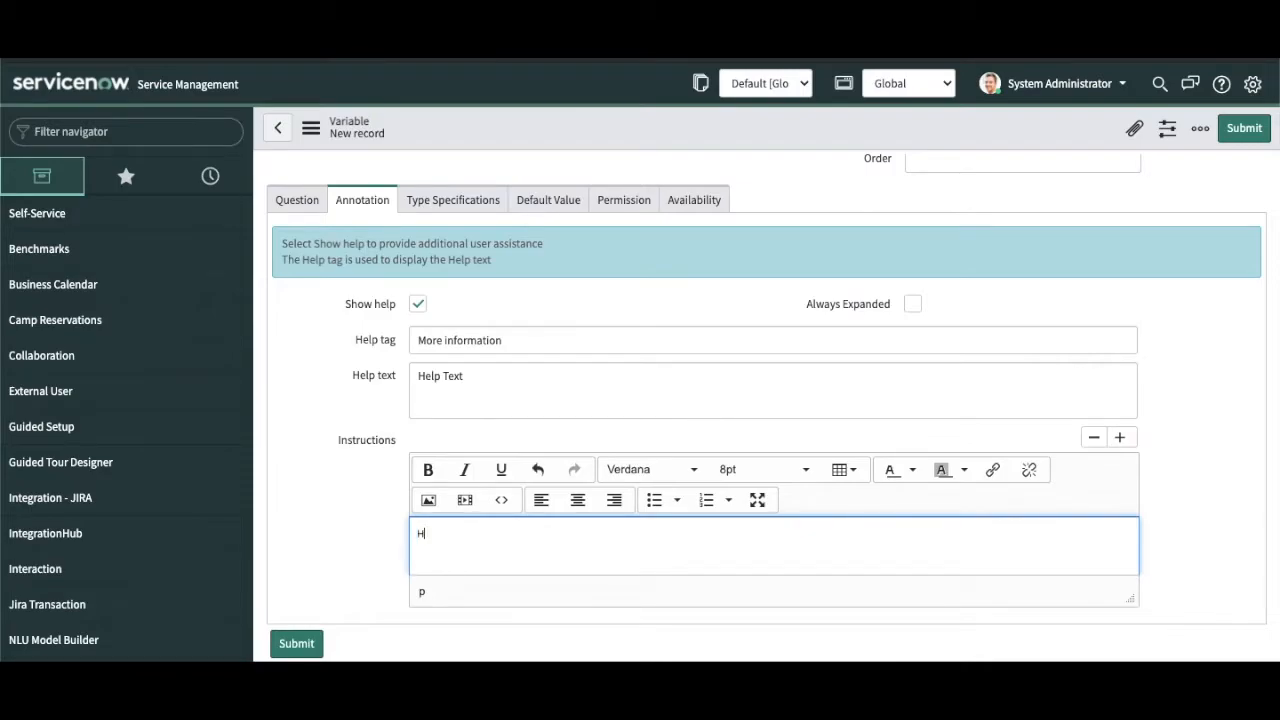
pyautogui.write('elp Tag')
pyautogui.click(466, 200)
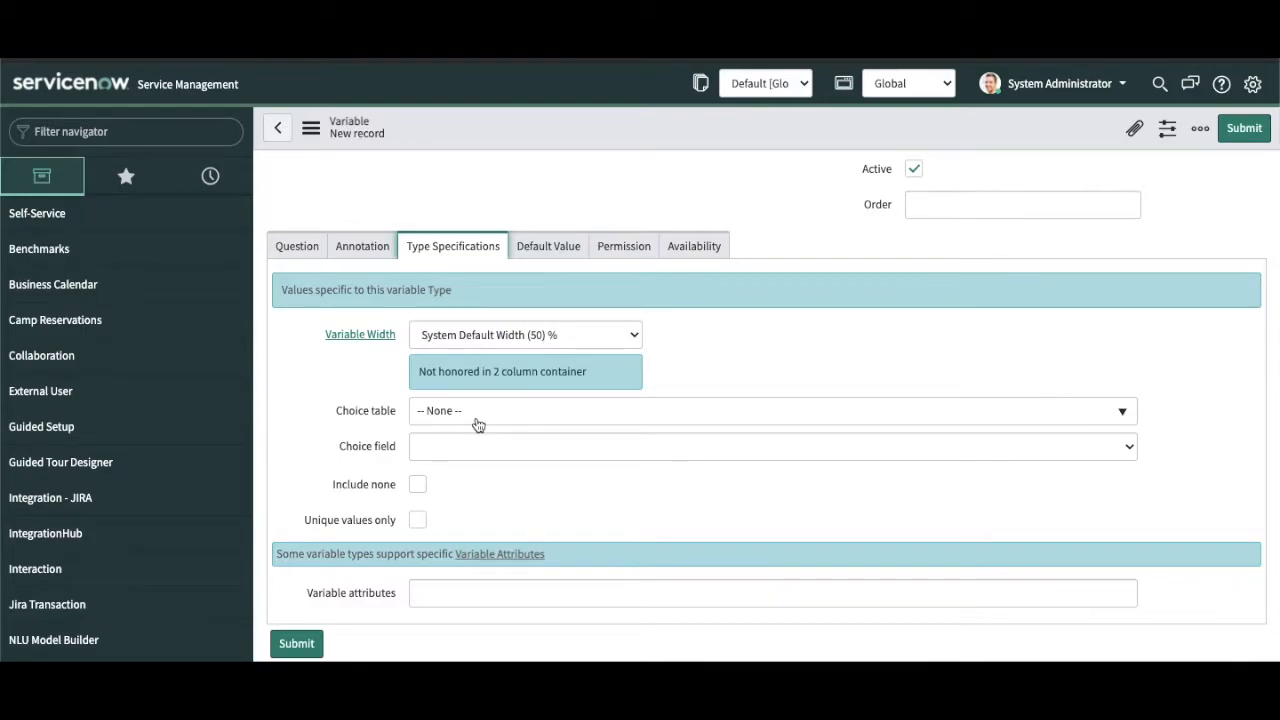
# Step: Enable Include none and review the Default Value, Permissions and Availability settings
pyautogui.click(420, 485)
pyautogui.click(548, 244)
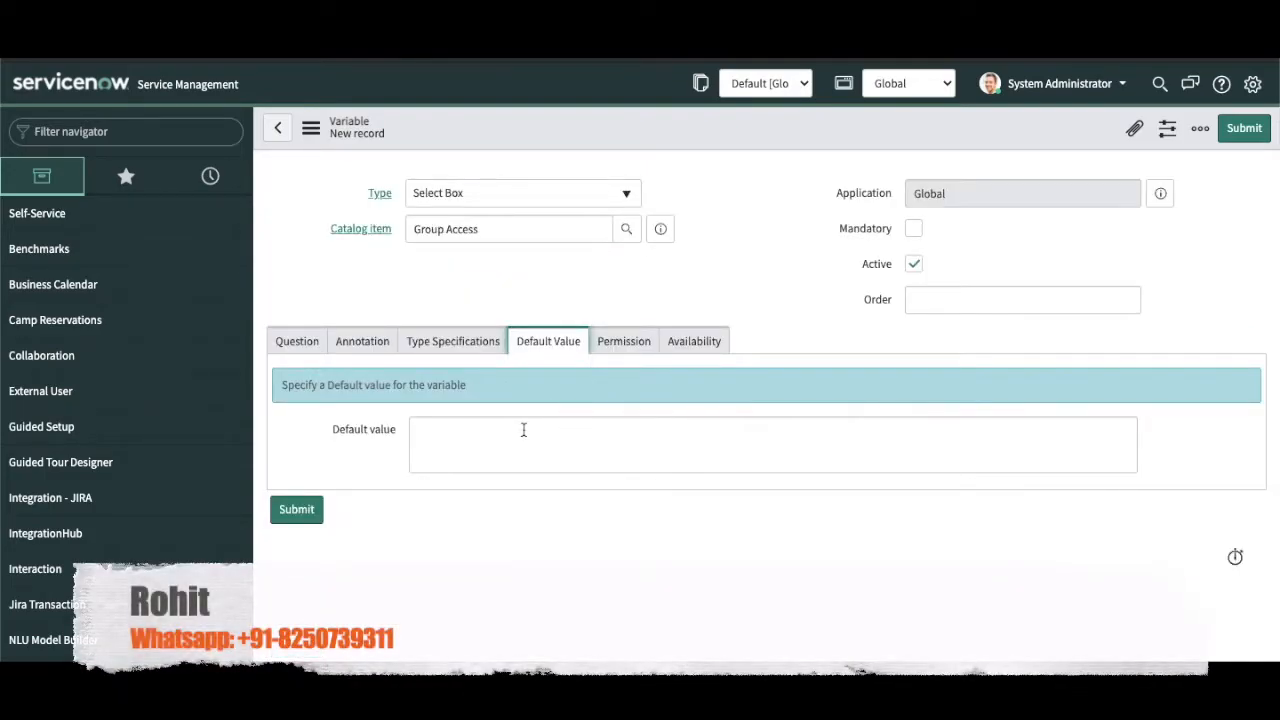
pyautogui.click(614, 343)
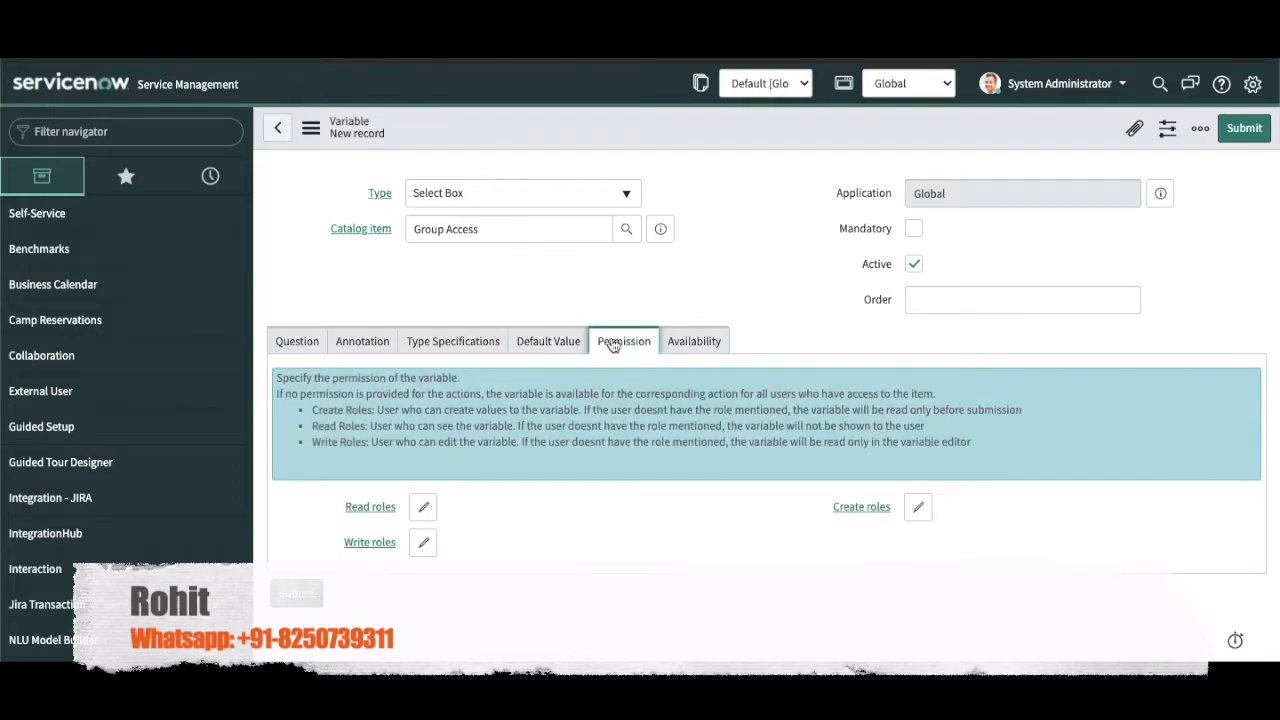
pyautogui.click(709, 346)
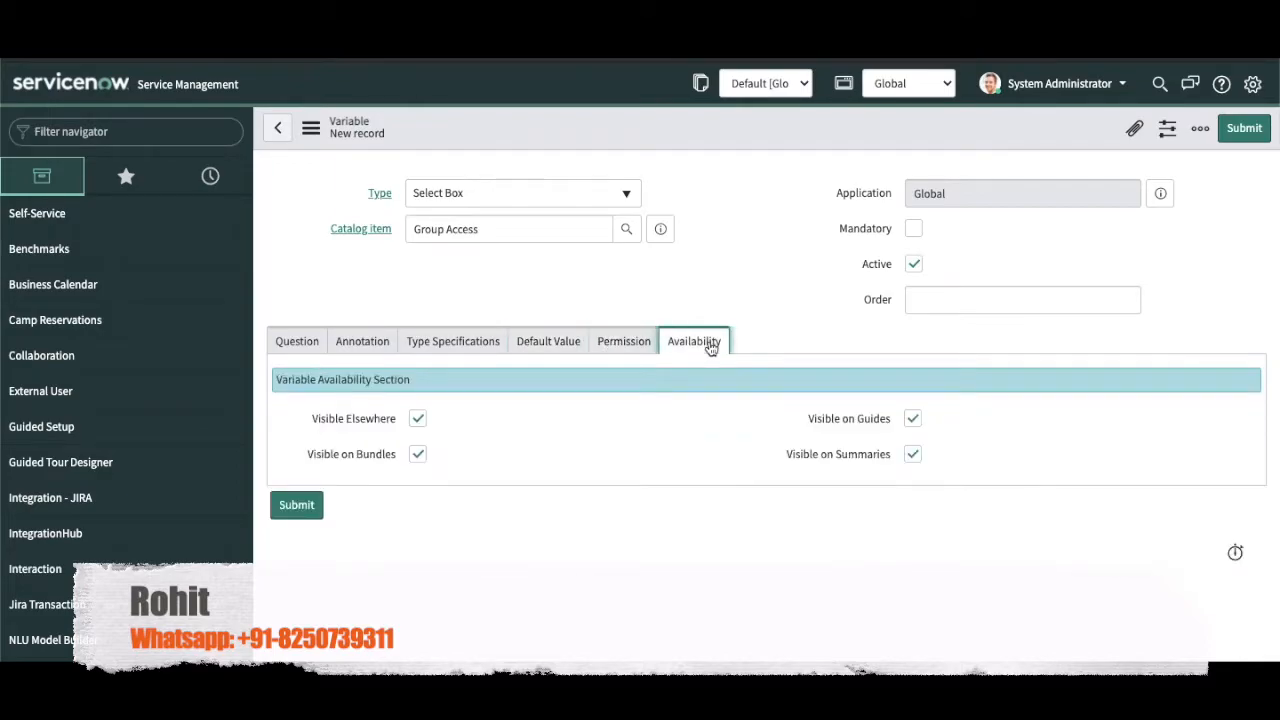
# Step: Set the variable's order to 50 and save the record
pyautogui.click(1004, 293)
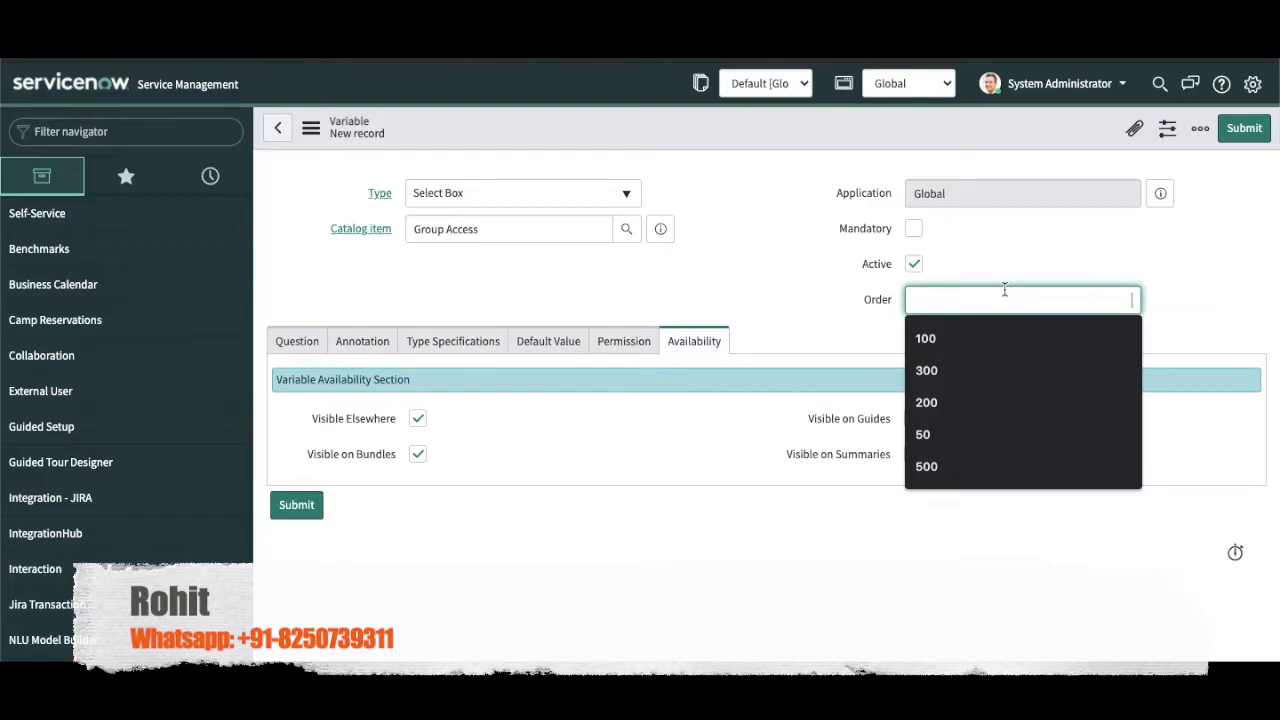
pyautogui.write('50')
pyautogui.rightClick(773, 127)
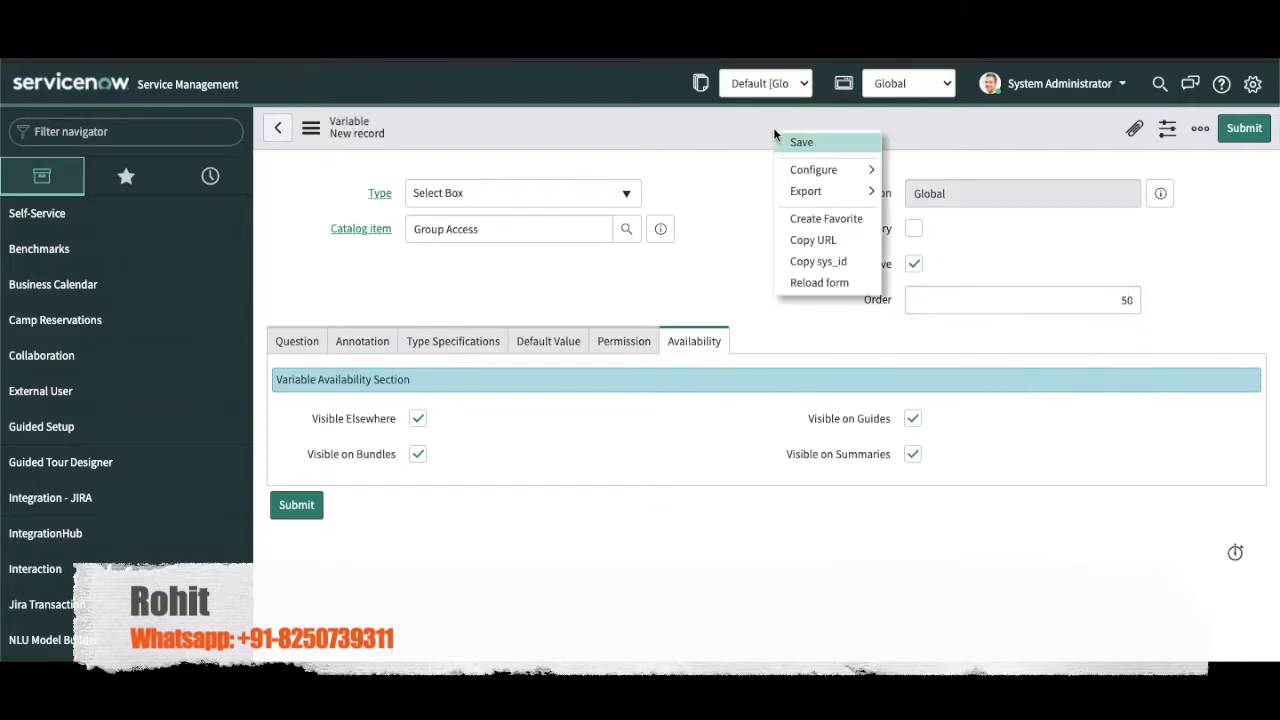
pyautogui.click(788, 140)
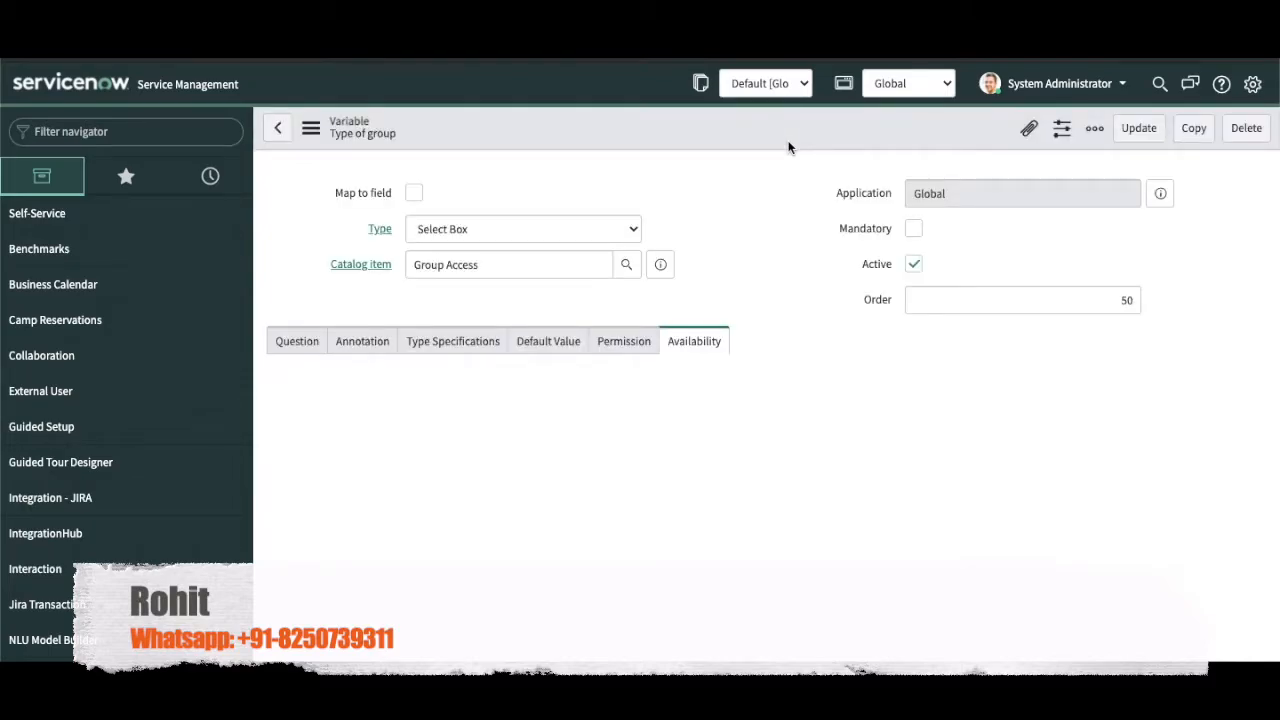
# Step: Make Type of group mandatory and set the first choice's value to ServiceNow Group
pyautogui.click(915, 230)
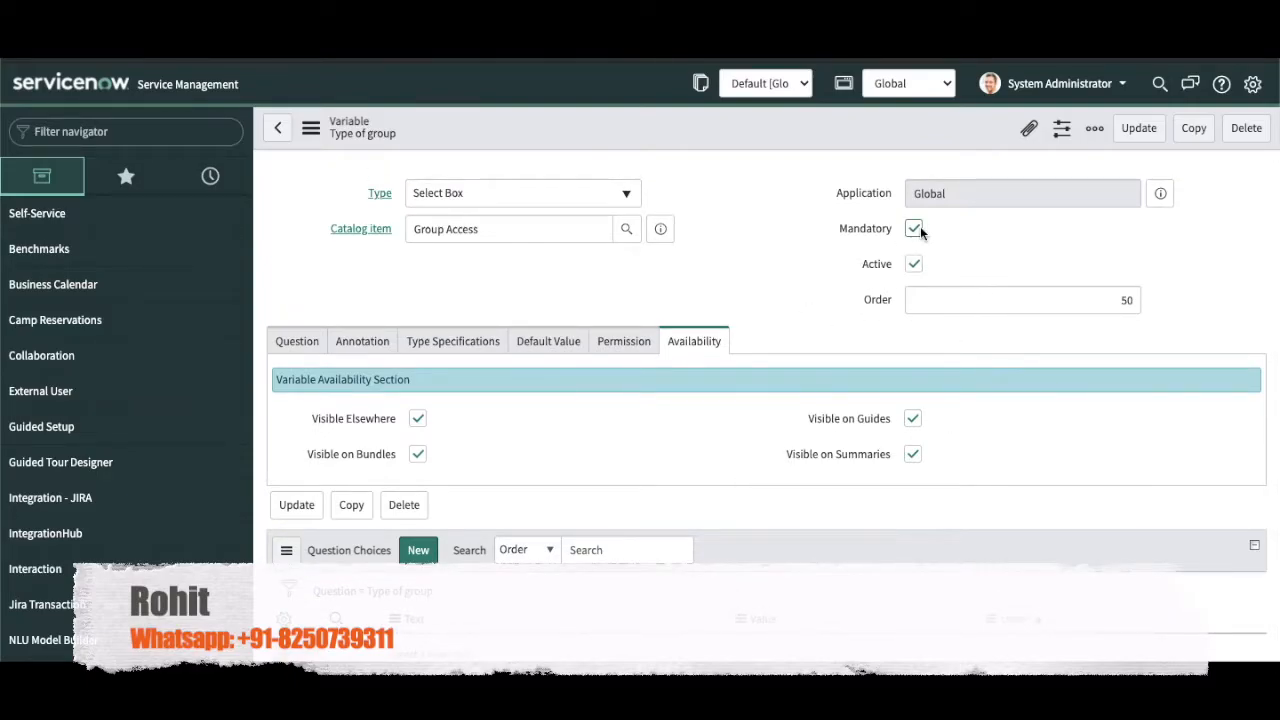
pyautogui.scroll(-1, 792, 280)
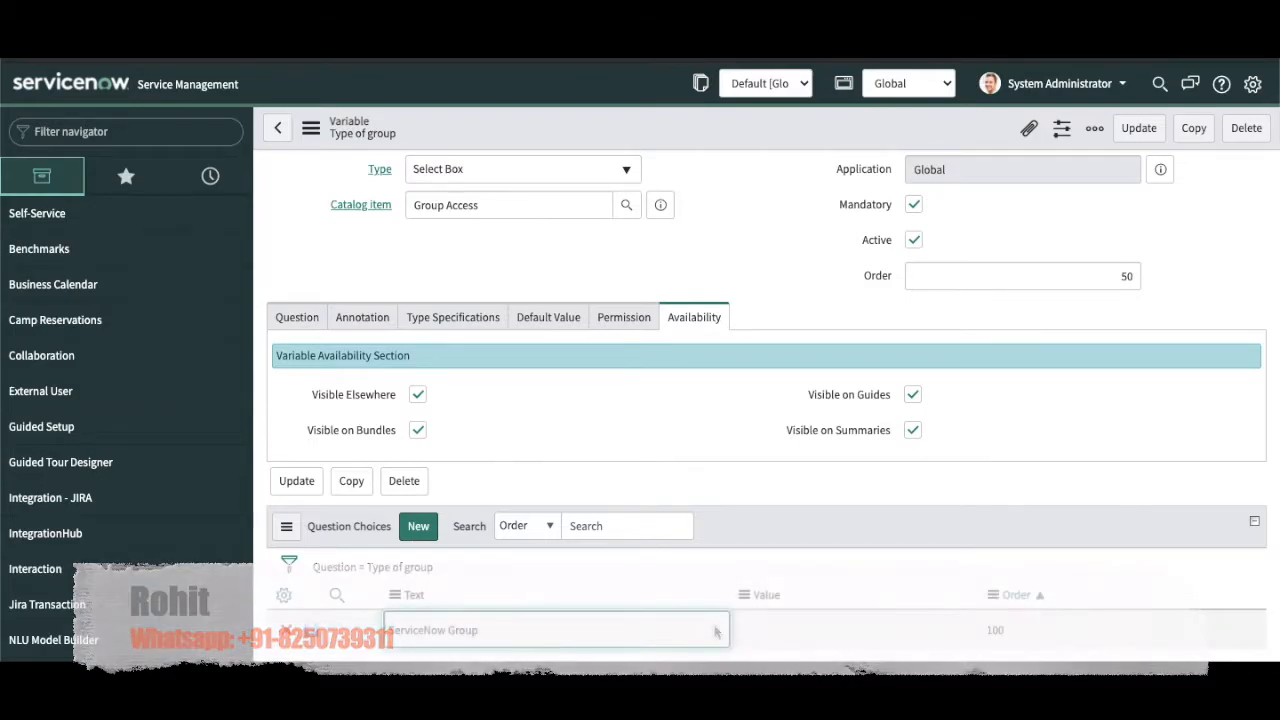
pyautogui.doubleClick(770, 626)
pyautogui.write('ServiceNow Group')
pyautogui.press('Return')
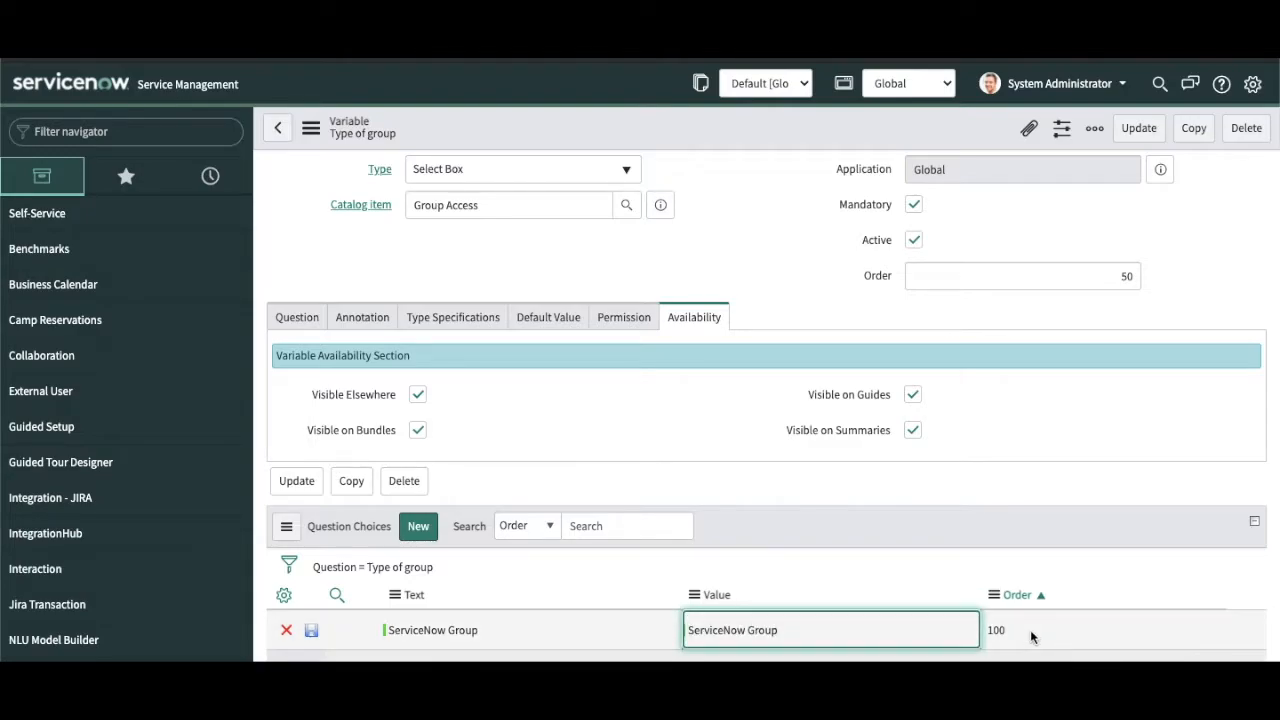
# Step: Add a new question choice with the text 'AD Group'
pyautogui.scroll(-1, 919, 492)
pyautogui.click(444, 631)
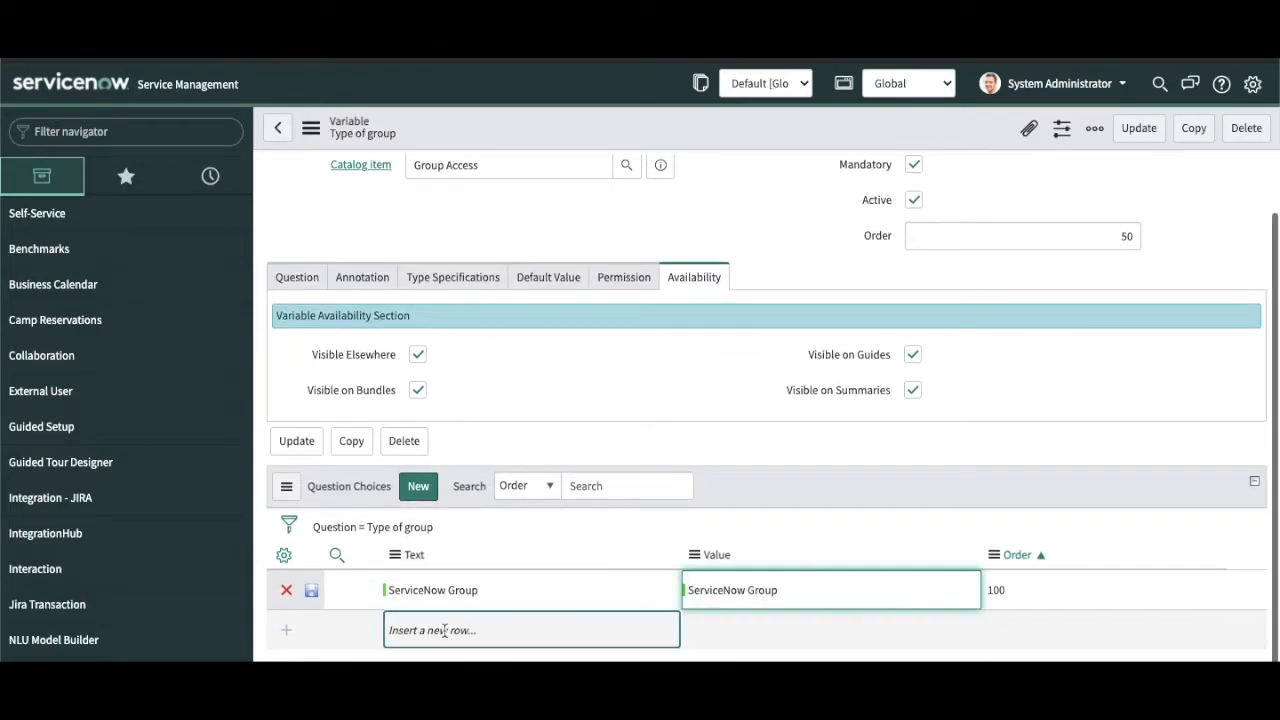
pyautogui.click(444, 631)
pyautogui.write('Ad')
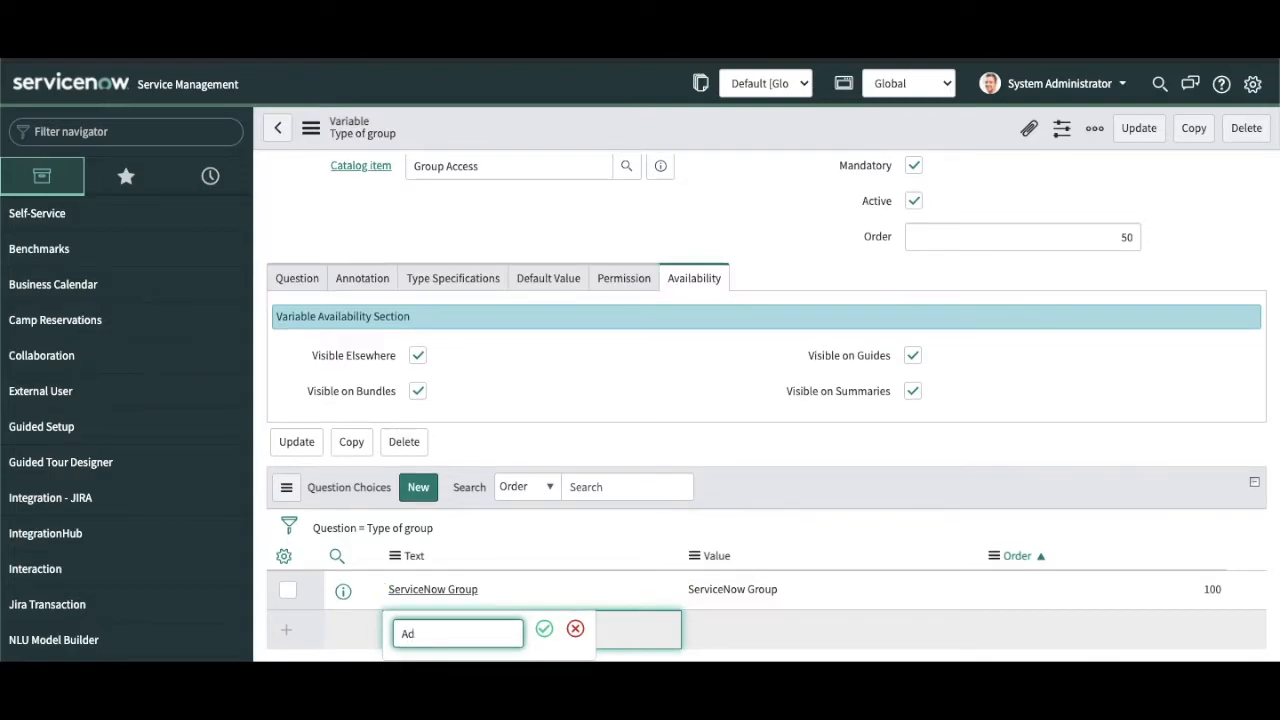
pyautogui.press('BackSpace')
pyautogui.write('D Group')
pyautogui.click(544, 628)
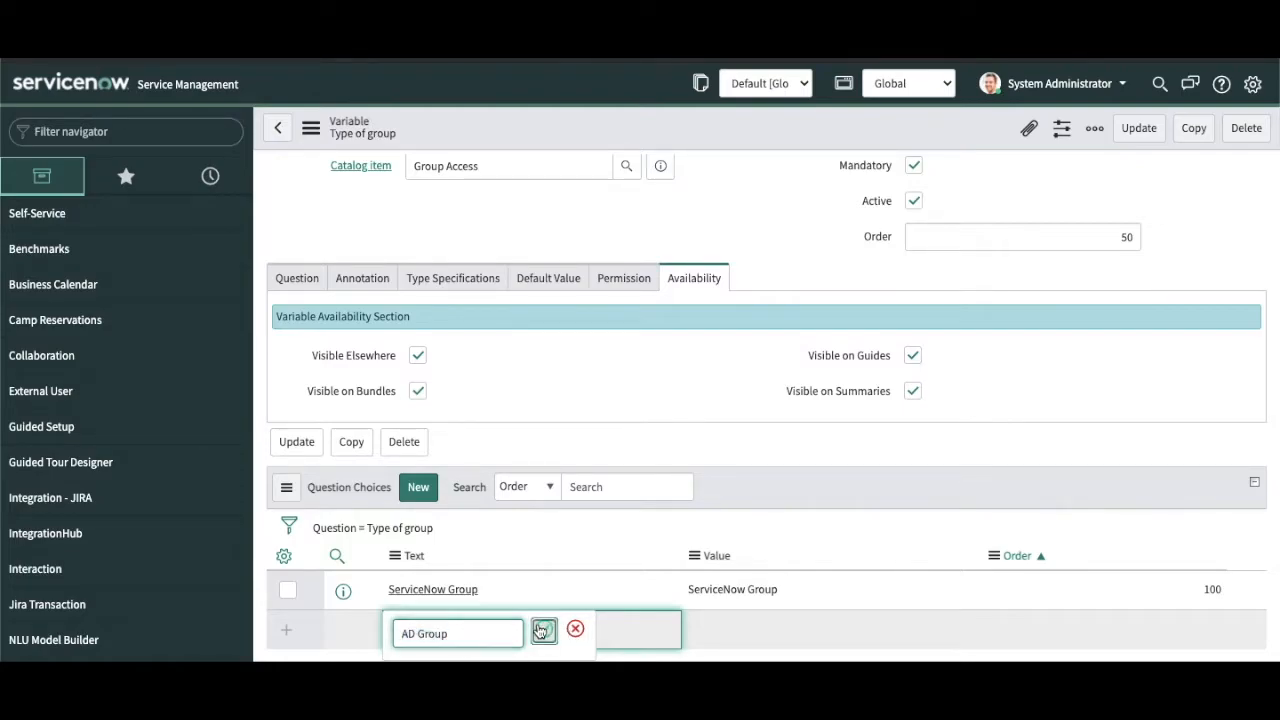
# Step: Give the AD Group choice value 'AD Group' and order 200, then save the row and variable
pyautogui.click(745, 621)
pyautogui.write('AD Group')
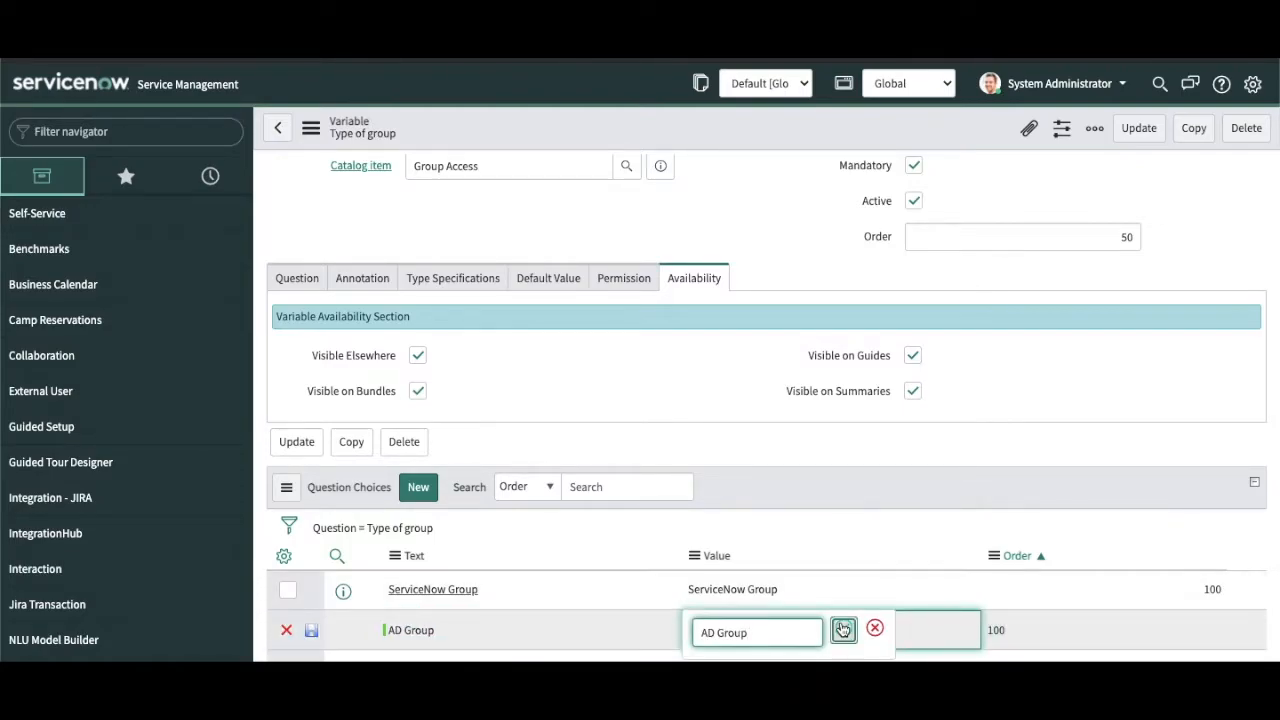
pyautogui.click(843, 629)
pyautogui.click(1019, 632)
pyautogui.click(1019, 632)
pyautogui.write('200')
pyautogui.press('Return')
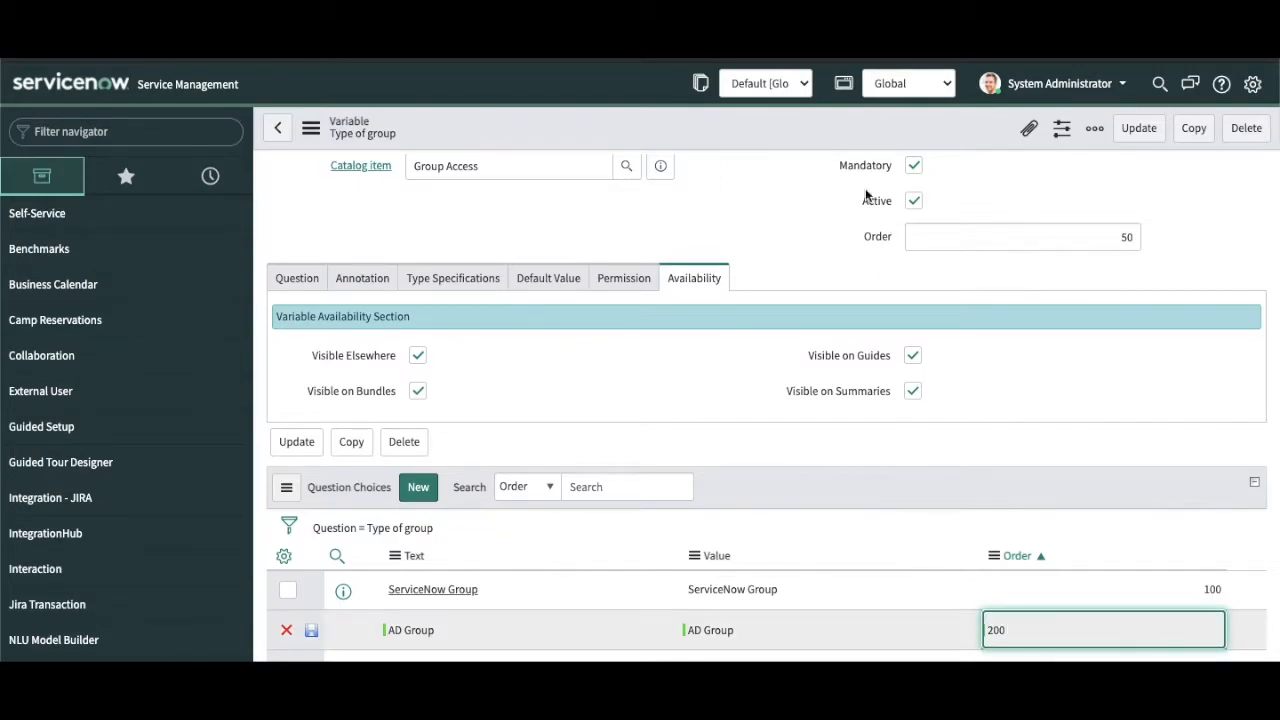
pyautogui.click(311, 630)
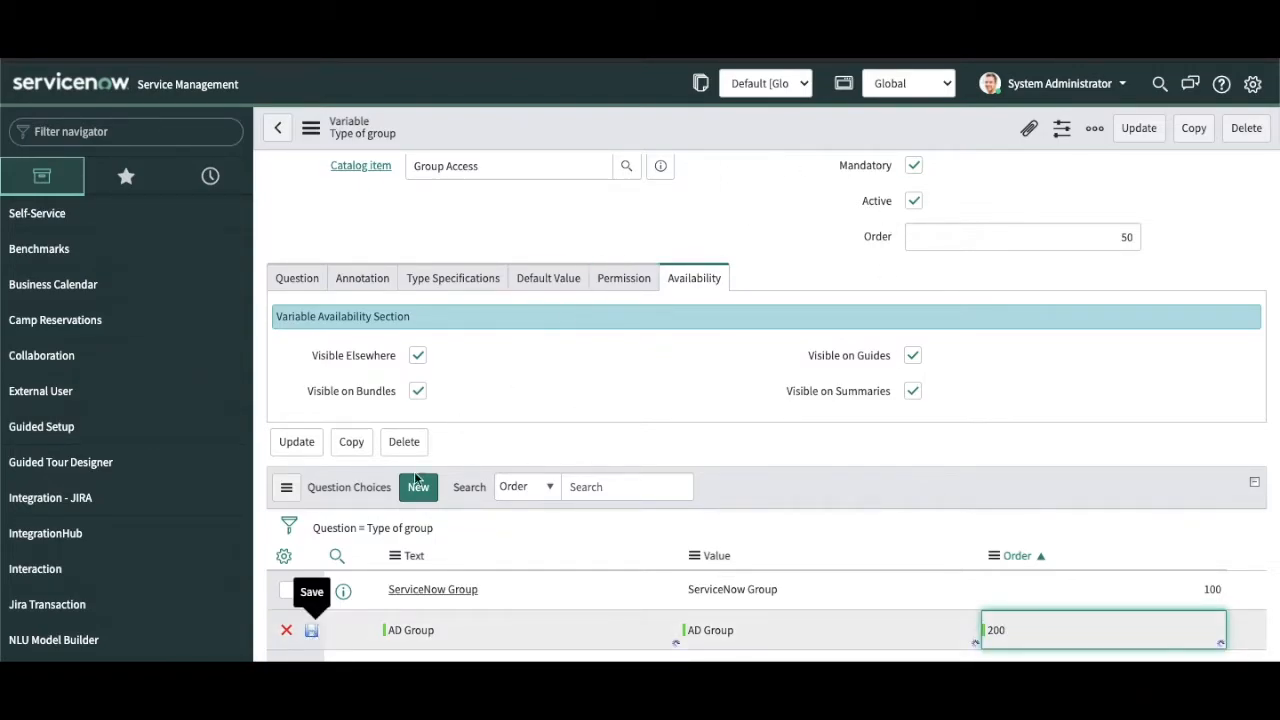
pyautogui.rightClick(676, 112)
pyautogui.click(689, 127)
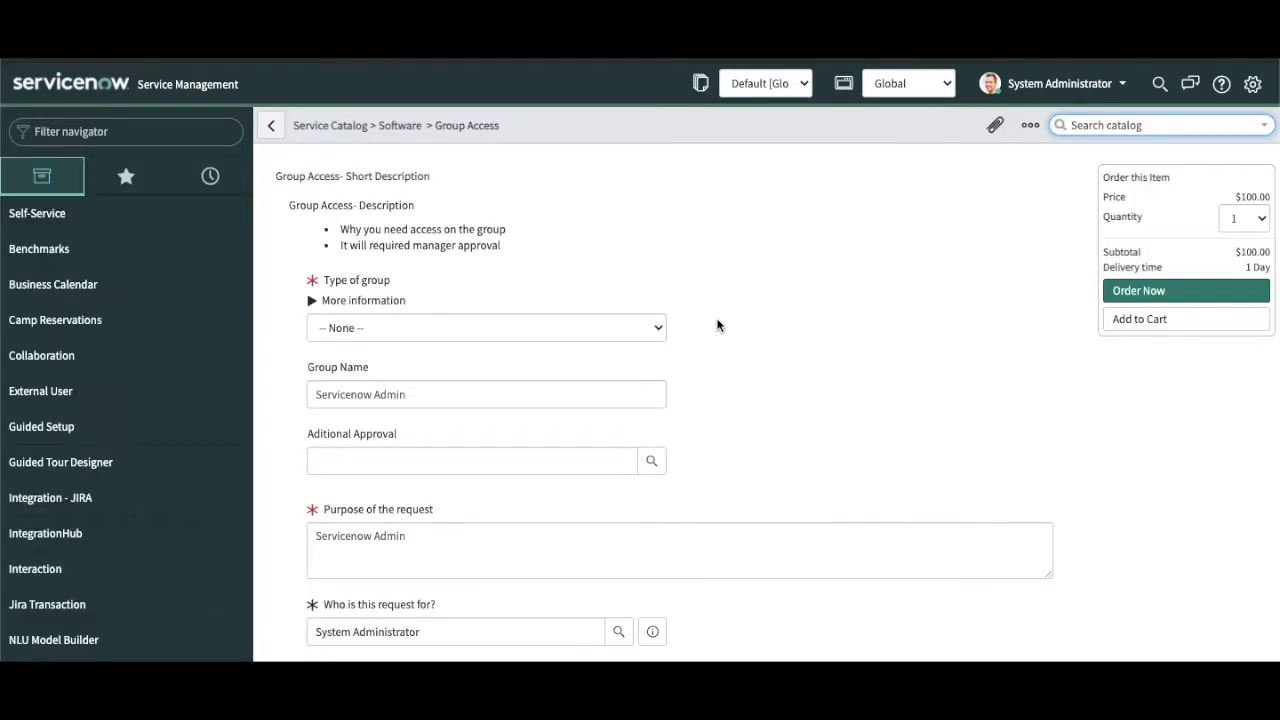
# Step: Confirm the order form's Type of group dropdown lists both group choices, then revisit the variable's Question tab
pyautogui.click(600, 326)
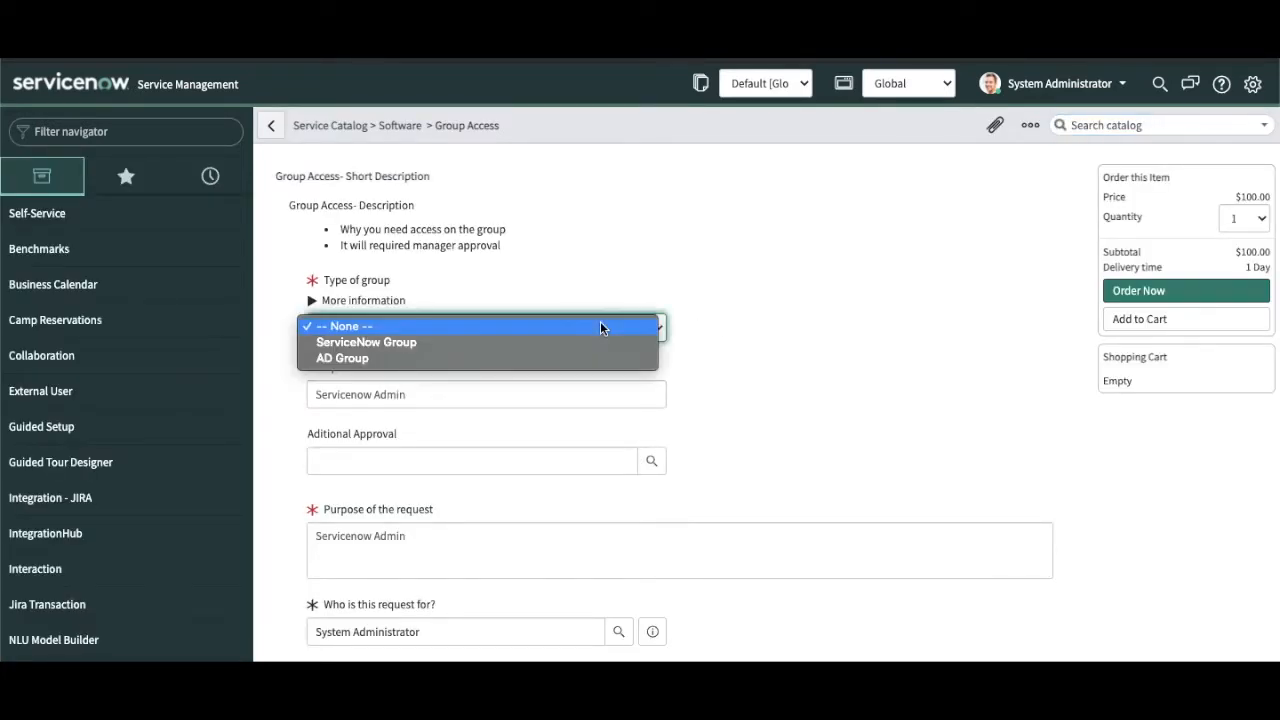
pyautogui.click(600, 326)
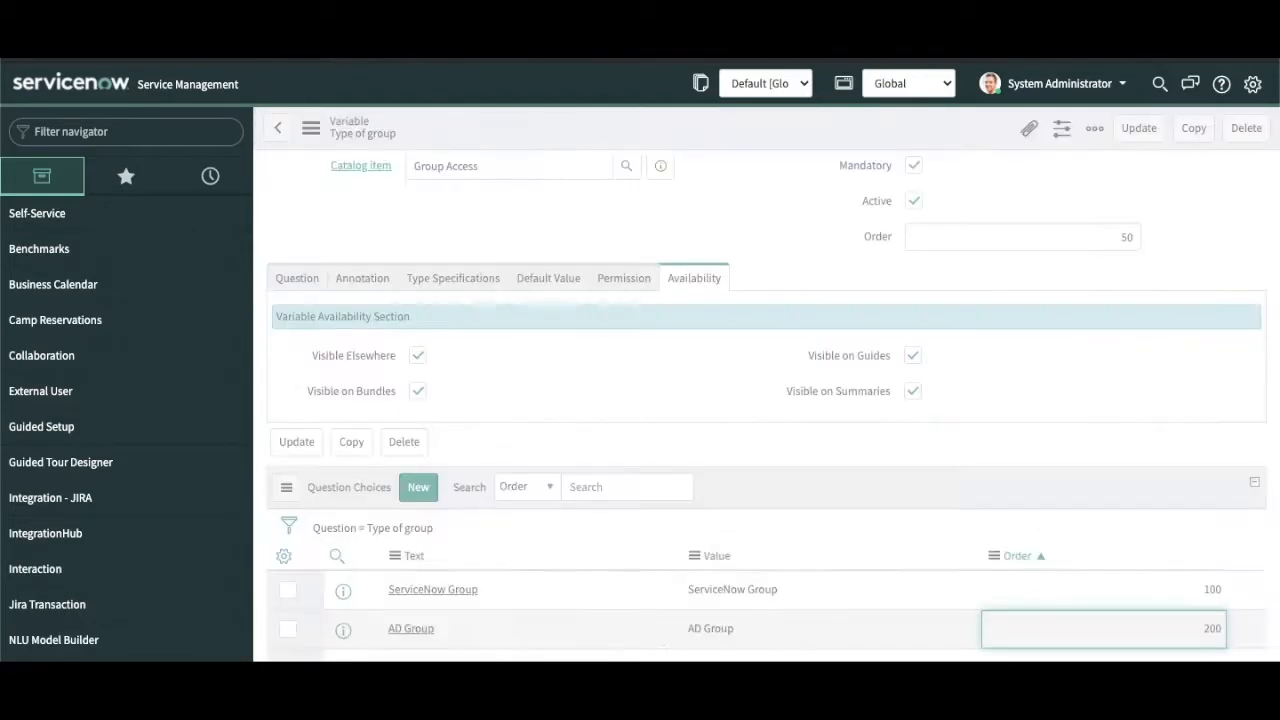
pyautogui.scroll(1, 540, 357)
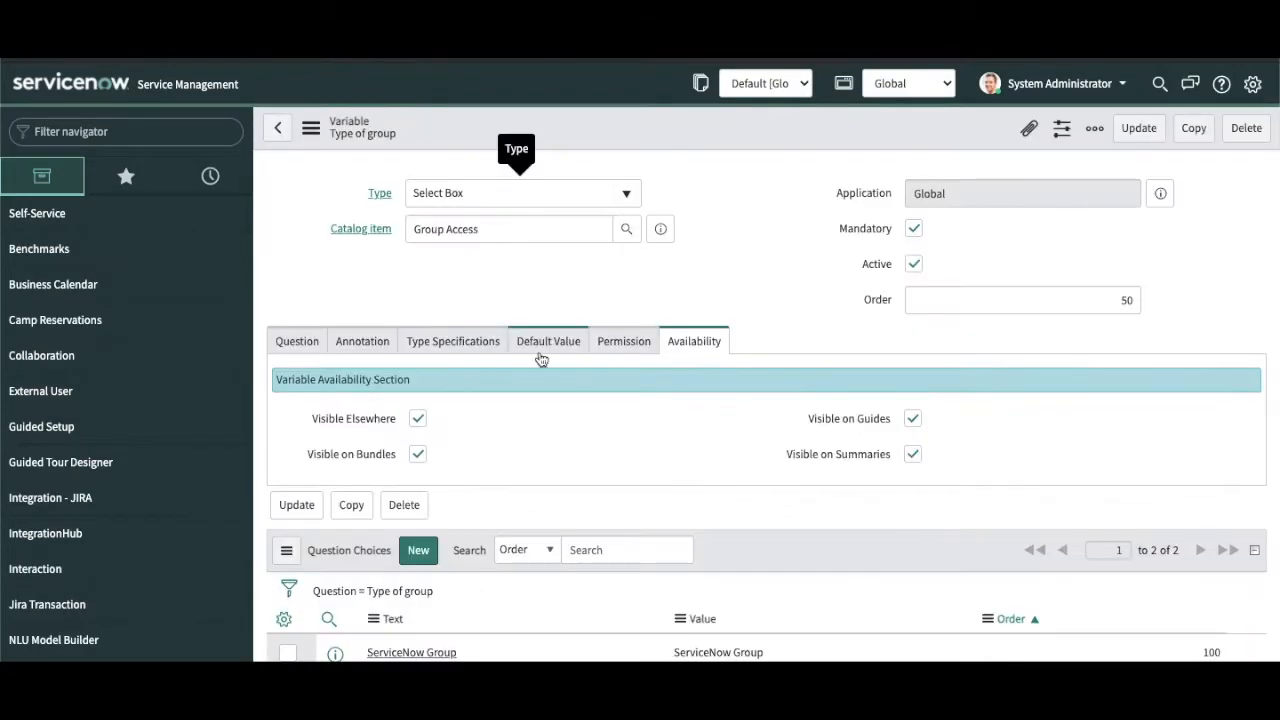
pyautogui.click(483, 343)
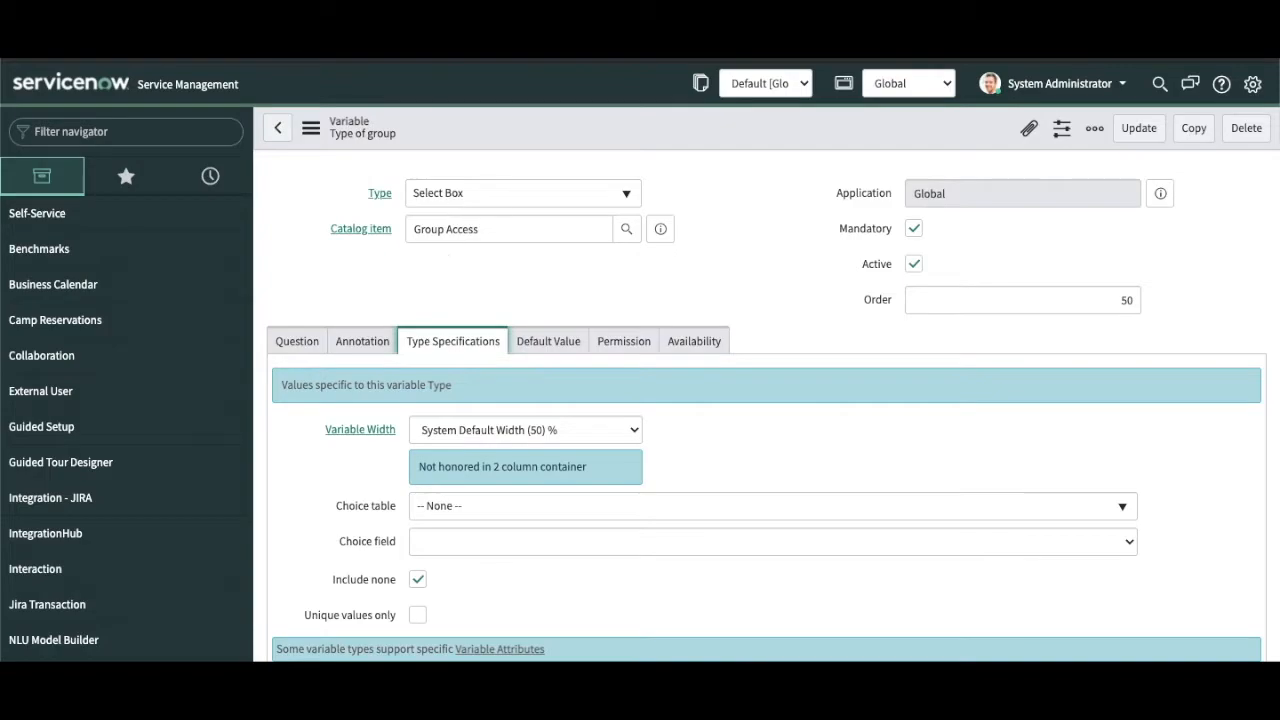
pyautogui.click(426, 60)
pyautogui.click(367, 332)
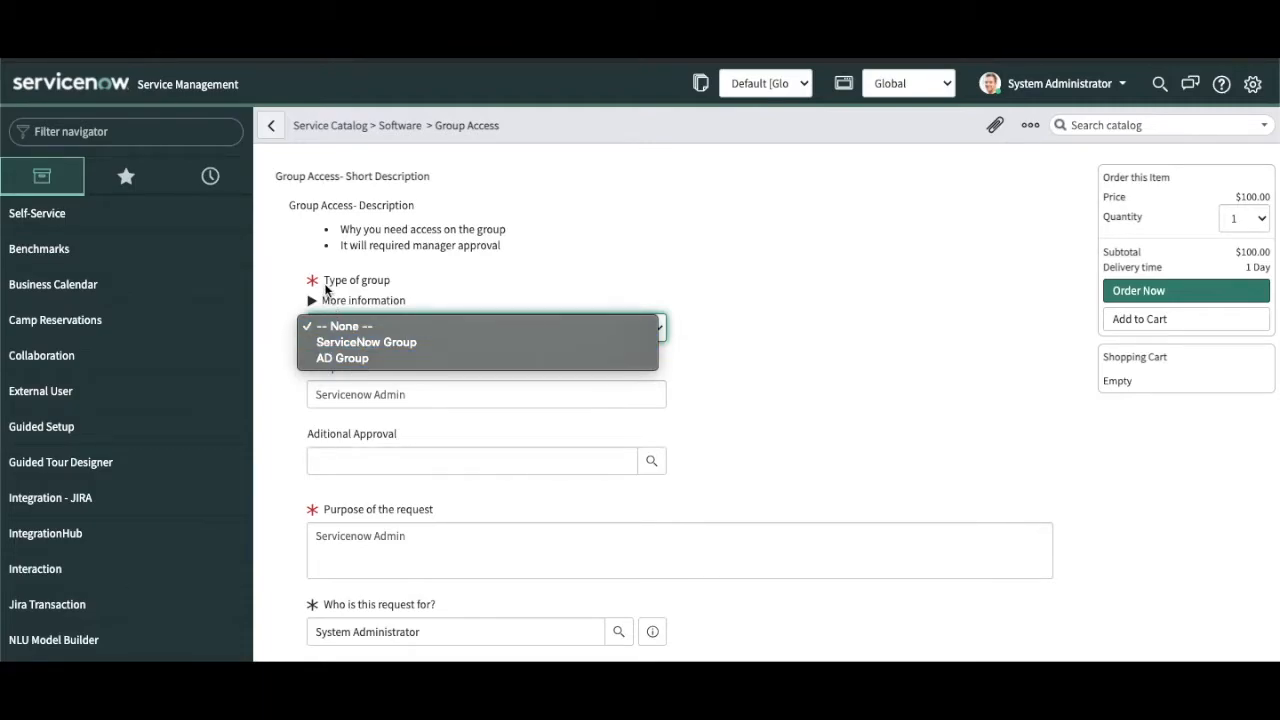
pyautogui.click(750, 232)
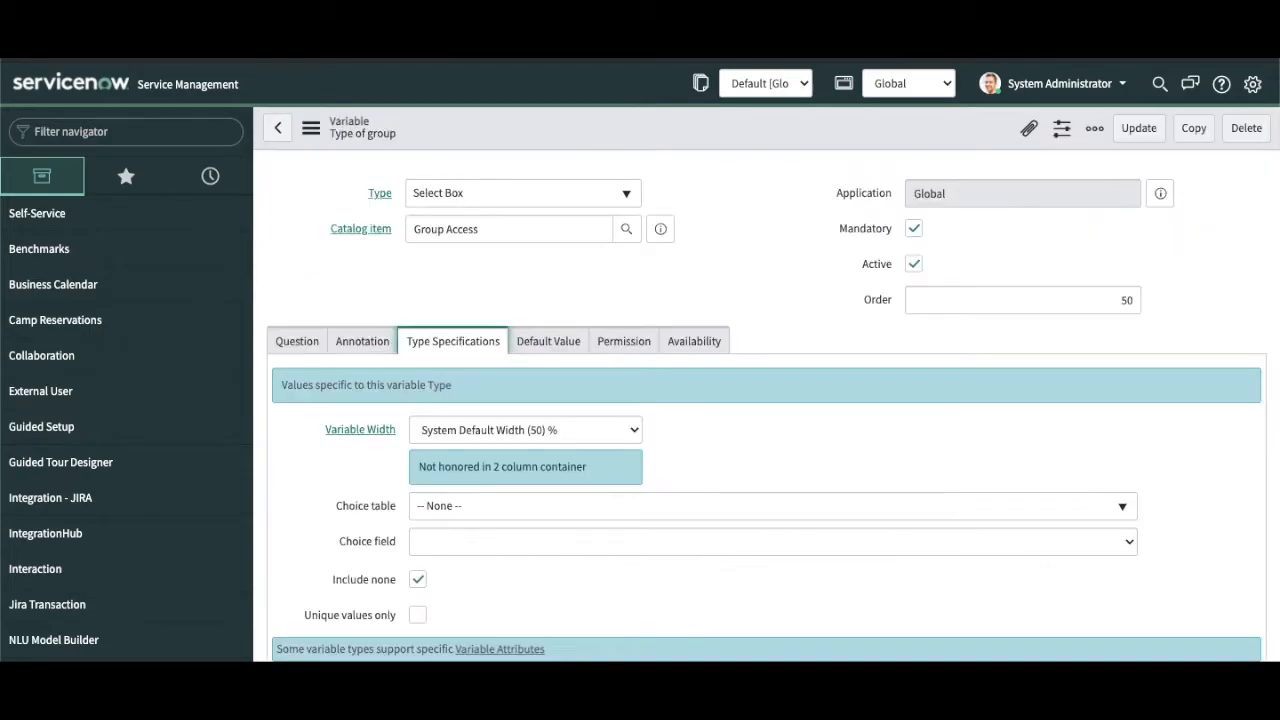
pyautogui.click(303, 343)
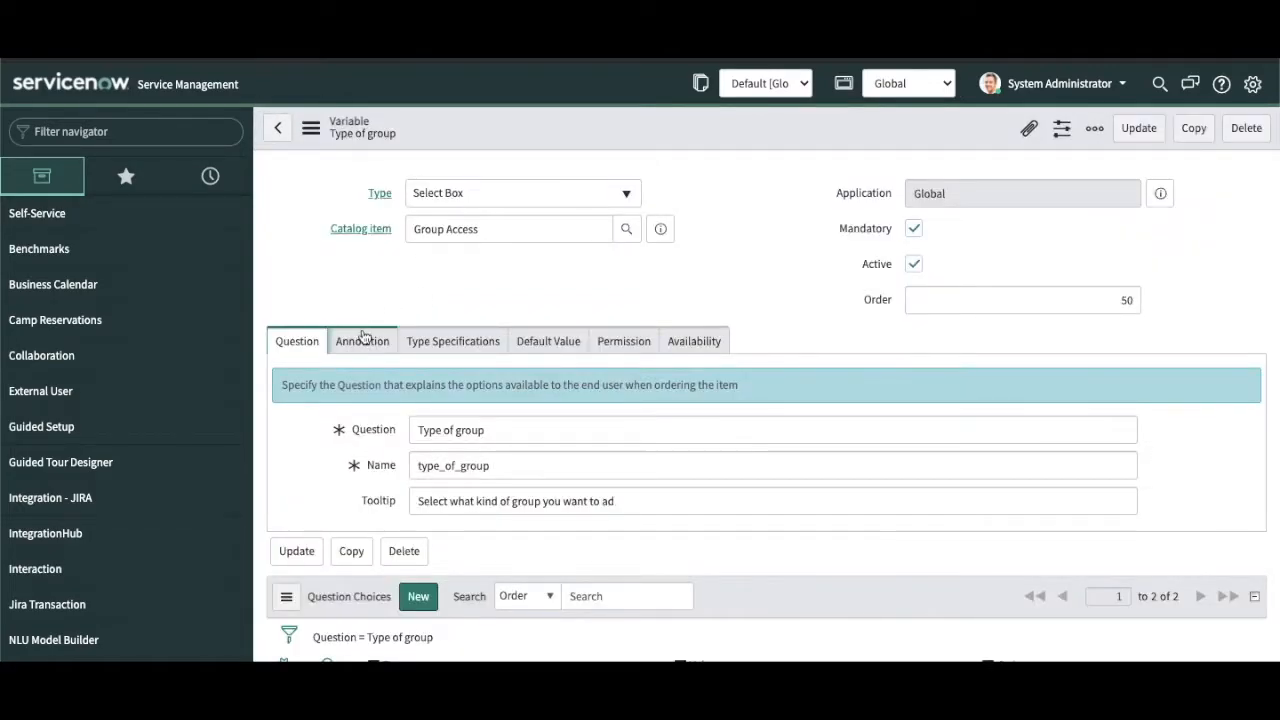
# Step: Compare the variable's Annotation settings with the More information help shown on the order form
pyautogui.click(362, 339)
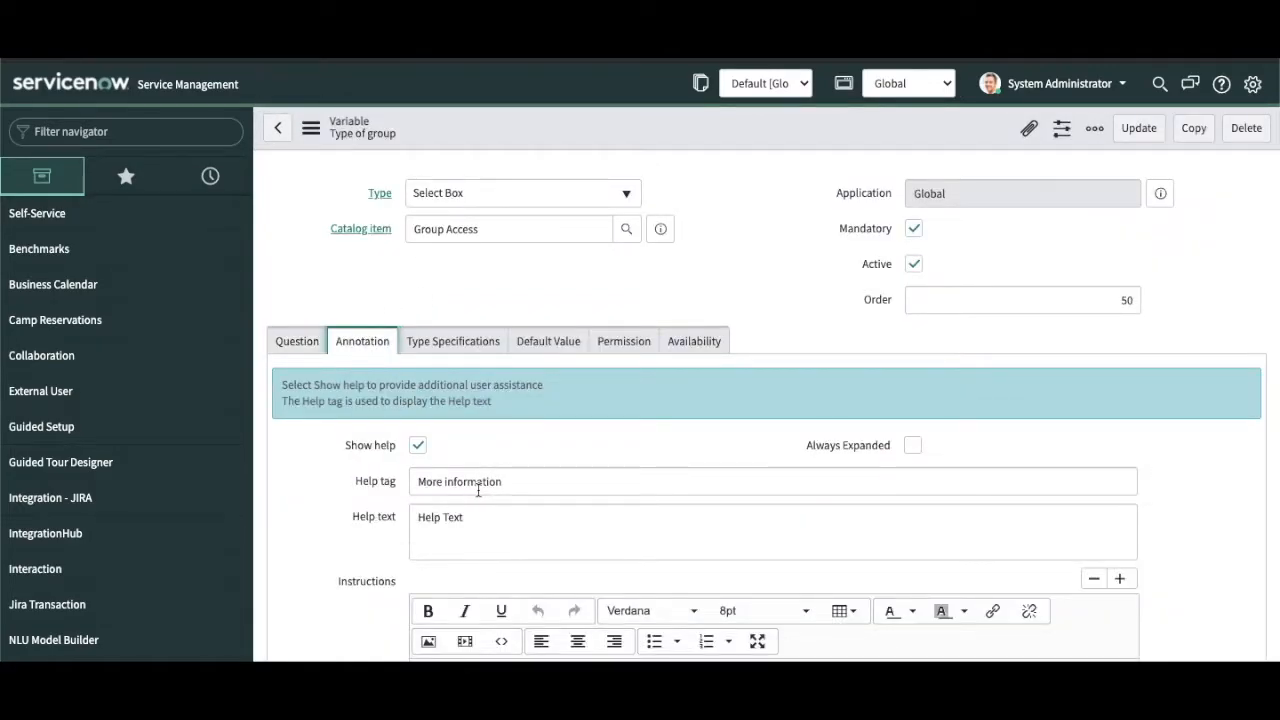
pyautogui.scroll(-1, 455, 525)
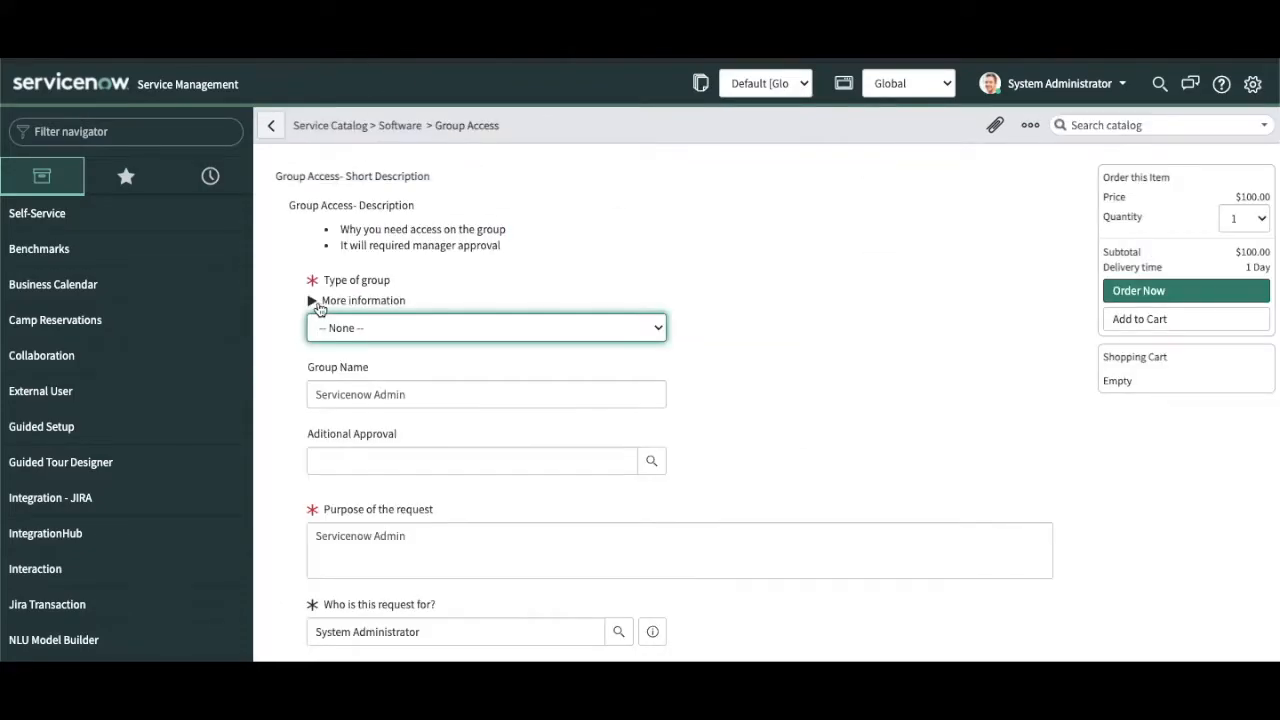
pyautogui.click(314, 300)
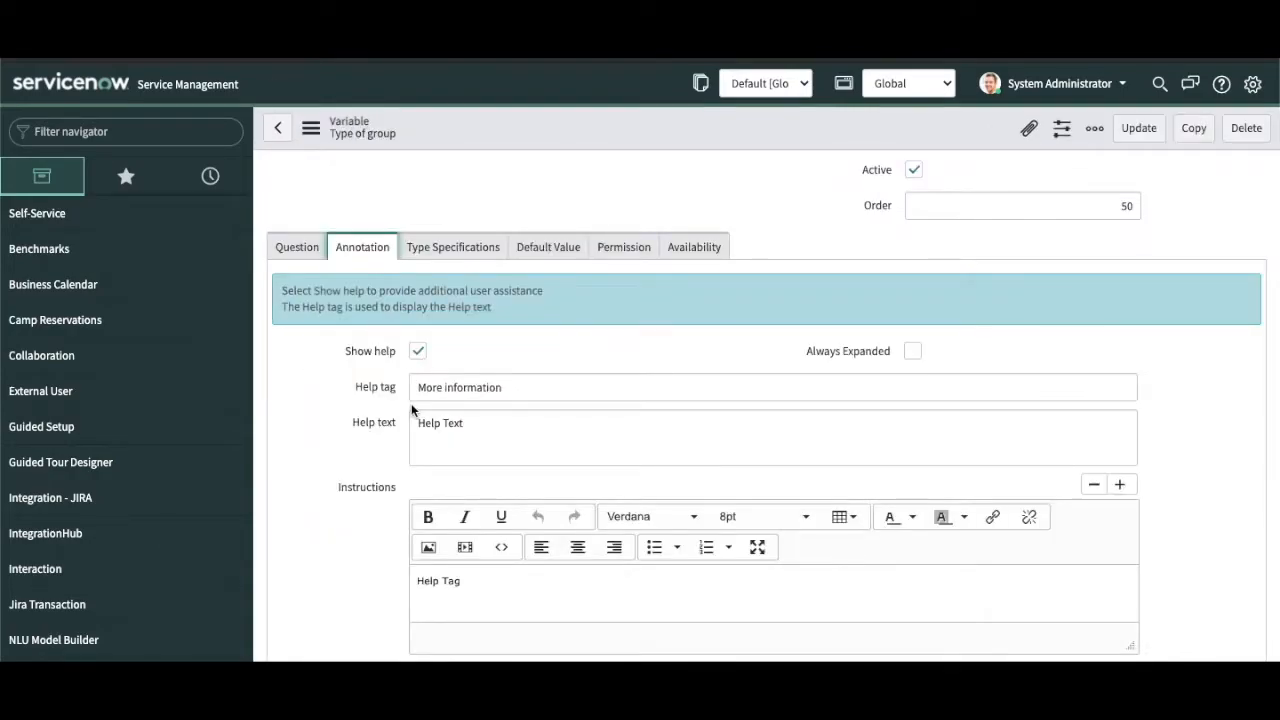
pyautogui.scroll(-1, 411, 403)
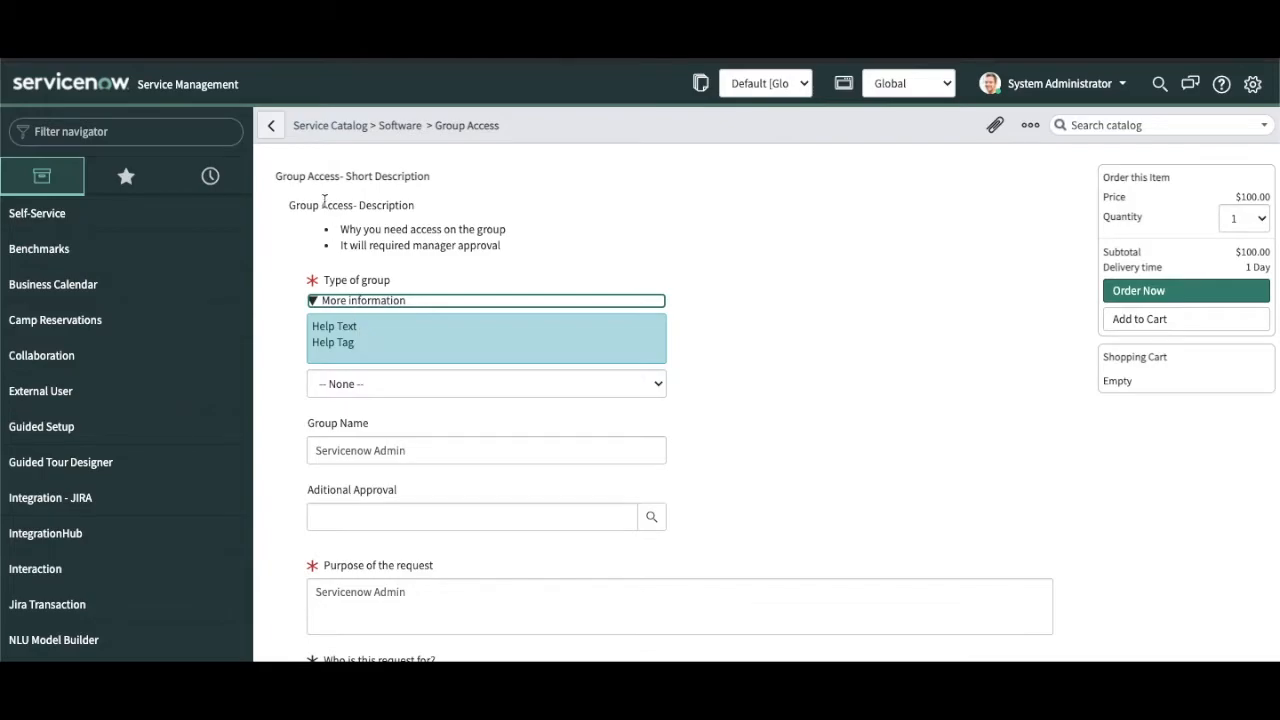
pyautogui.click(271, 124)
pyautogui.scroll(-3, 540, 454)
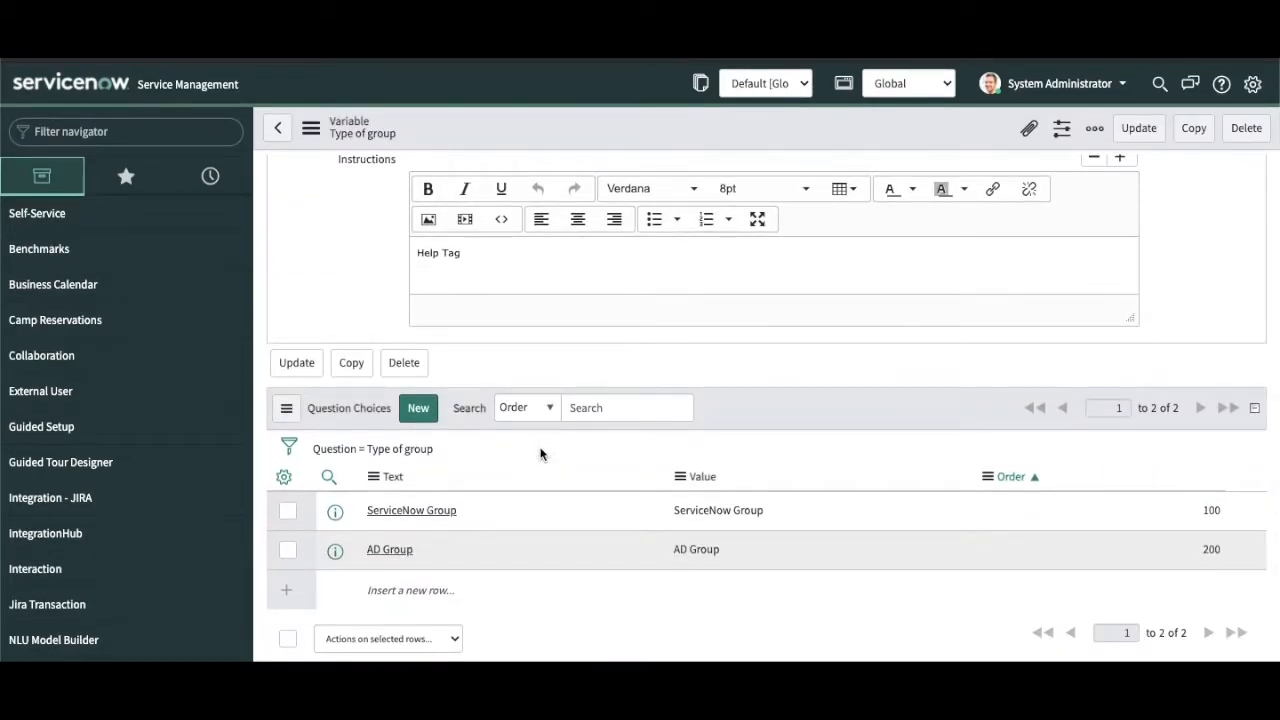
pyautogui.scroll(4, 540, 454)
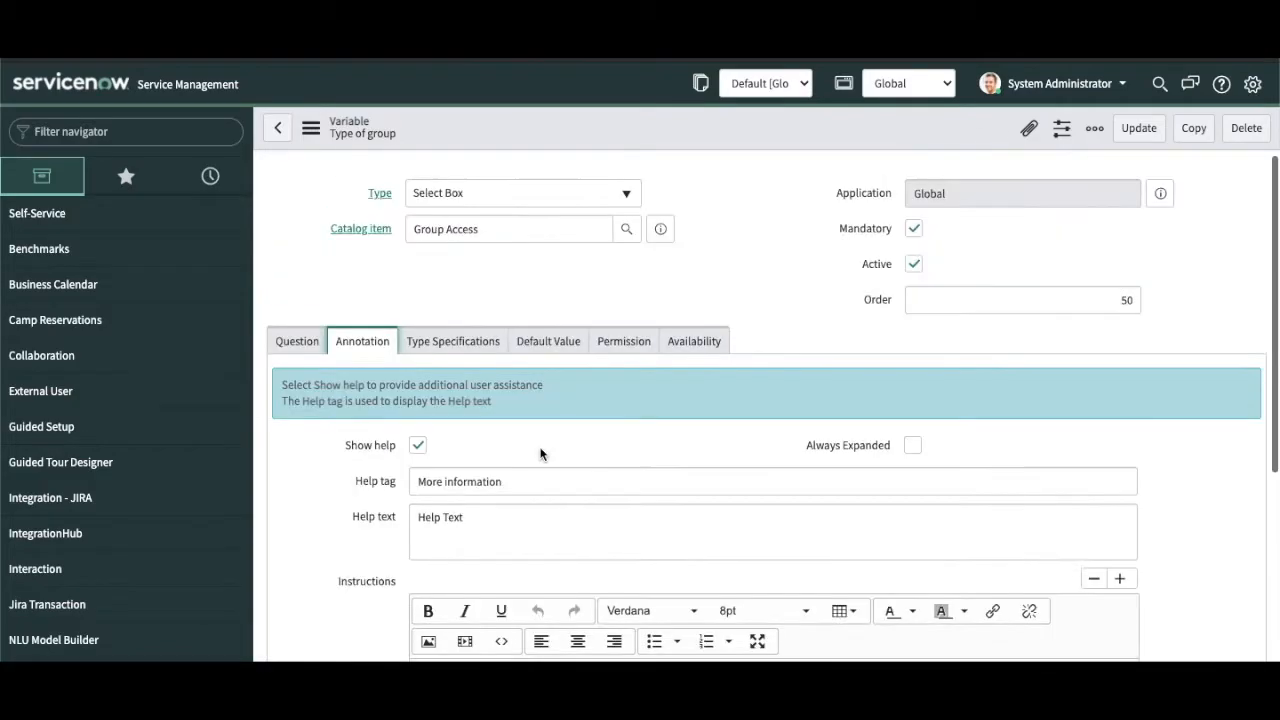
# Step: Open the full Group Access record from the preview and browse its Variable Sets, Catalog UI Policies and Variables
pyautogui.click(660, 229)
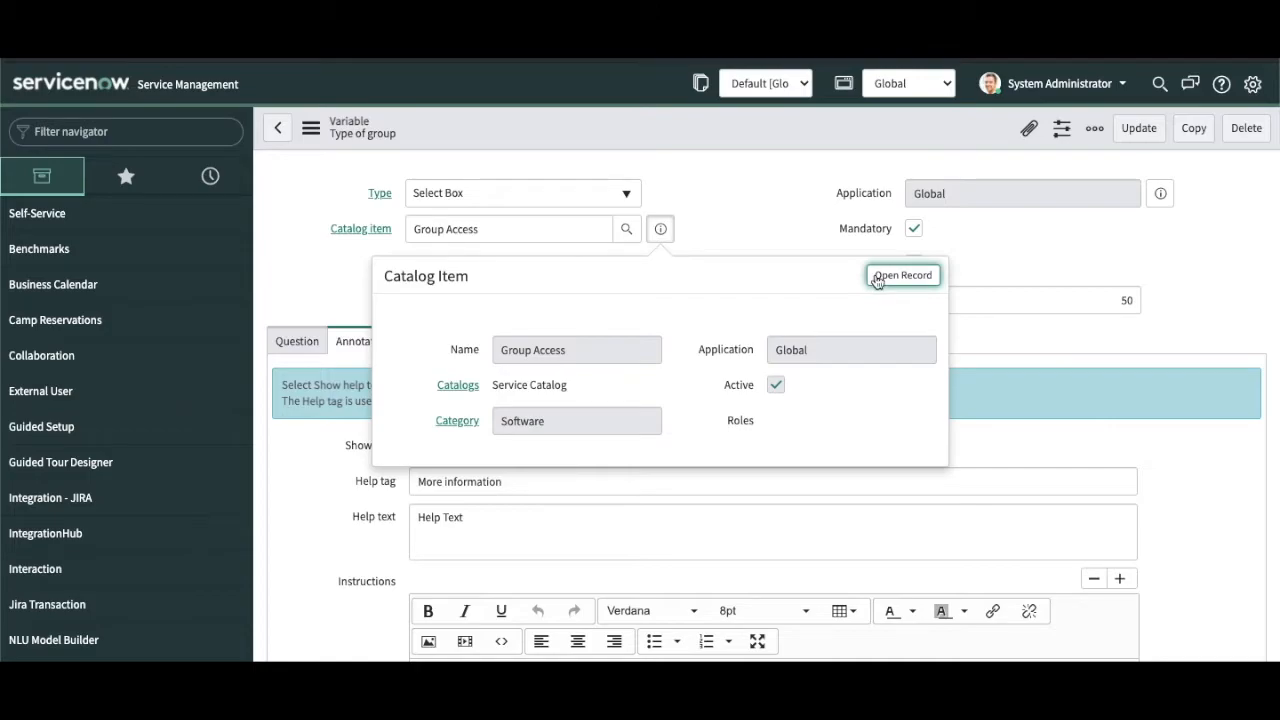
pyautogui.click(876, 281)
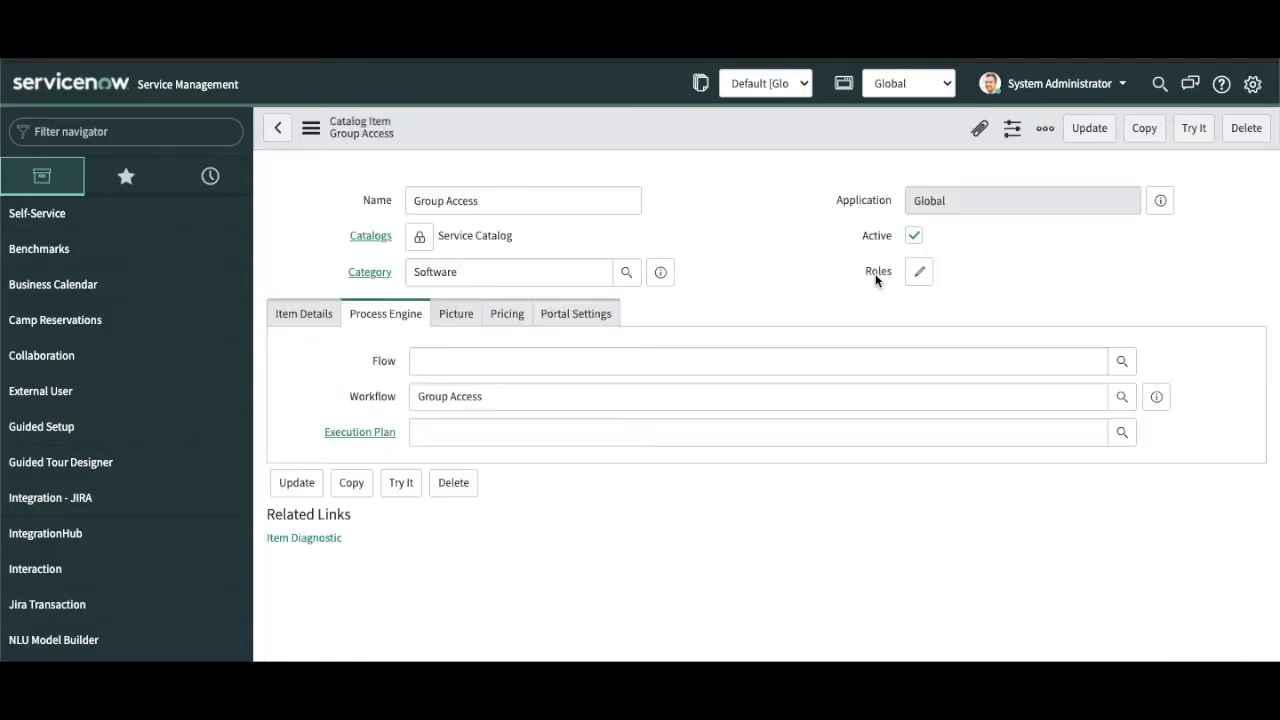
pyautogui.scroll(-8, 704, 450)
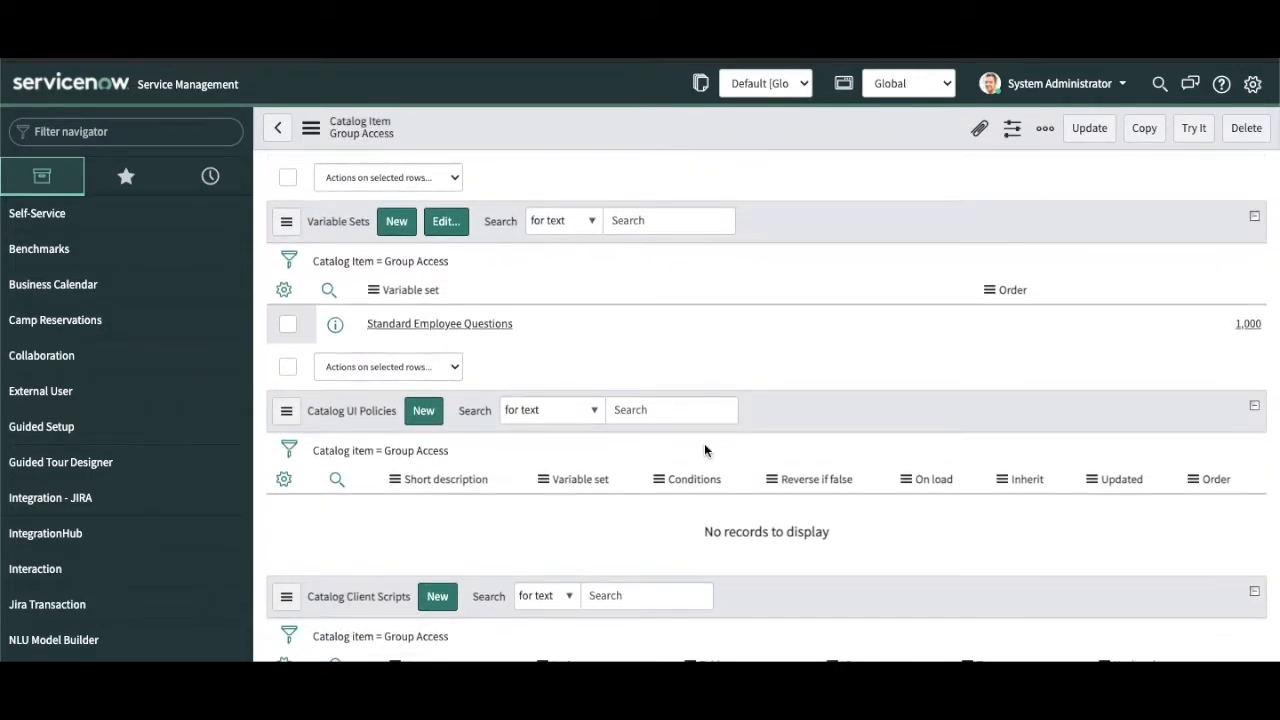
pyautogui.scroll(-4, 705, 450)
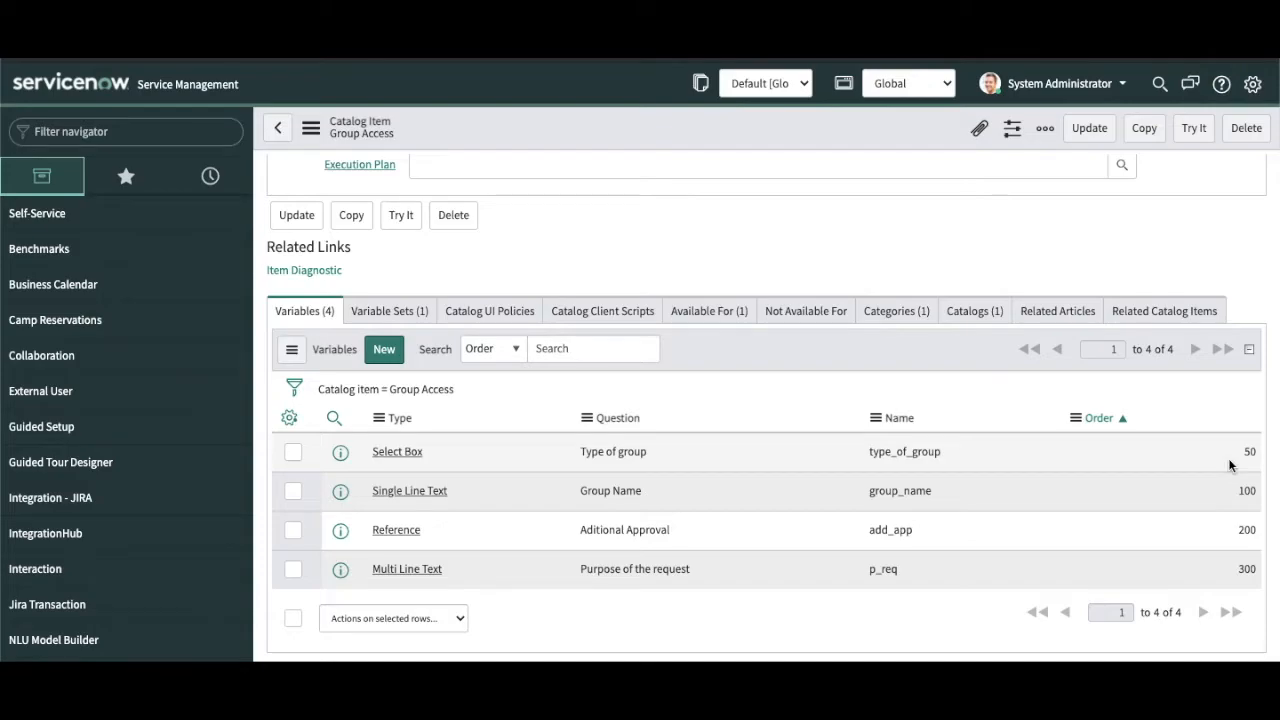
pyautogui.click(410, 312)
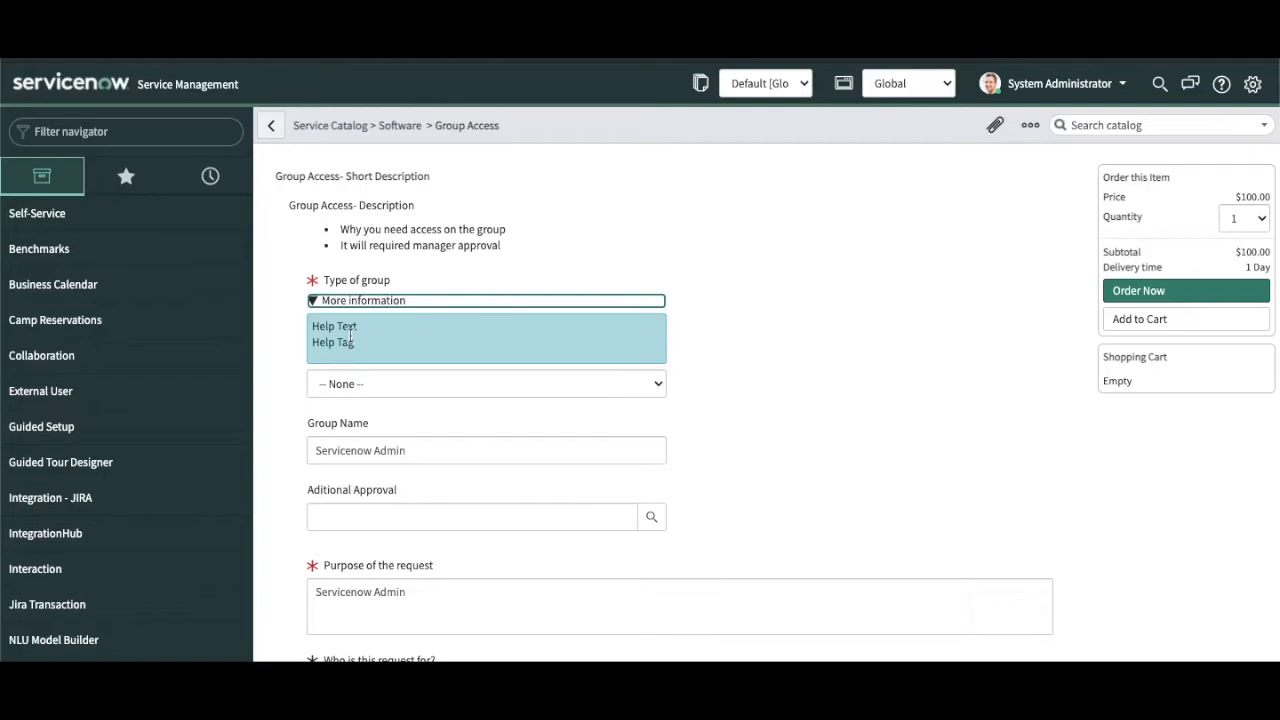
pyautogui.scroll(-2, 408, 547)
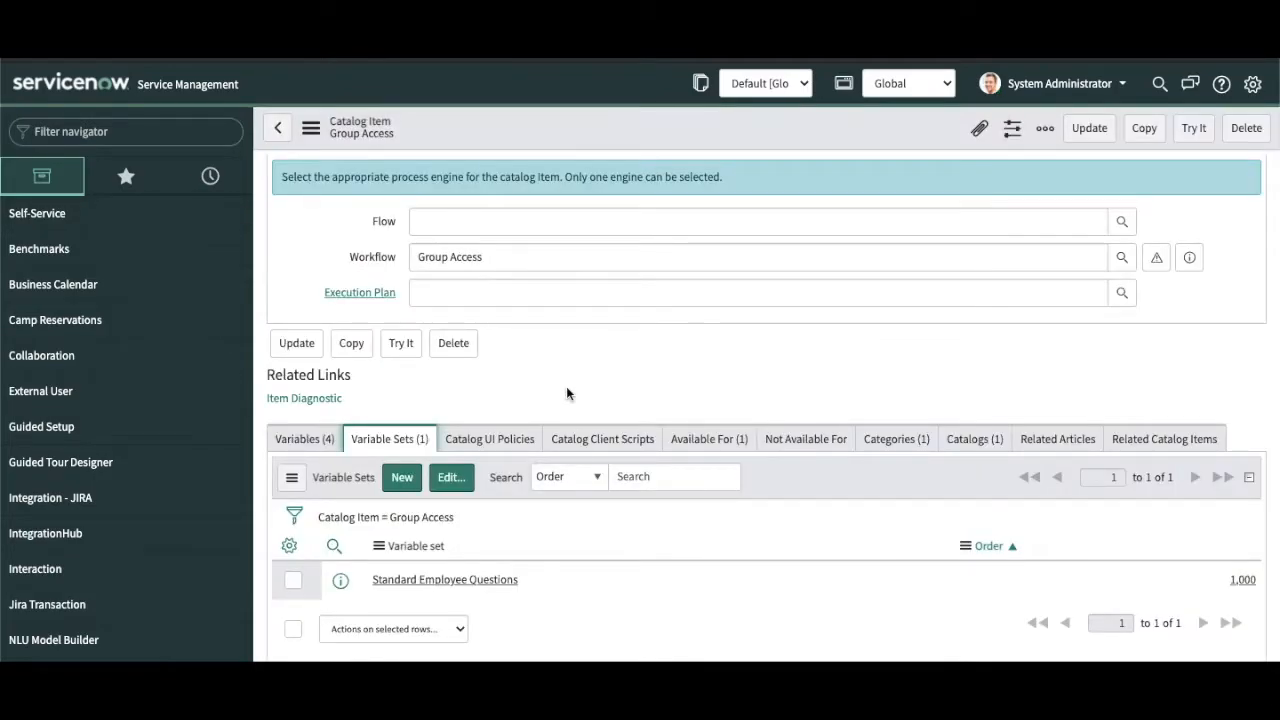
pyautogui.click(515, 440)
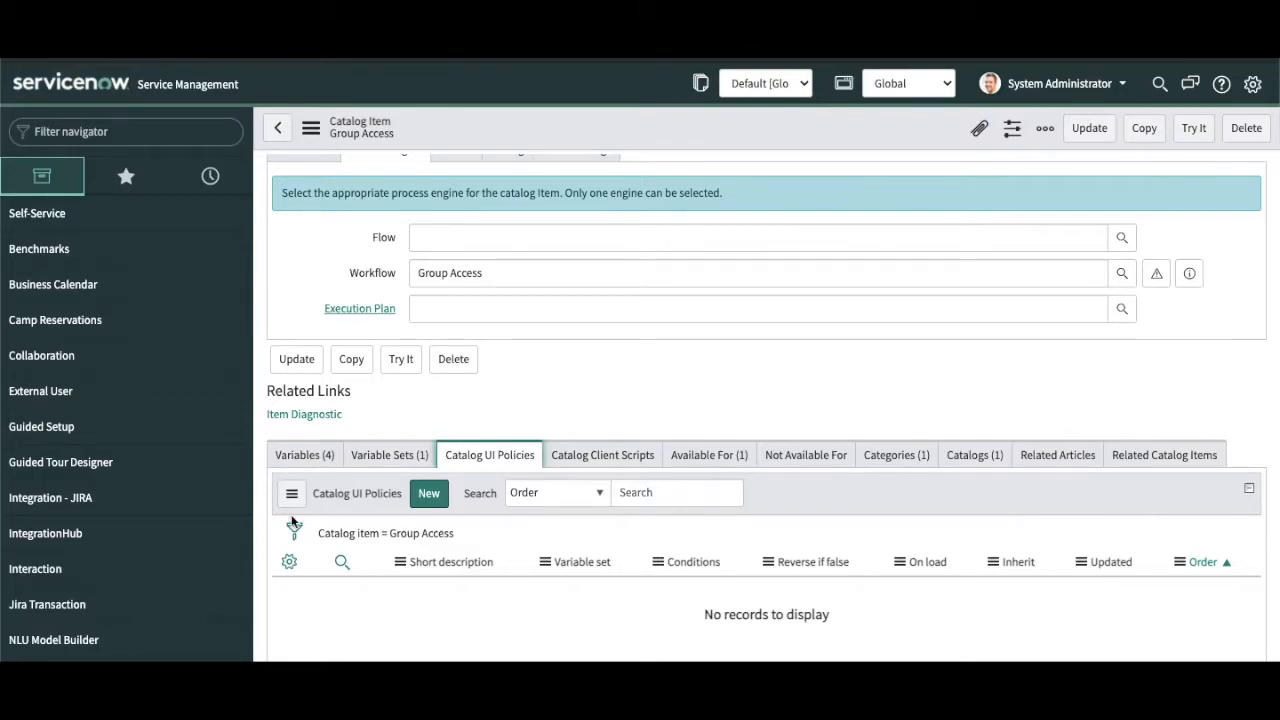
pyautogui.click(312, 455)
pyautogui.scroll(-2, 805, 536)
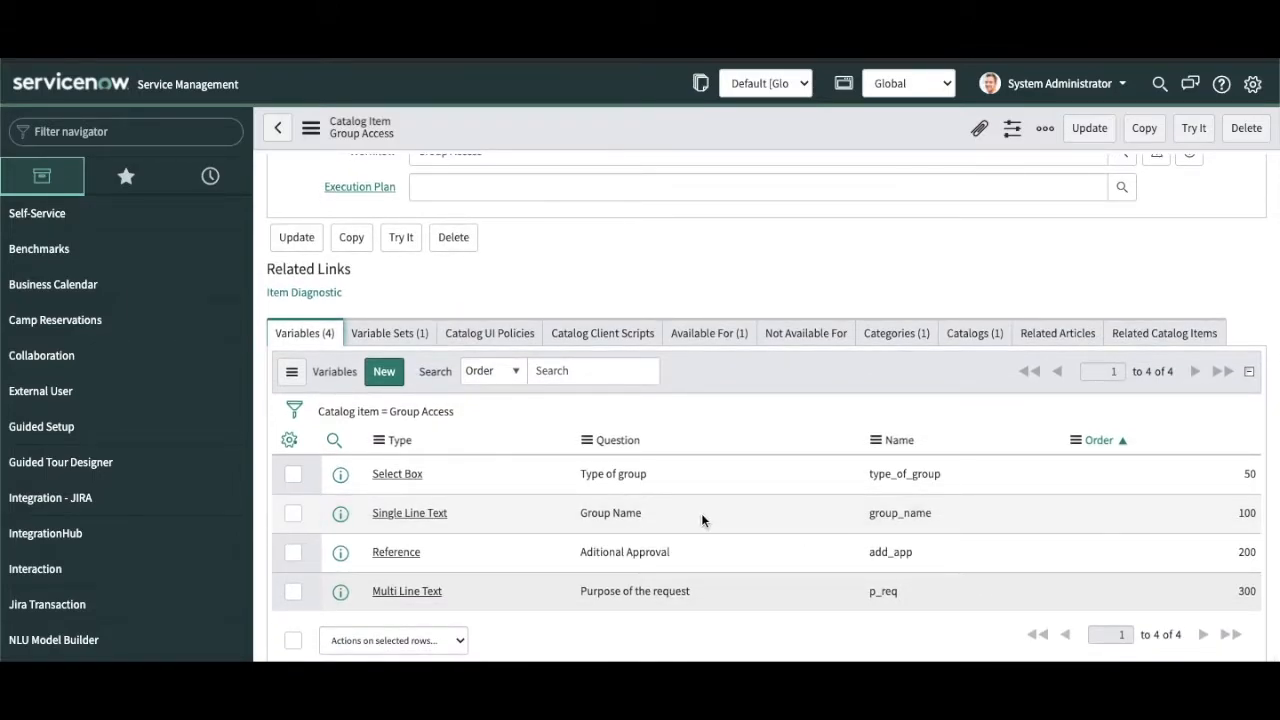
# Step: Rename Group Name to question 'ServiceNow Group Name', name sn_group_name, and save it
pyautogui.click(396, 516)
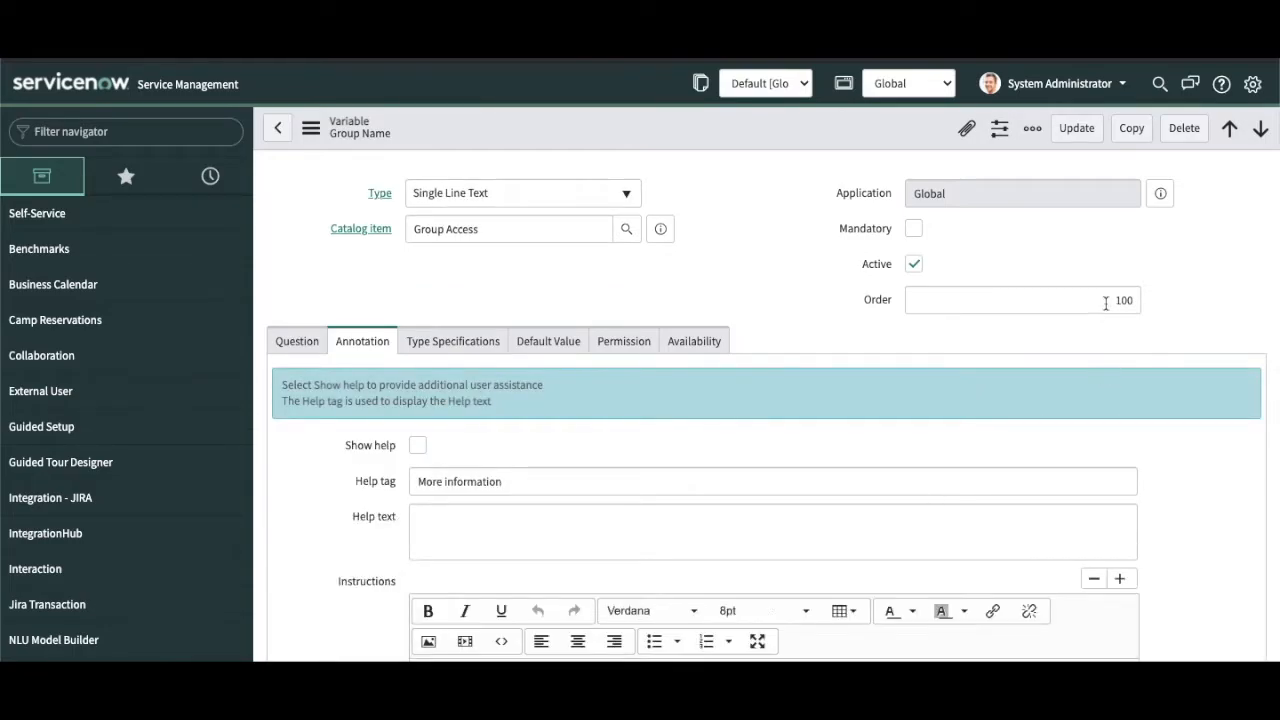
pyautogui.click(309, 346)
pyautogui.click(417, 429)
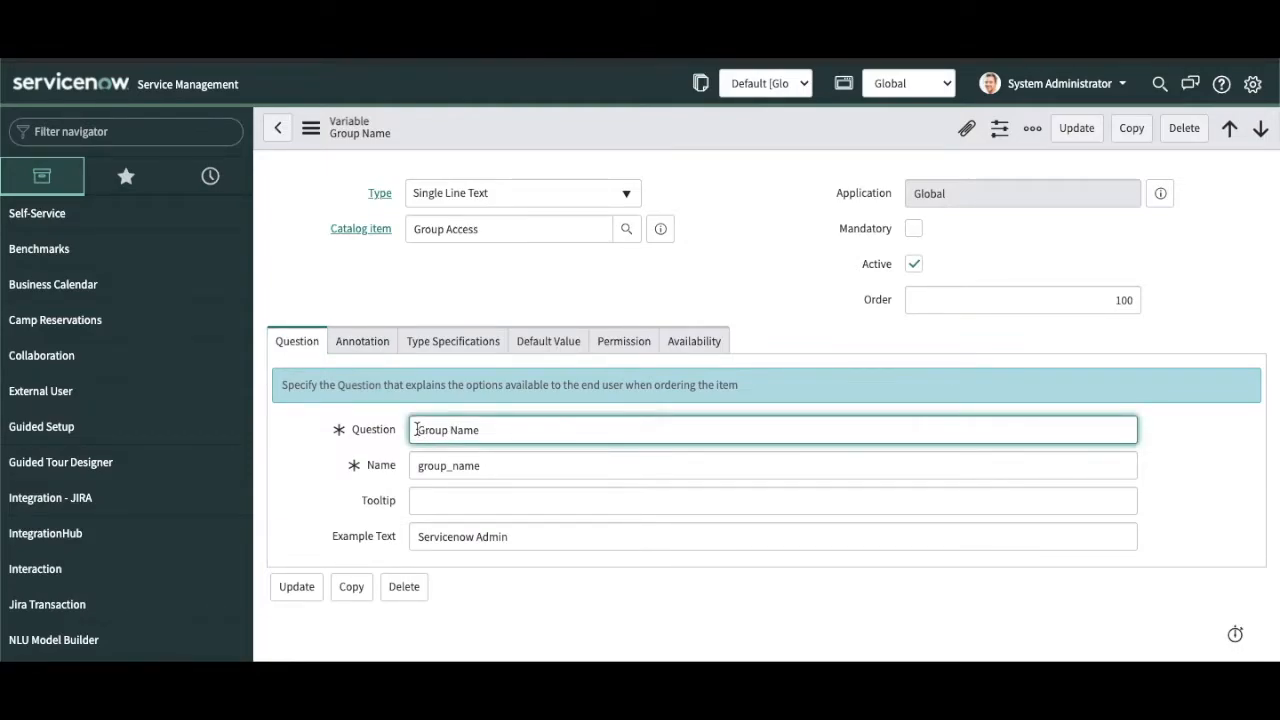
pyautogui.write('ServiceNow')
pyautogui.click(419, 466)
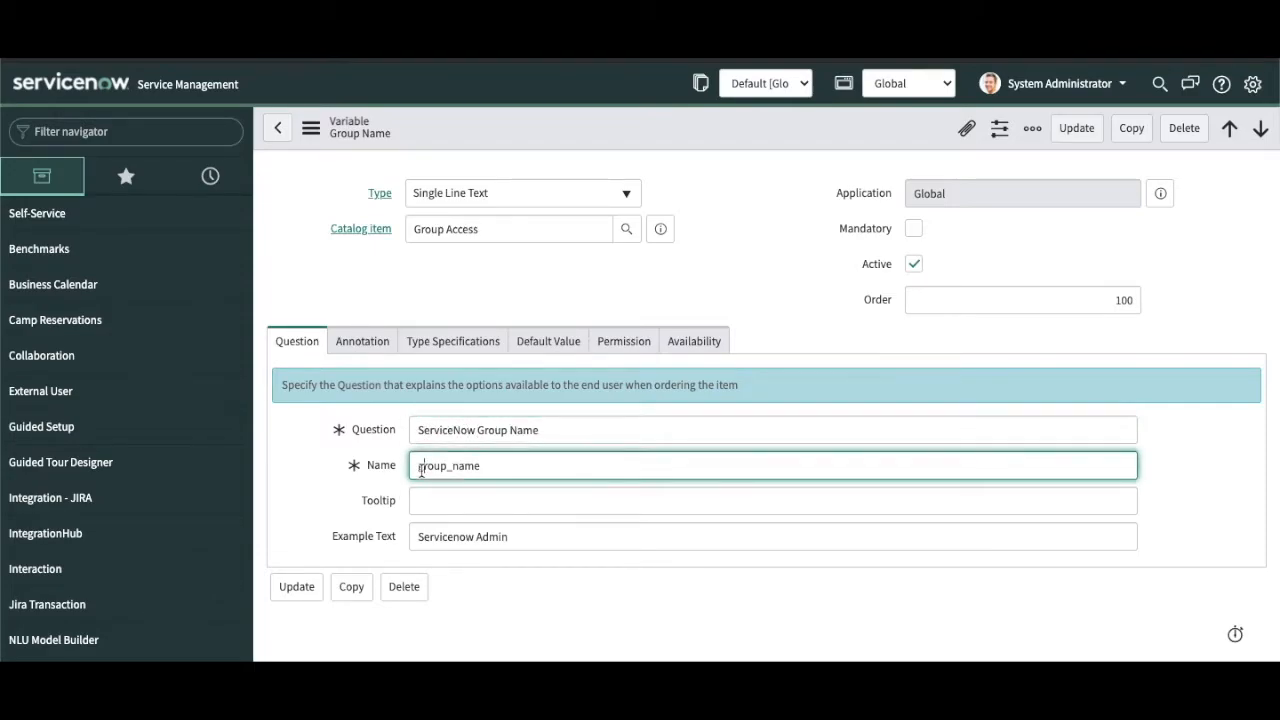
pyautogui.write('sn_')
pyautogui.rightClick(570, 113)
pyautogui.click(590, 124)
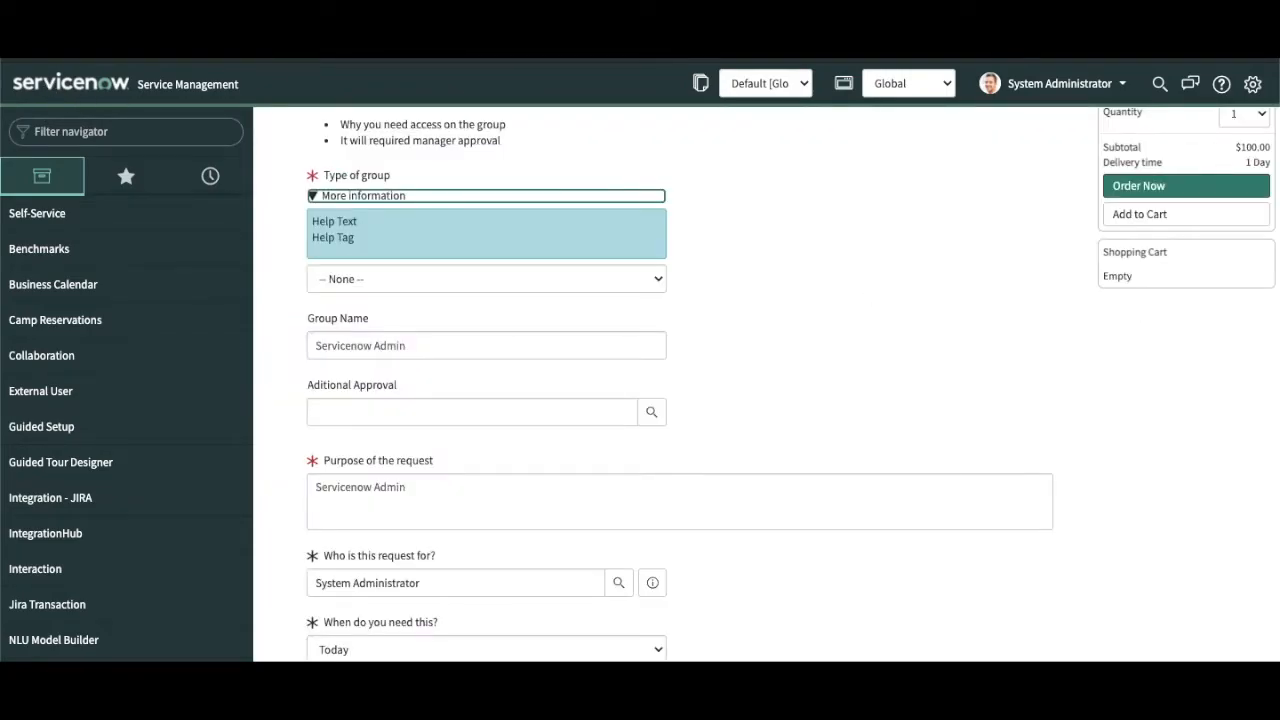
# Step: Refresh the Group Access order form and check the Type of group choices
pyautogui.press('F5')
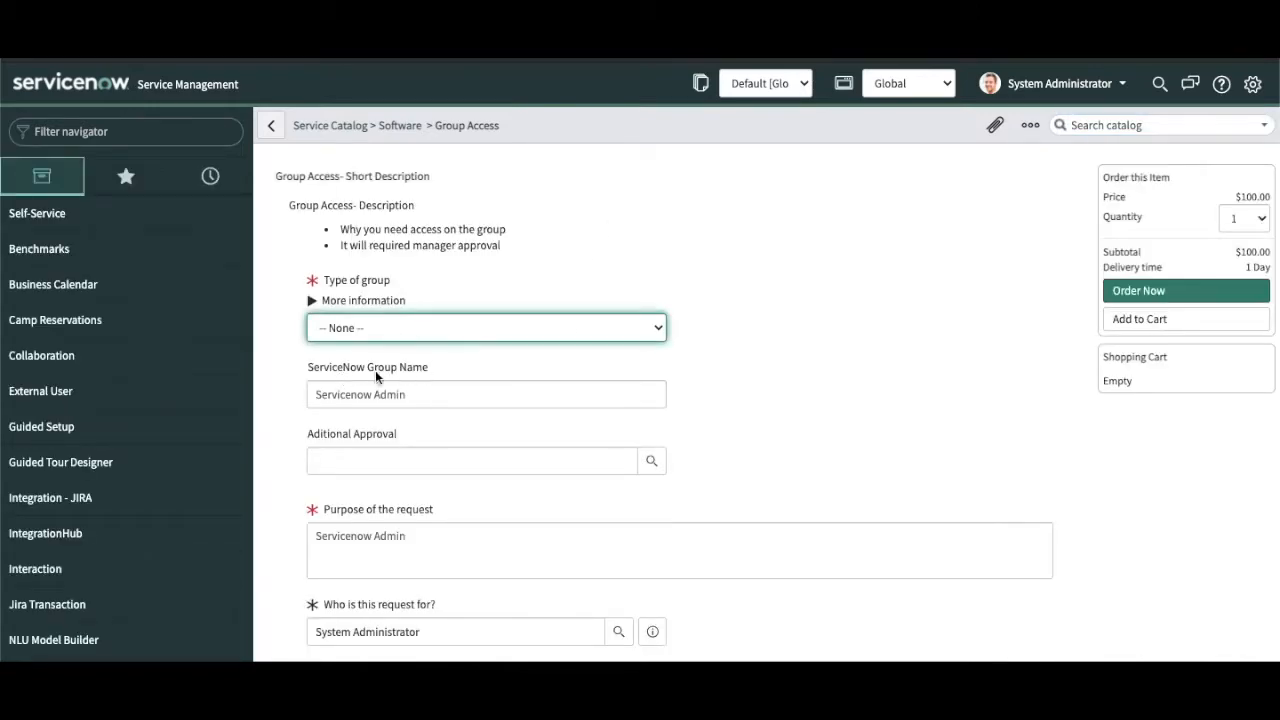
pyautogui.click(414, 325)
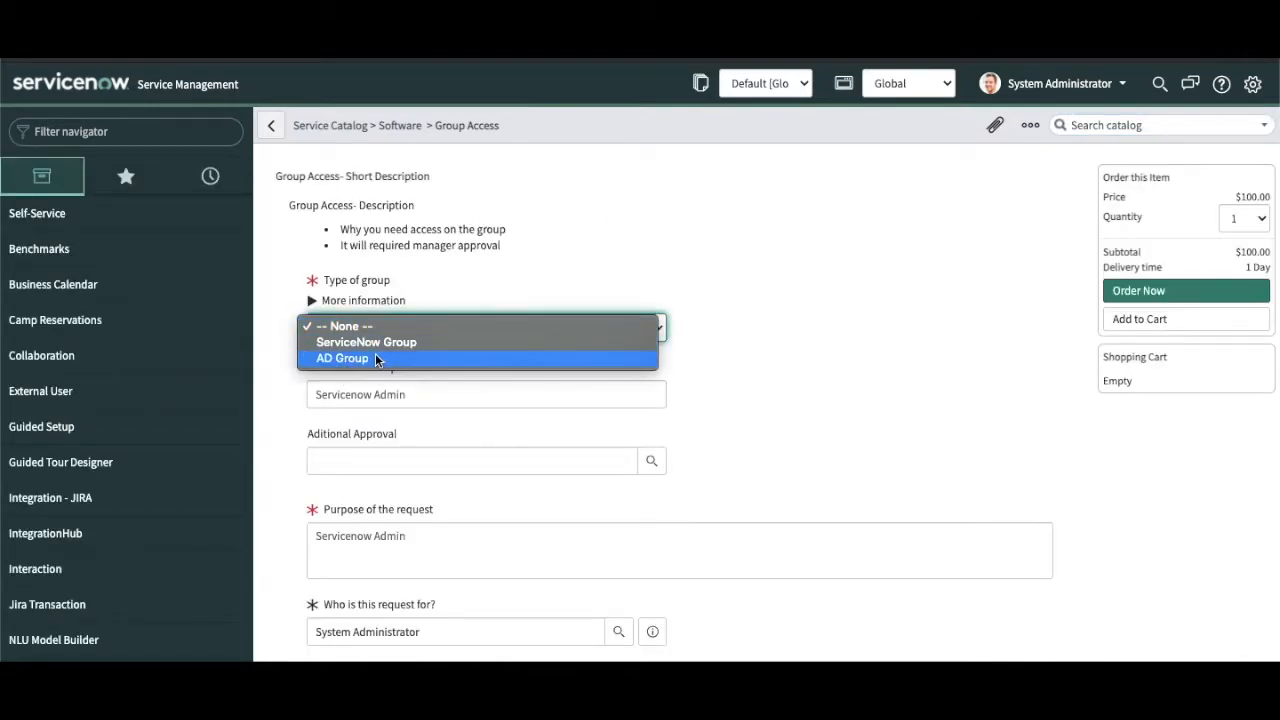
pyautogui.click(798, 392)
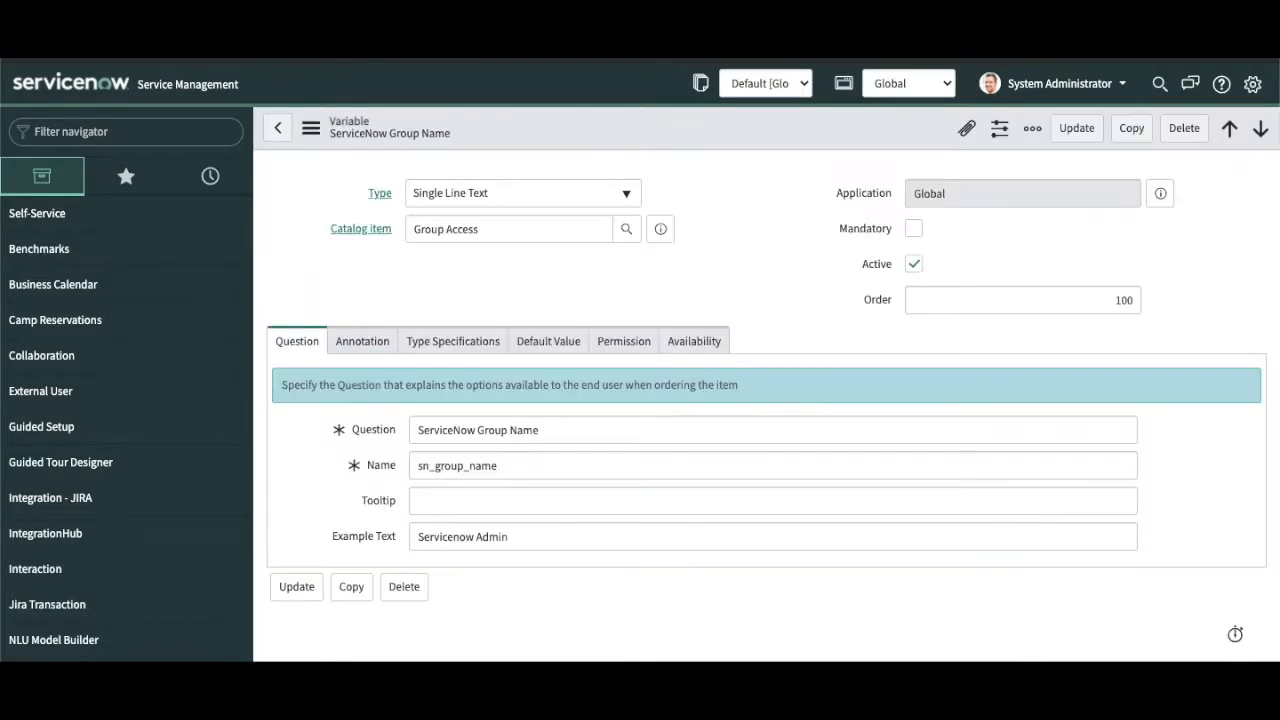
# Step: Change the variable's question to AD Group Name and its name to ad_group_name
pyautogui.click(1122, 300)
pyautogui.press('BackSpace')
pyautogui.write('2')
pyautogui.click(460, 429)
pyautogui.doubleClick(460, 429)
pyautogui.write('AD')
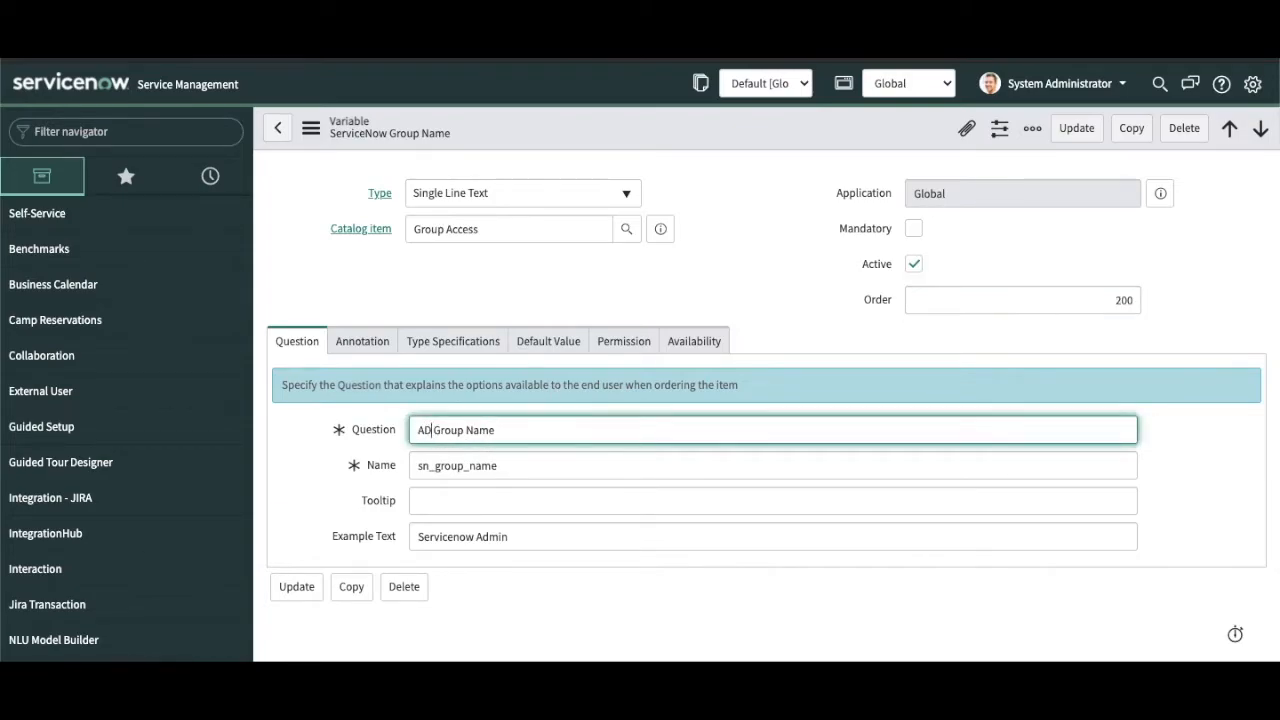
pyautogui.click(433, 467)
pyautogui.press('BackSpace')
pyautogui.press('BackSpace')
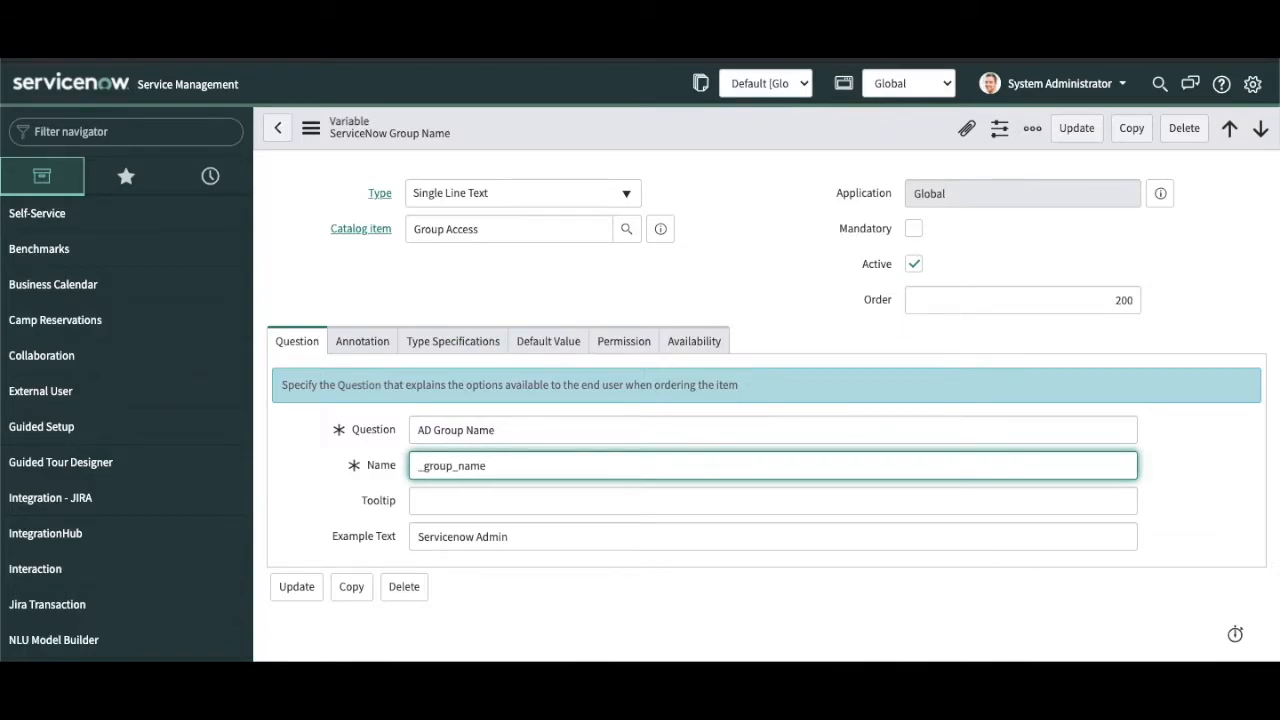
pyautogui.write('AD')
pyautogui.press('BackSpace')
pyautogui.press('BackSpace')
pyautogui.write('ad')
# Step: Set example text to AD Admin and order to 150, then Insert and Stay as a new variable
pyautogui.click(446, 536)
pyautogui.doubleClick(446, 536)
pyautogui.write('AD')
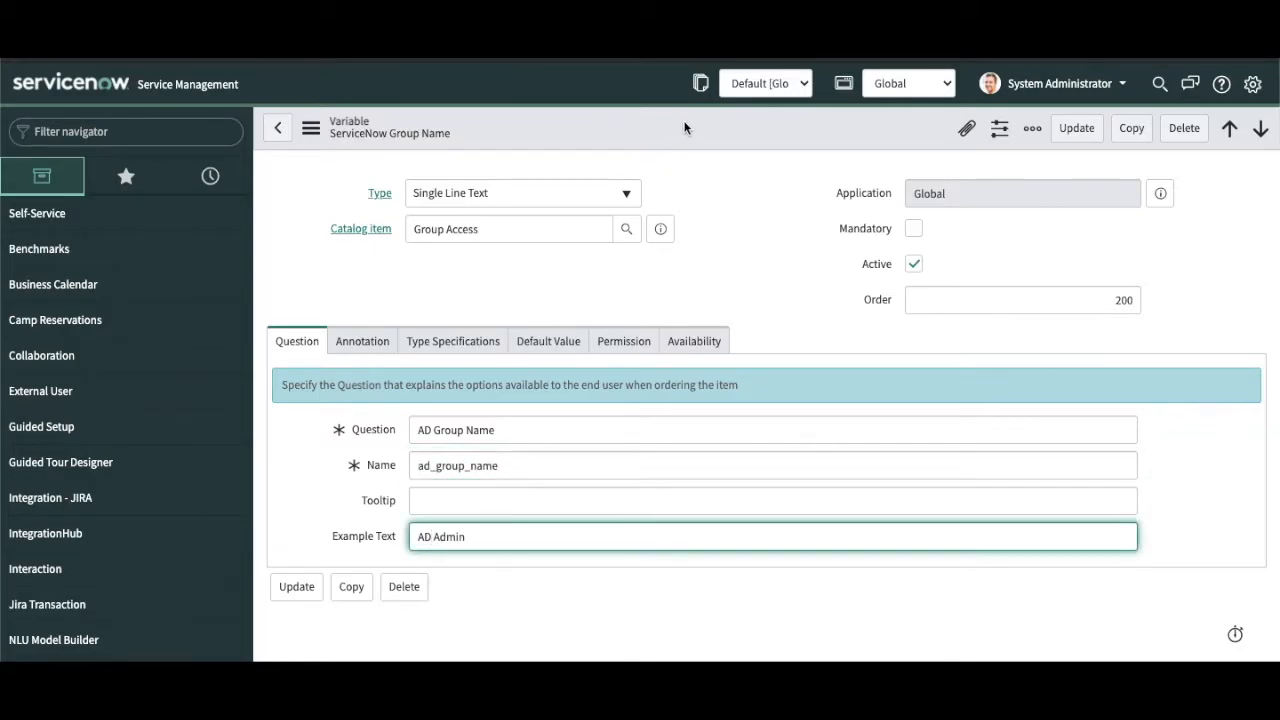
pyautogui.click(1120, 300)
pyautogui.press('BackSpace')
pyautogui.press('BackSpace')
pyautogui.press('BackSpace')
pyautogui.write('1')
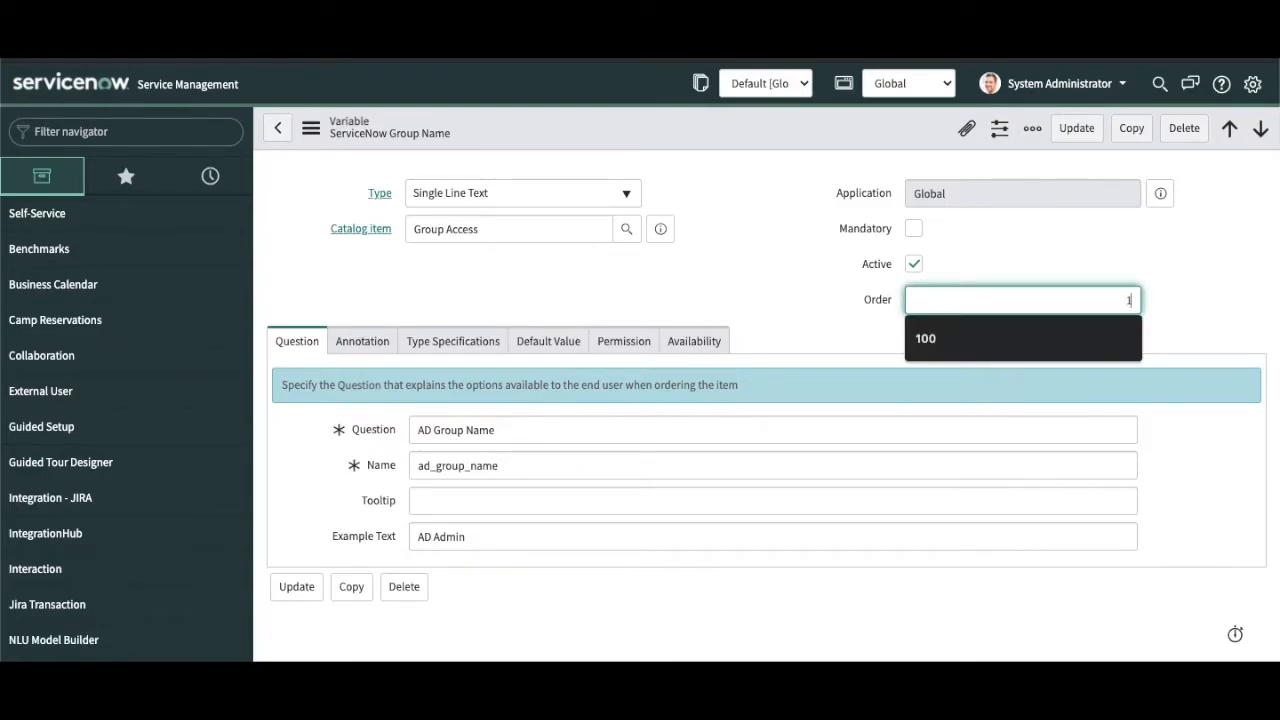
pyautogui.write('50')
pyautogui.rightClick(843, 123)
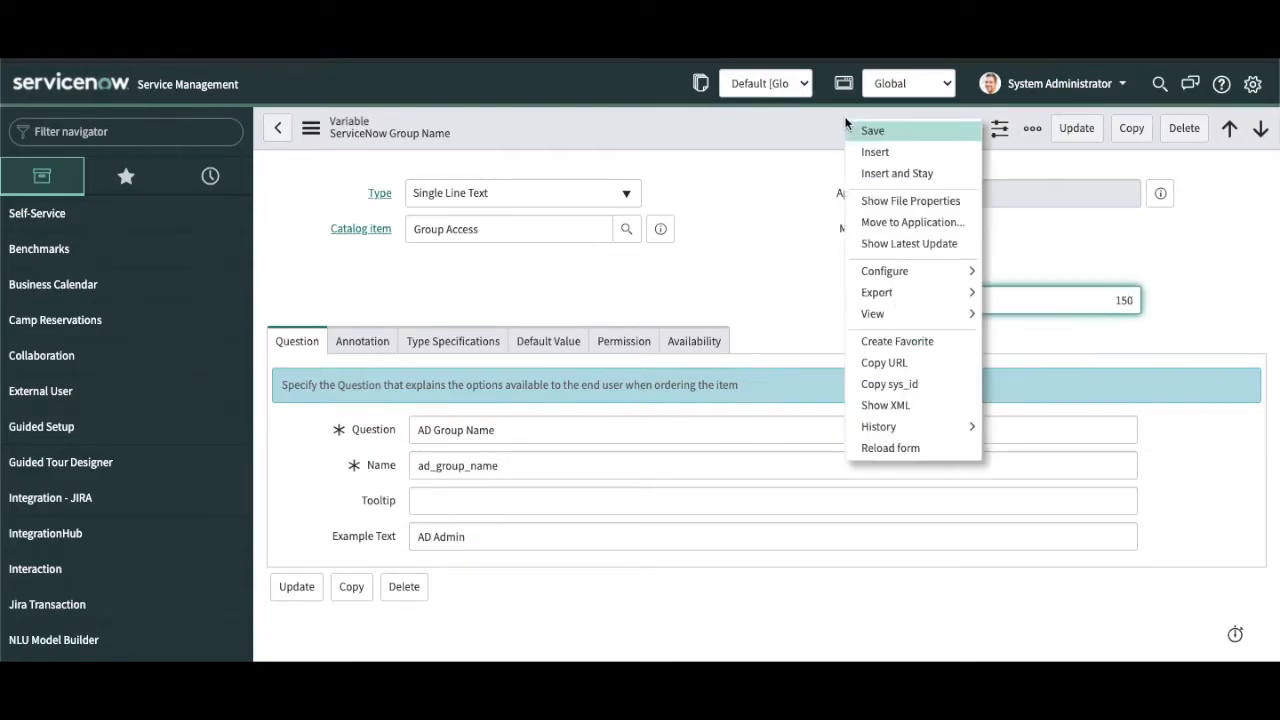
pyautogui.click(875, 173)
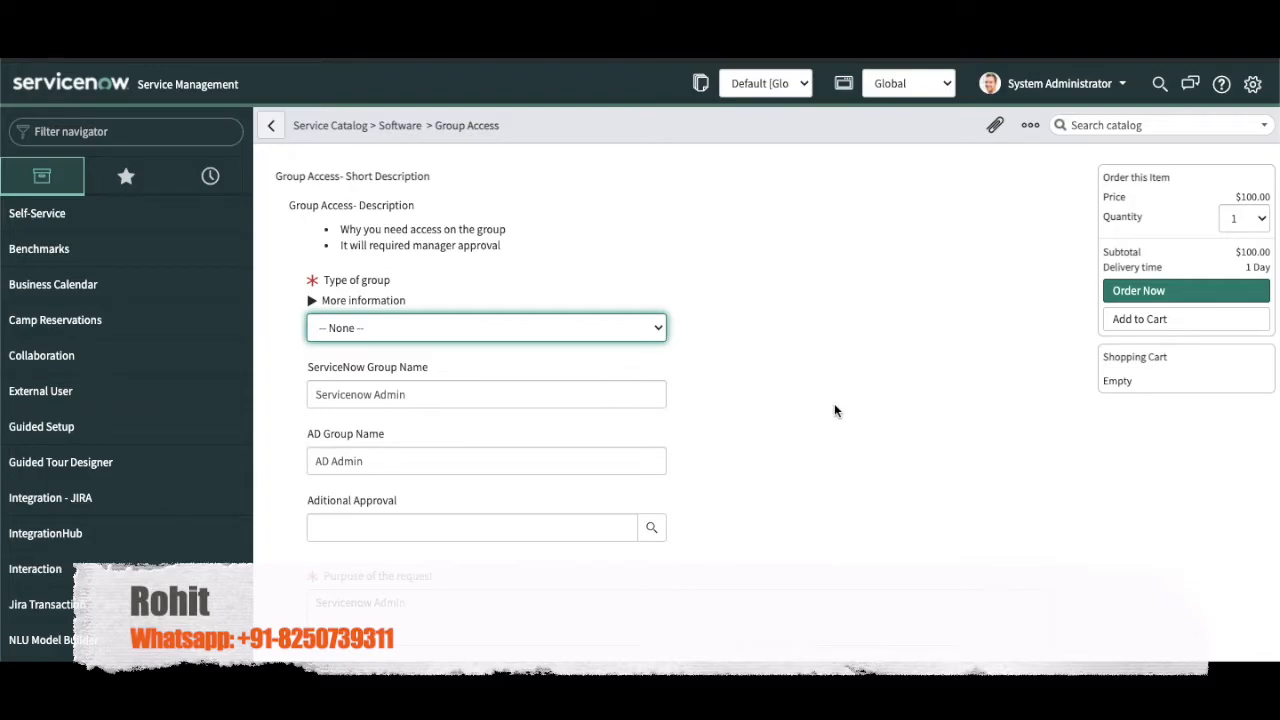
# Step: On the Try It order form, check both group name fields and set Type of group to ServiceNow Group
pyautogui.scroll(-1, 834, 403)
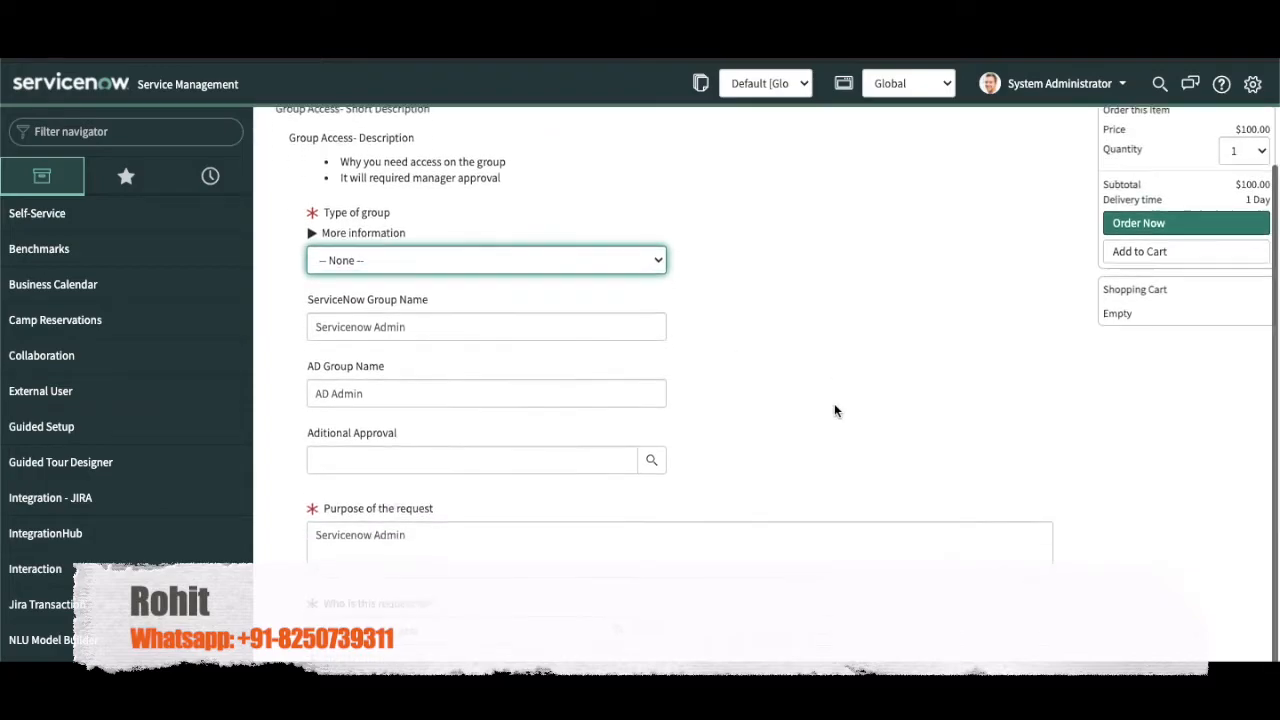
pyautogui.click(650, 266)
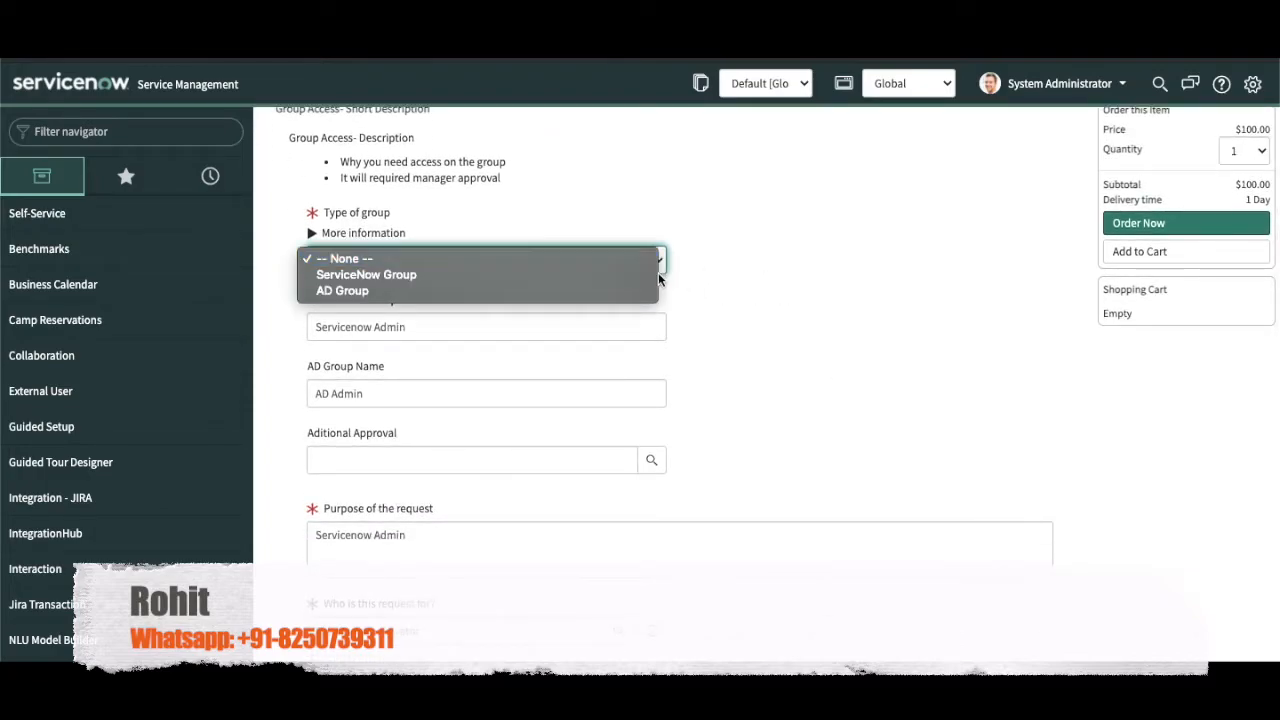
pyautogui.click(877, 340)
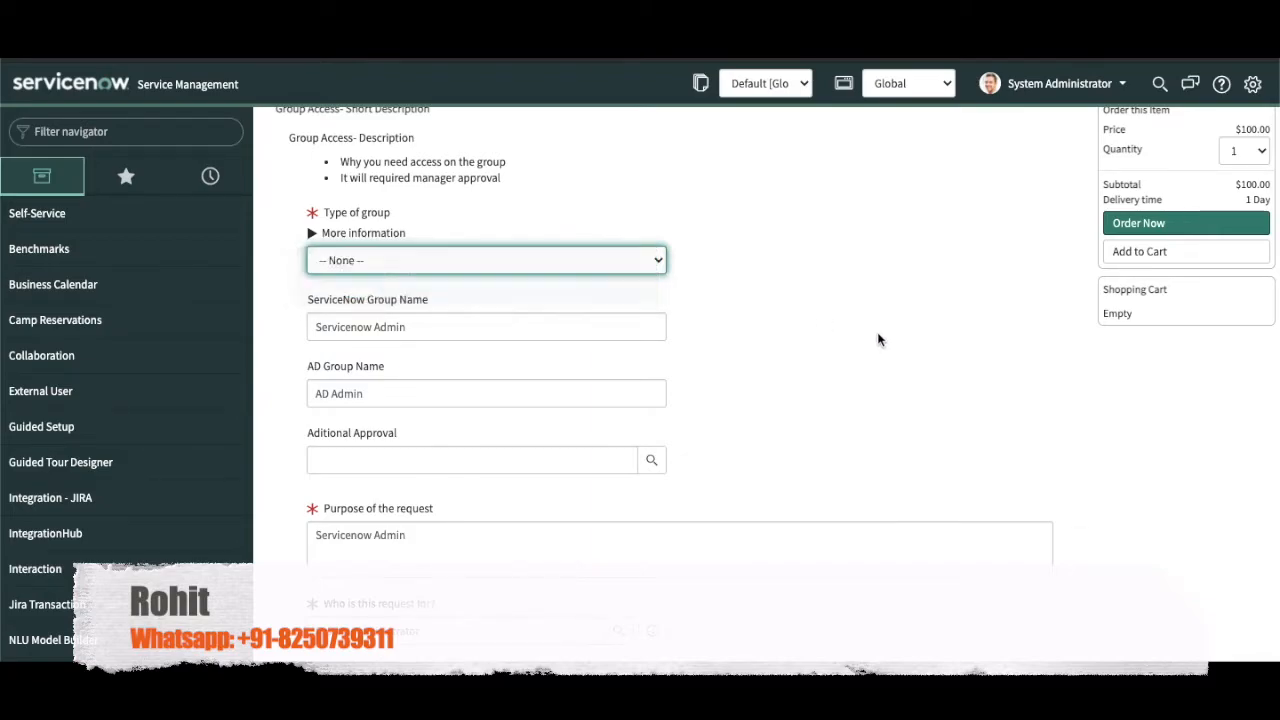
pyautogui.click(574, 332)
pyautogui.click(467, 399)
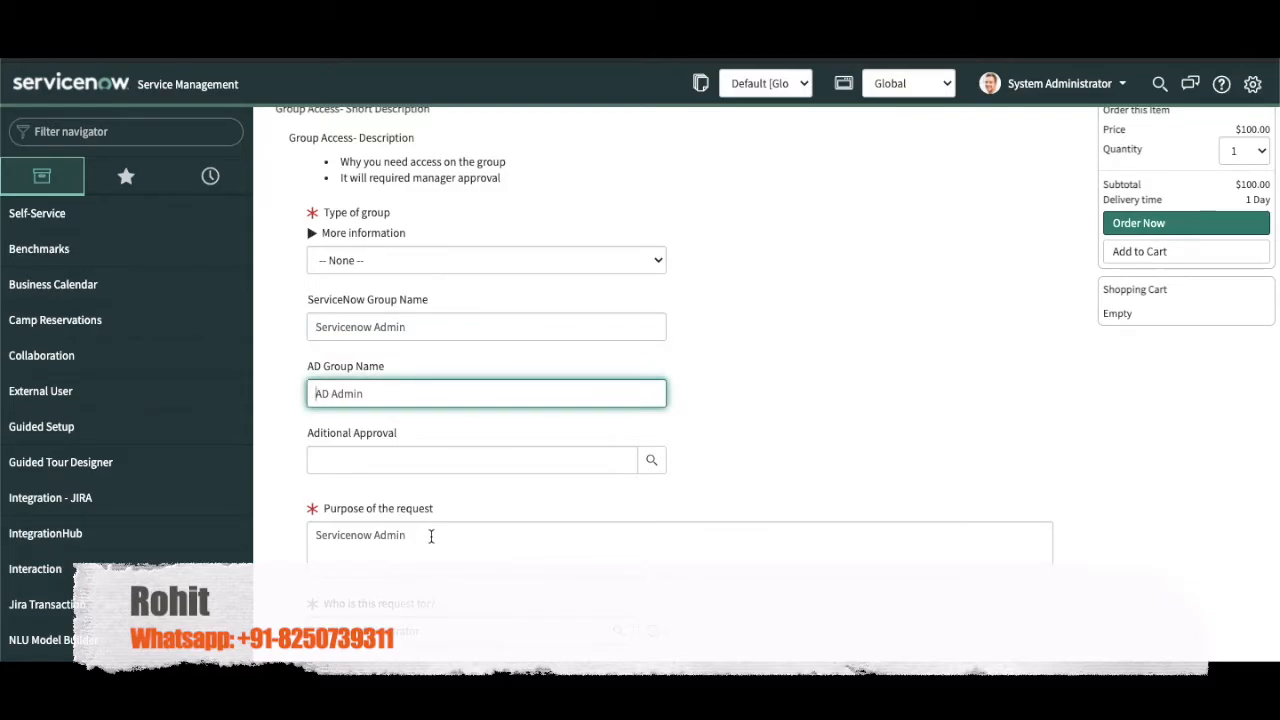
pyautogui.scroll(-1, 431, 536)
pyautogui.scroll(1, 431, 536)
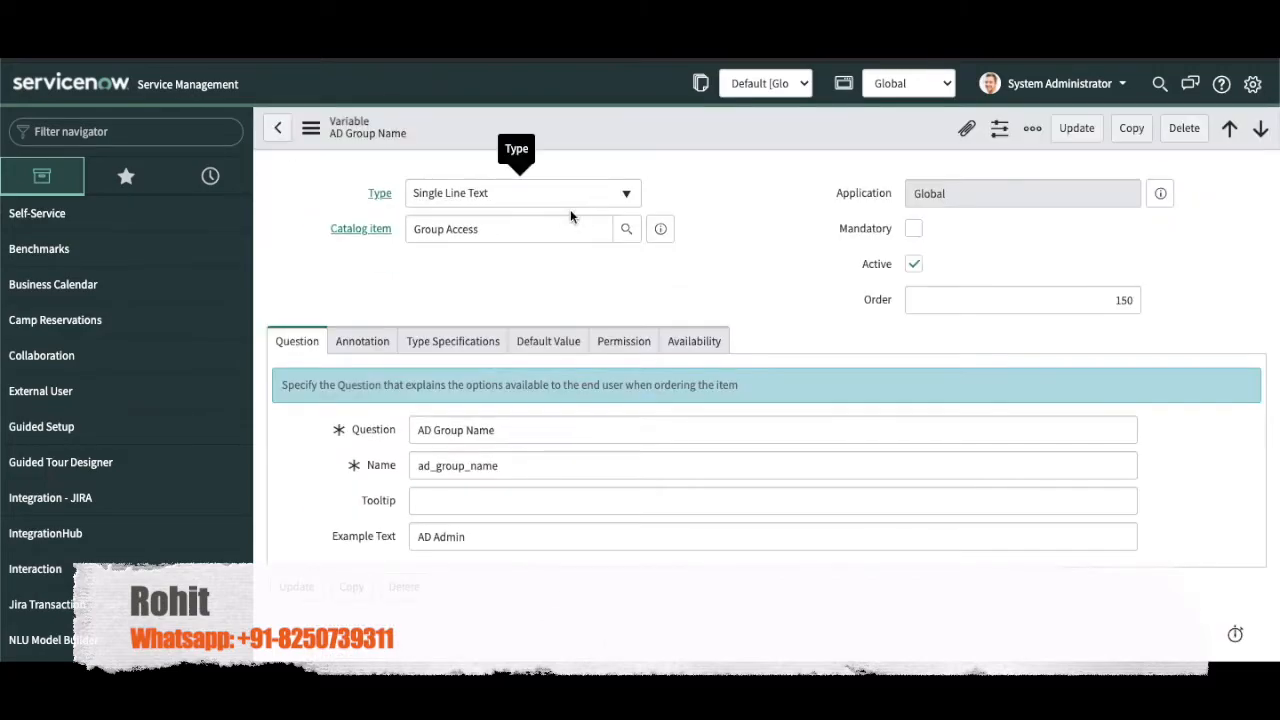
pyautogui.click(661, 229)
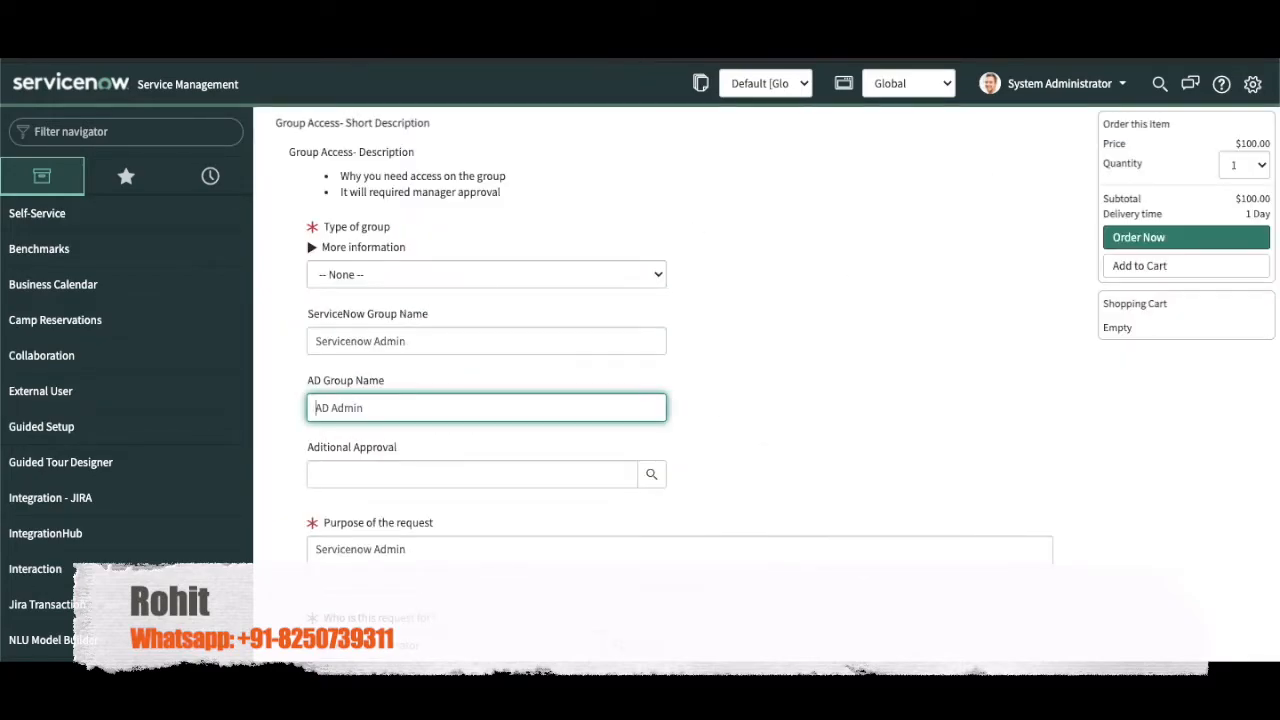
pyautogui.click(394, 263)
pyautogui.click(367, 289)
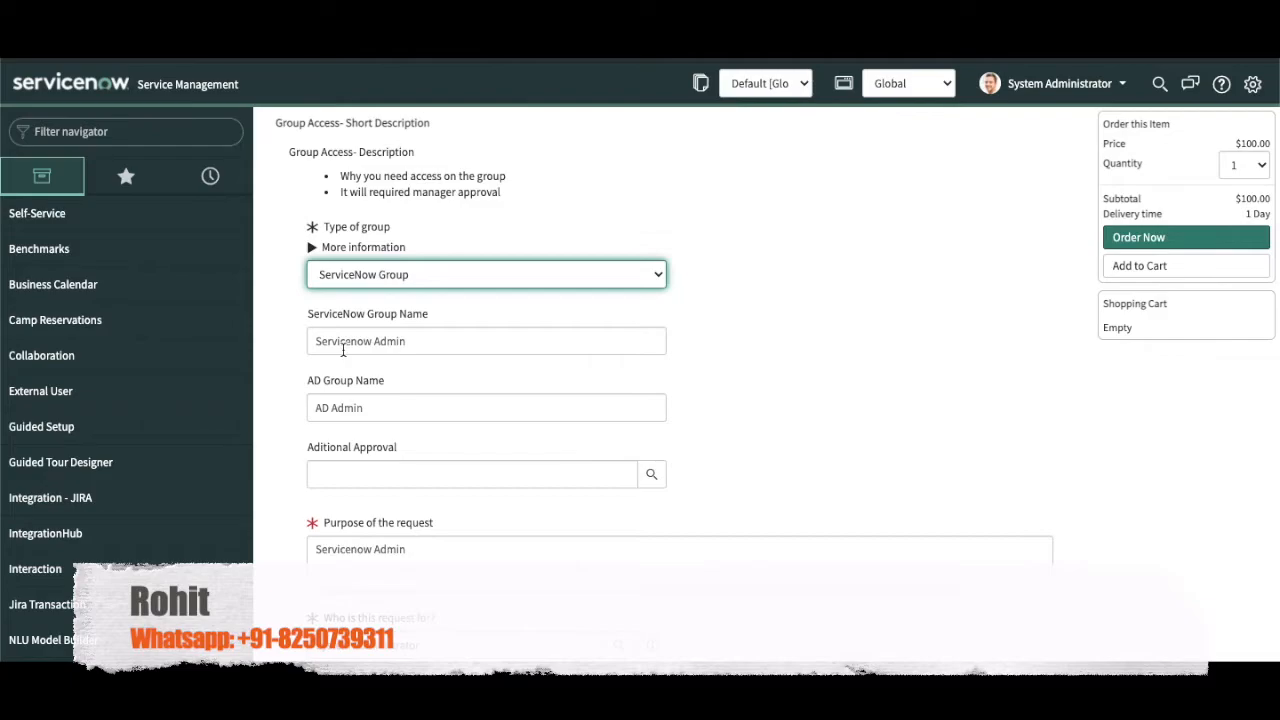
# Step: On the Group Access catalog item, show the Catalog UI Policies related list
pyautogui.hotkey('alt', 'Left')
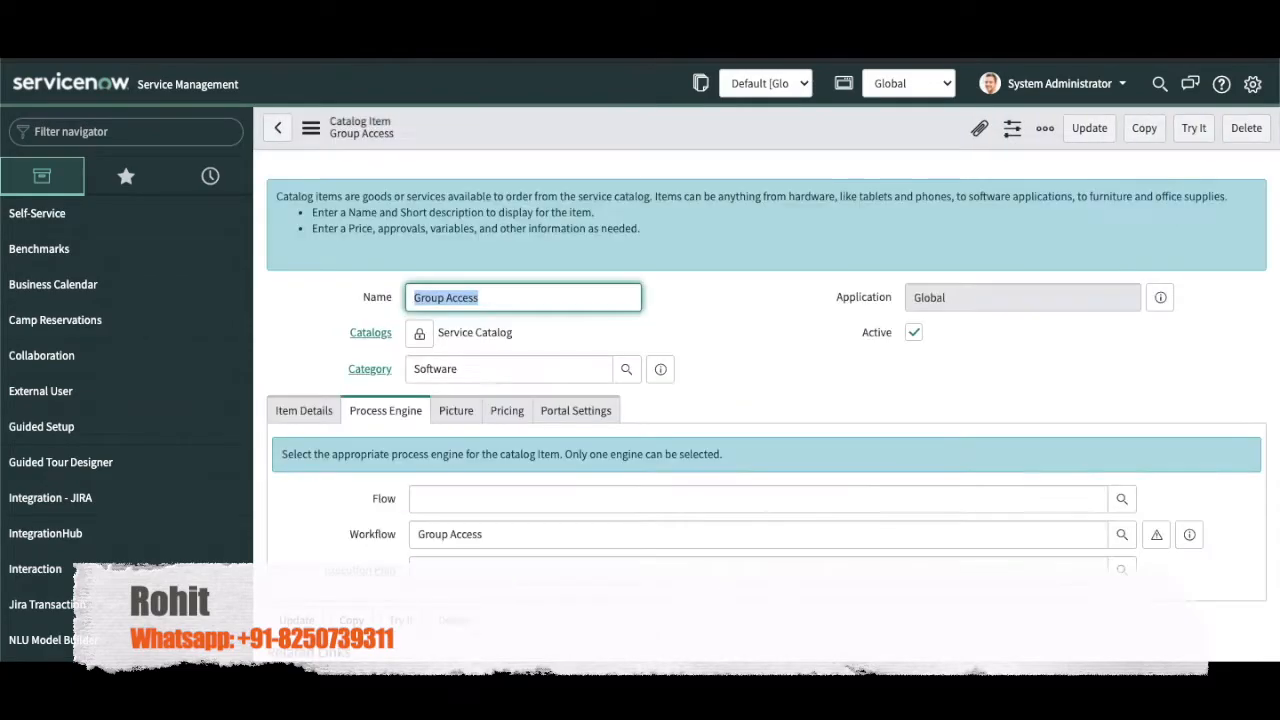
pyautogui.scroll(-10, 612, 366)
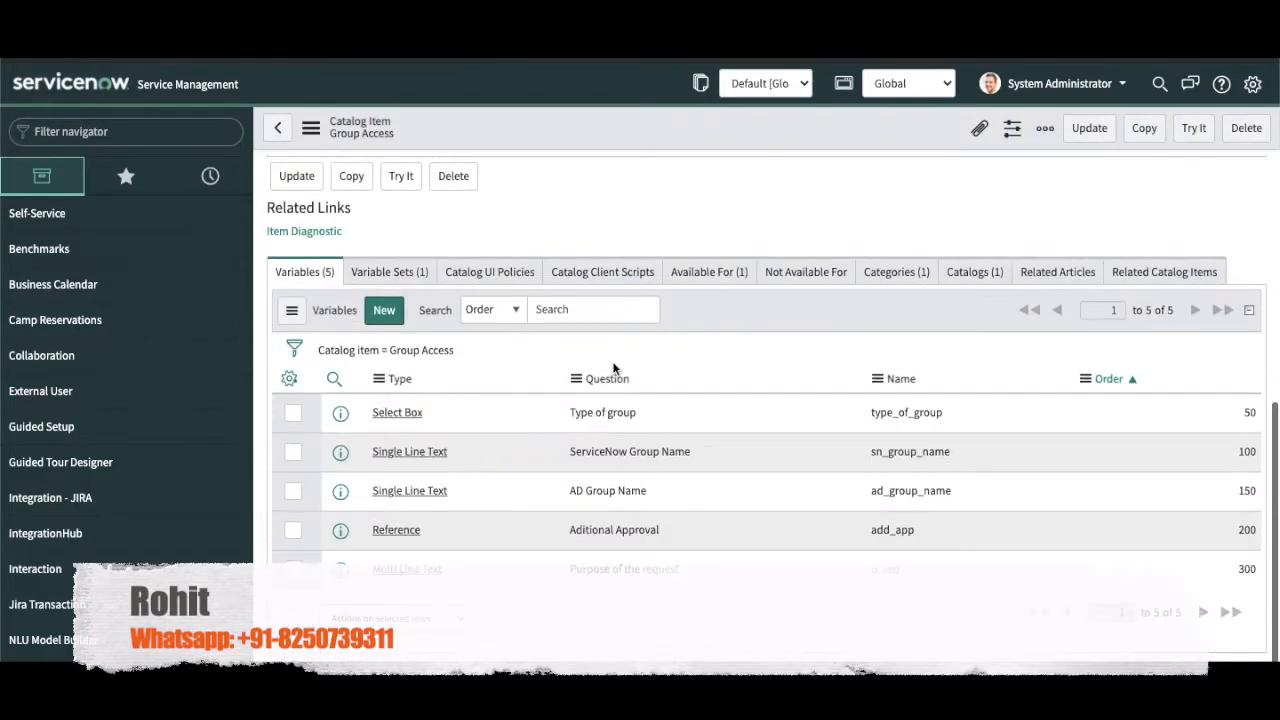
pyautogui.click(500, 272)
# Step: Recheck the order form with ServiceNow Group selected, then return to the catalog item
pyautogui.hotkey('alt', 'Right')
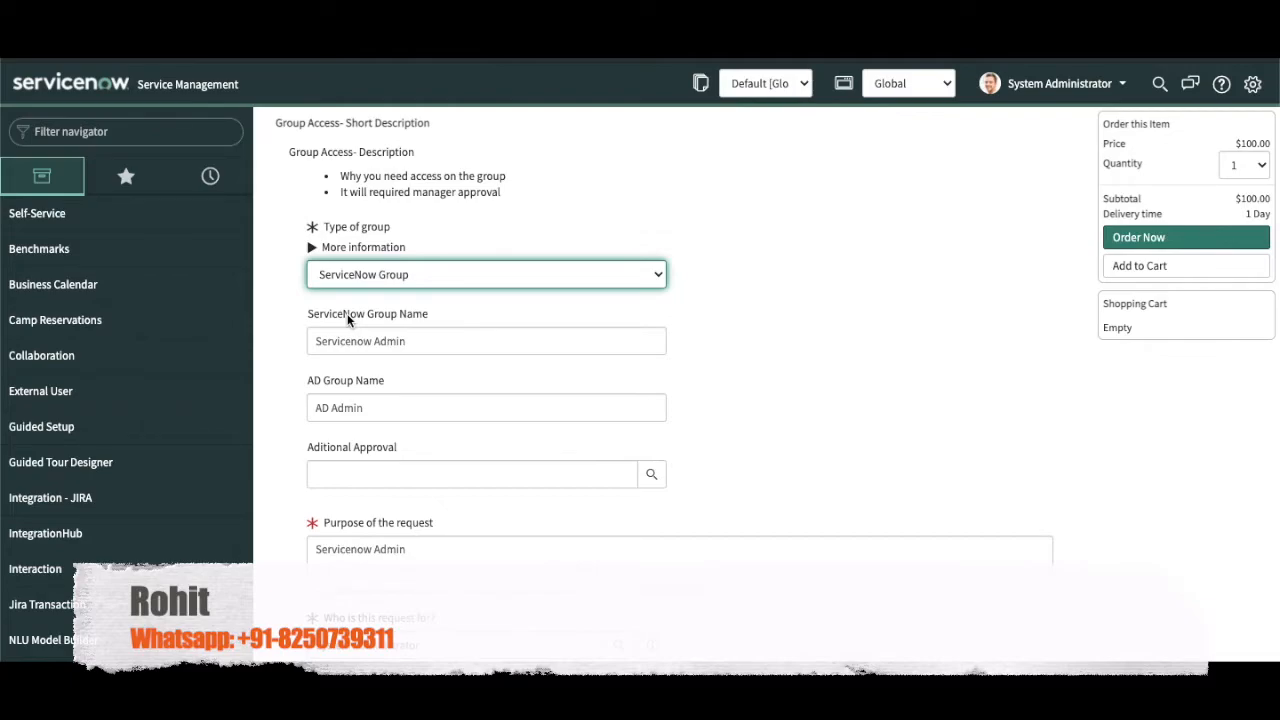
pyautogui.click(405, 275)
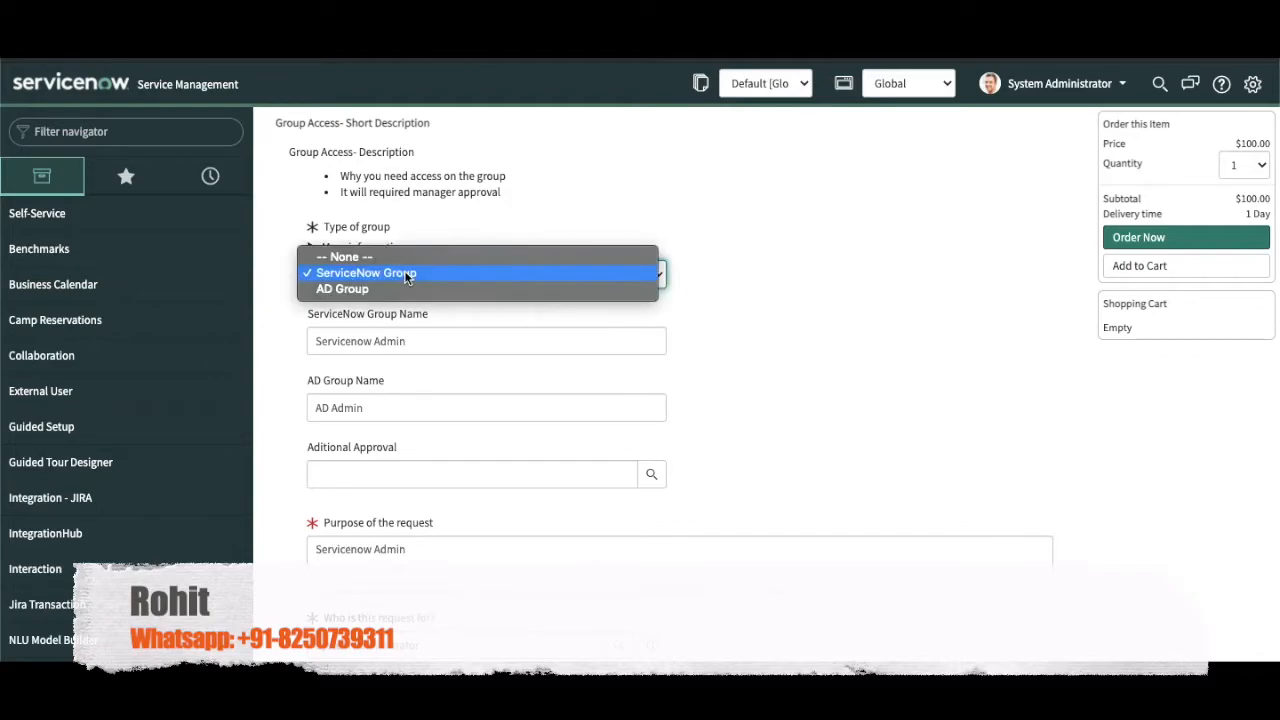
pyautogui.click(375, 274)
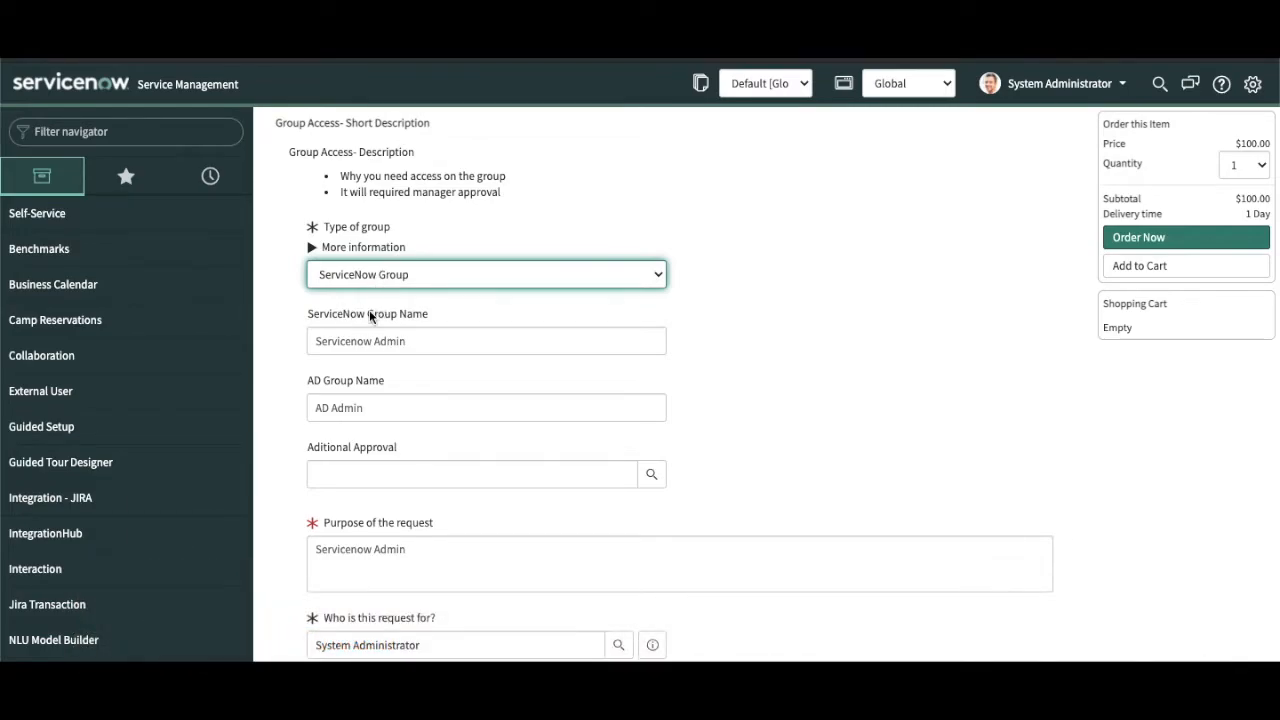
pyautogui.moveTo(308, 314); pyautogui.dragTo(446, 320)
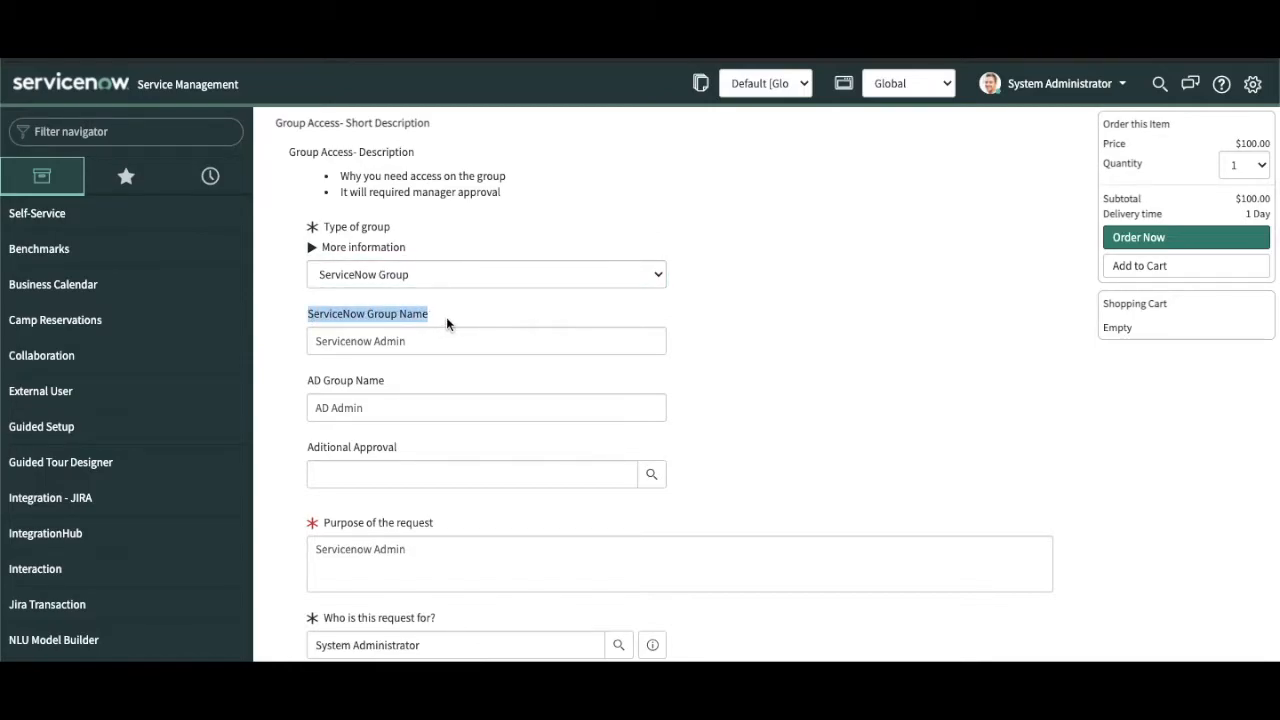
pyautogui.click(327, 524)
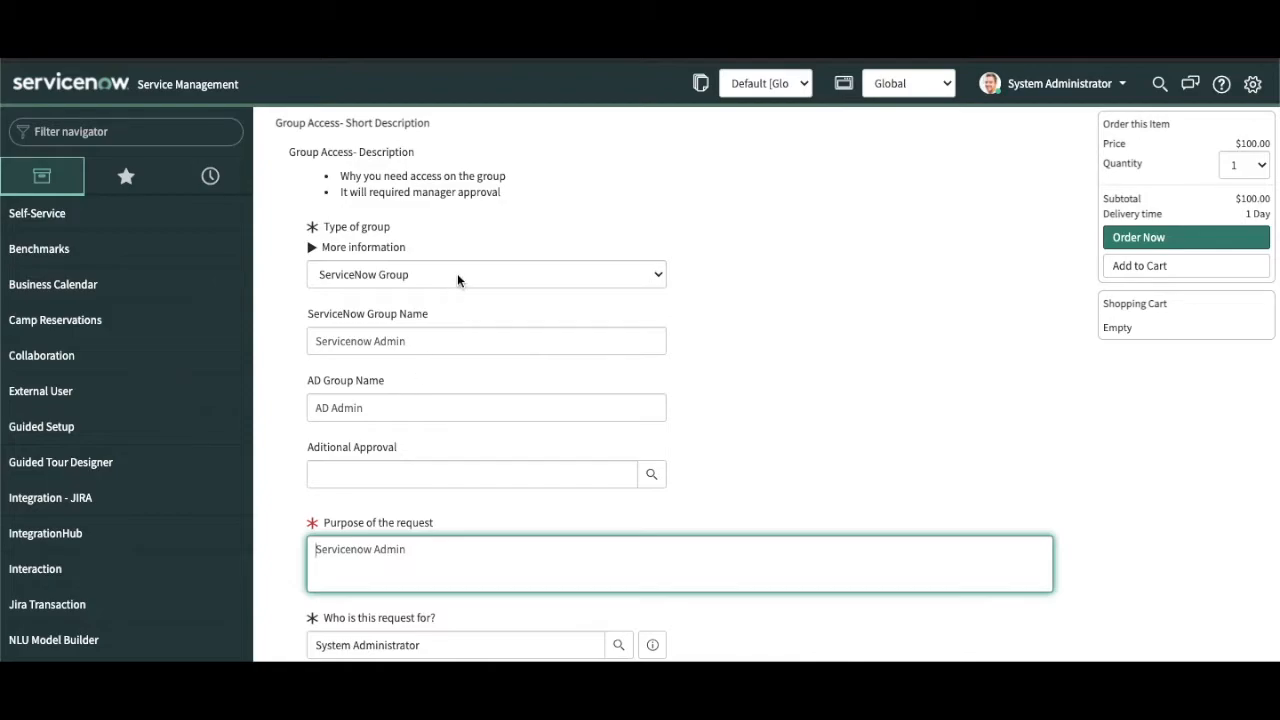
pyautogui.hotkey('alt', 'Left')
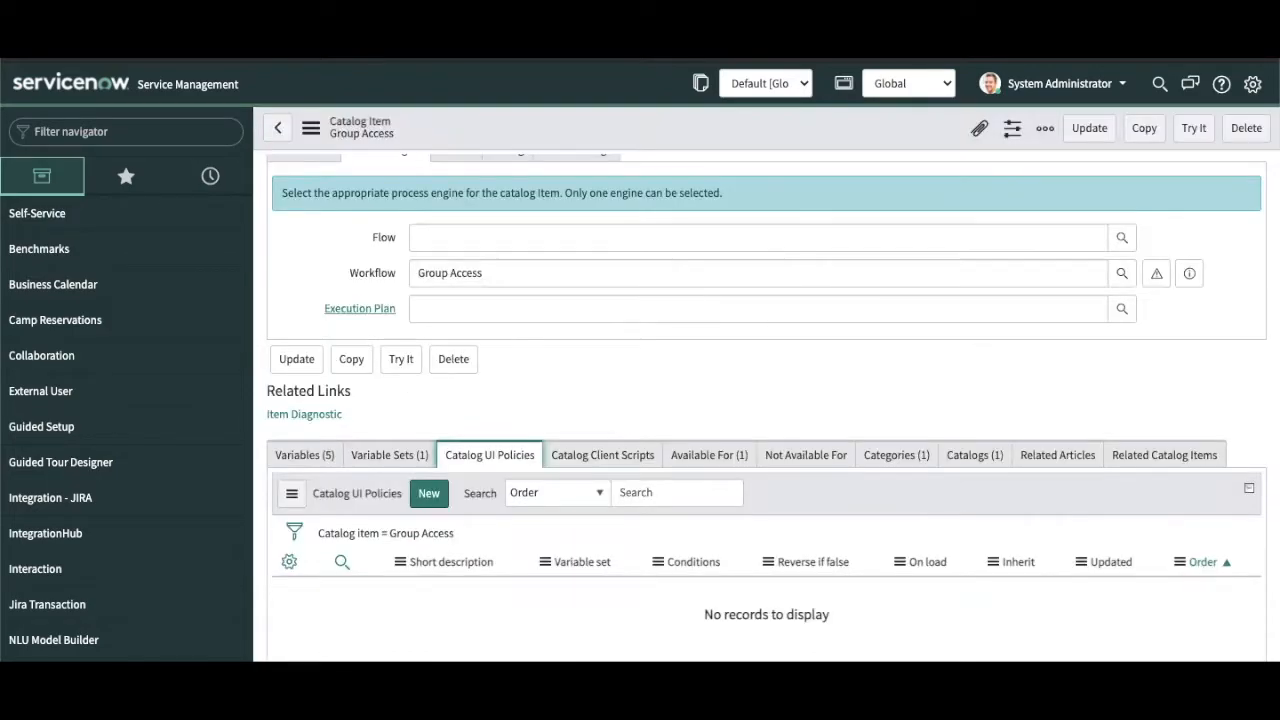
# Step: Start a new catalog UI policy with short description 'Typeof group is ServiceNow'
pyautogui.click(429, 494)
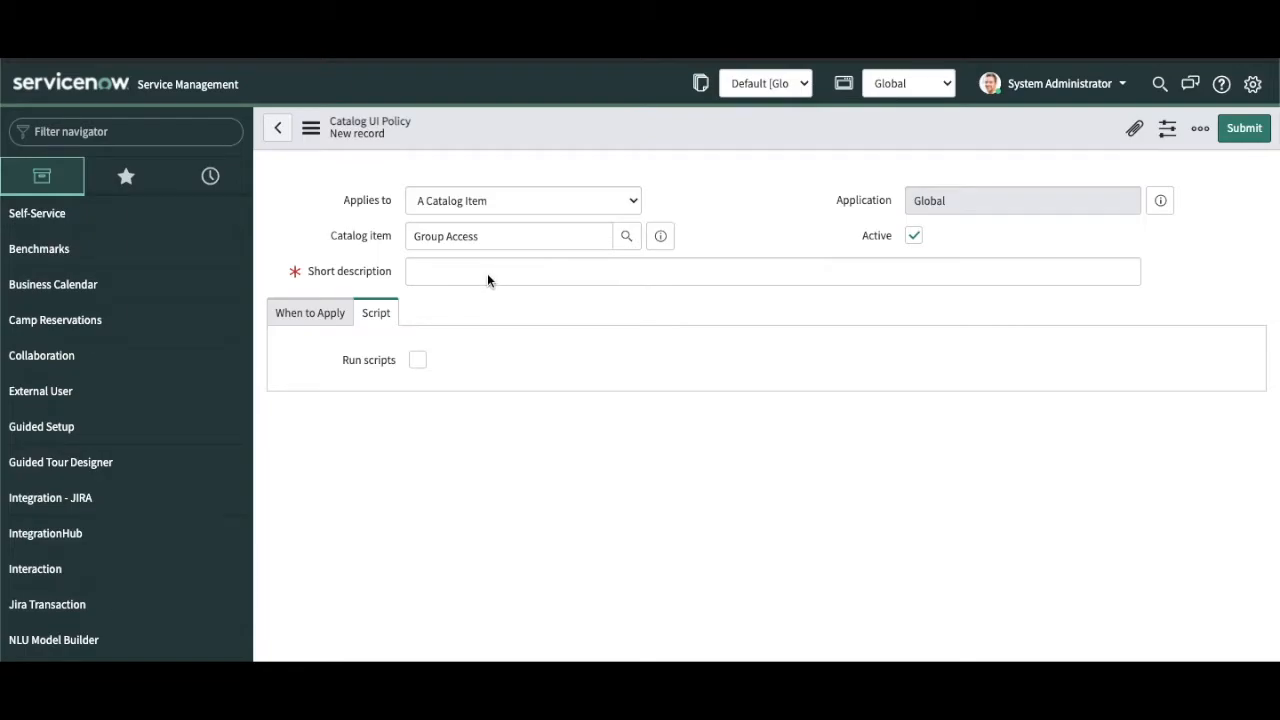
pyautogui.click(487, 273)
pyautogui.write('Ty')
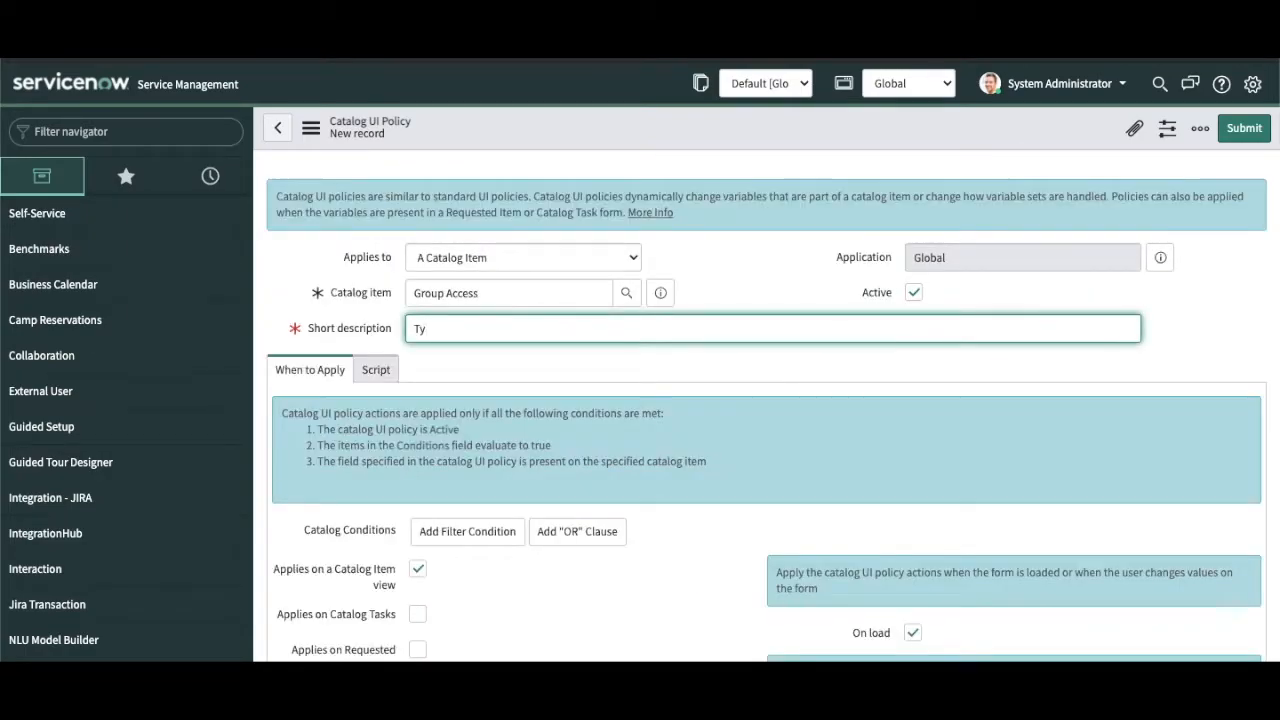
pyautogui.write('peof group is ServiceNow')
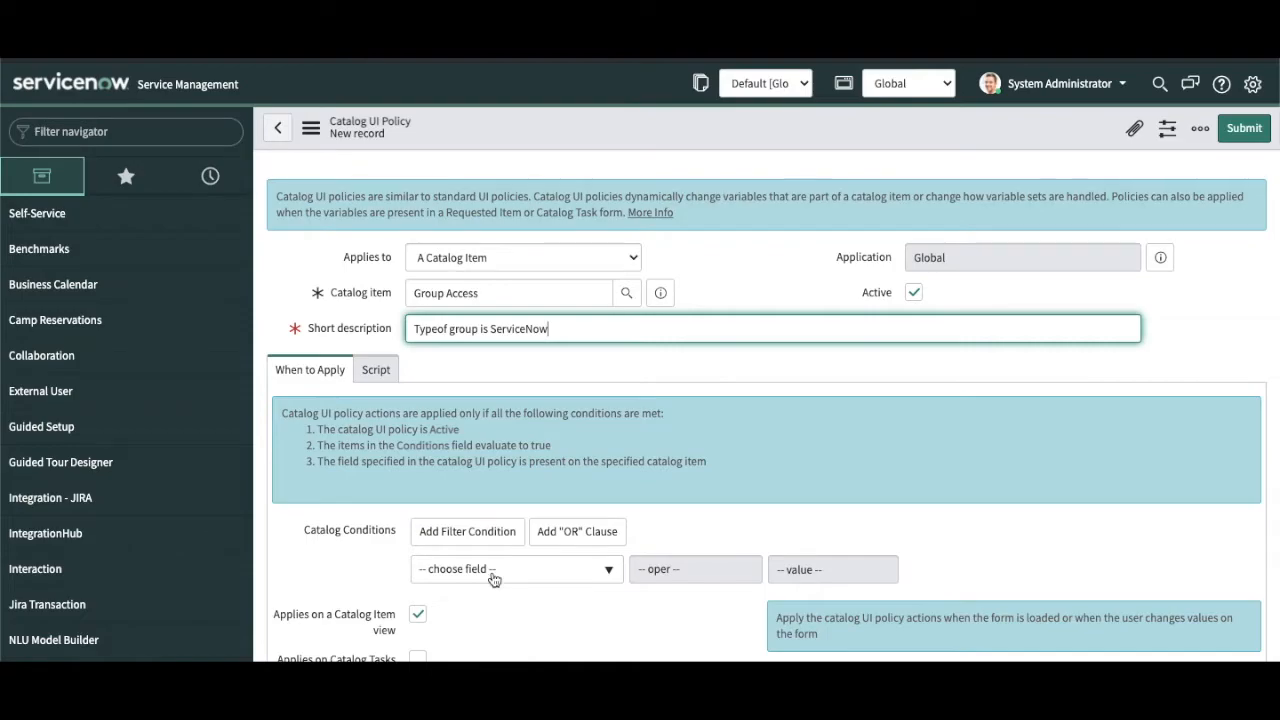
# Step: Set the condition type_of_group is ServiceNow Group and save the policy
pyautogui.click(491, 569)
pyautogui.write('ty')
pyautogui.press('Return')
pyautogui.scroll(-3, 880, 525)
pyautogui.click(860, 400)
pyautogui.click(778, 413)
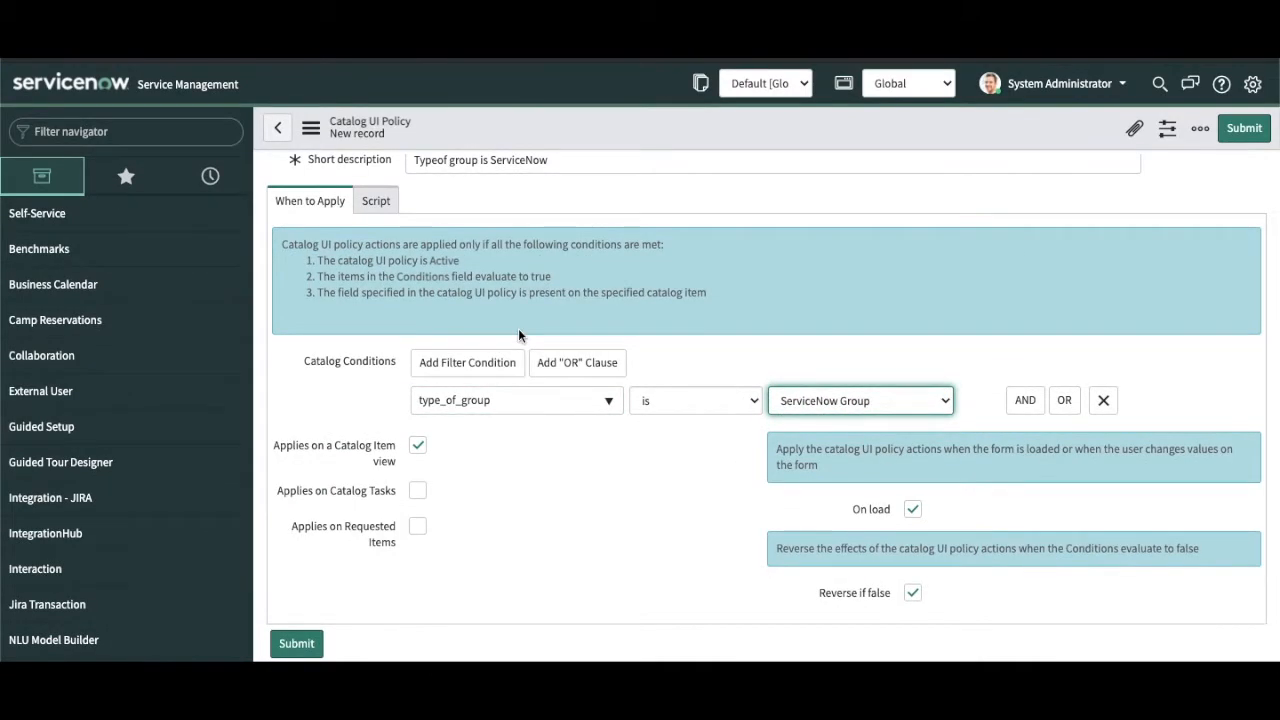
pyautogui.rightClick(590, 128)
pyautogui.click(605, 137)
pyautogui.scroll(-2, 783, 405)
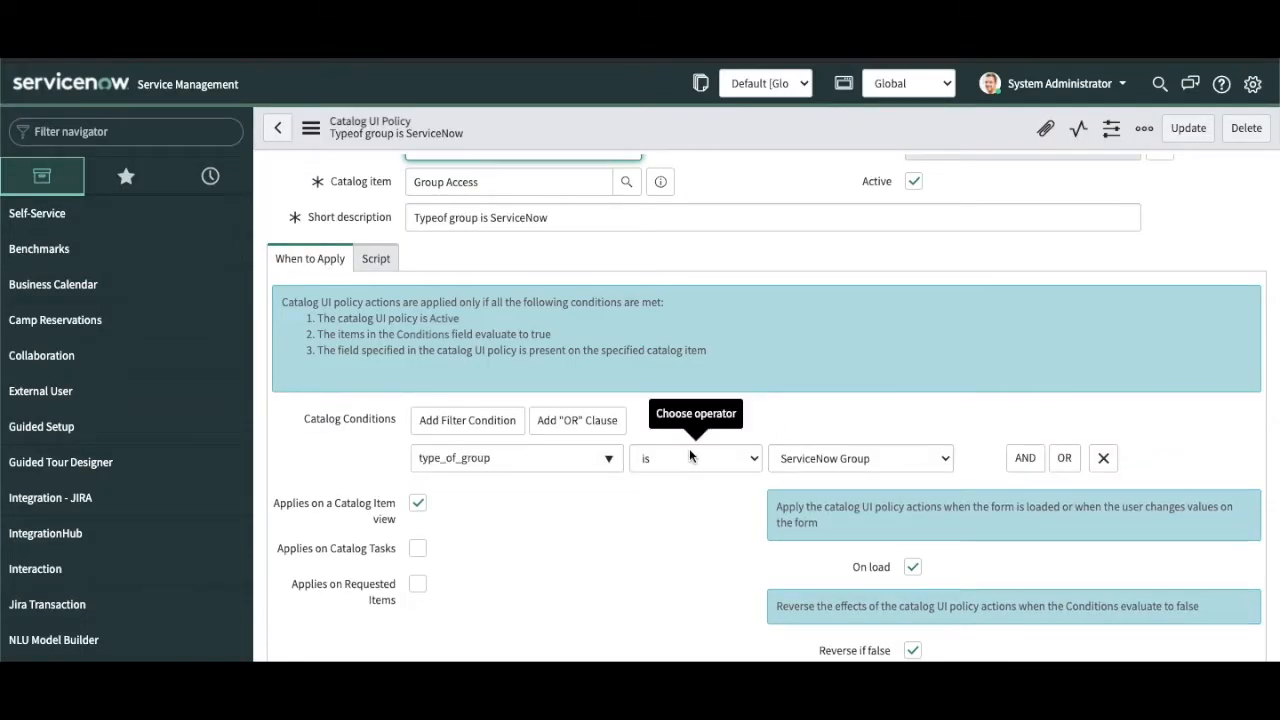
pyautogui.scroll(-3, 672, 581)
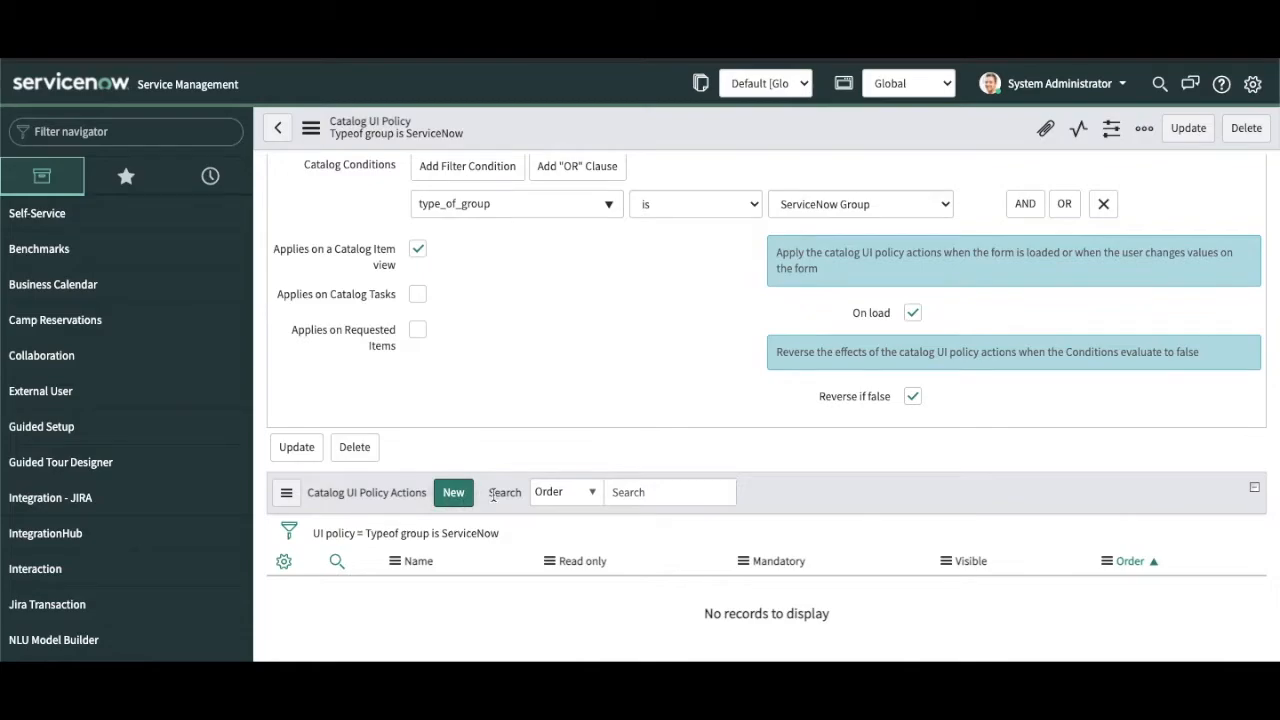
# Step: Add a policy action setting sn_group_name to Mandatory True and Visible True, and submit it
pyautogui.click(455, 496)
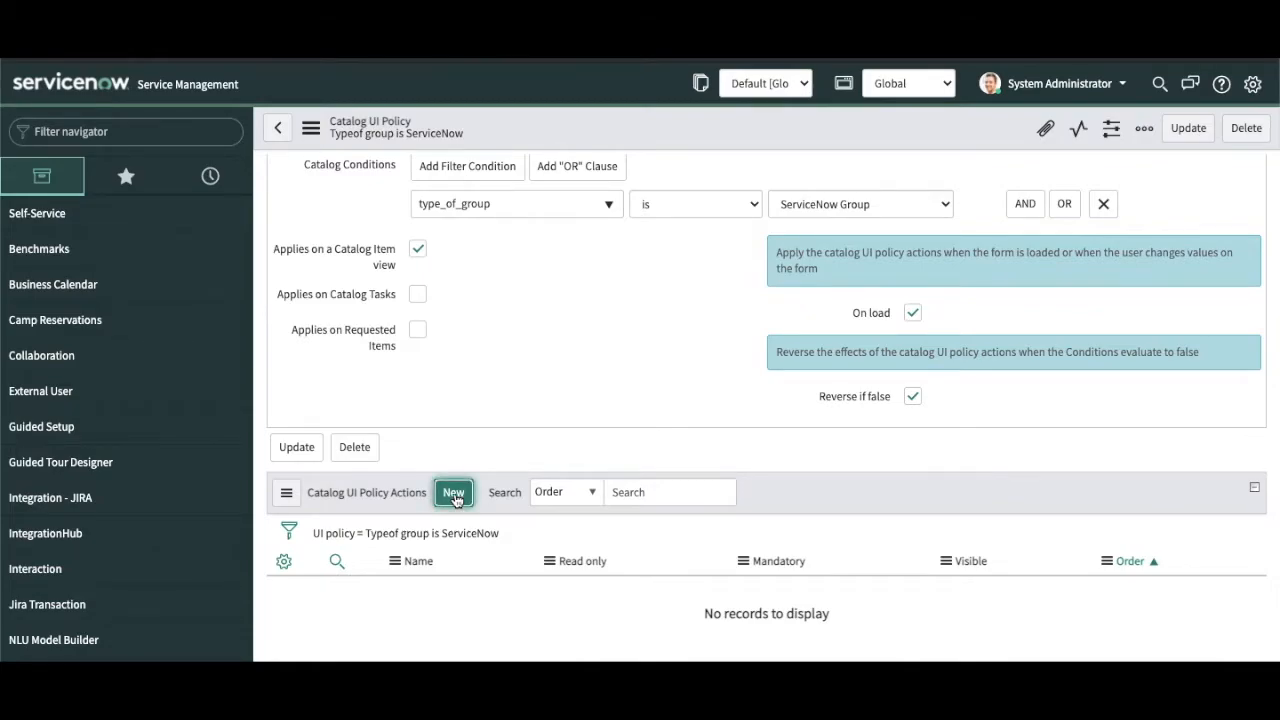
pyautogui.click(559, 276)
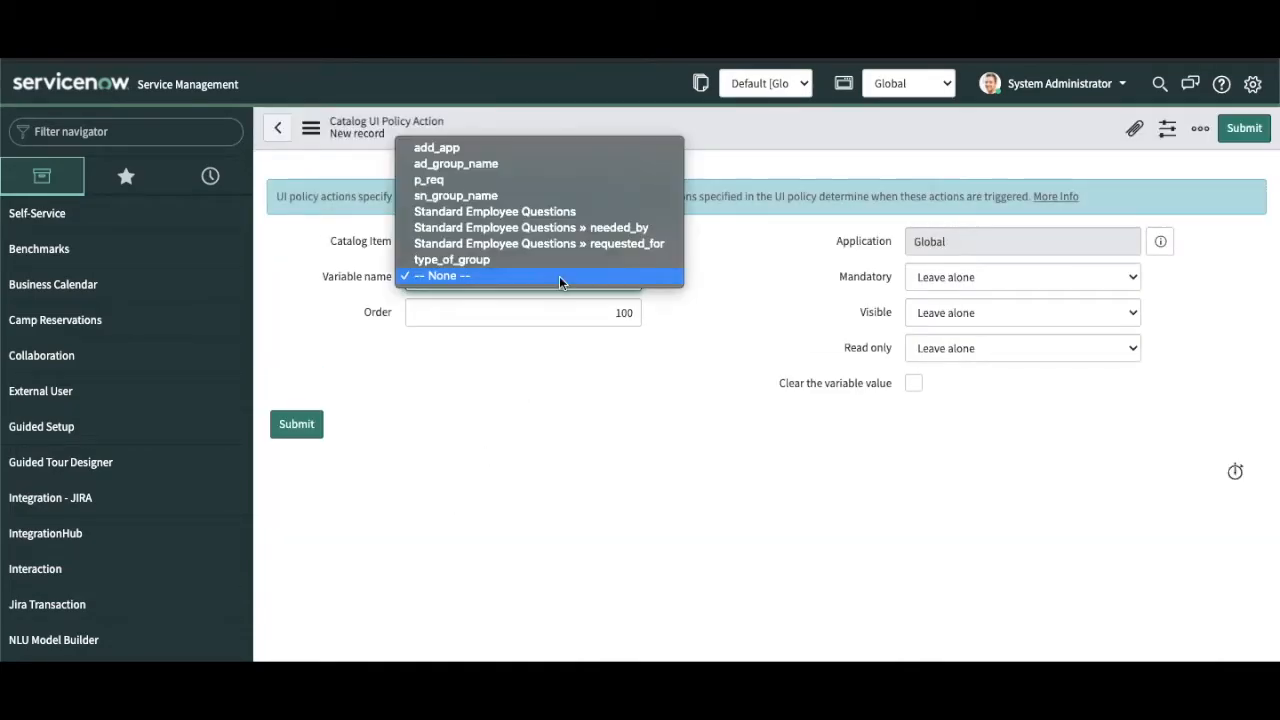
pyautogui.click(528, 198)
pyautogui.click(949, 277)
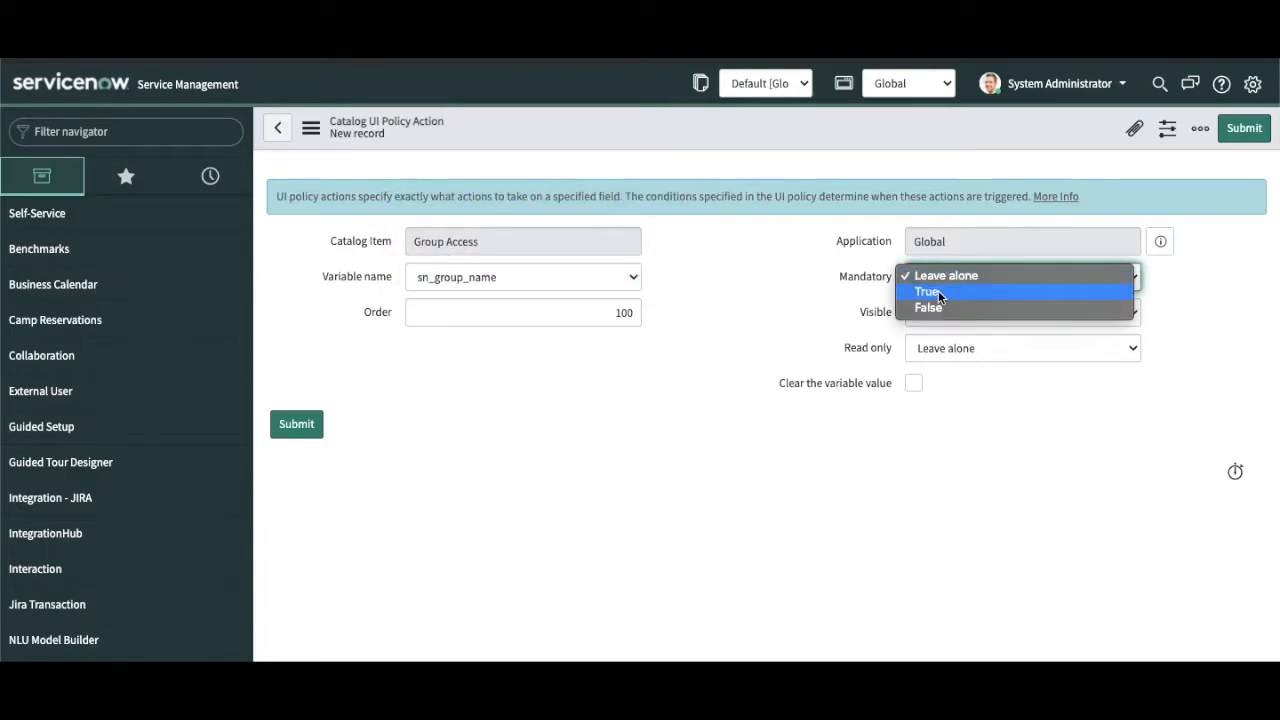
pyautogui.click(940, 292)
pyautogui.click(943, 310)
pyautogui.click(930, 328)
pyautogui.click(1246, 132)
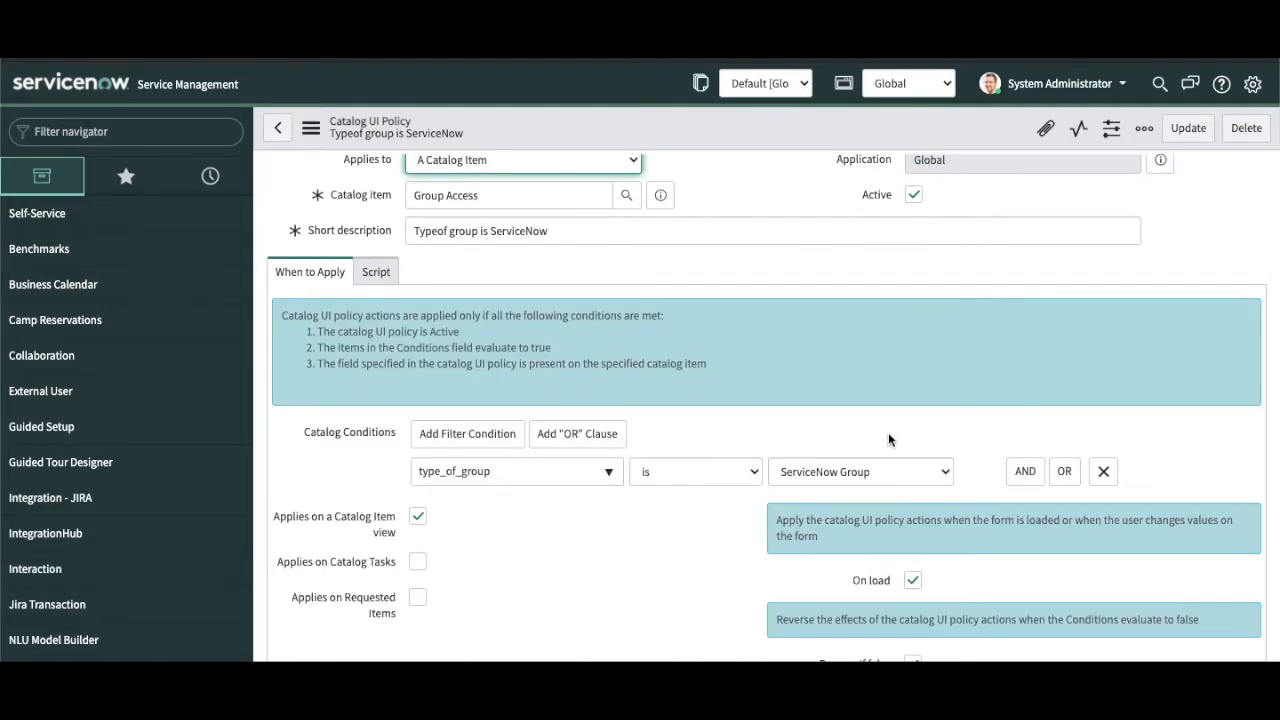
pyautogui.scroll(-2, 789, 476)
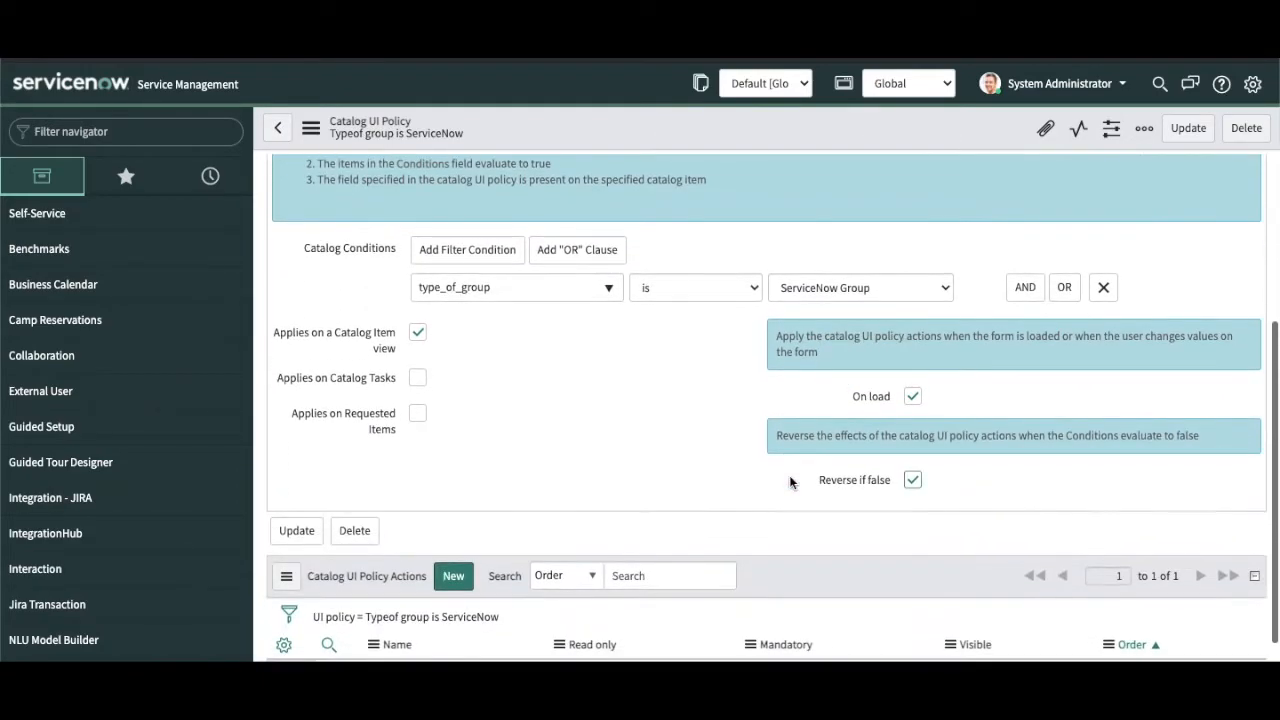
pyautogui.scroll(-1, 789, 481)
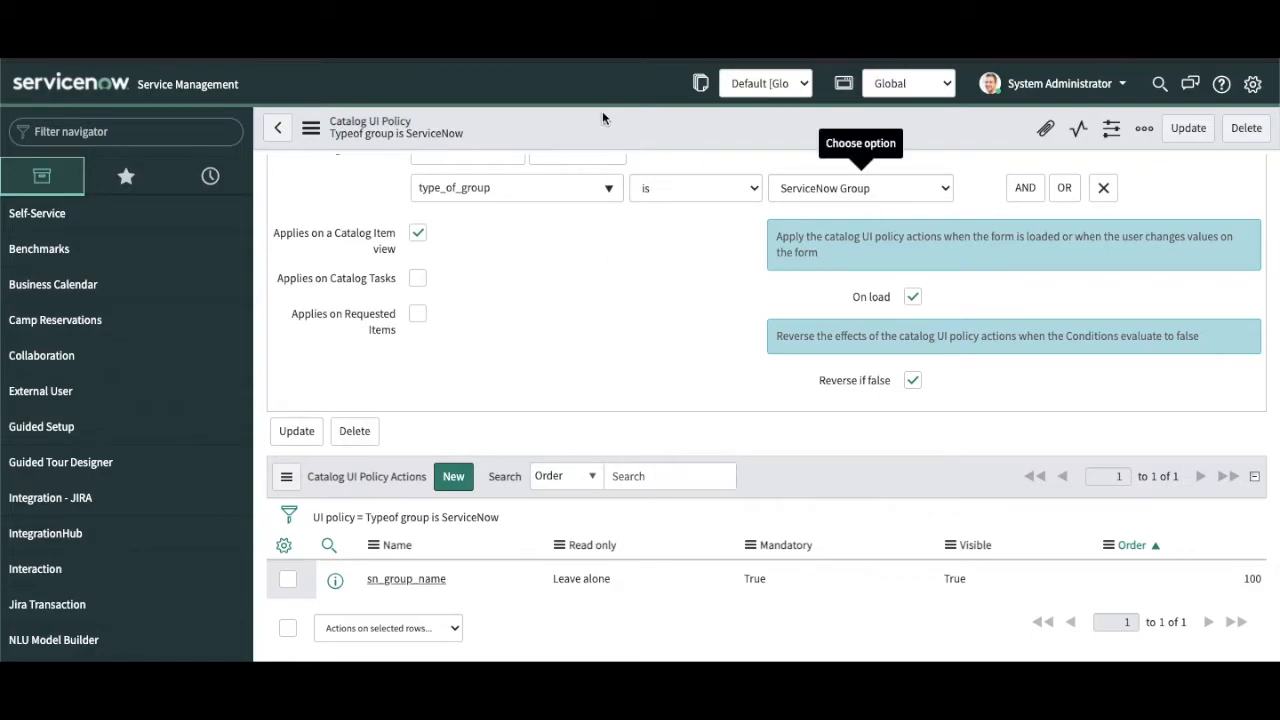
# Step: Reload the Group Access order form so the new policy applies
pyautogui.hotkey('ctrl', 'Tab')
pyautogui.press('super+r')
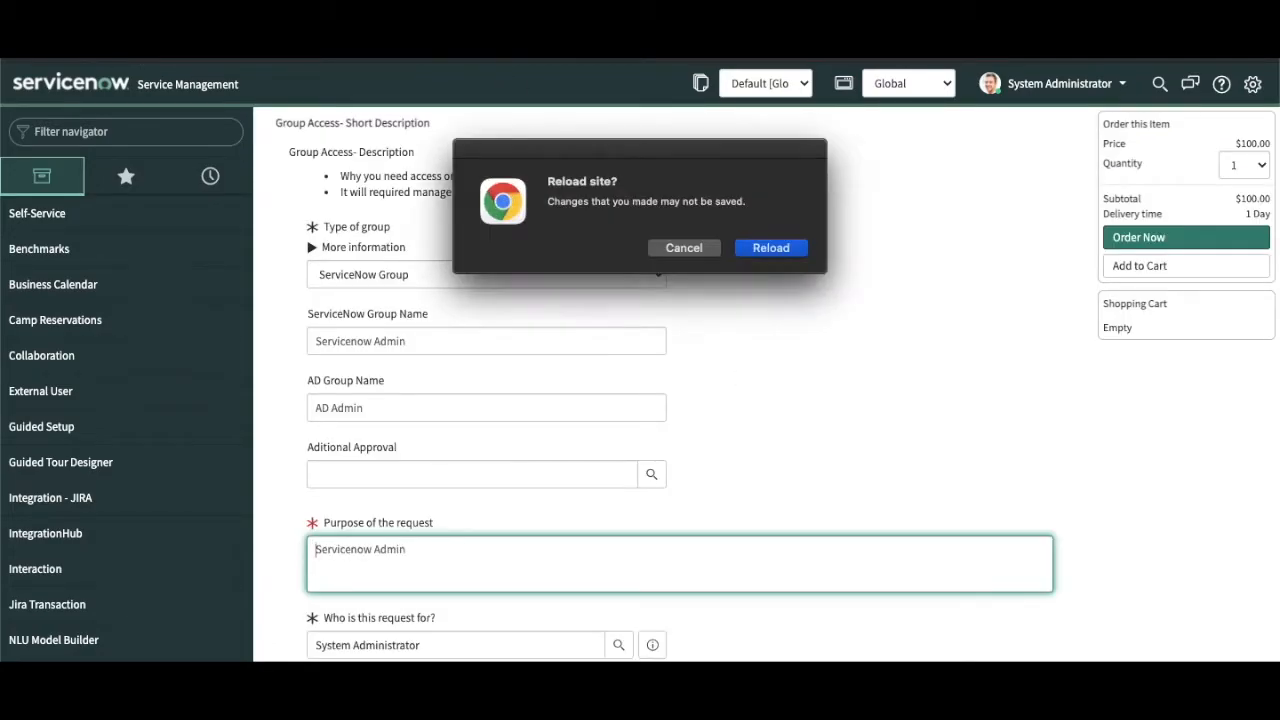
pyautogui.click(786, 251)
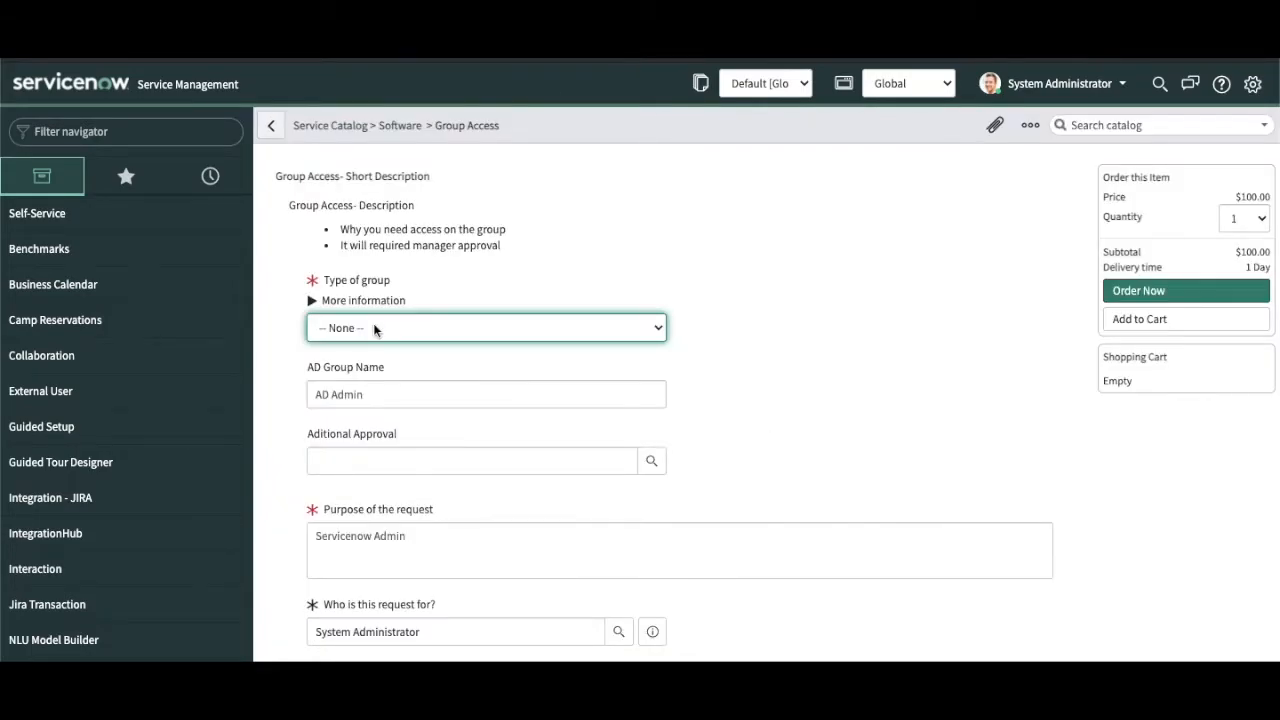
# Step: Test Type of group with ServiceNow Group, then AD Group, watching the ServiceNow Group Name field
pyautogui.click(374, 327)
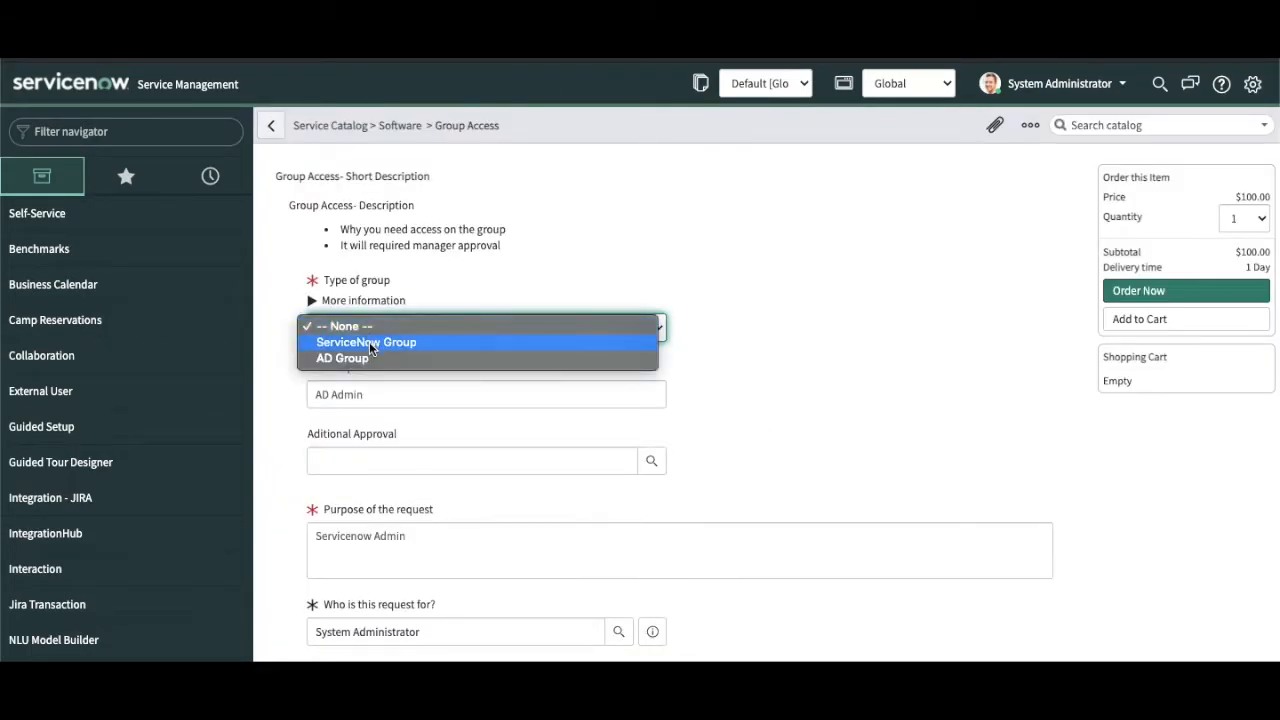
pyautogui.click(369, 342)
pyautogui.click(374, 327)
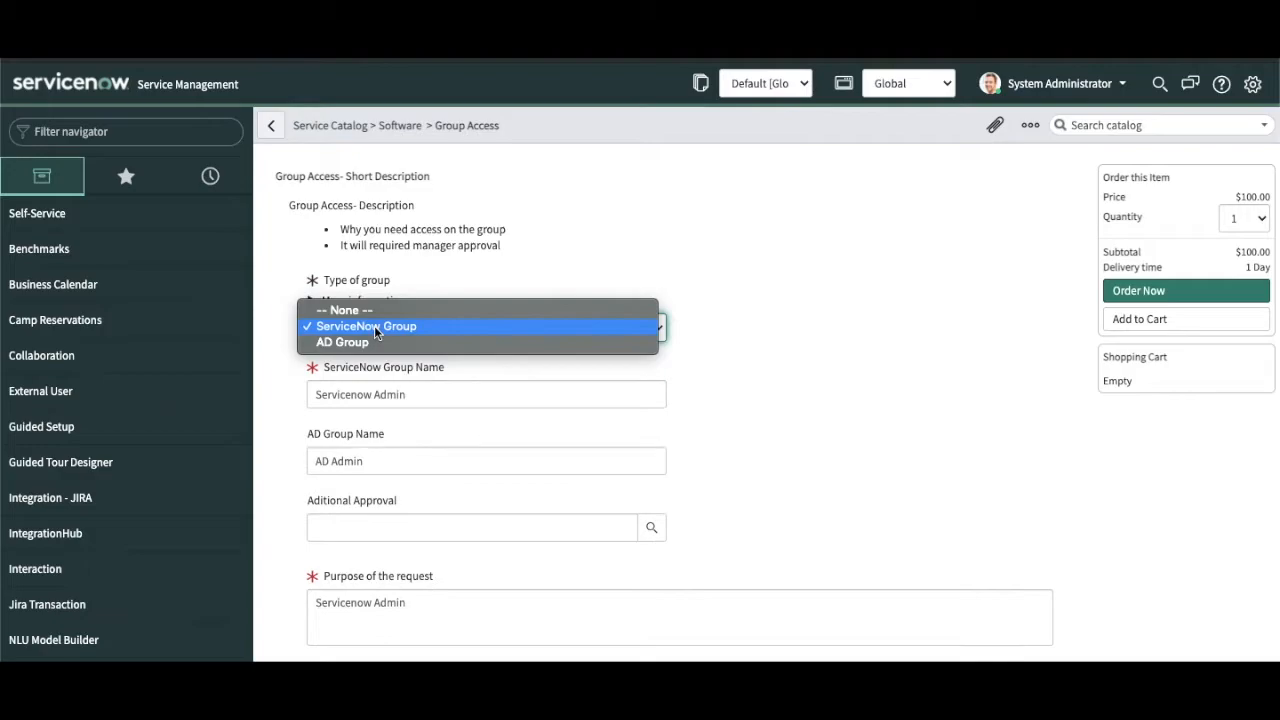
pyautogui.click(744, 369)
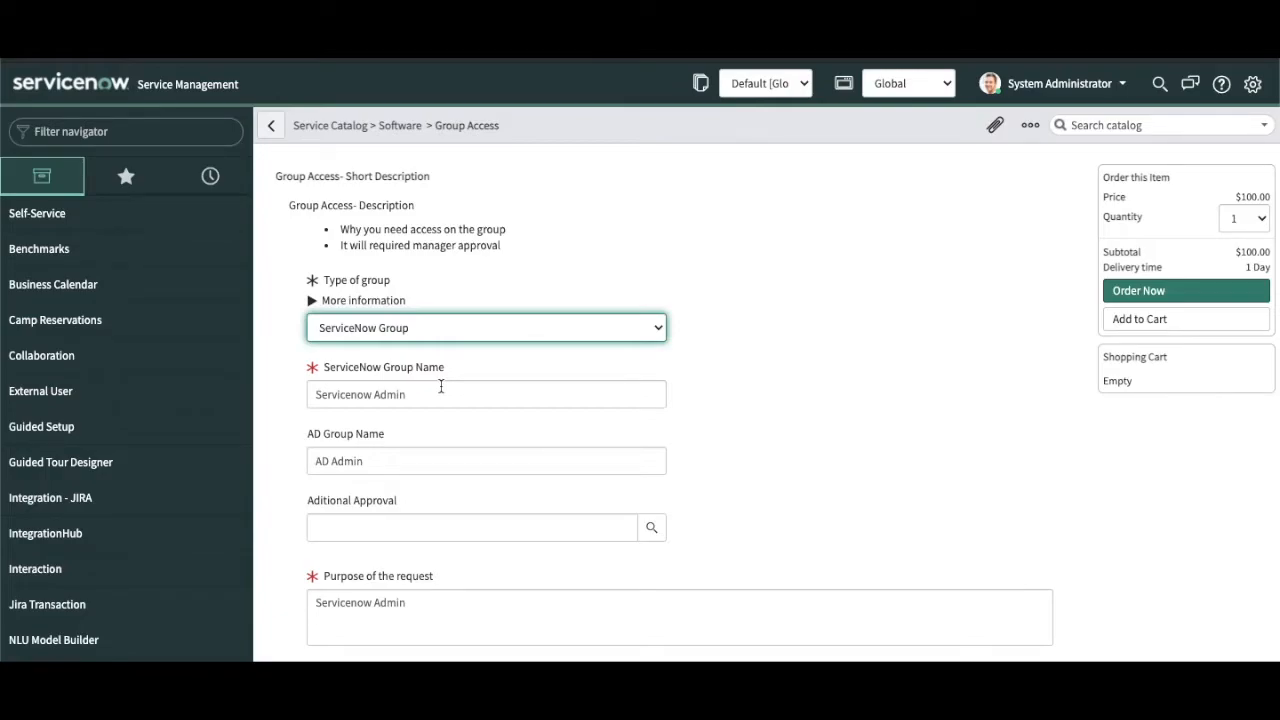
pyautogui.click(454, 328)
pyautogui.click(422, 343)
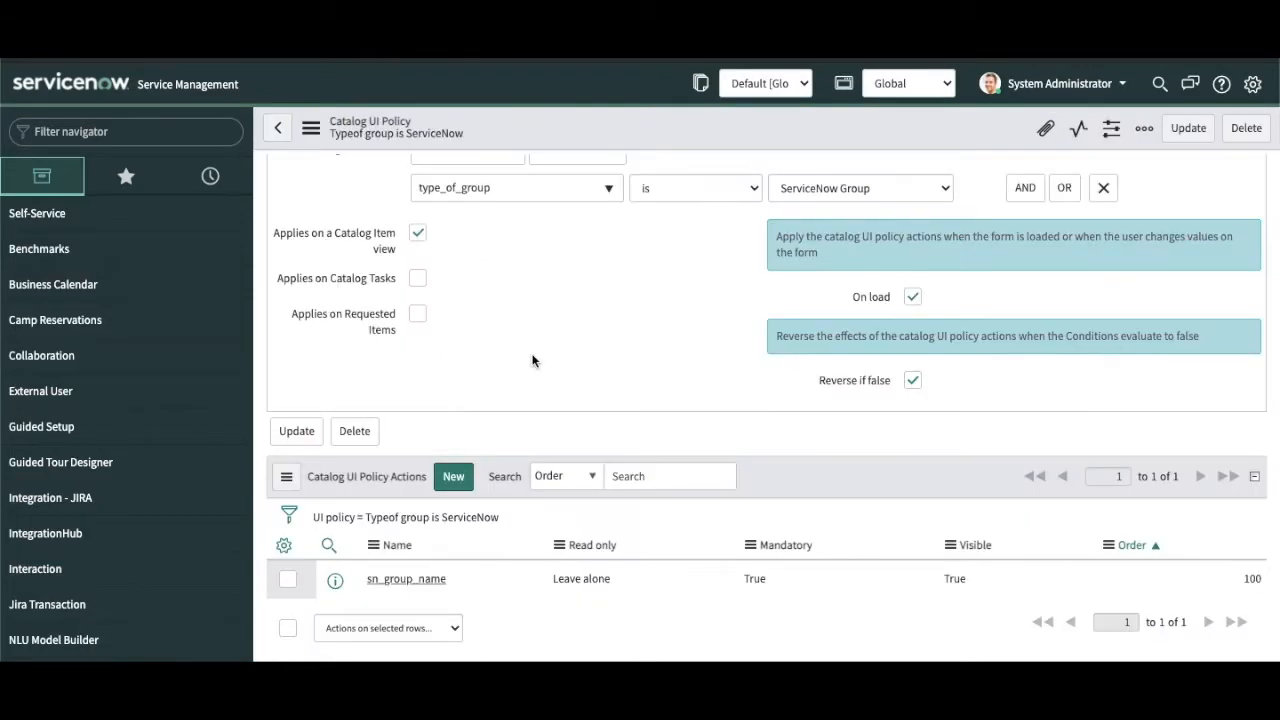
pyautogui.scroll(5, 532, 357)
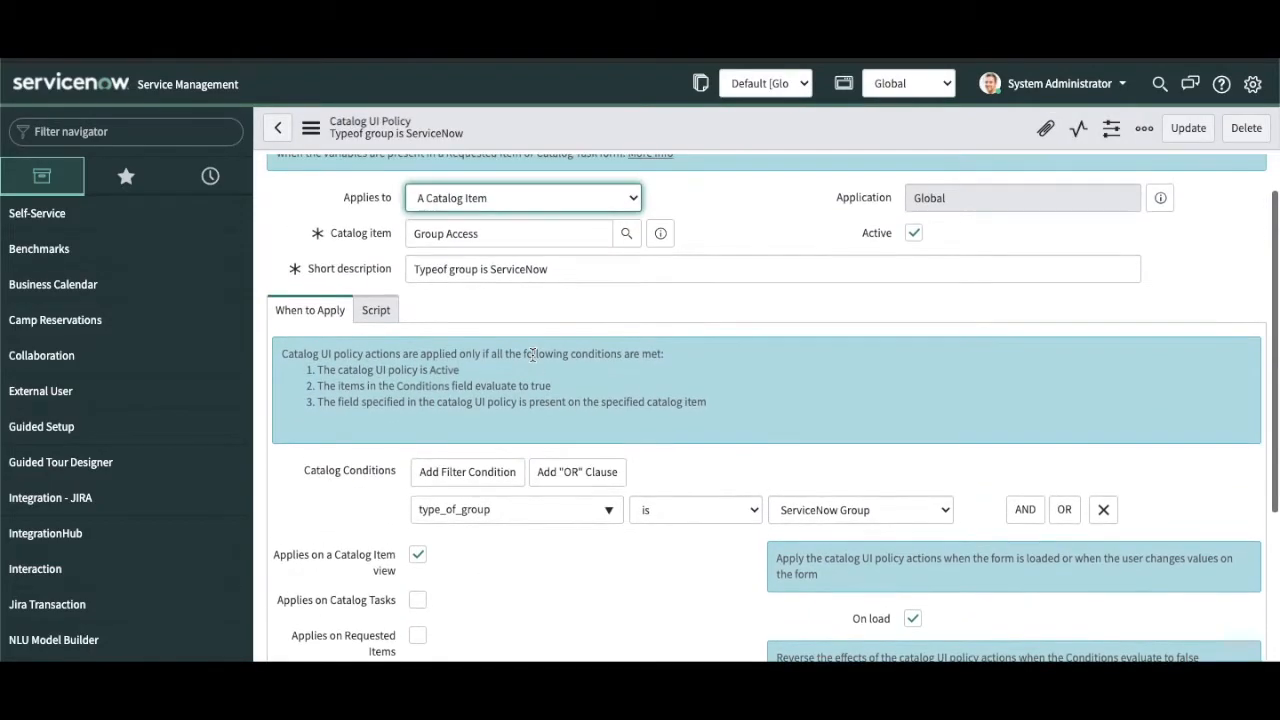
# Step: Leave Run scripts off on the policy's Script tab and preview the linked Group Access catalog item
pyautogui.click(377, 310)
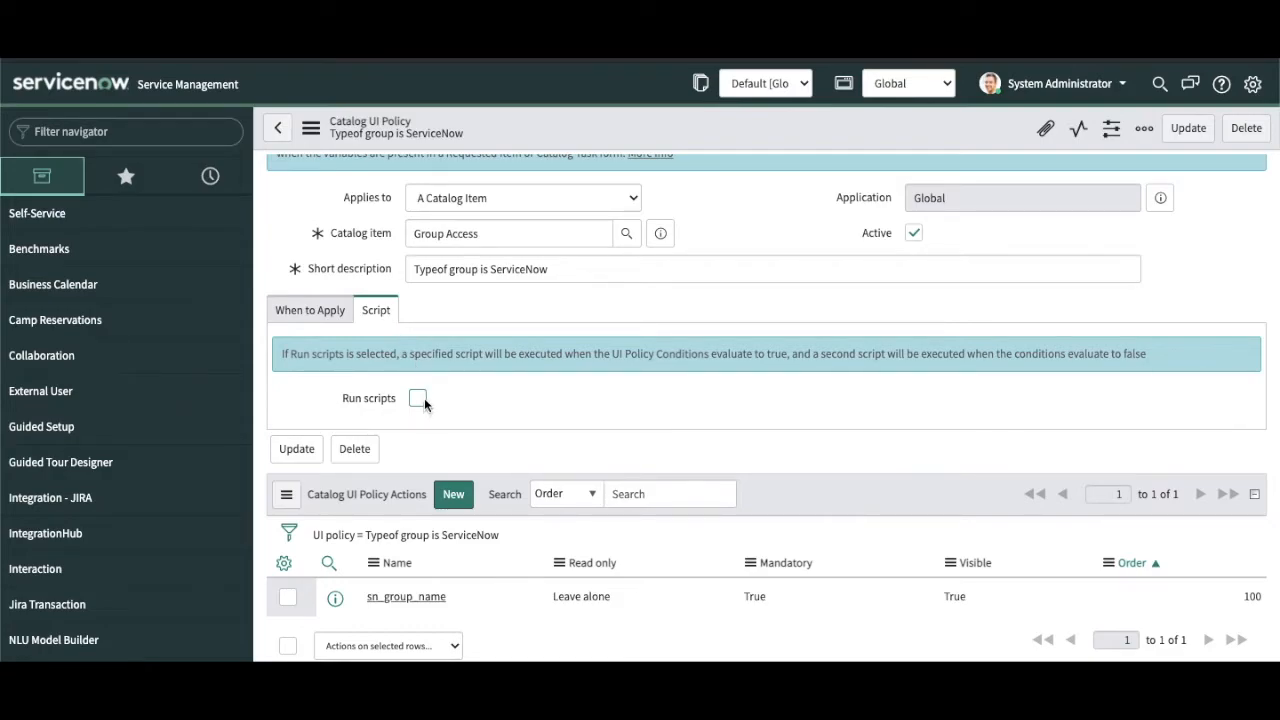
pyautogui.click(325, 312)
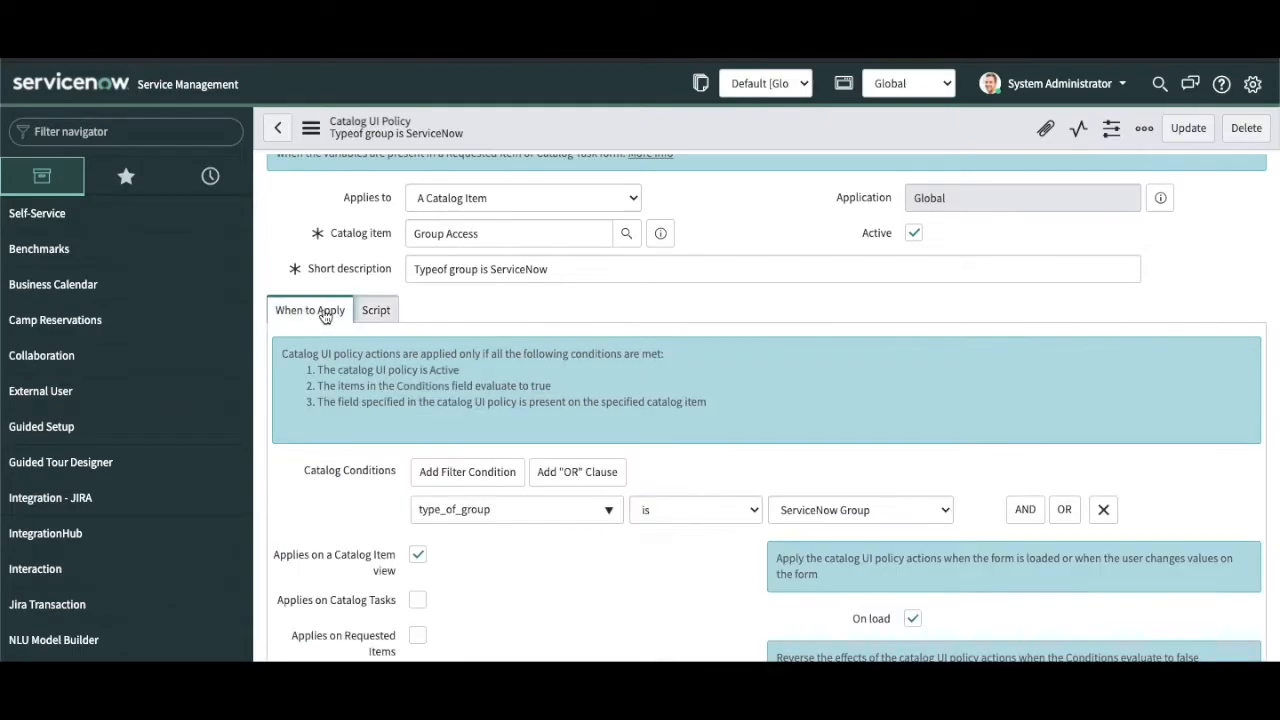
pyautogui.click(376, 310)
pyautogui.click(417, 398)
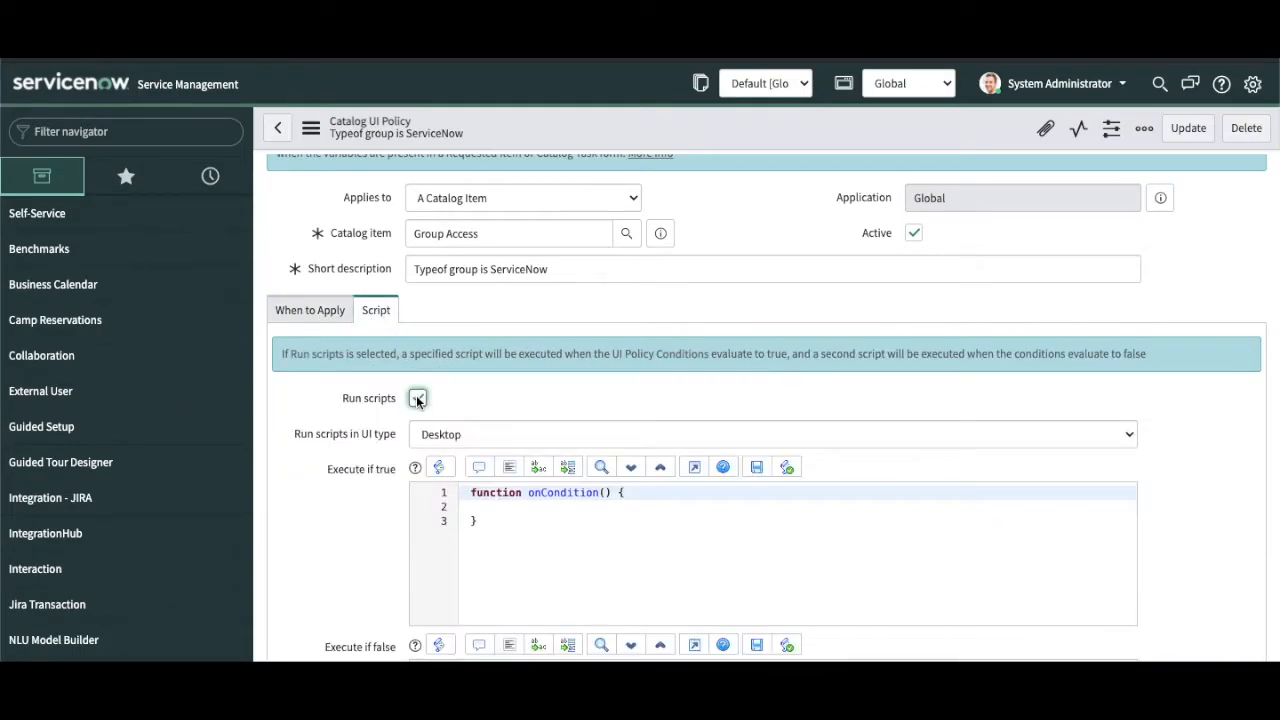
pyautogui.scroll(-1, 362, 502)
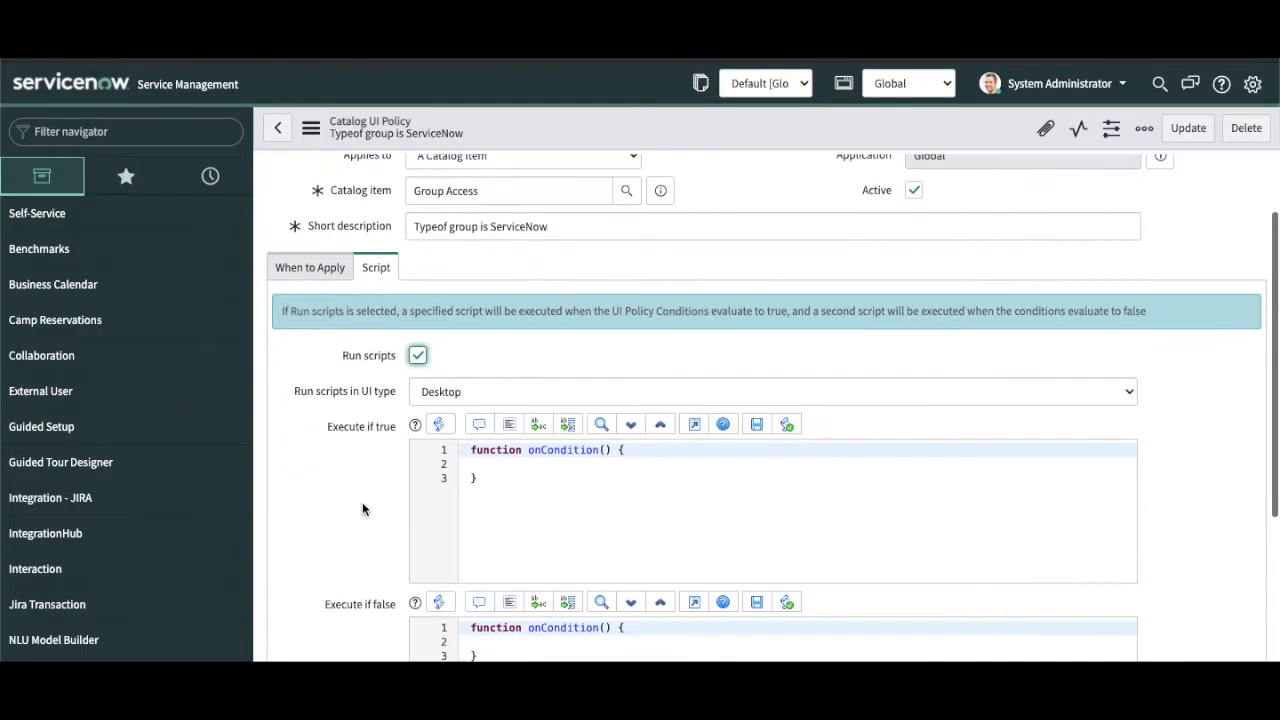
pyautogui.click(453, 394)
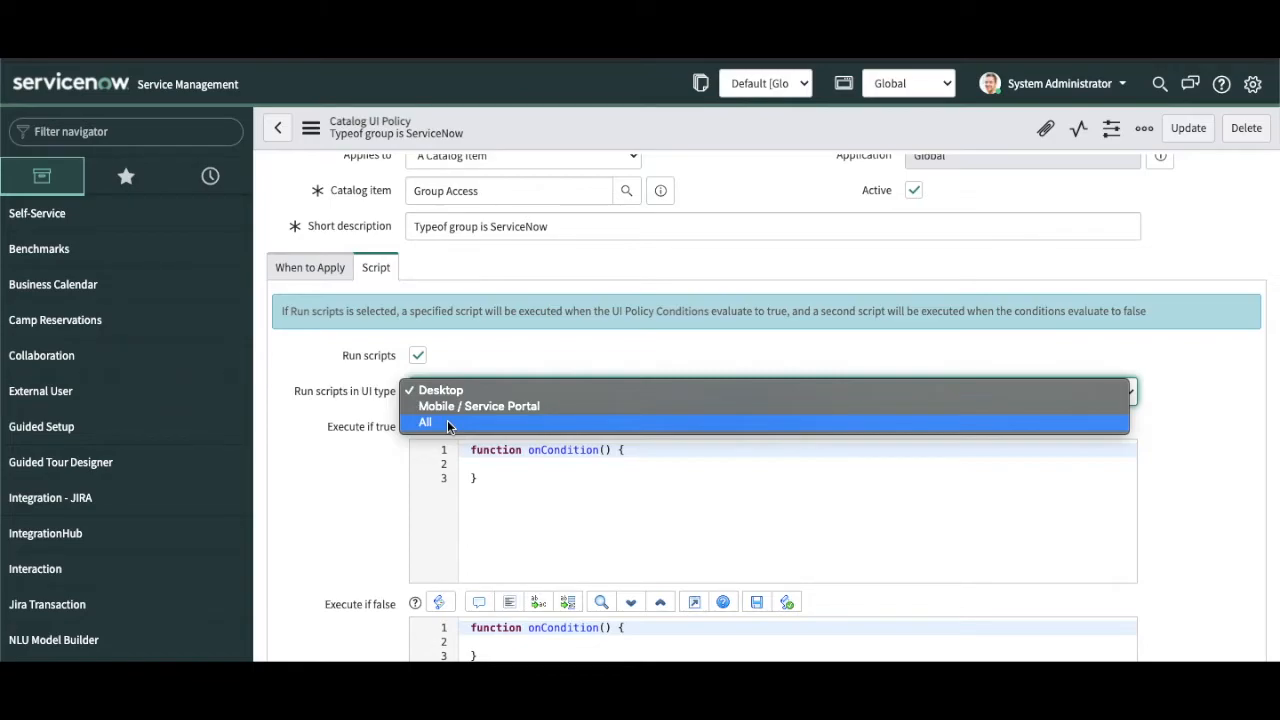
pyautogui.click(419, 357)
pyautogui.click(419, 357)
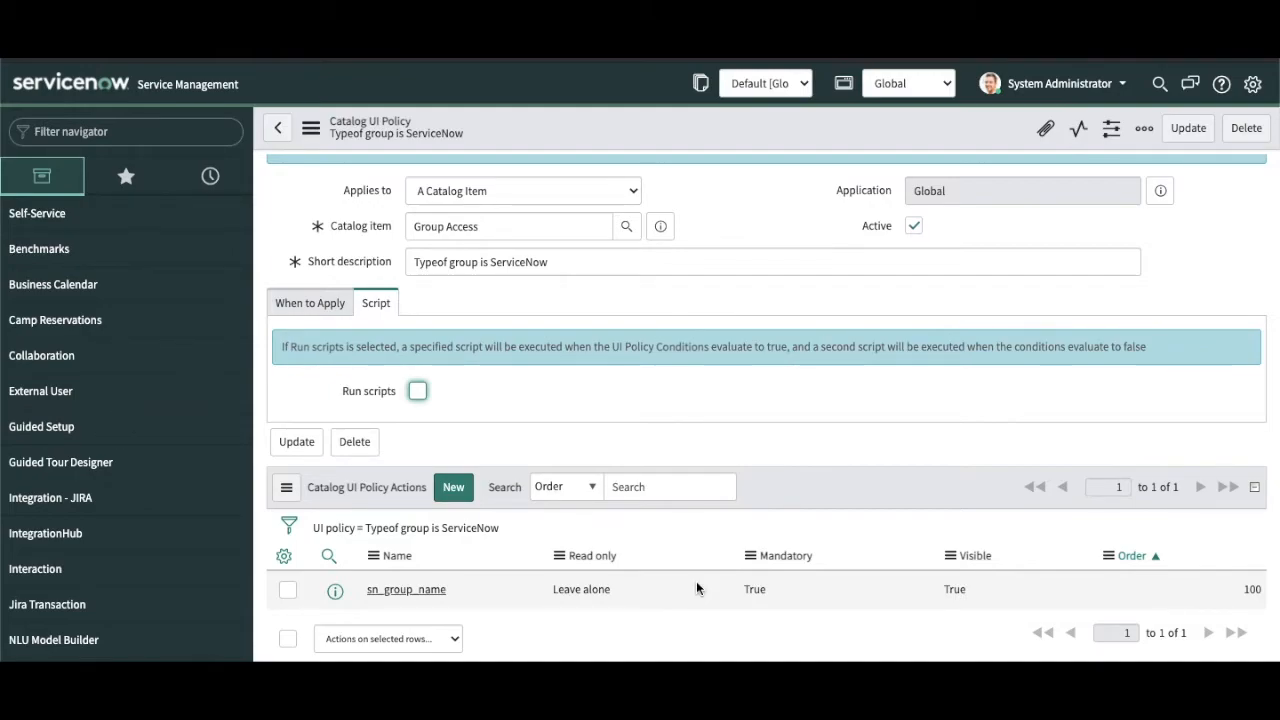
pyautogui.click(660, 226)
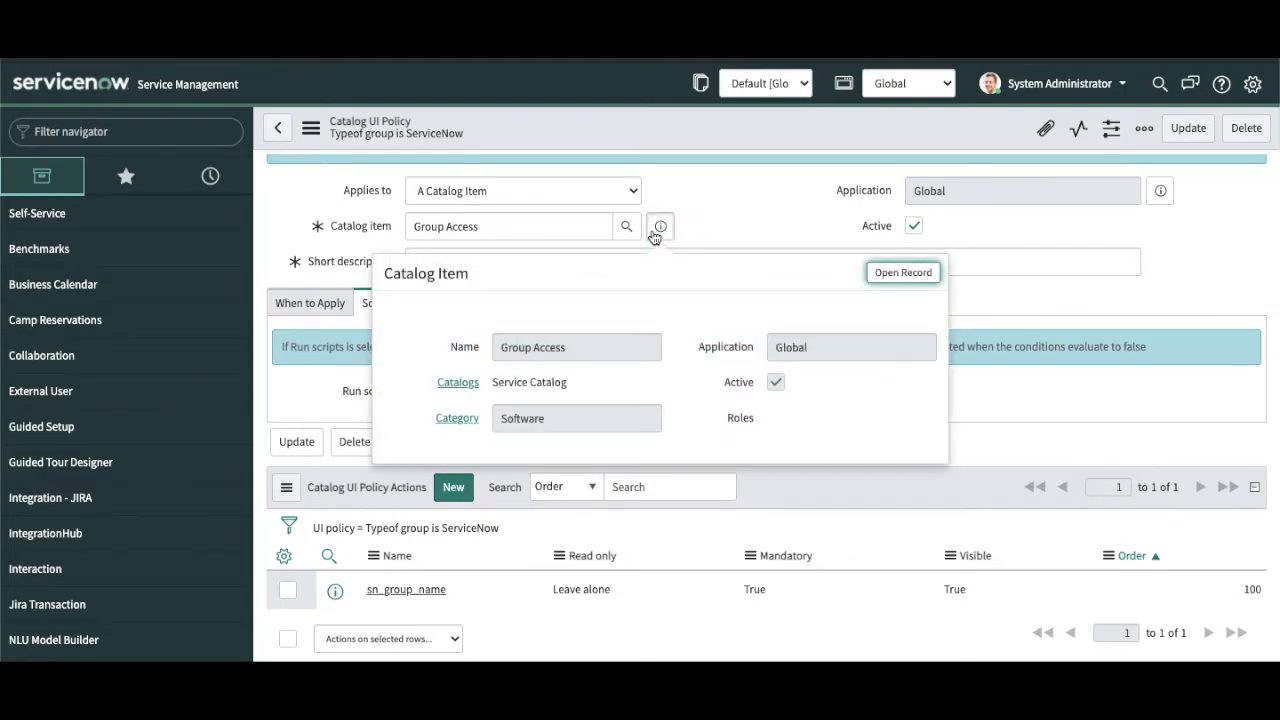
# Step: Open the Group Access record and start a new catalog client script
pyautogui.click(885, 276)
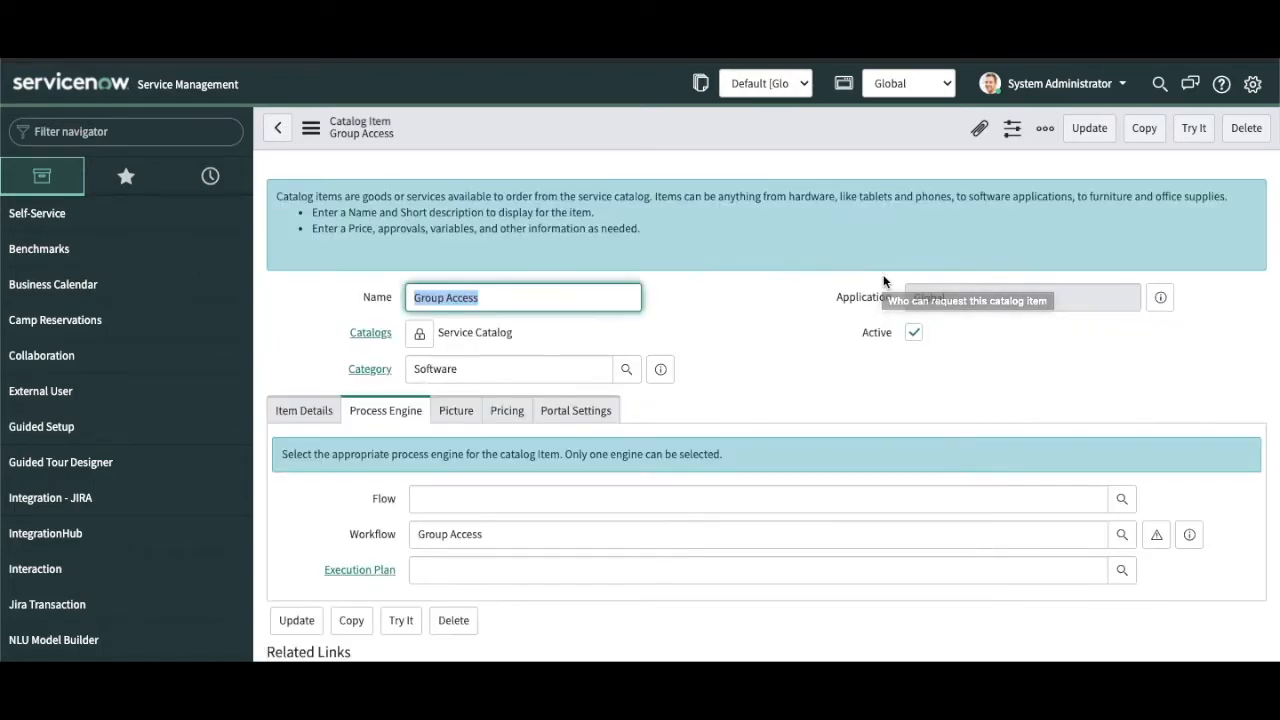
pyautogui.scroll(-2, 883, 280)
pyautogui.scroll(-1, 883, 280)
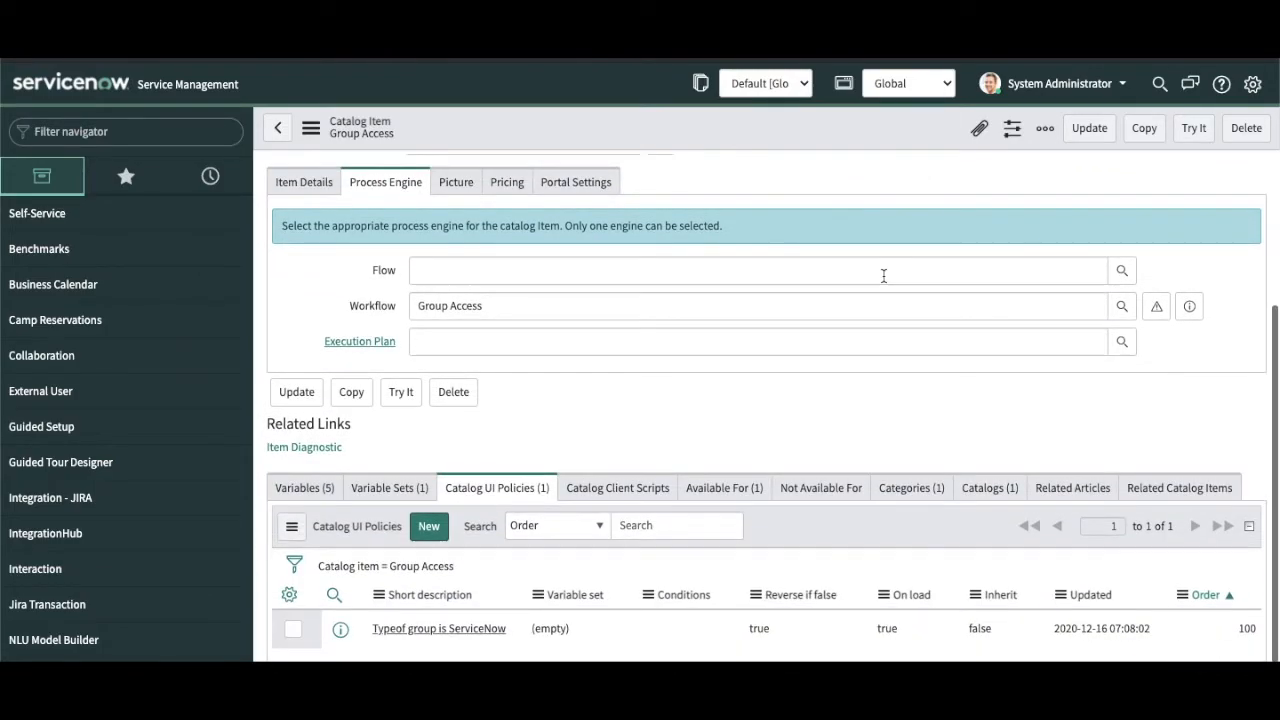
pyautogui.click(645, 490)
pyautogui.click(443, 527)
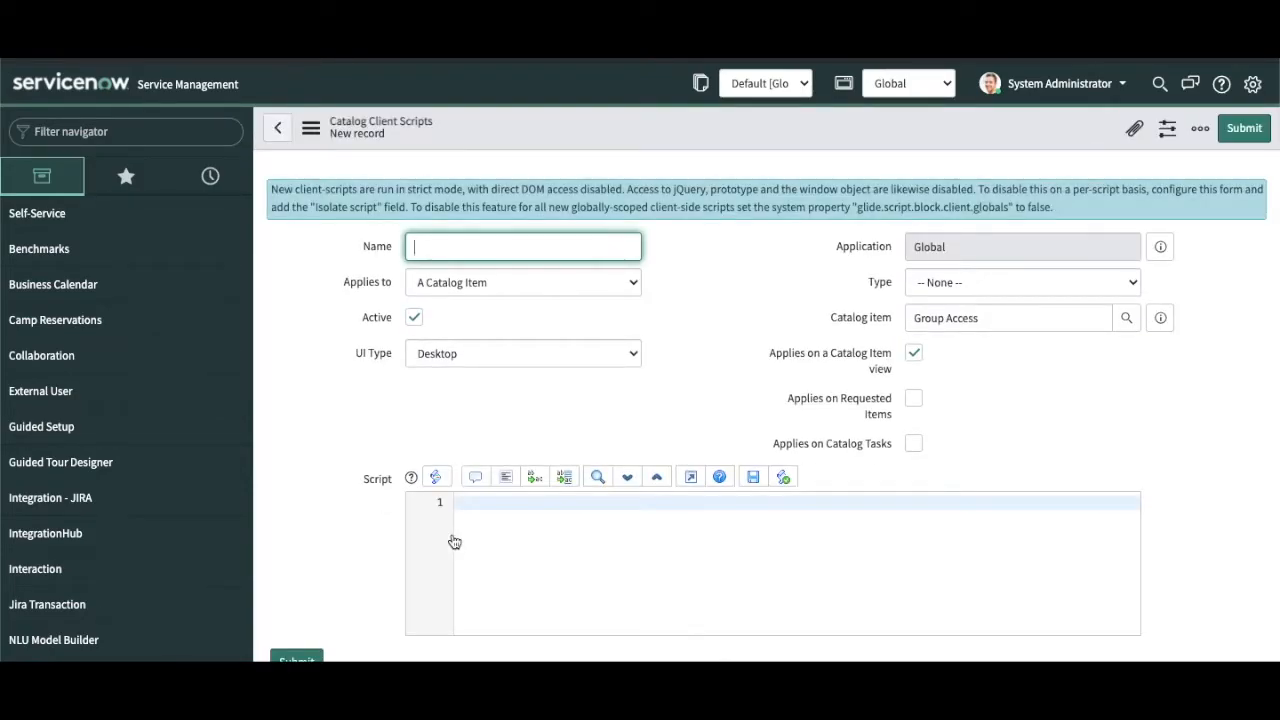
# Step: Set the client script Type to onChange and Variable name to type_of_group
pyautogui.click(991, 282)
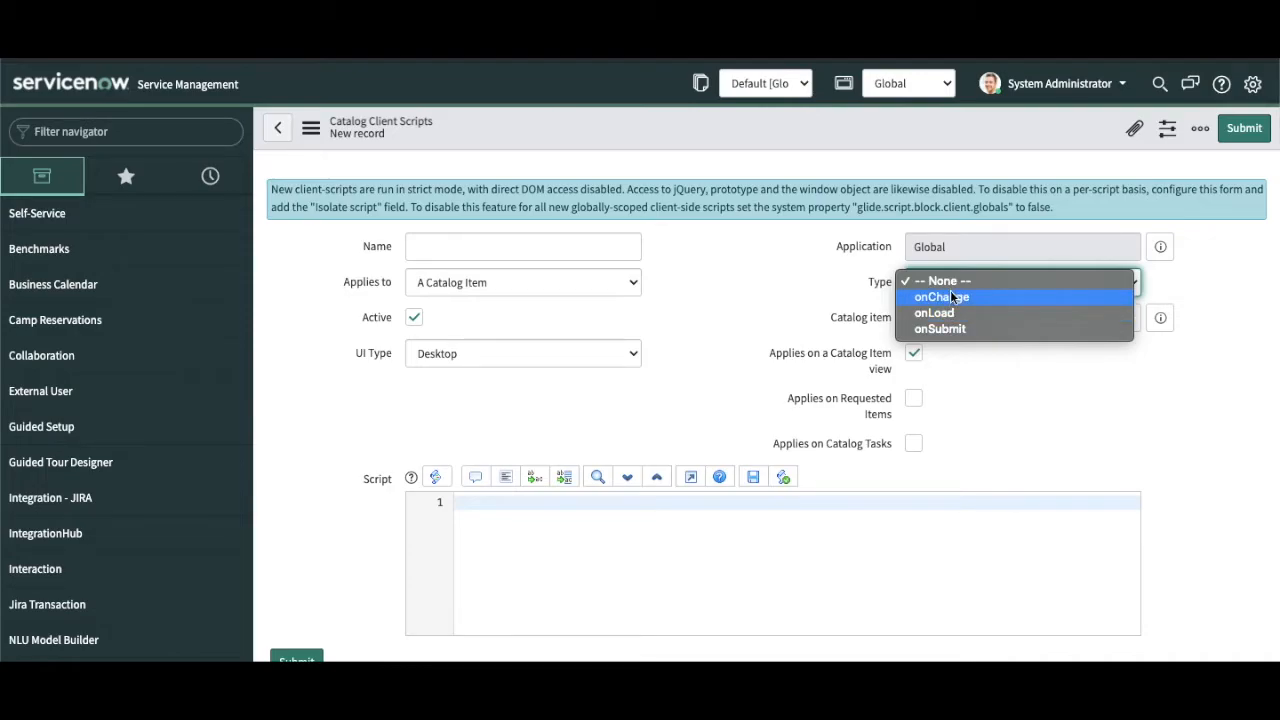
pyautogui.click(950, 290)
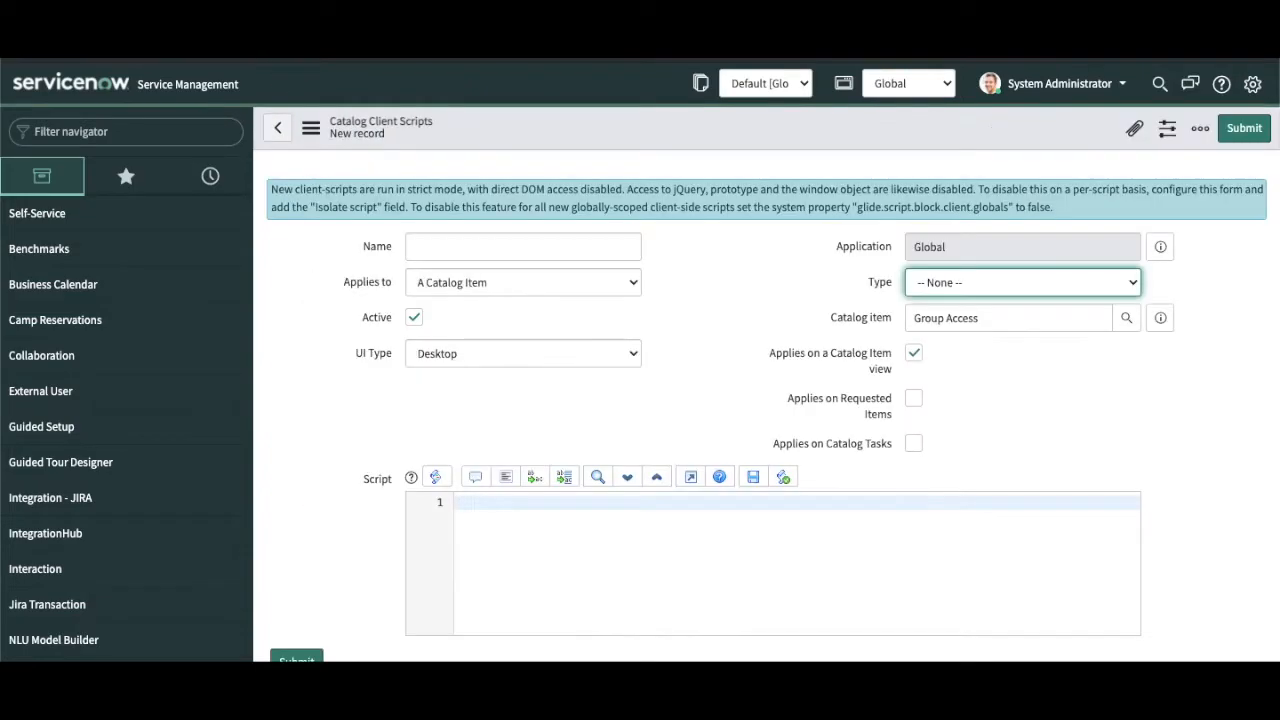
pyautogui.moveTo(889, 416)
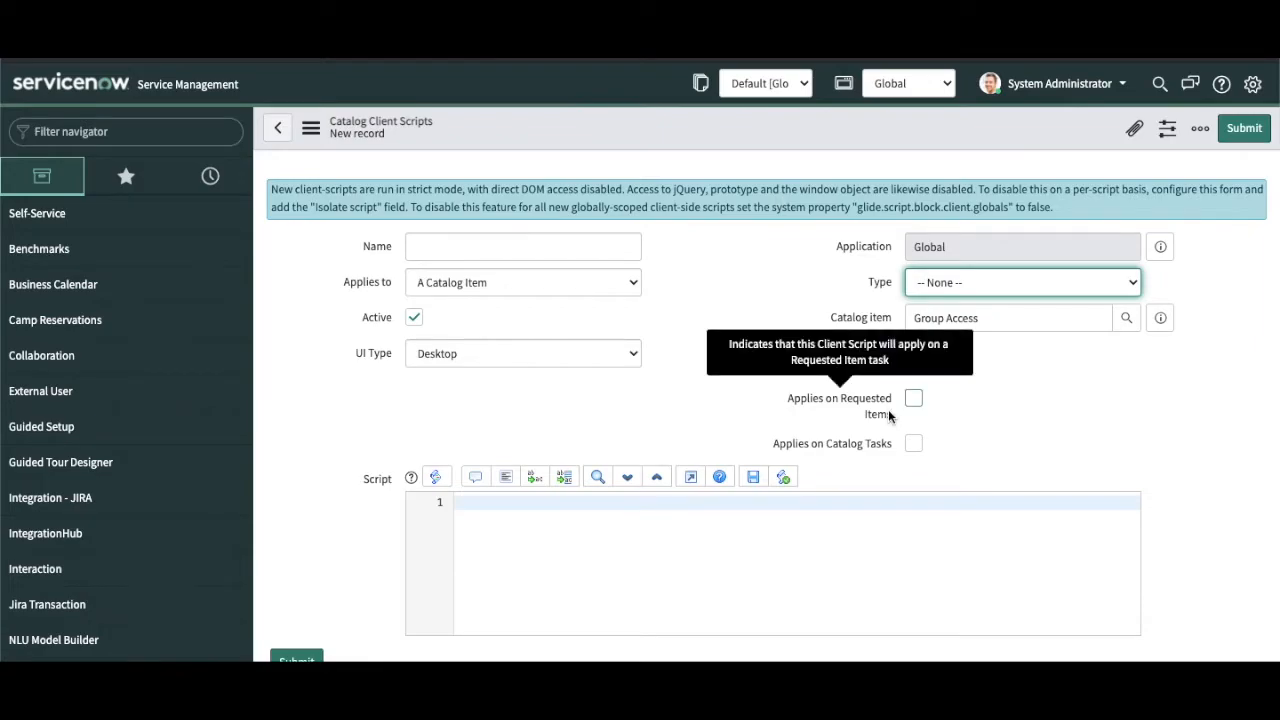
pyautogui.click(1088, 280)
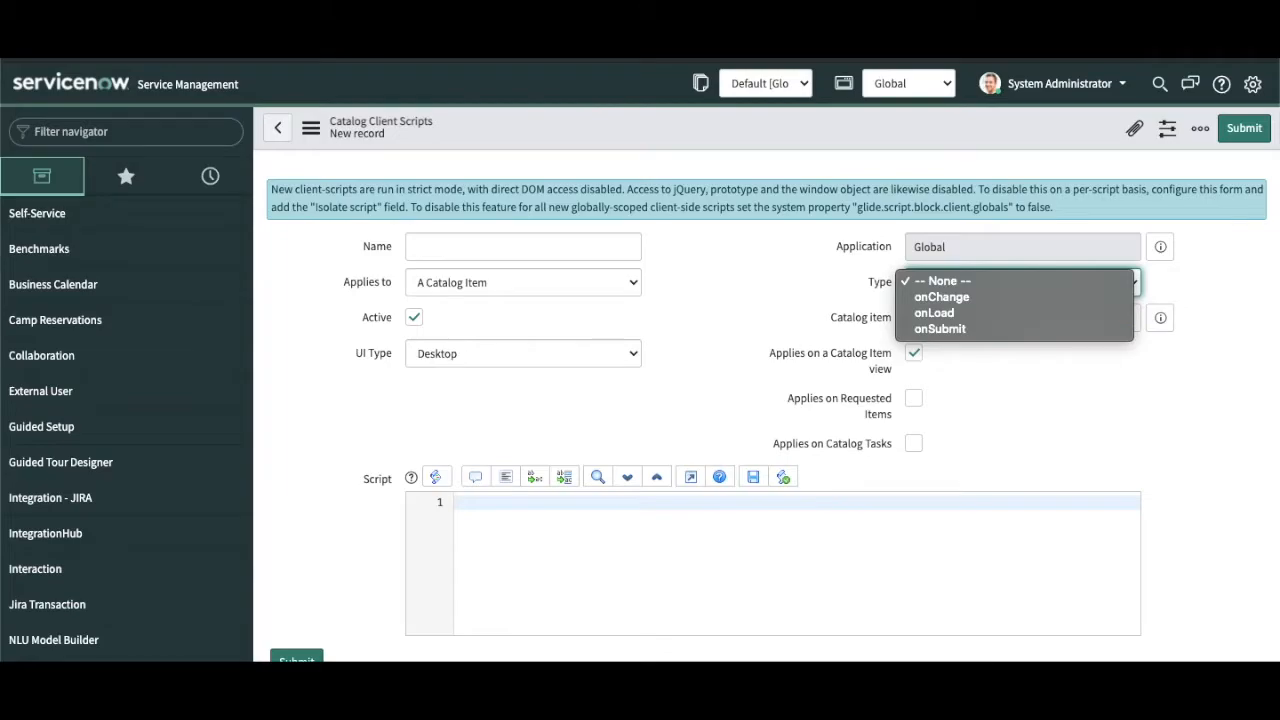
pyautogui.press('Escape')
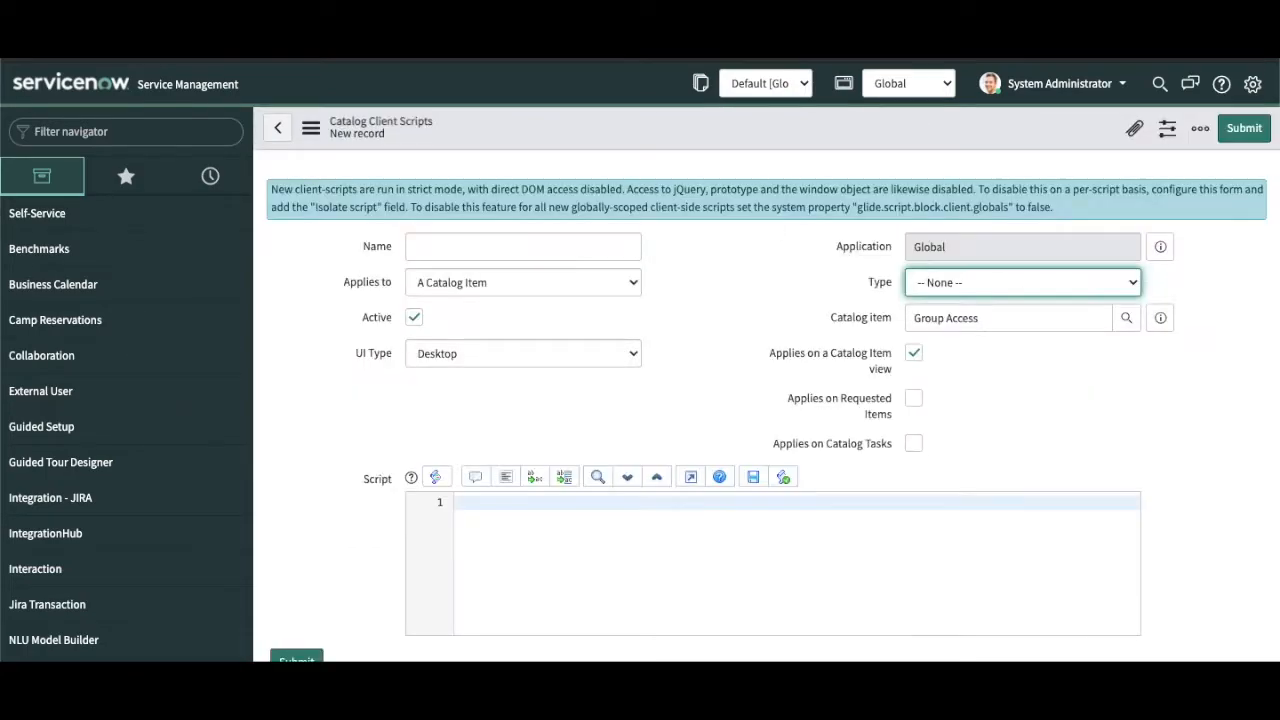
pyautogui.click(964, 281)
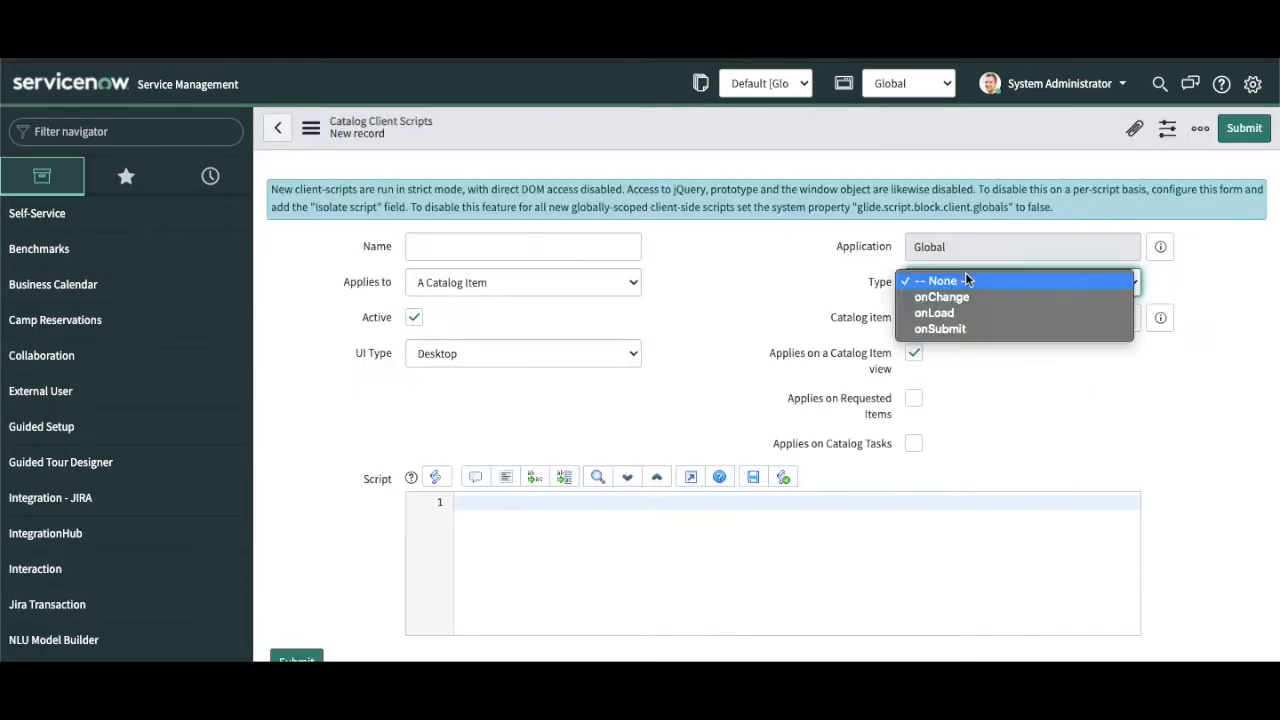
pyautogui.click(965, 298)
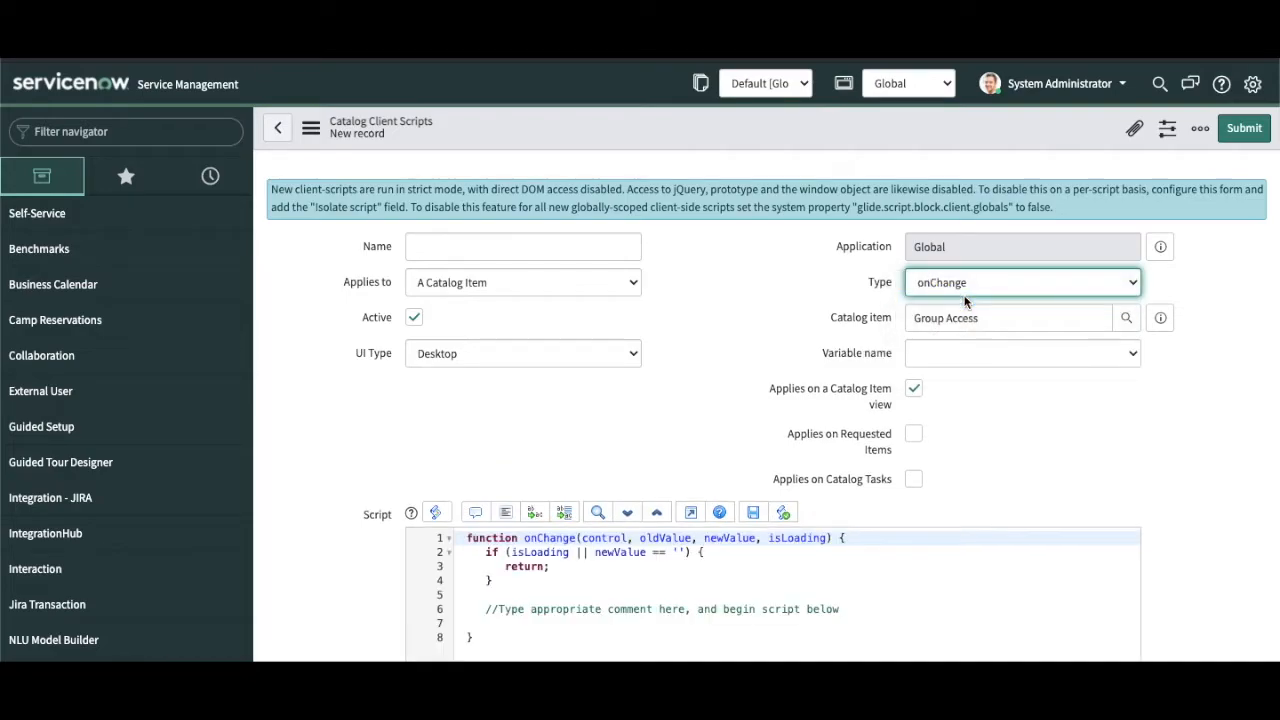
pyautogui.click(970, 353)
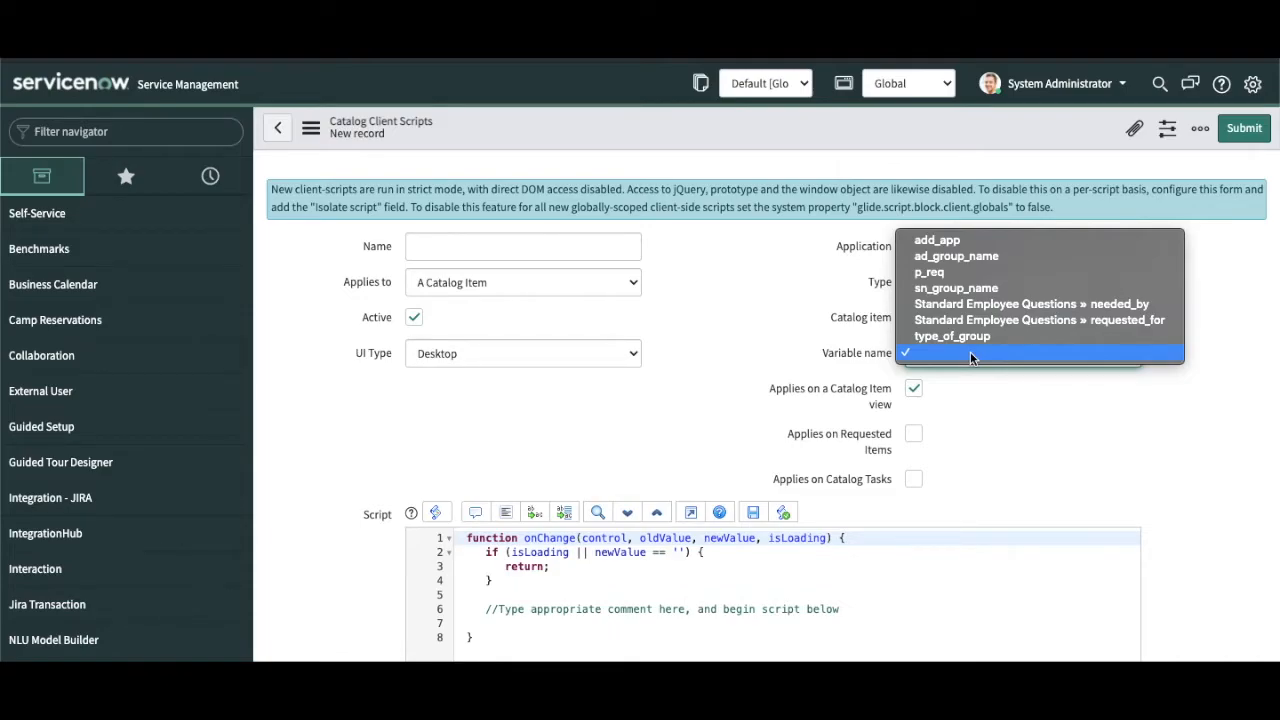
pyautogui.click(966, 337)
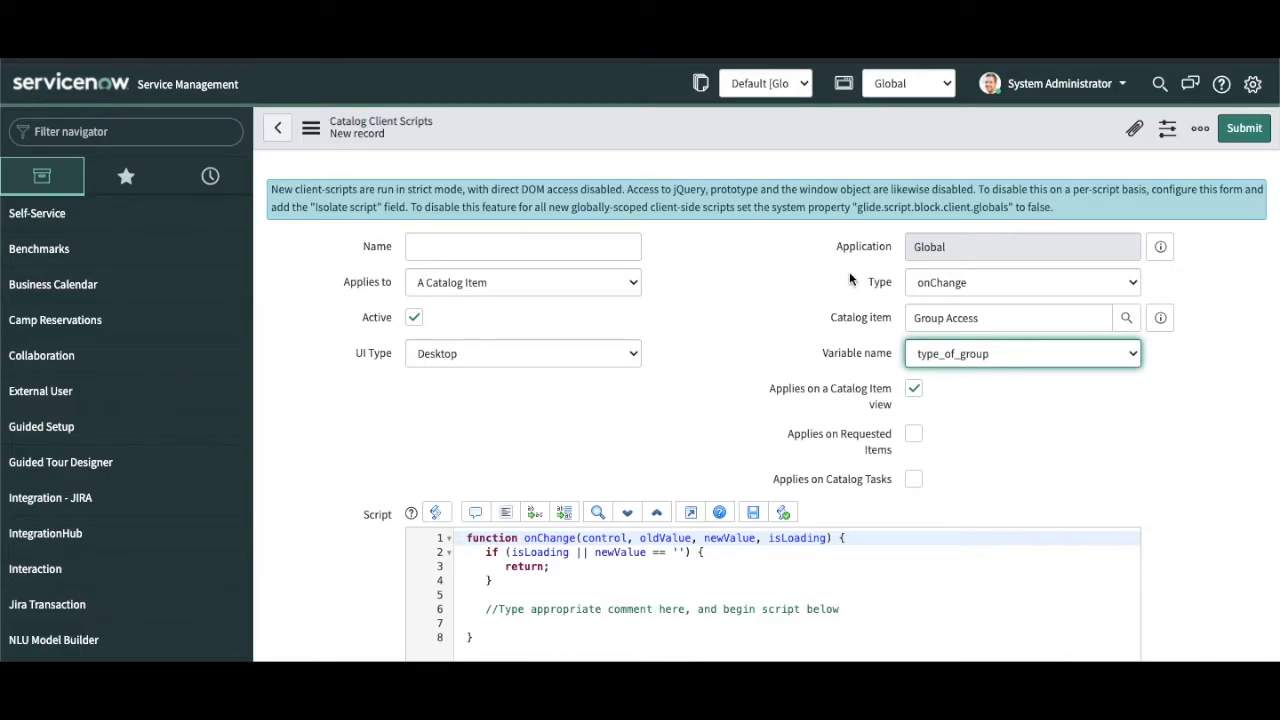
# Step: Add the condition if(newValue == 'AD Group'){ below the template comment
pyautogui.click(874, 611)
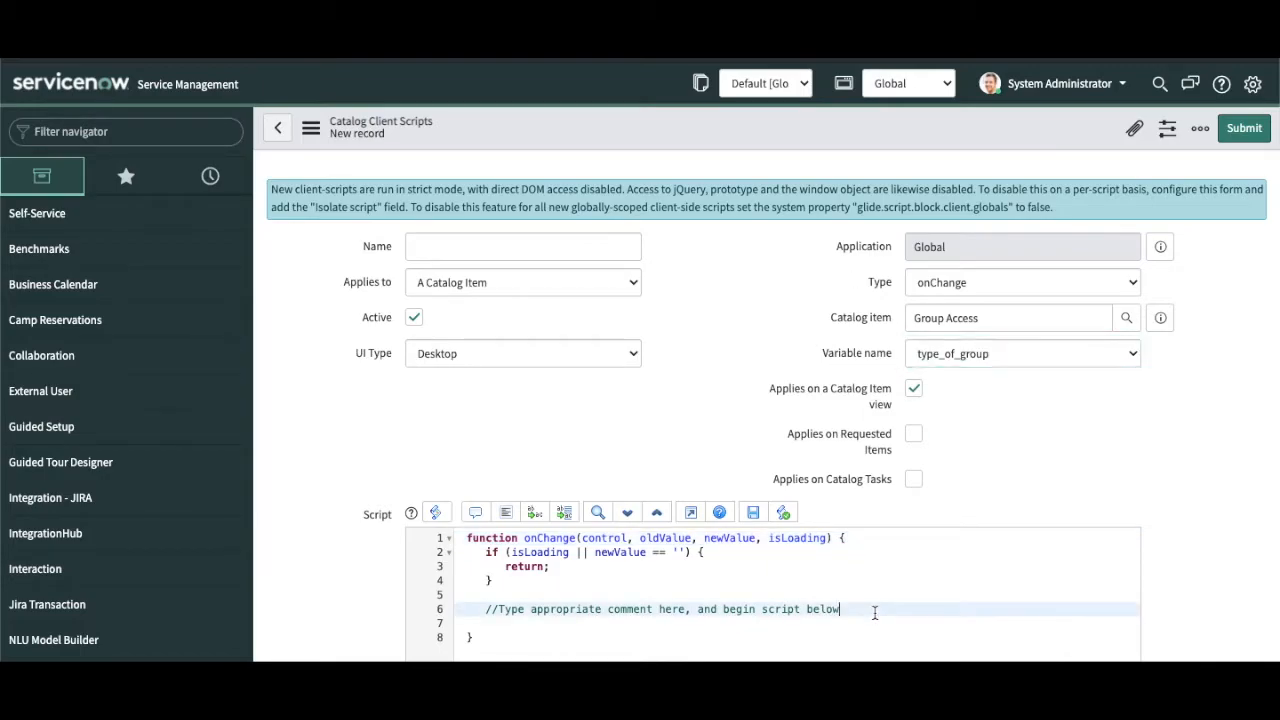
pyautogui.press('Return')
pyautogui.write('if(')
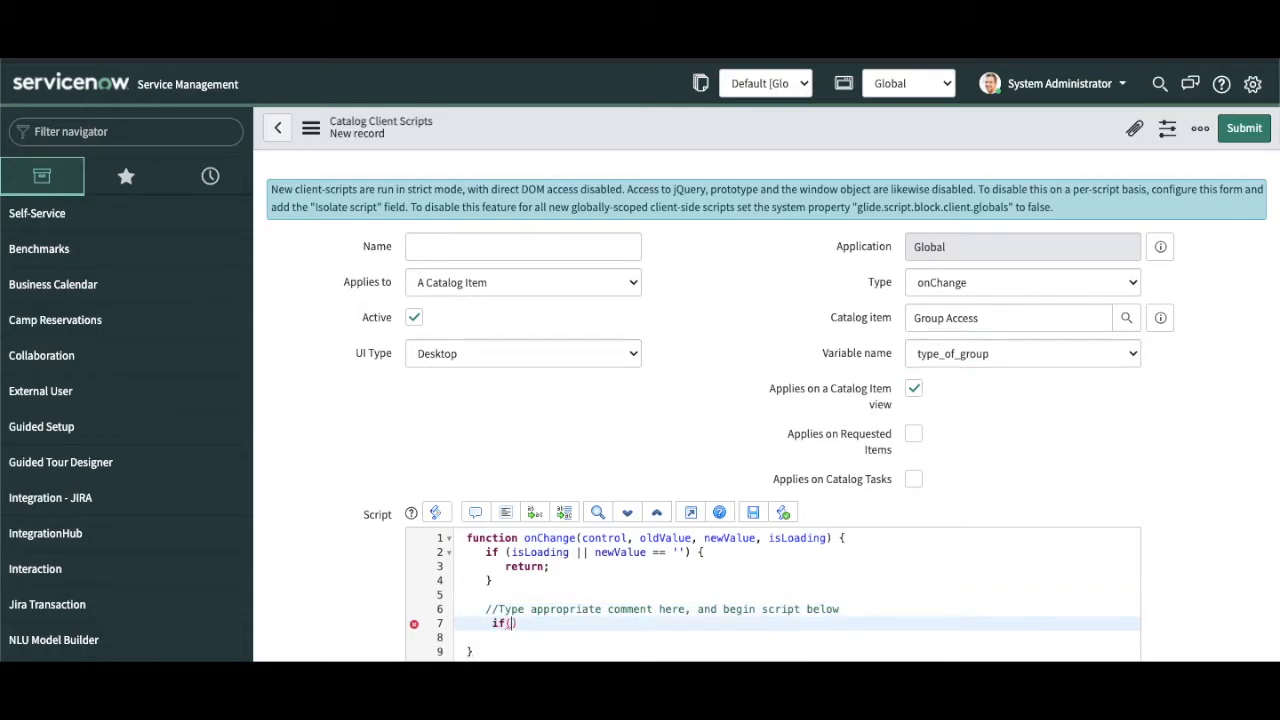
pyautogui.write('newValue')
pyautogui.write("== 'AD Group")
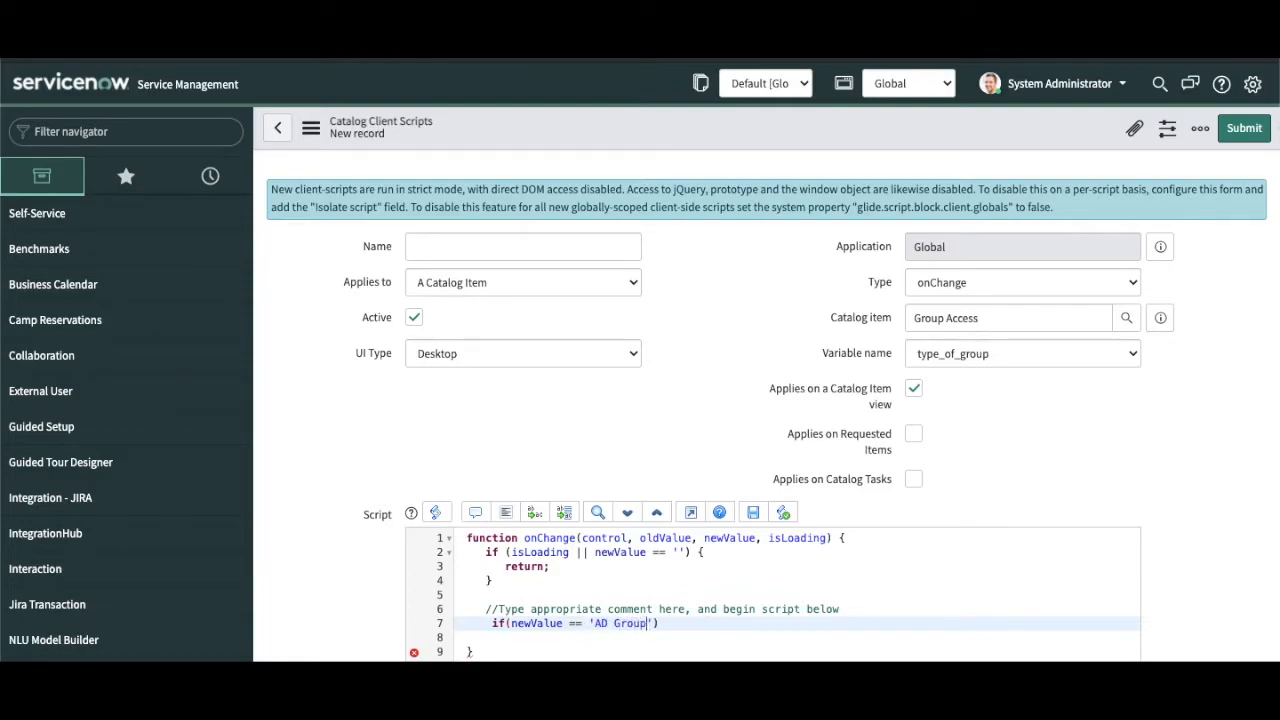
pyautogui.write("'){")
pyautogui.press('Return')
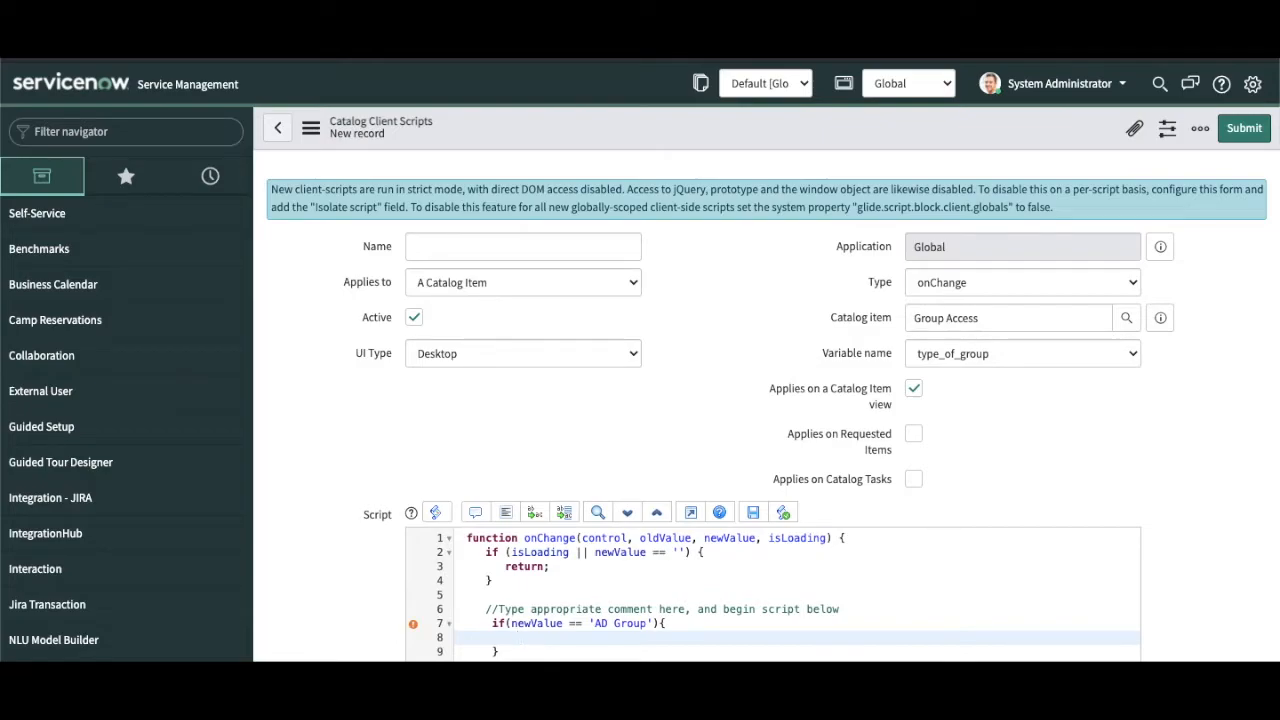
# Step: Inside the condition, add g_form.setMandatory('ad_group_name',true);
pyautogui.write('g_form.se')
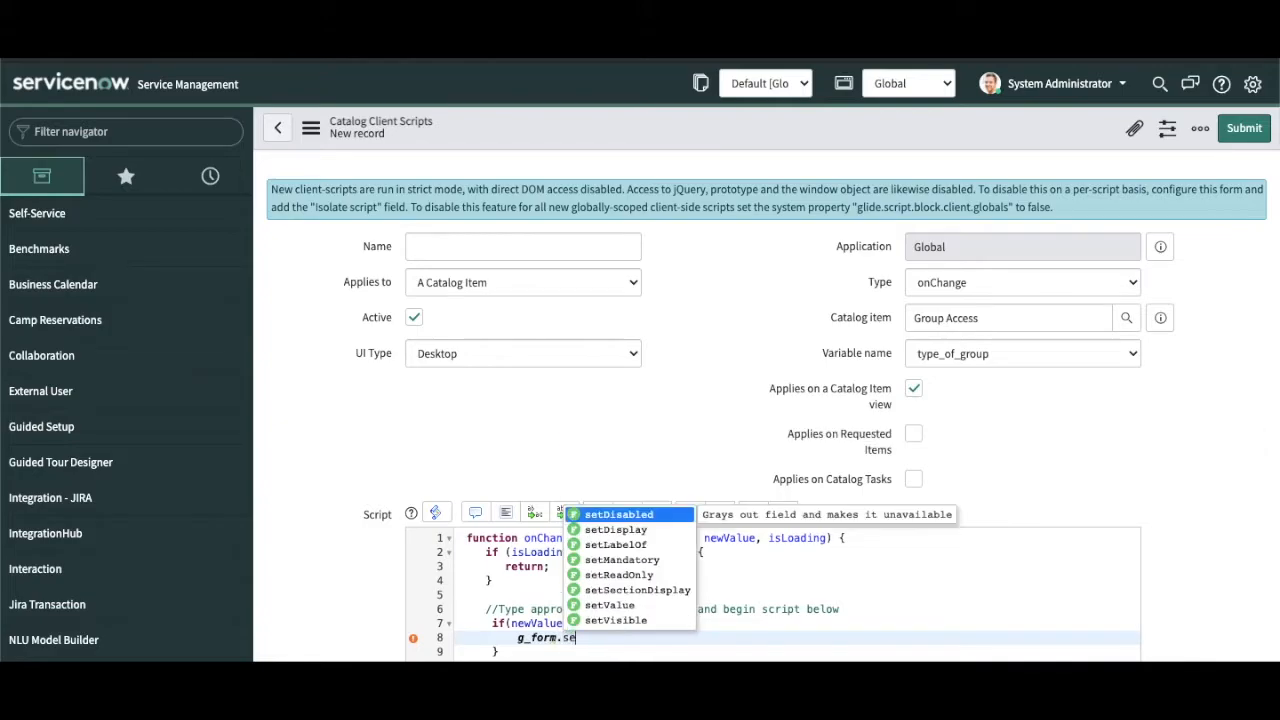
pyautogui.write('tM')
pyautogui.press('Return')
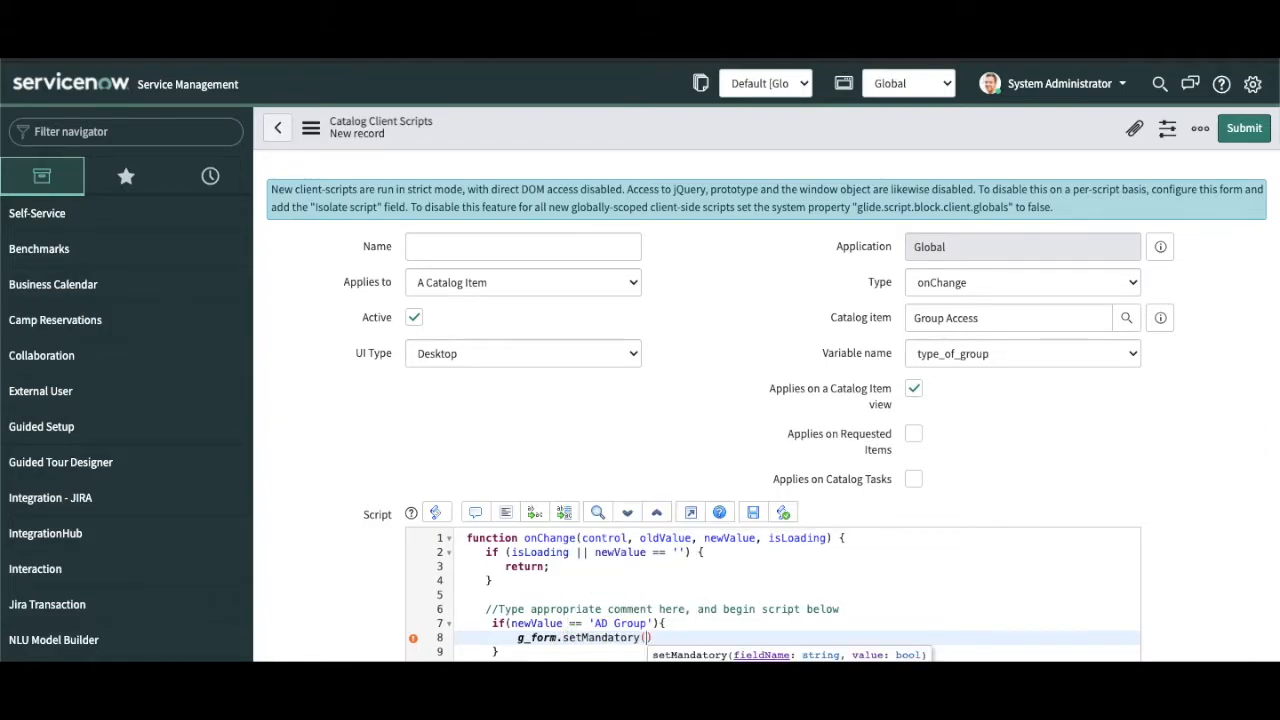
pyautogui.write("'")
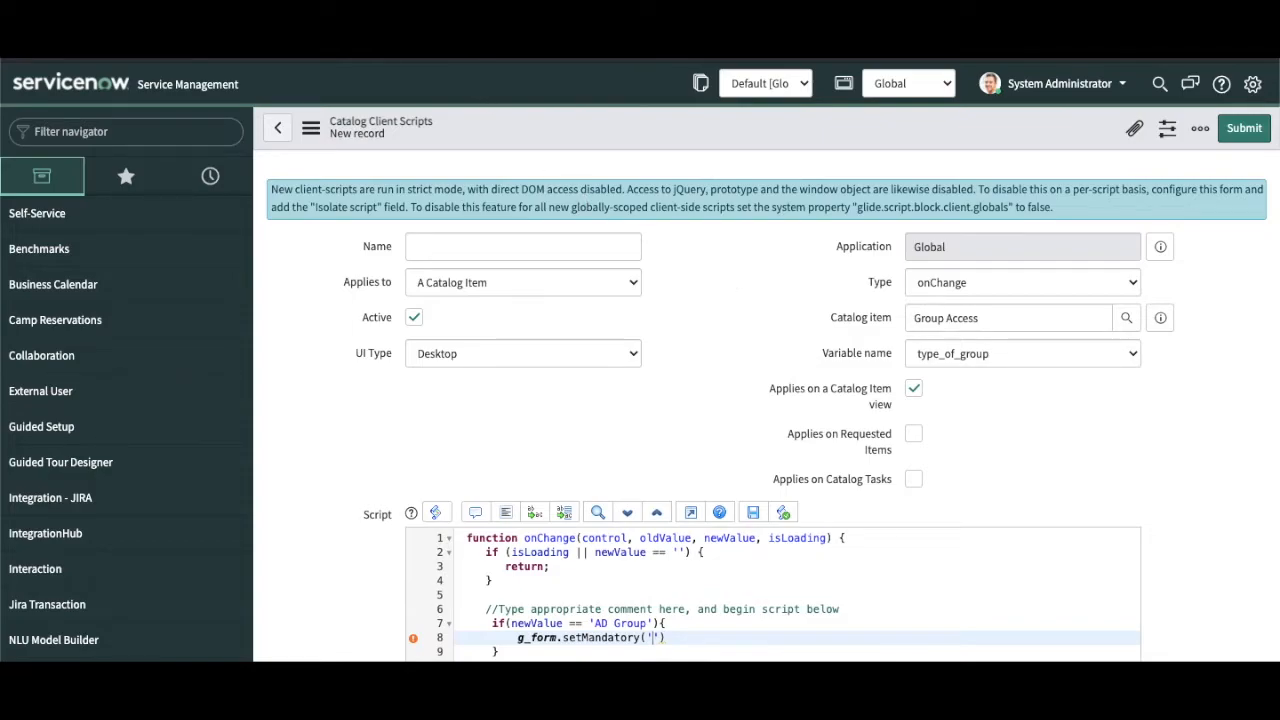
pyautogui.click(993, 354)
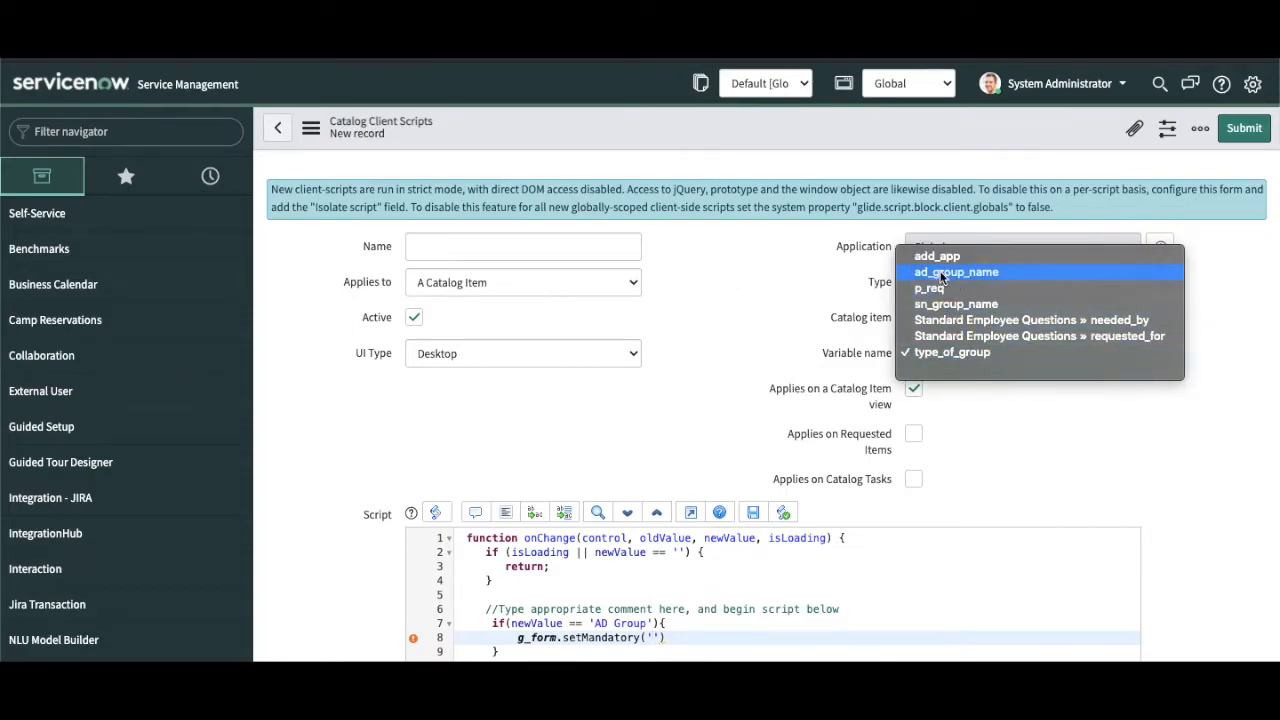
pyautogui.click(743, 330)
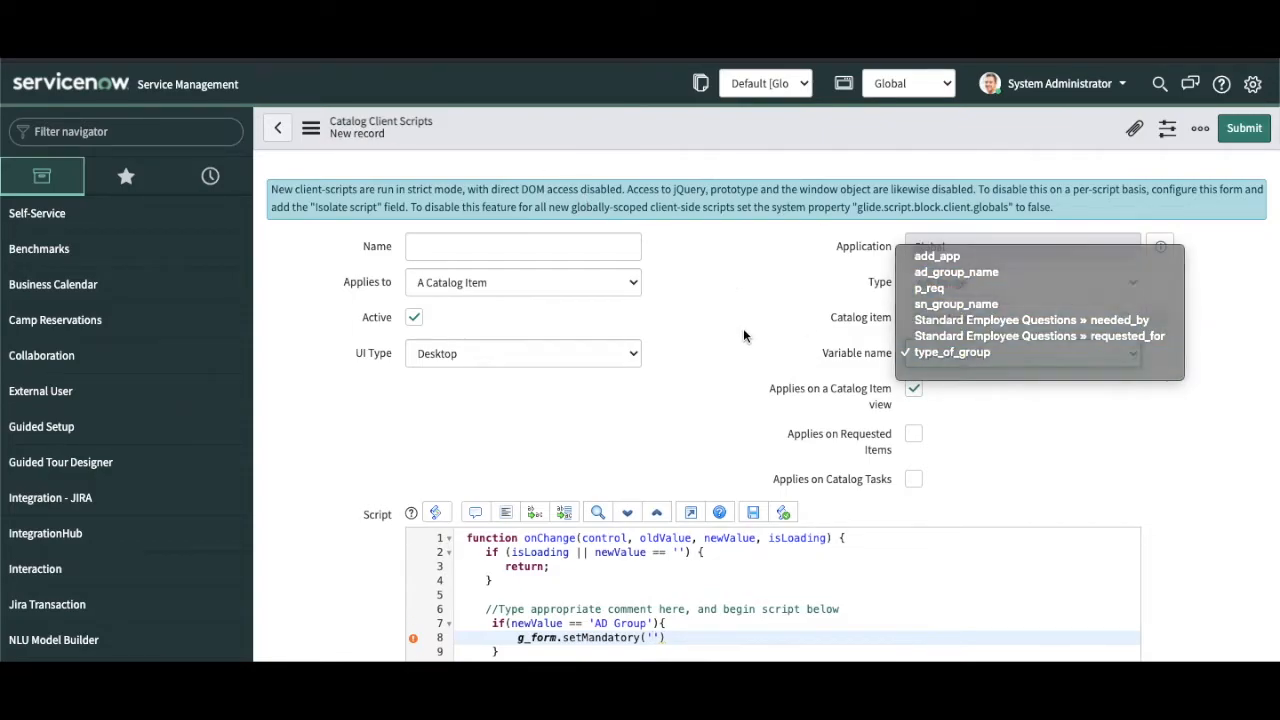
pyautogui.click(652, 637)
pyautogui.write('ad_')
pyautogui.write('g')
pyautogui.write('roup_nam')
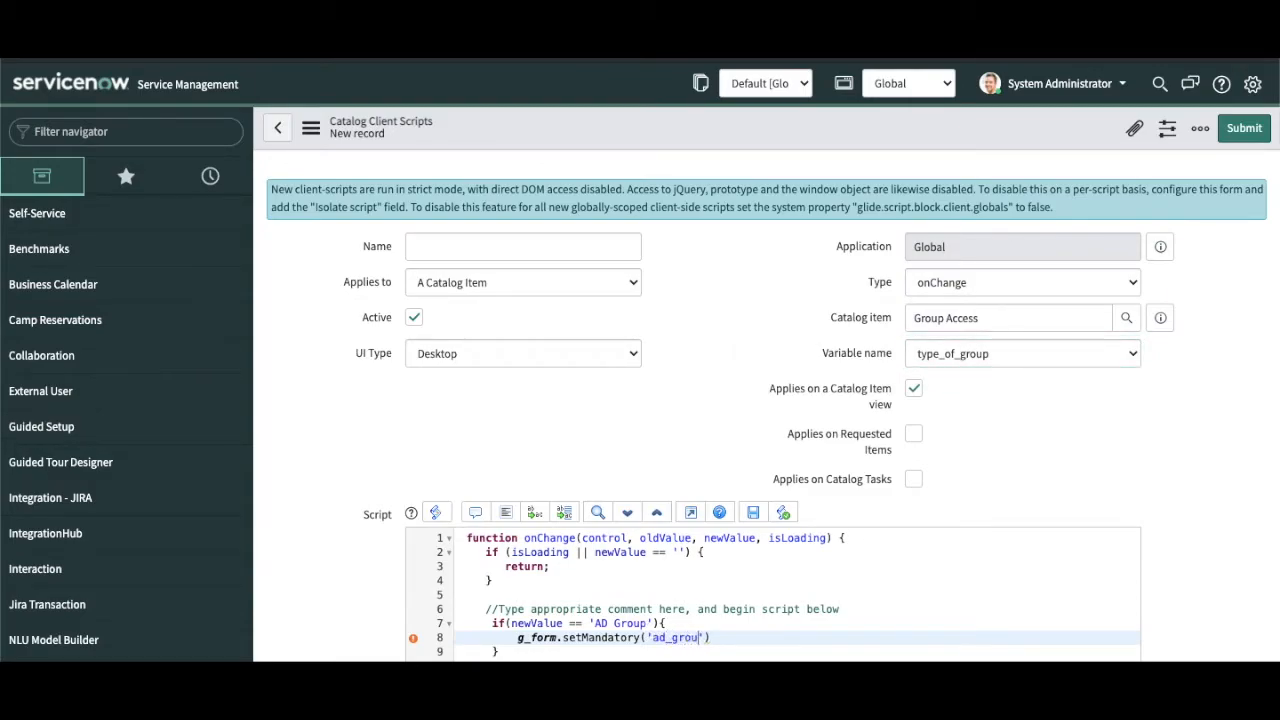
pyautogui.write("e',true);")
# Step: Add g_form.setDisplay('ad_group_name',true); below the mandatory rule
pyautogui.press('Return')
pyautogui.write('g')
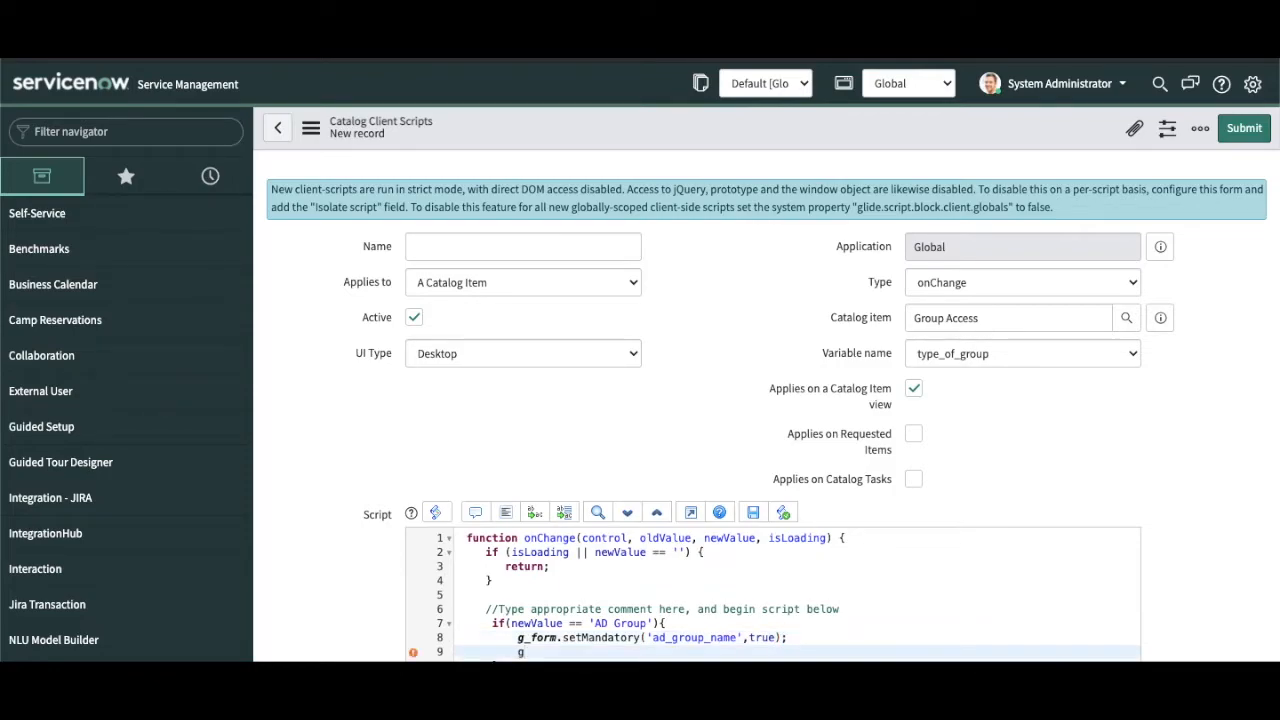
pyautogui.write('_form.set')
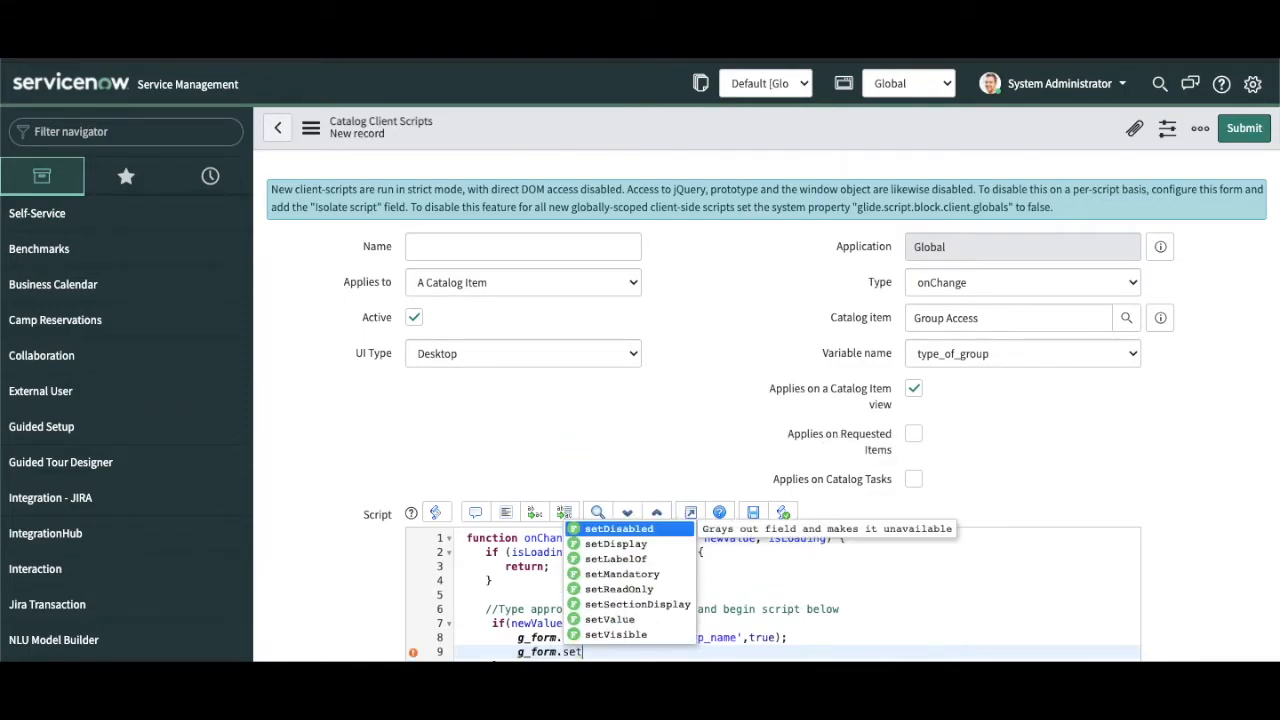
pyautogui.press('Down')
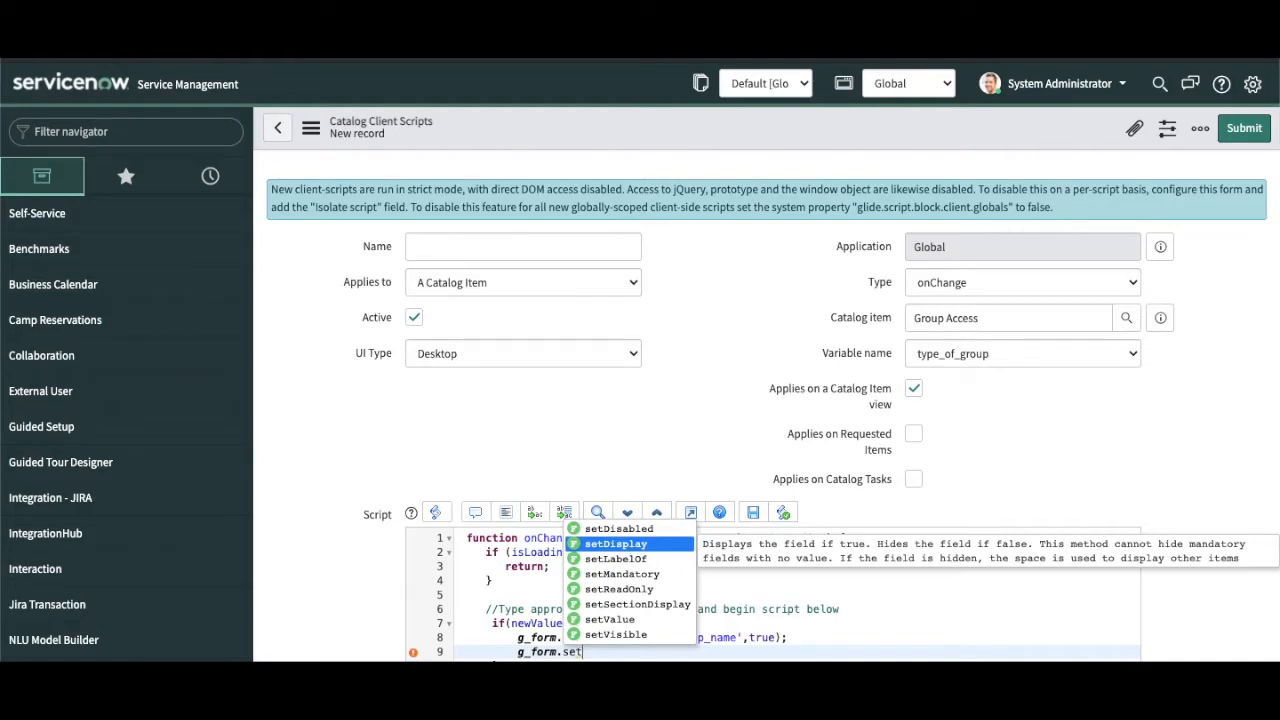
pyautogui.press('Return')
pyautogui.write("'")
pyautogui.doubleClick(708, 638)
pyautogui.hotkey('ctrl', 'c')
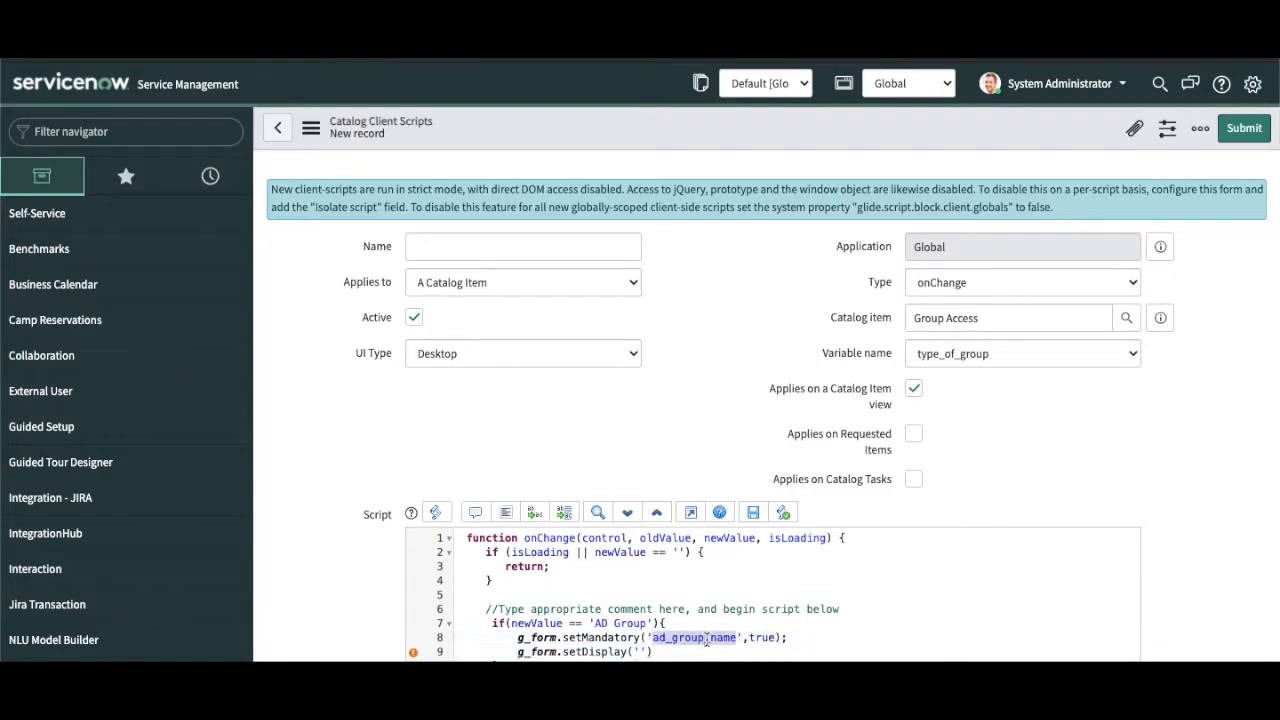
pyautogui.click(636, 651)
pyautogui.hotkey('ctrl', 'v')
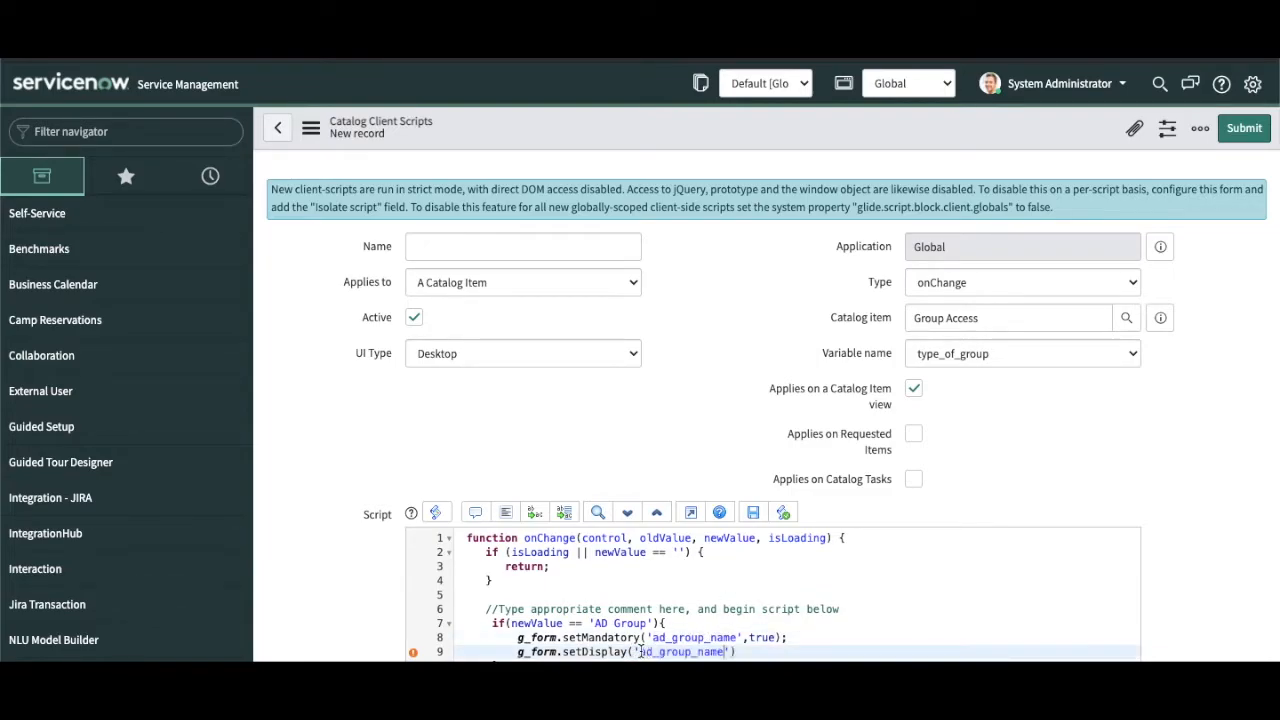
pyautogui.write(',true);')
# Step: Add an else{ branch after the if block
pyautogui.scroll(-1, 560, 441)
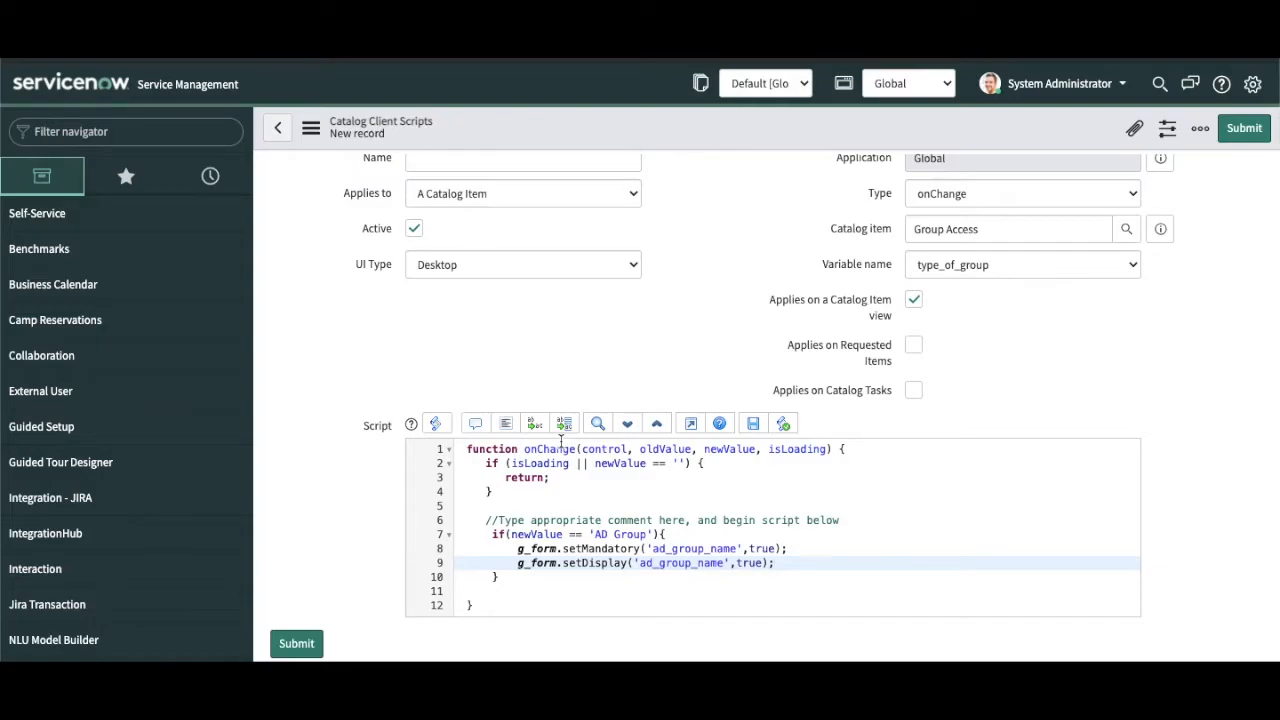
pyautogui.click(506, 580)
pyautogui.write('else{')
pyautogui.press('Return')
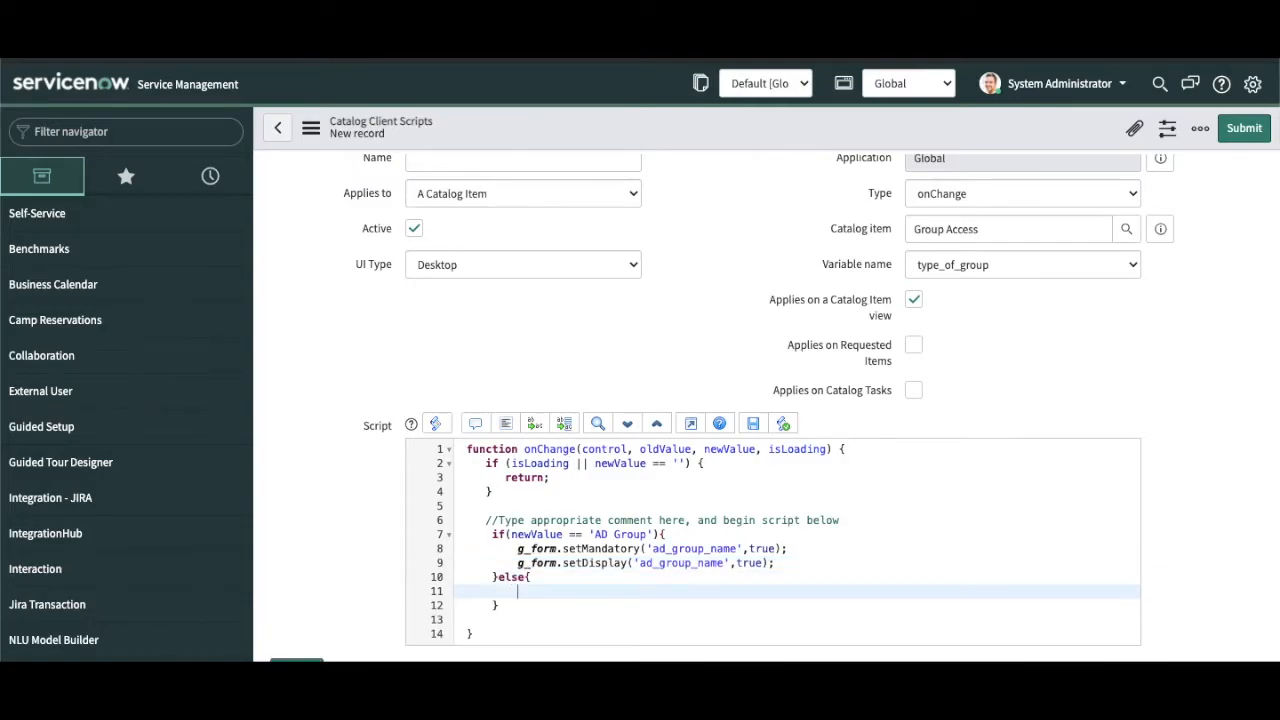
# Step: Copy the mandatory and display rules into the else branch and change true to false
pyautogui.click(786, 566)
pyautogui.moveTo(786, 566); pyautogui.dragTo(515, 550)
pyautogui.hotkey('ctrl', 'c')
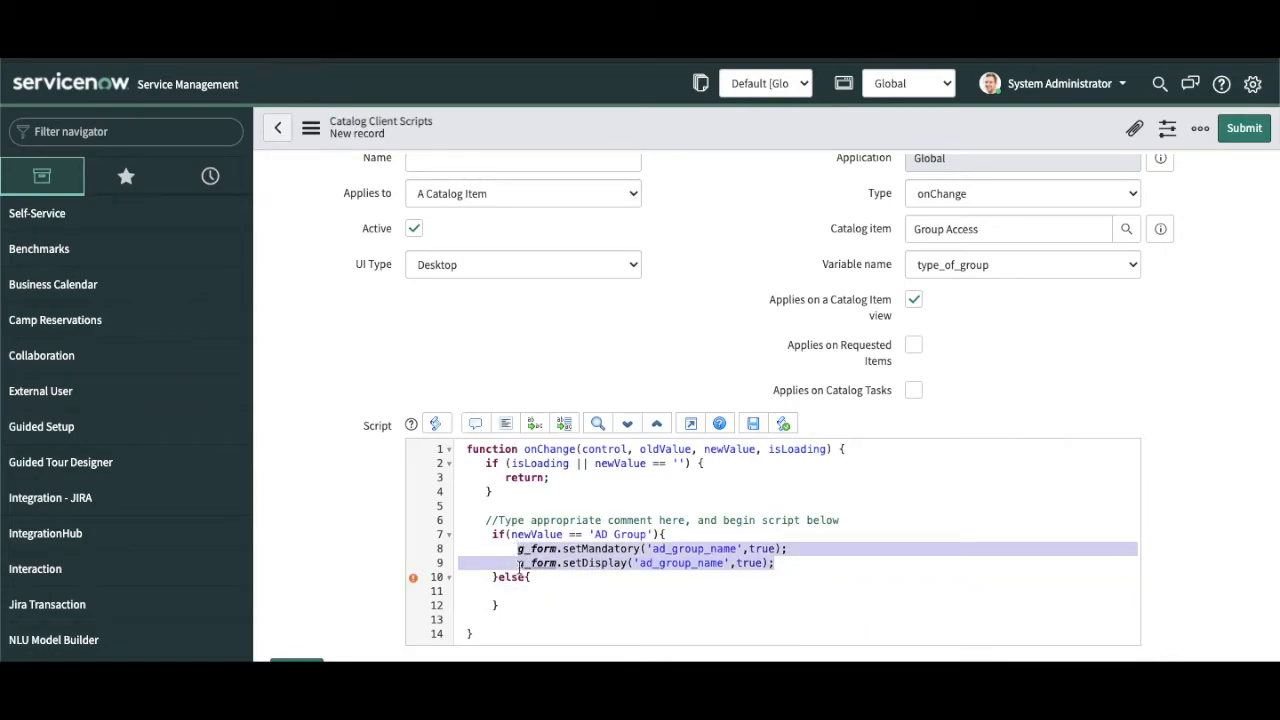
pyautogui.click(520, 591)
pyautogui.hotkey('ctrl', 'v')
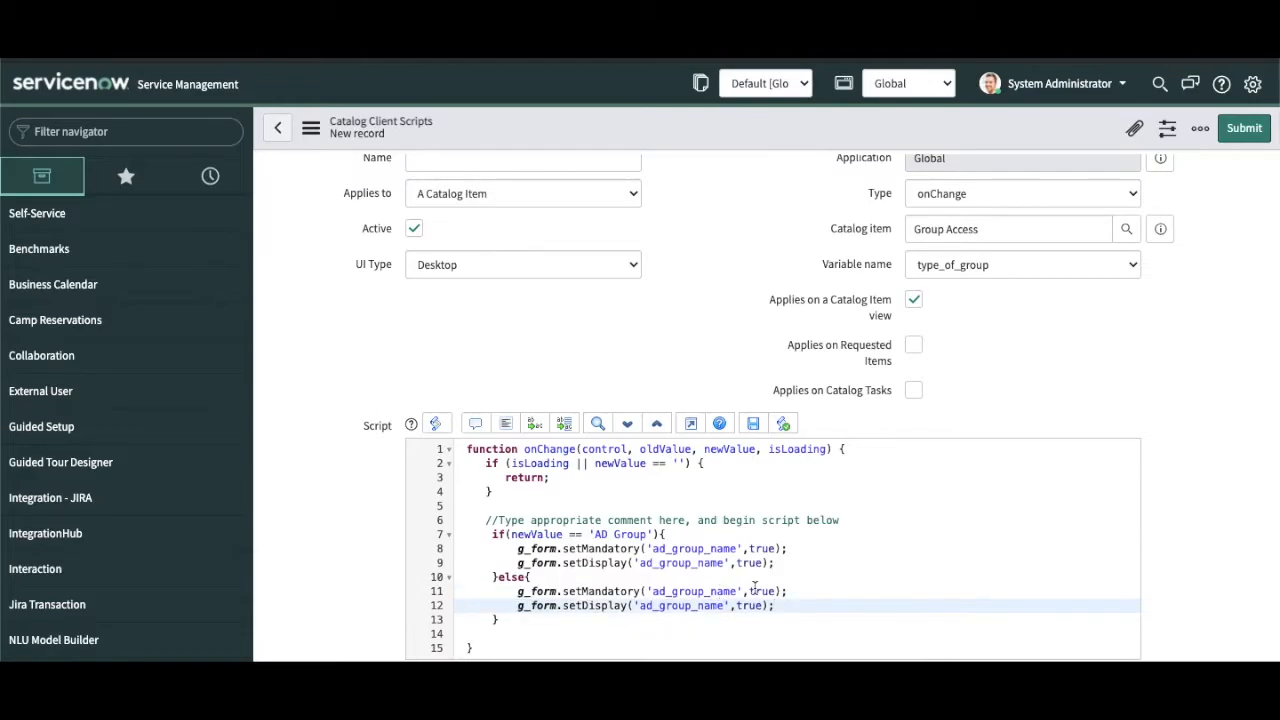
pyautogui.doubleClick(762, 591)
pyautogui.write('false')
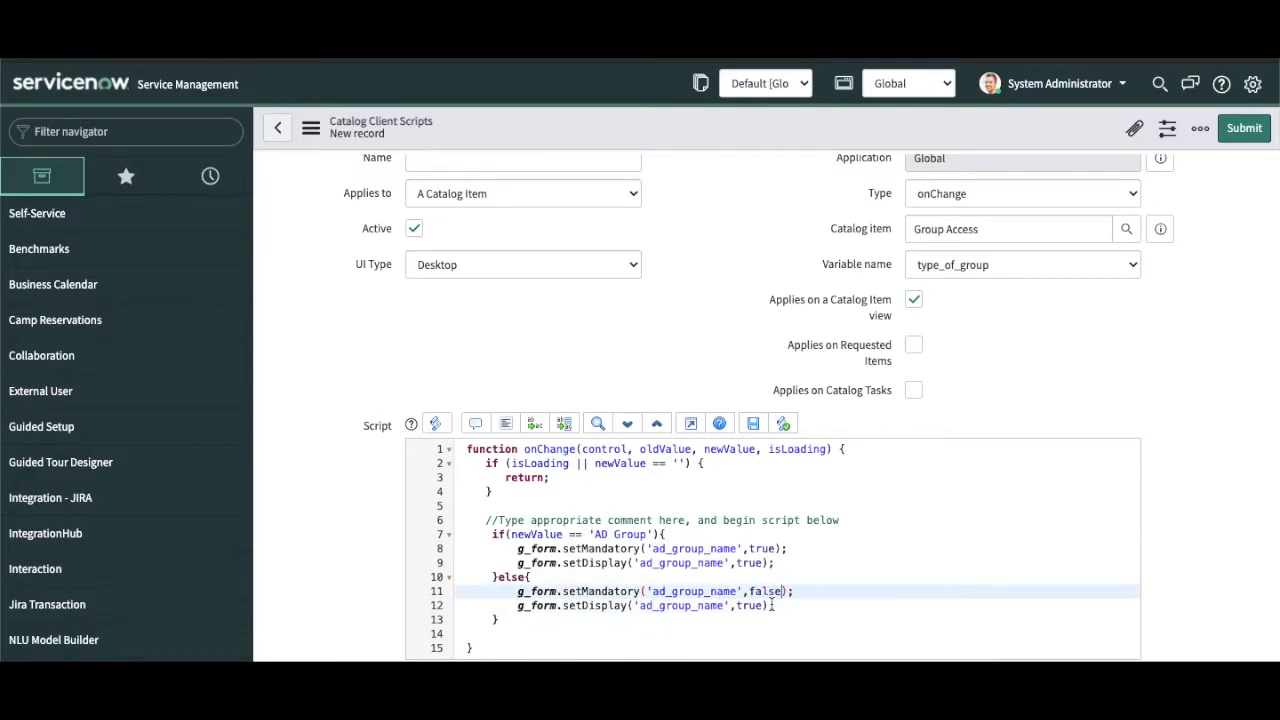
pyautogui.doubleClick(748, 605)
pyautogui.write('false')
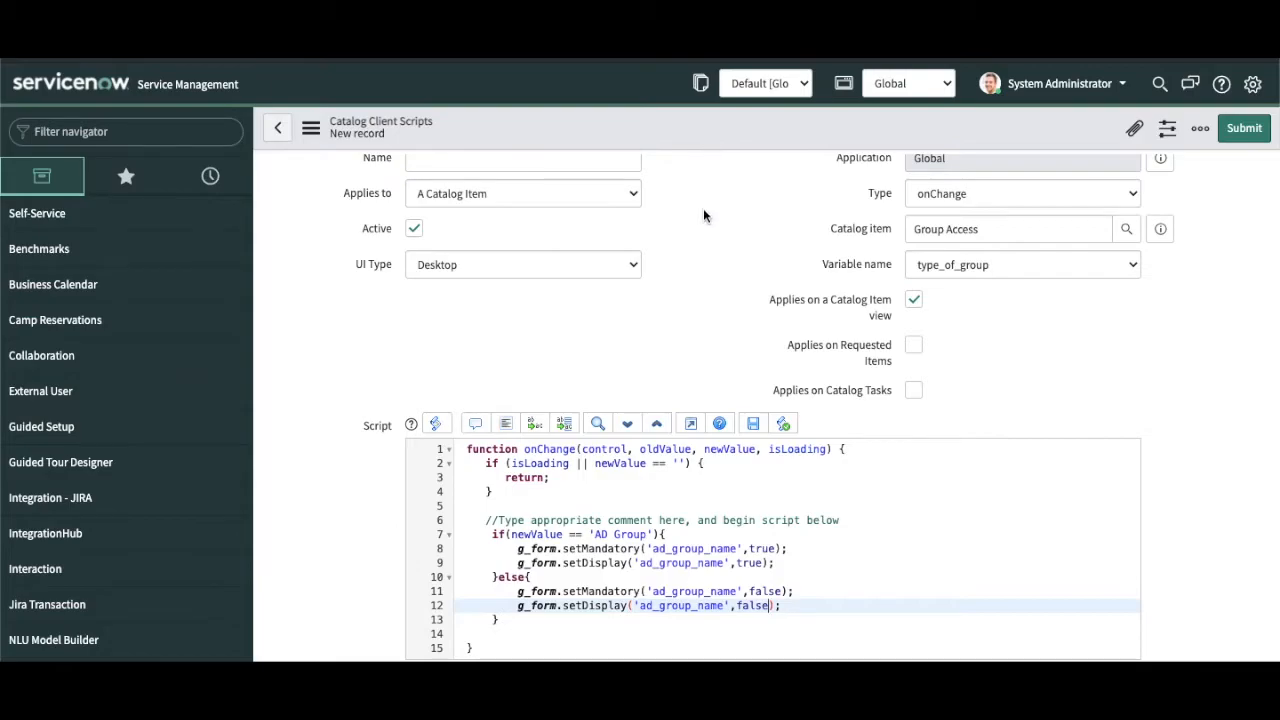
pyautogui.scroll(1, 703, 195)
# Step: Name the client script 'Group type AD' and save the record from the header menu
pyautogui.click(616, 215)
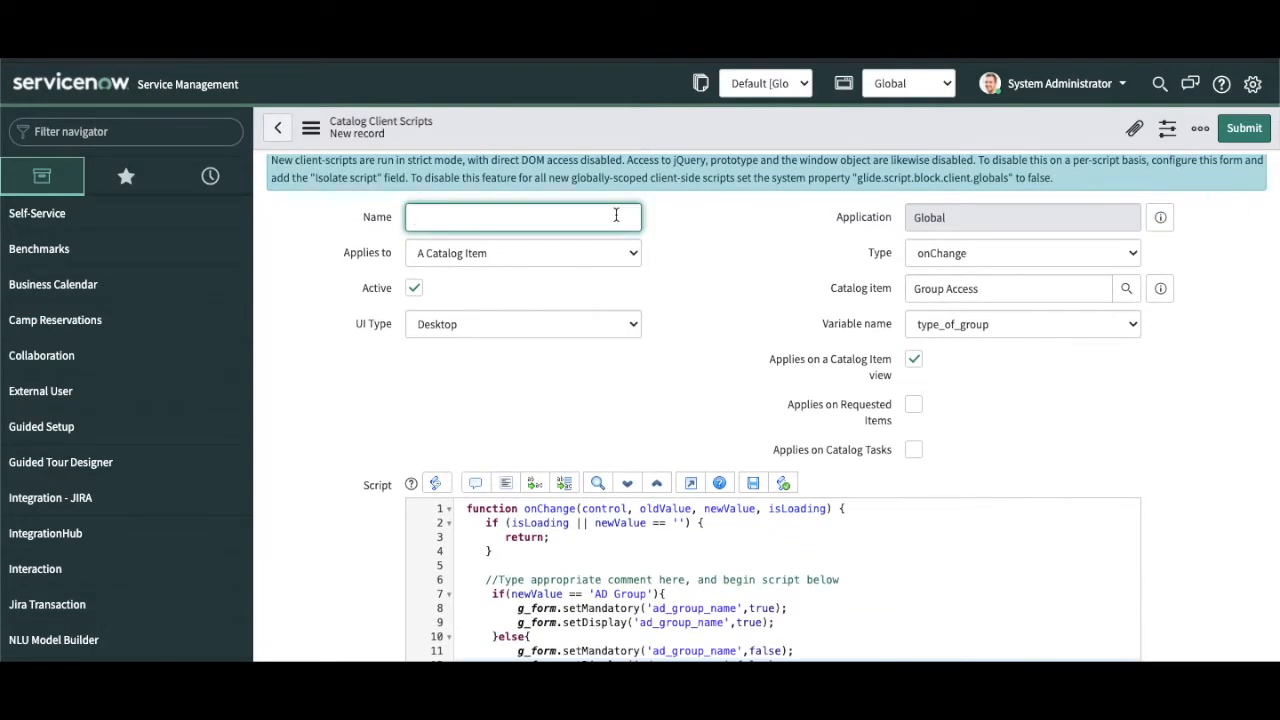
pyautogui.write('Group type AD')
pyautogui.rightClick(695, 117)
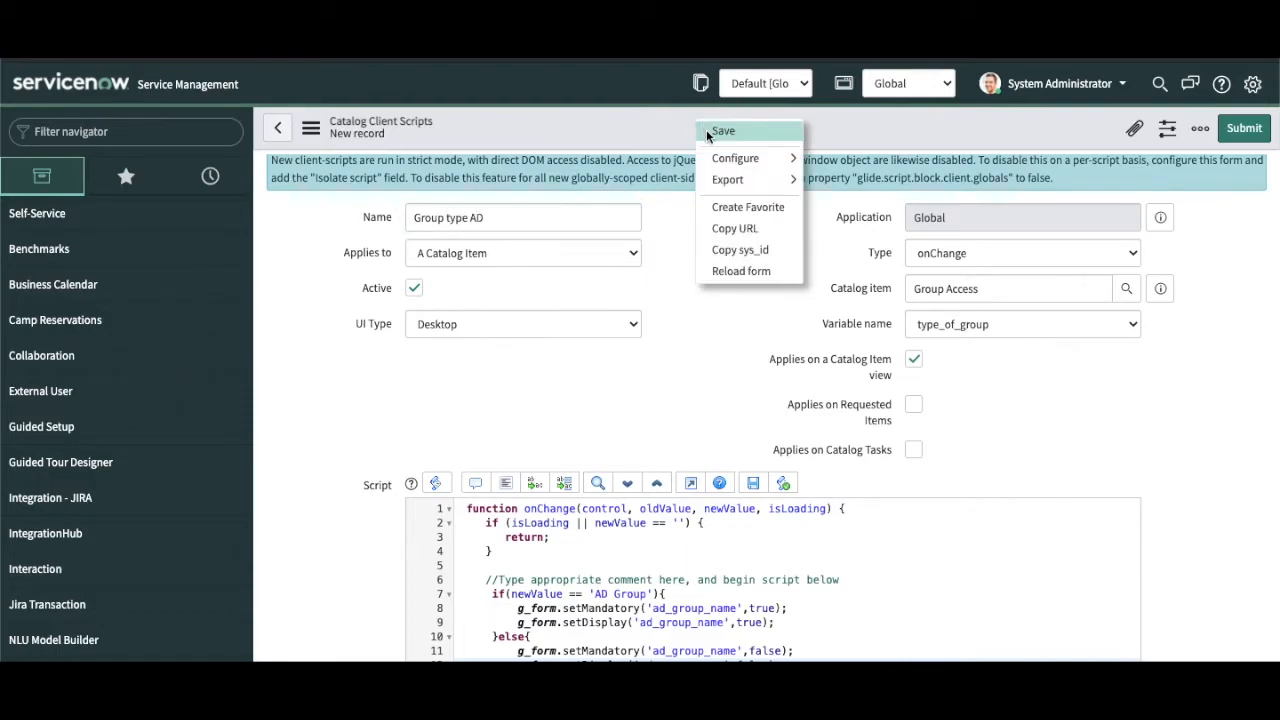
pyautogui.click(720, 131)
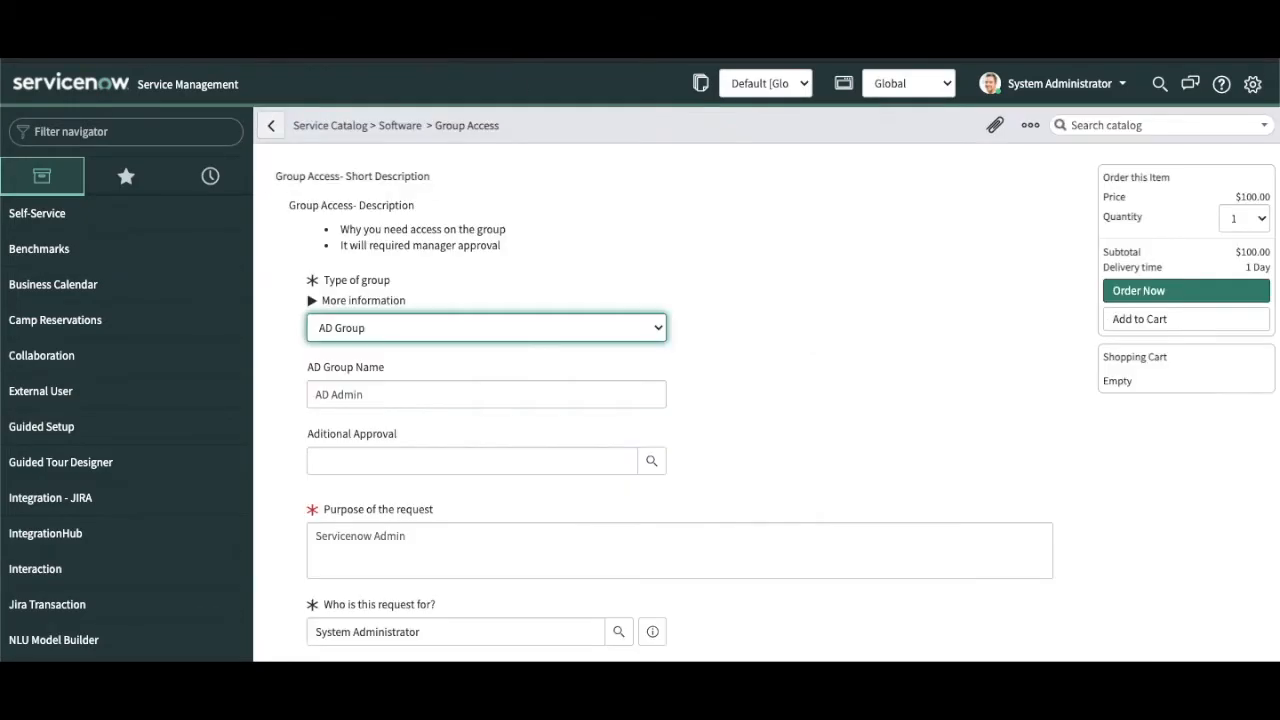
# Step: Reload the Group Access order form and set Type of group to ServiceNow Group
pyautogui.press('F5')
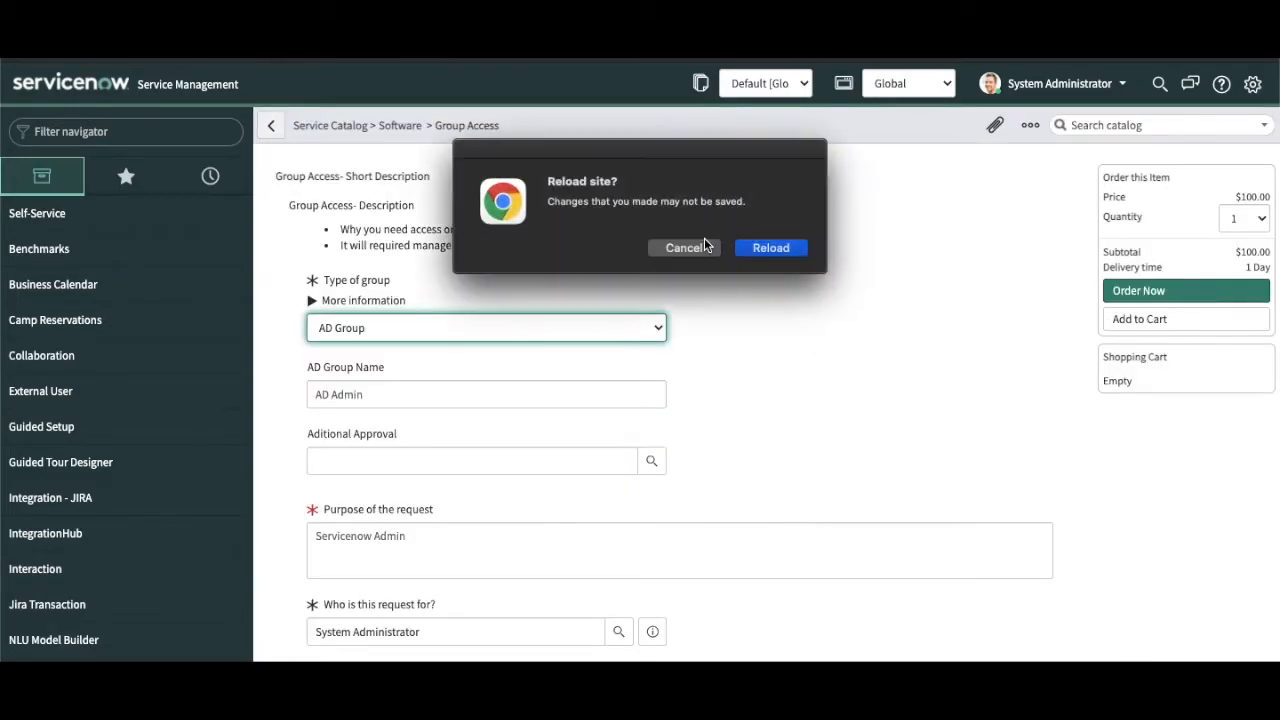
pyautogui.click(808, 256)
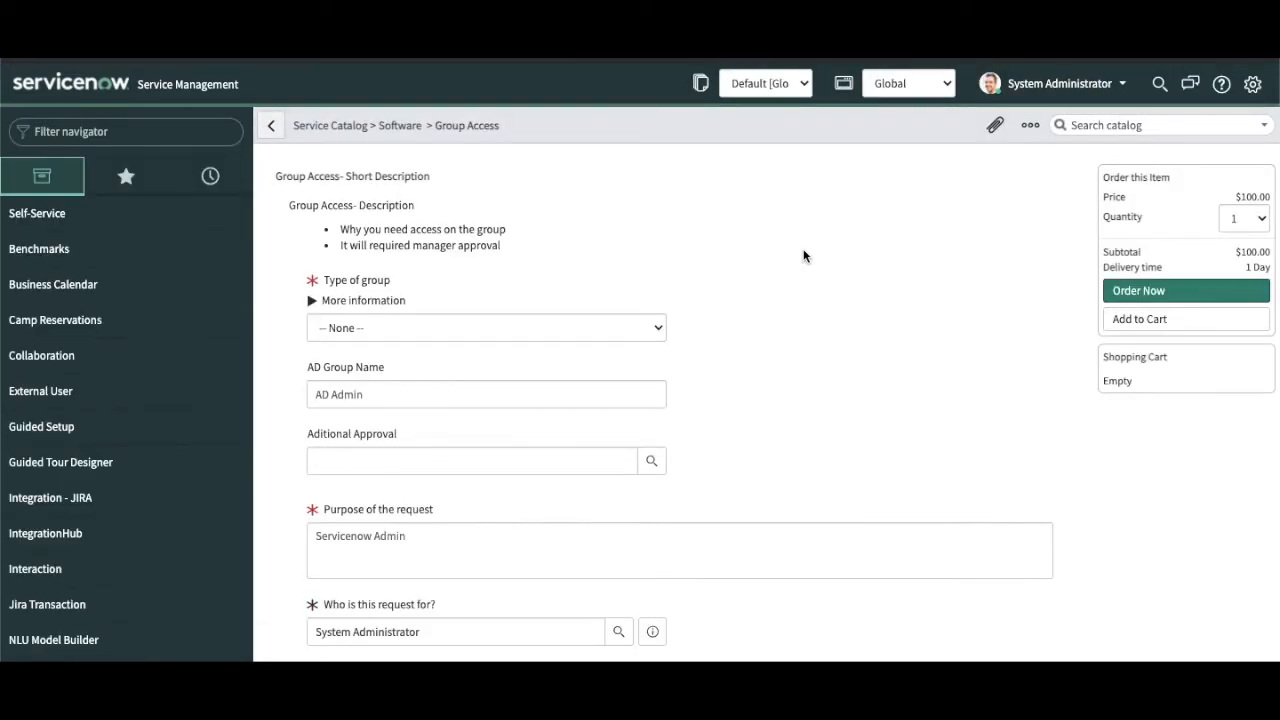
pyautogui.hotkey('shift', 'Tab')
pyautogui.click(388, 394)
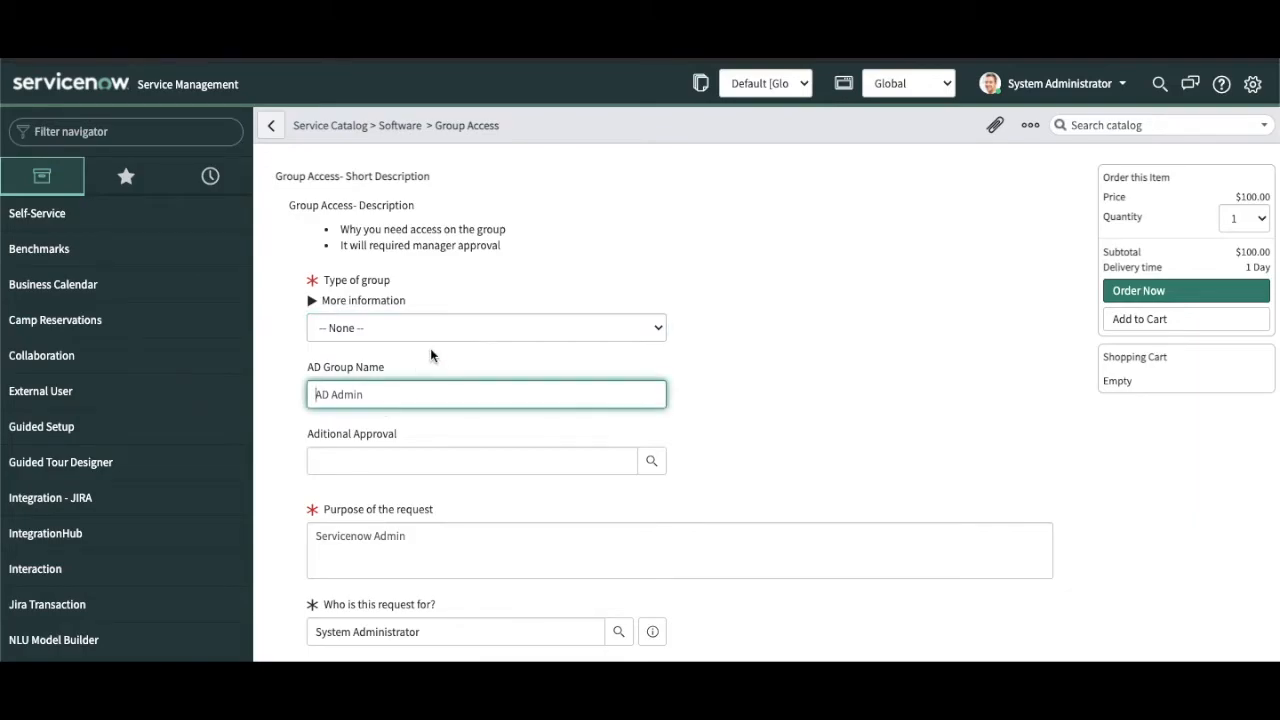
pyautogui.click(436, 330)
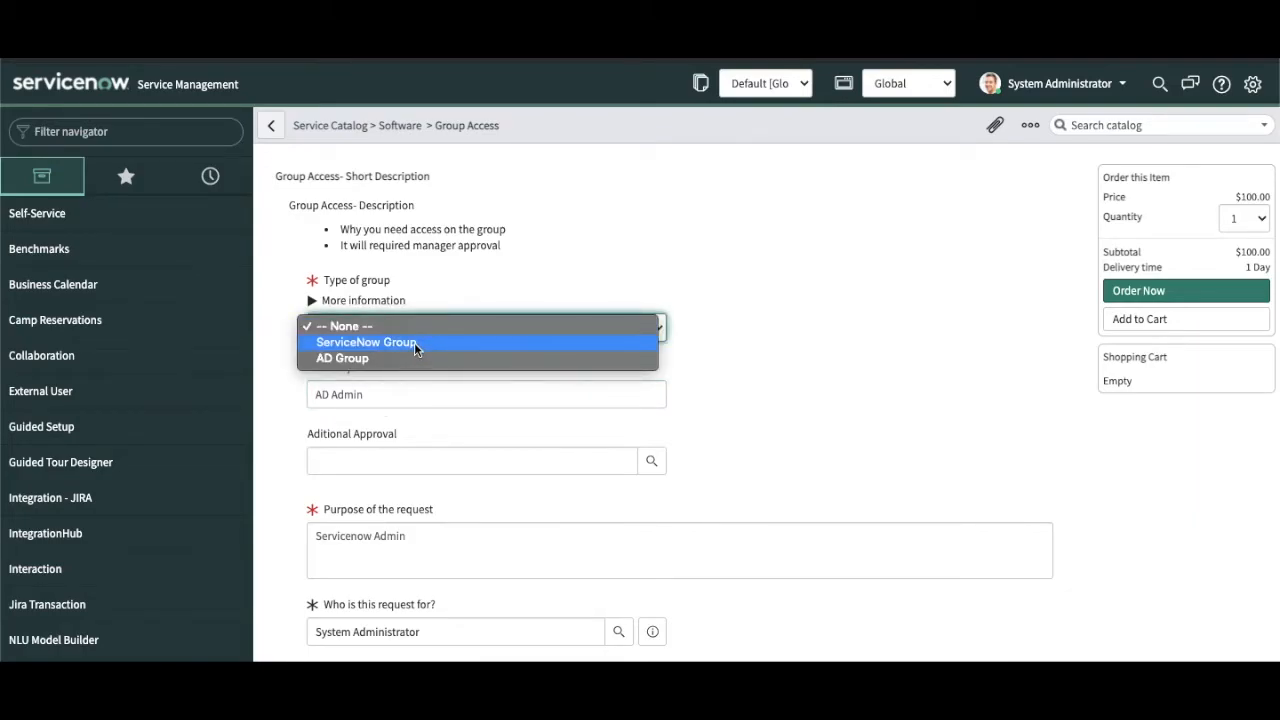
pyautogui.click(414, 342)
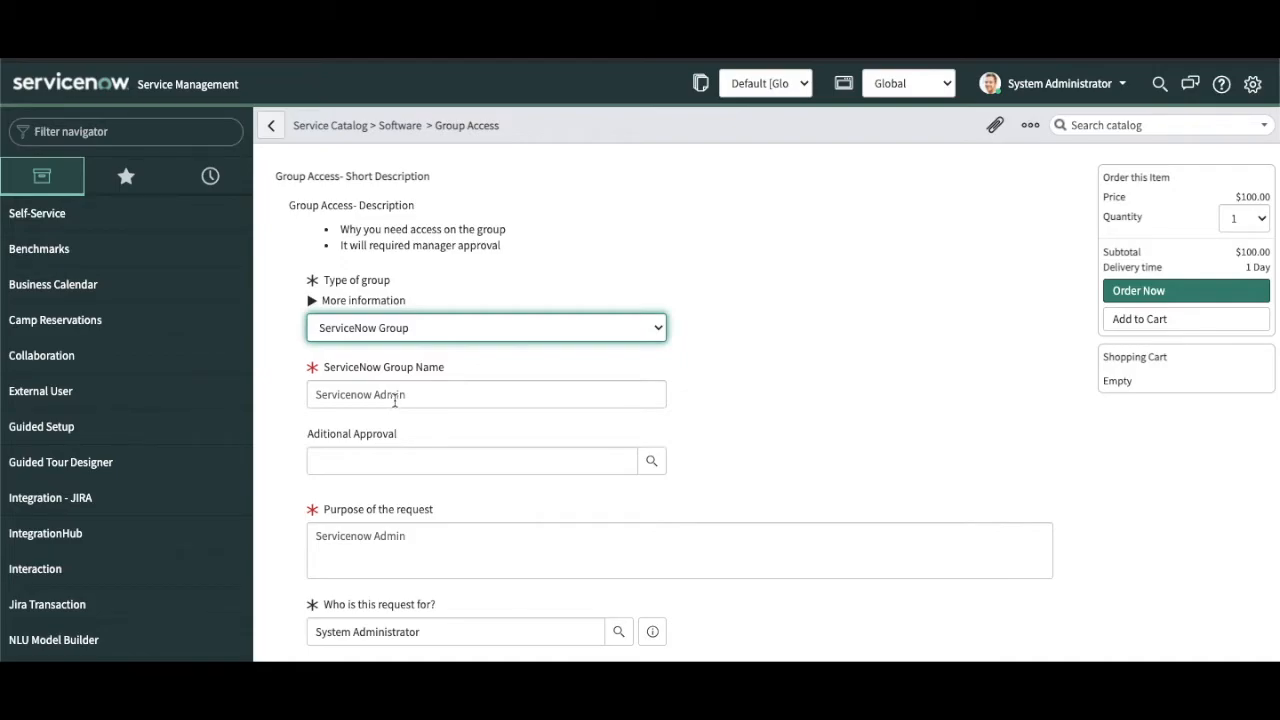
# Step: Switch Type of group between AD Group and ServiceNow Group to test the AD Group Name field
pyautogui.click(447, 330)
pyautogui.click(416, 343)
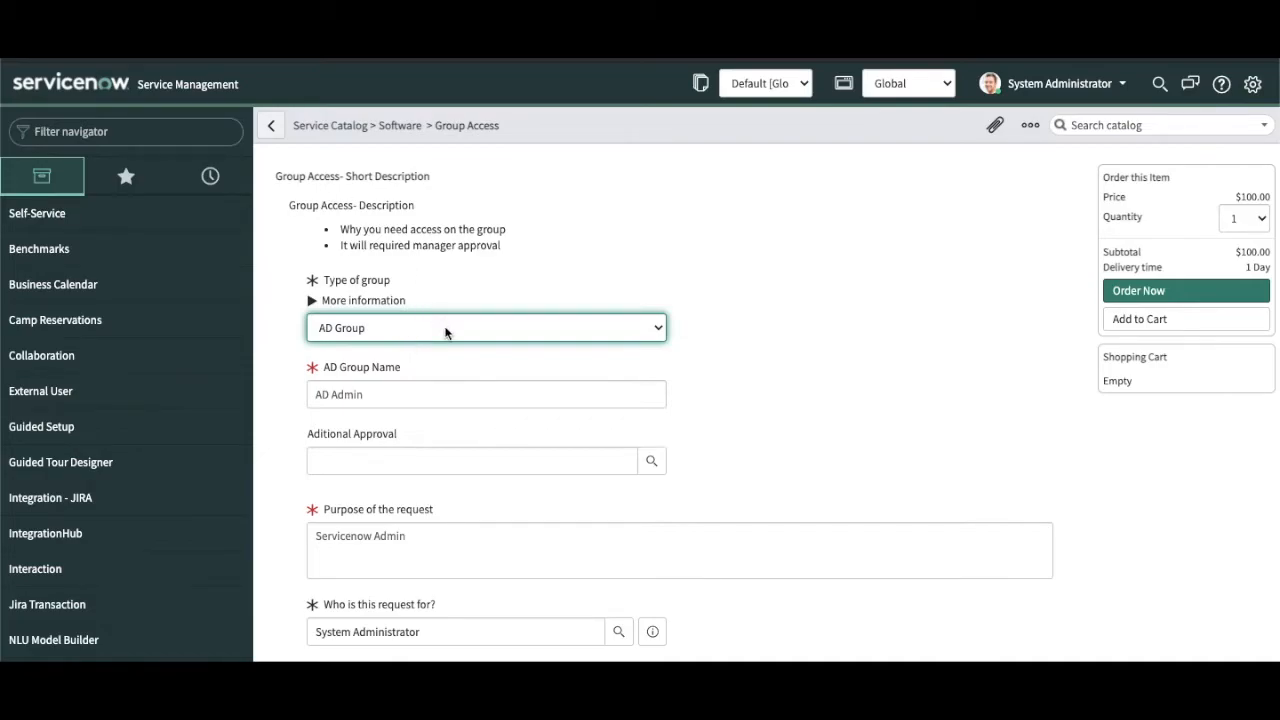
pyautogui.click(443, 330)
pyautogui.click(423, 311)
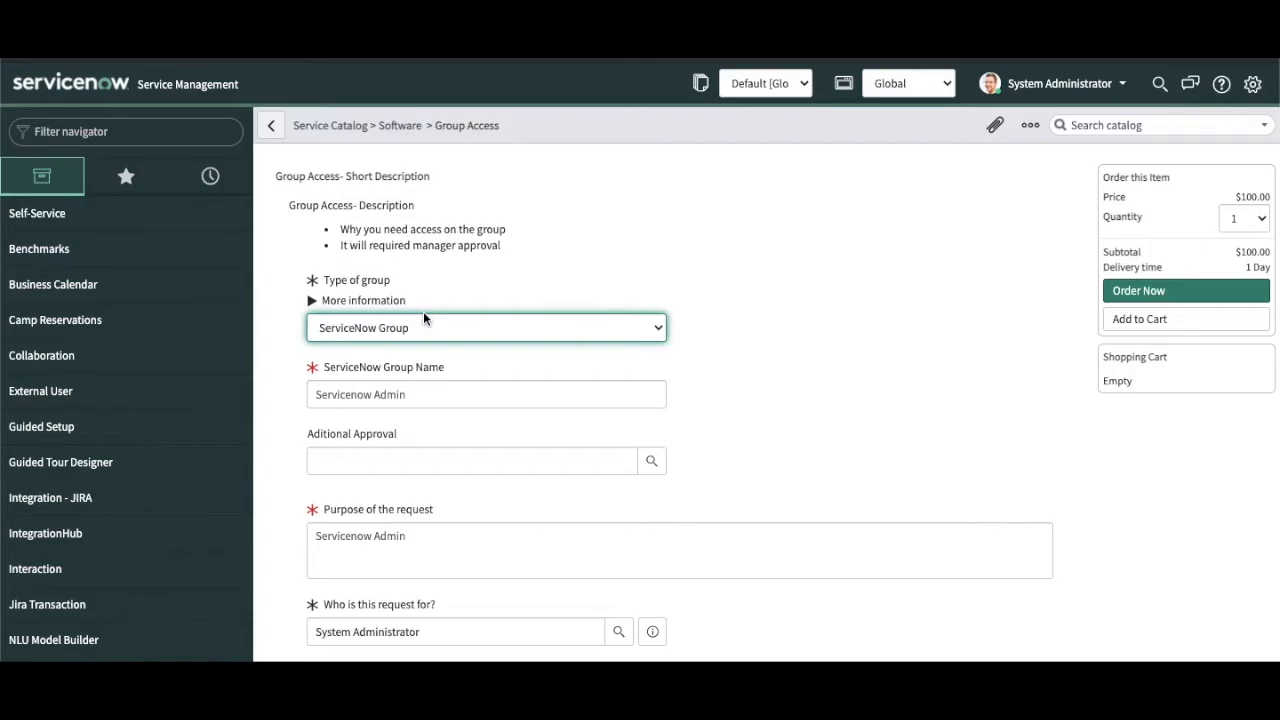
pyautogui.click(400, 325)
pyautogui.click(381, 342)
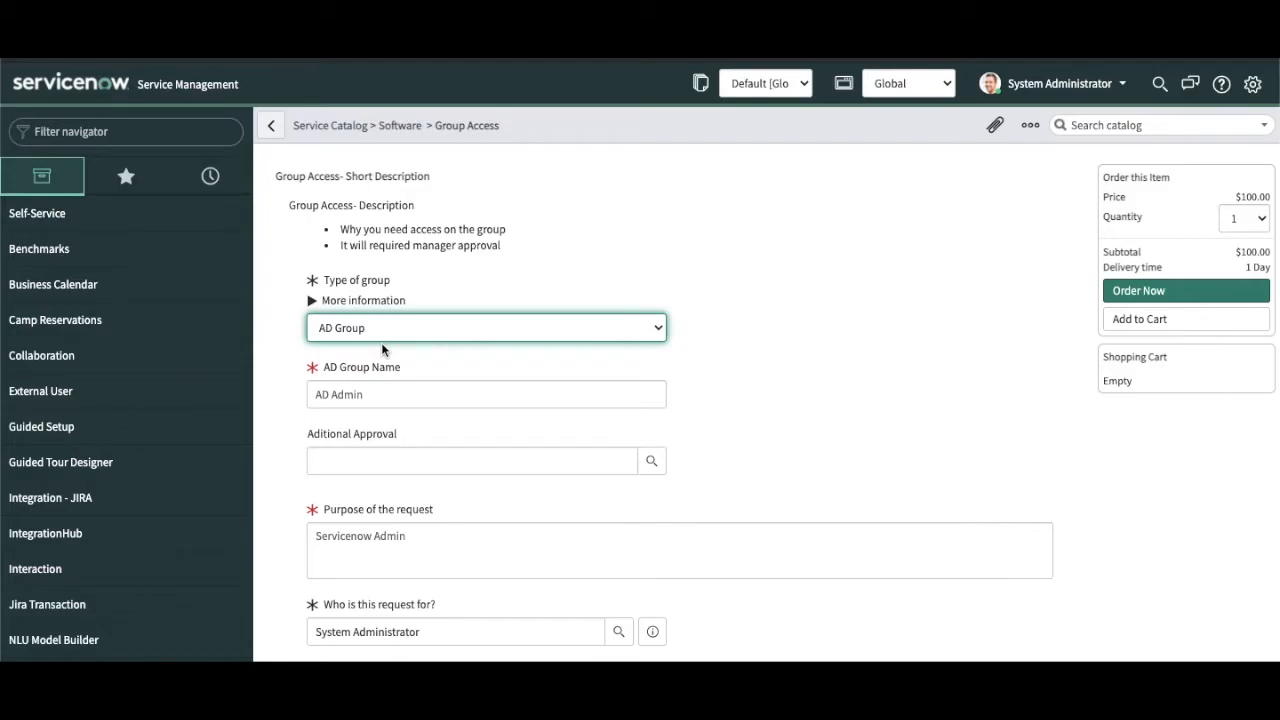
# Step: Reload the order form again and open the Type of group choices
pyautogui.press('super+r')
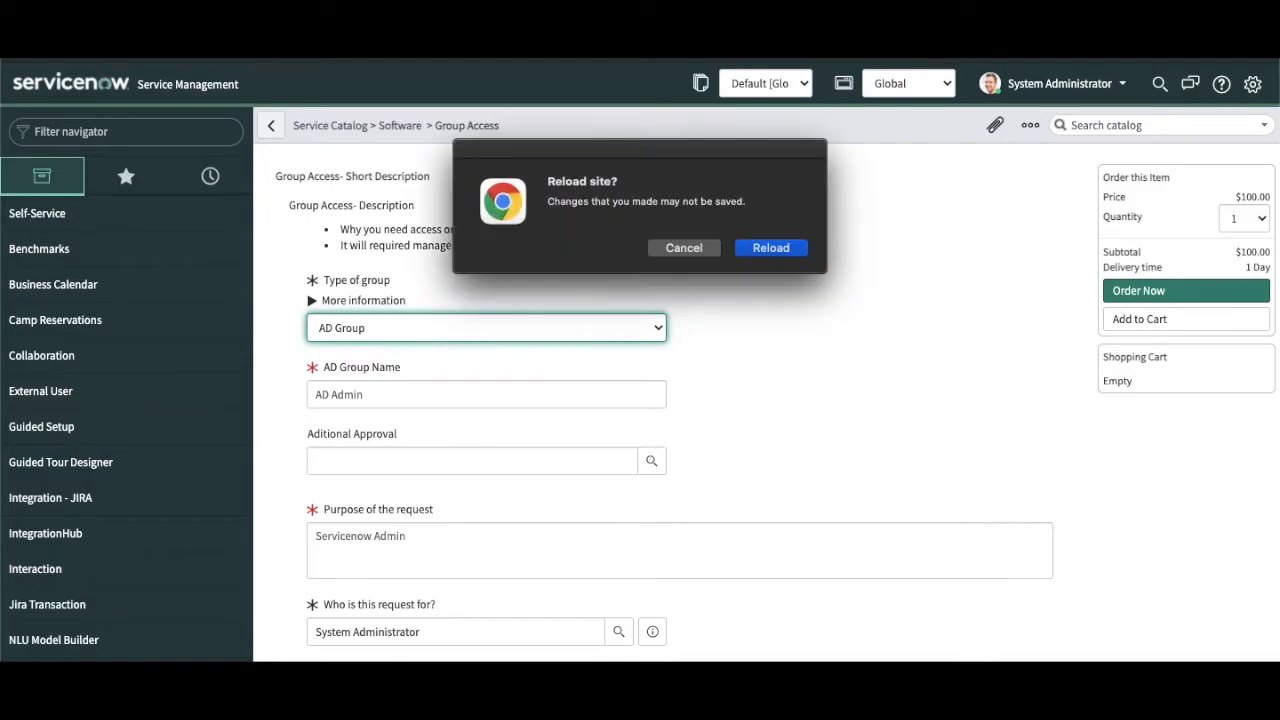
pyautogui.click(790, 250)
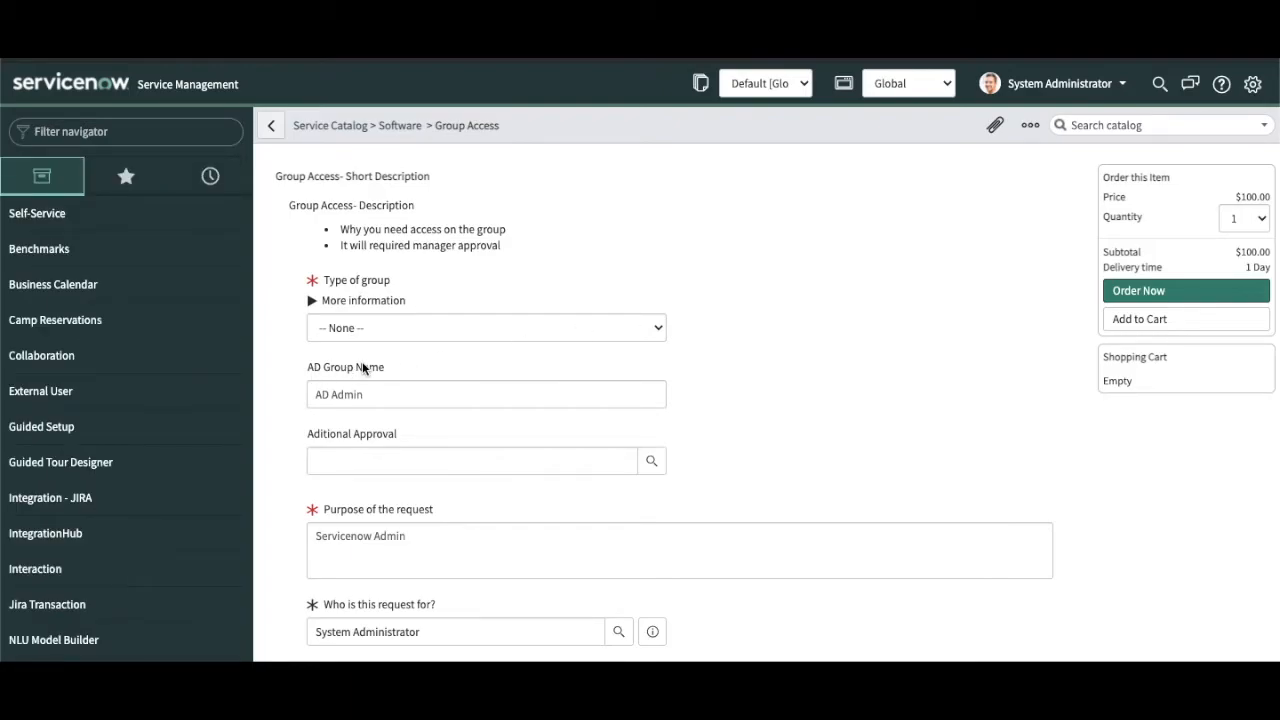
pyautogui.click(390, 321)
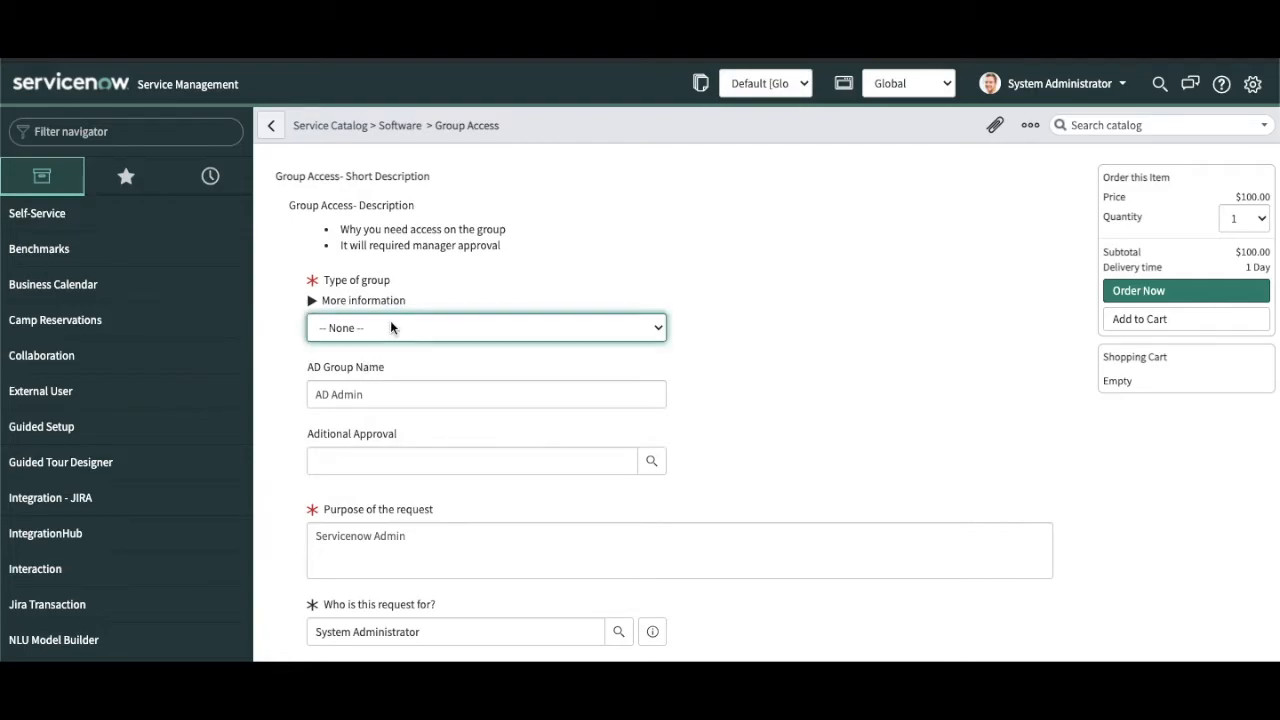
# Step: Leave Type of group at -- None --, then set the Group type AD script's UI Type to All
pyautogui.press('Escape')
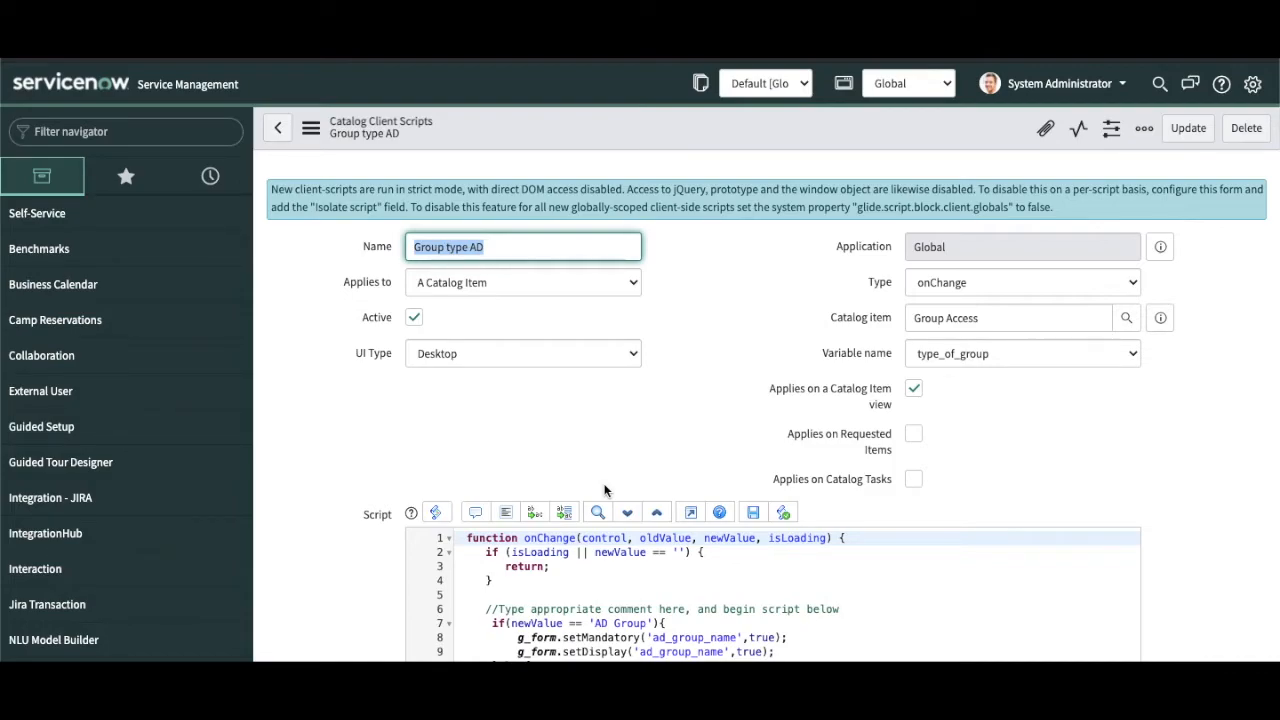
pyautogui.scroll(-2, 604, 490)
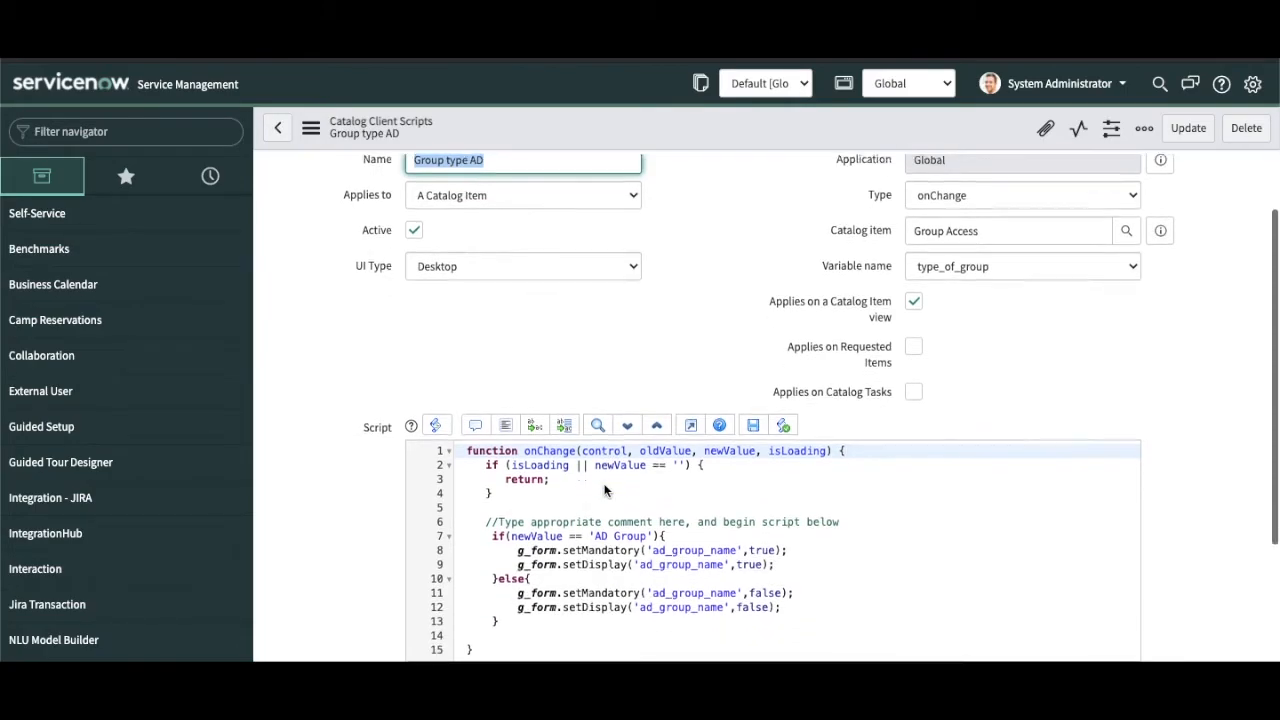
pyautogui.click(571, 235)
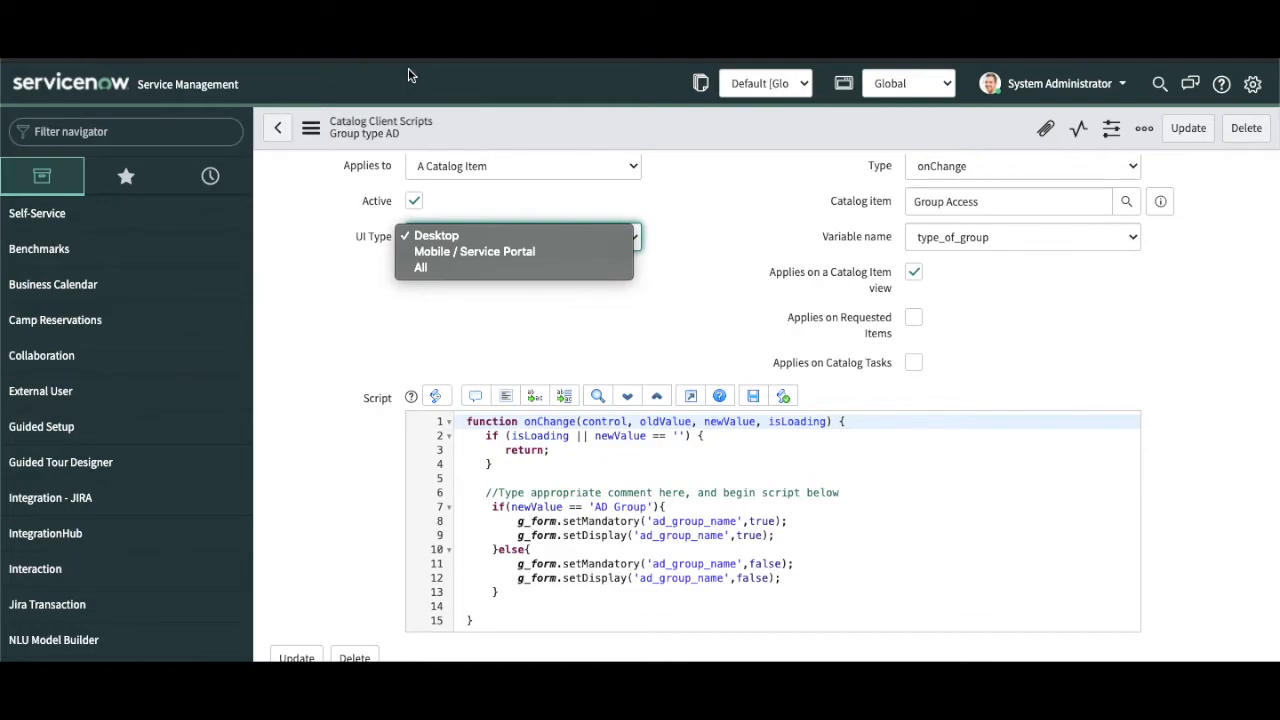
pyautogui.click(421, 270)
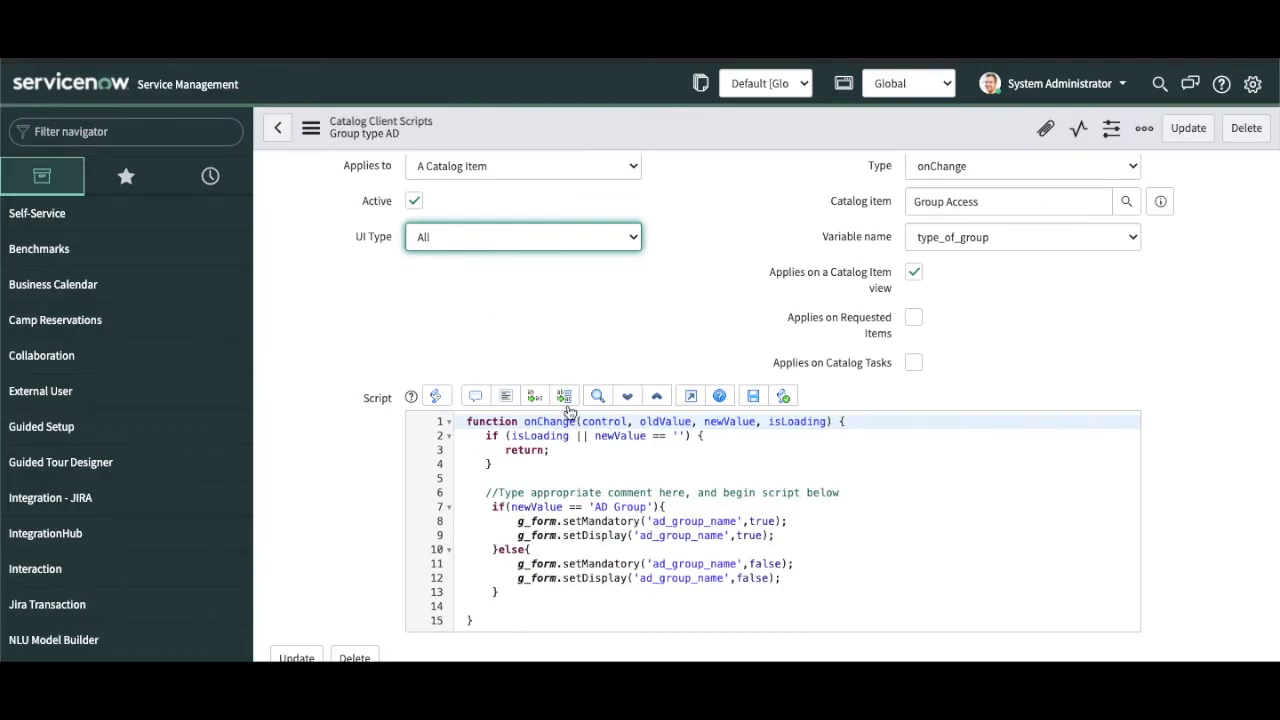
pyautogui.click(729, 436)
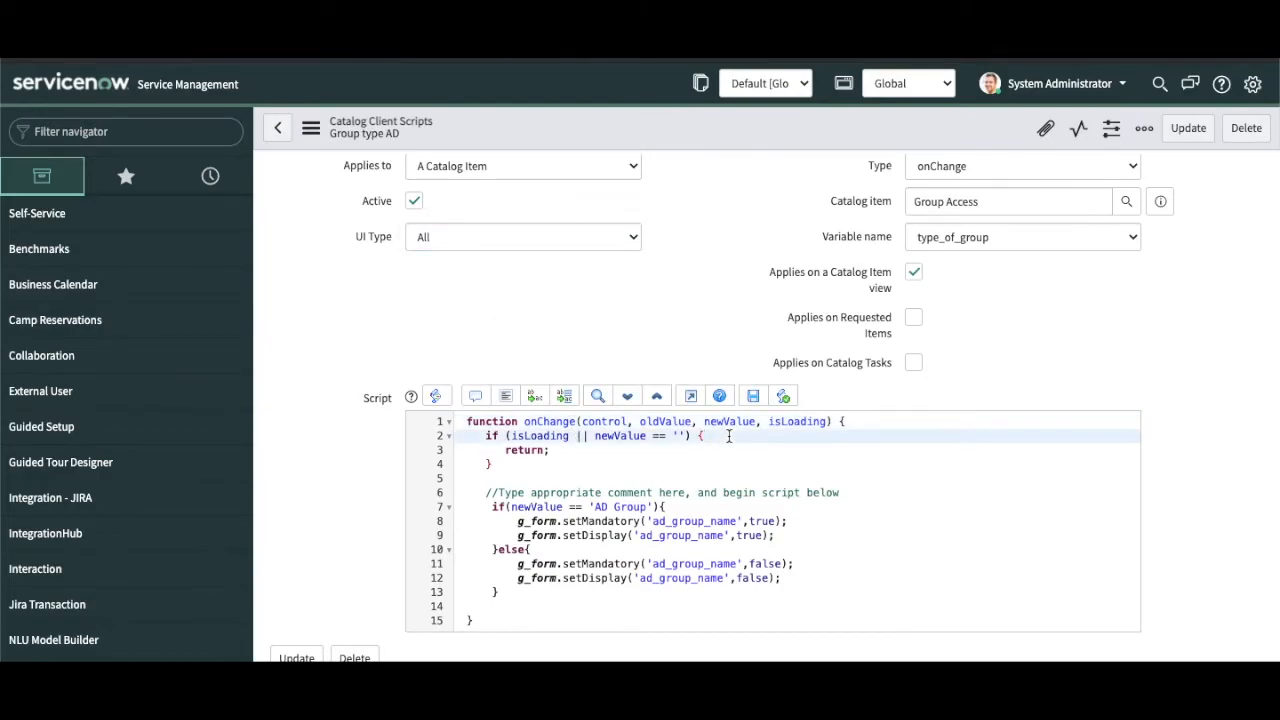
# Step: Add setDisplay('ad_group_name',false) before return in the empty-value check, fix indentation, and save
pyautogui.press('Return')
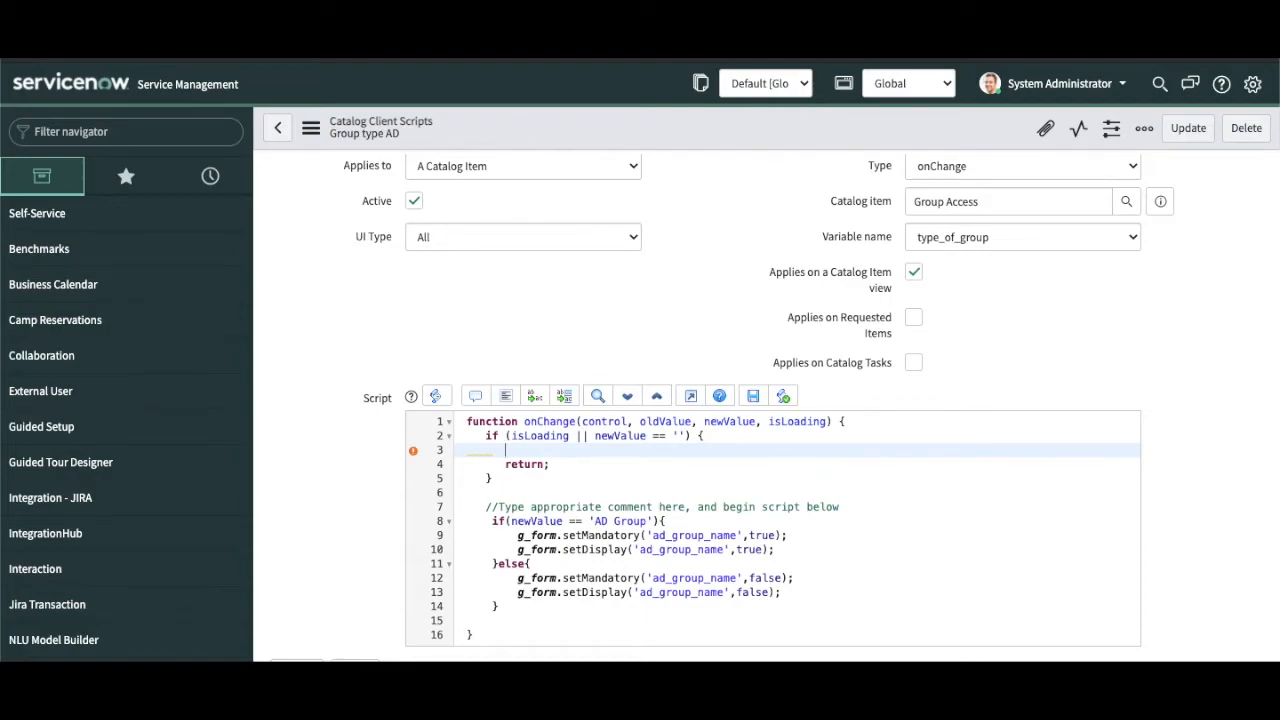
pyautogui.moveTo(791, 592); pyautogui.dragTo(518, 595)
pyautogui.hotkey('ctrl', 'c')
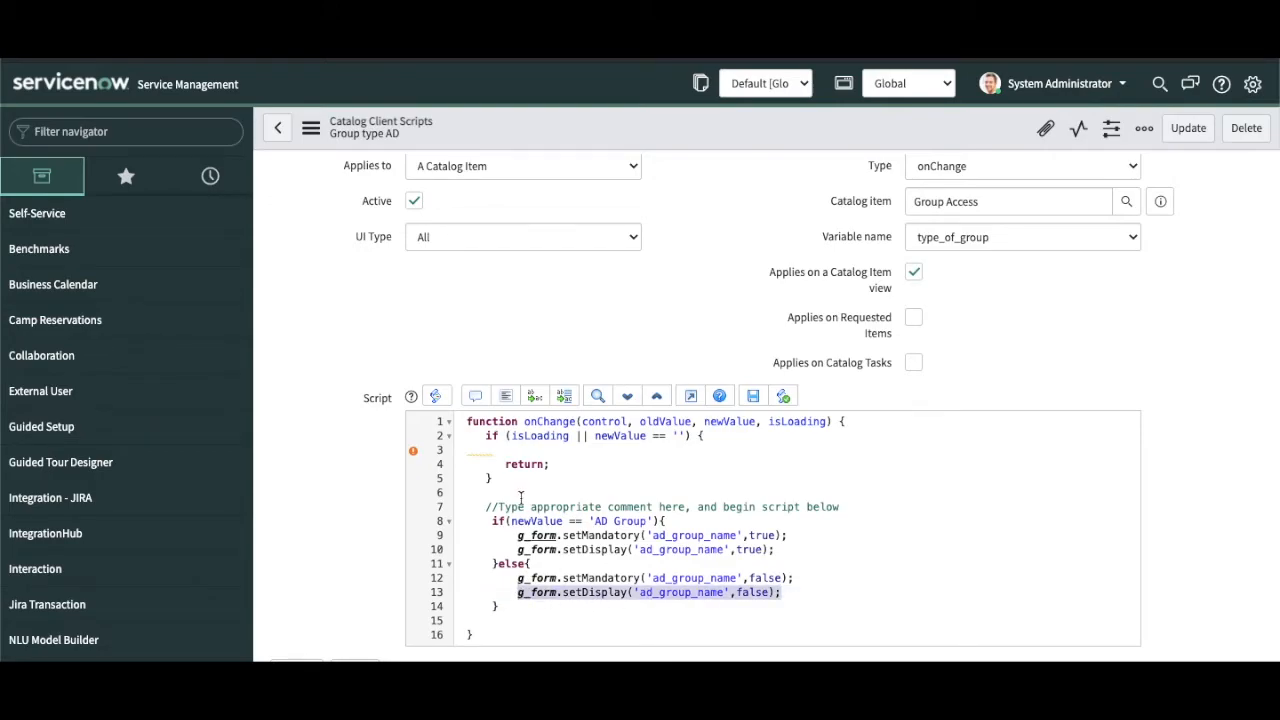
pyautogui.click(519, 450)
pyautogui.hotkey('ctrl', 'v')
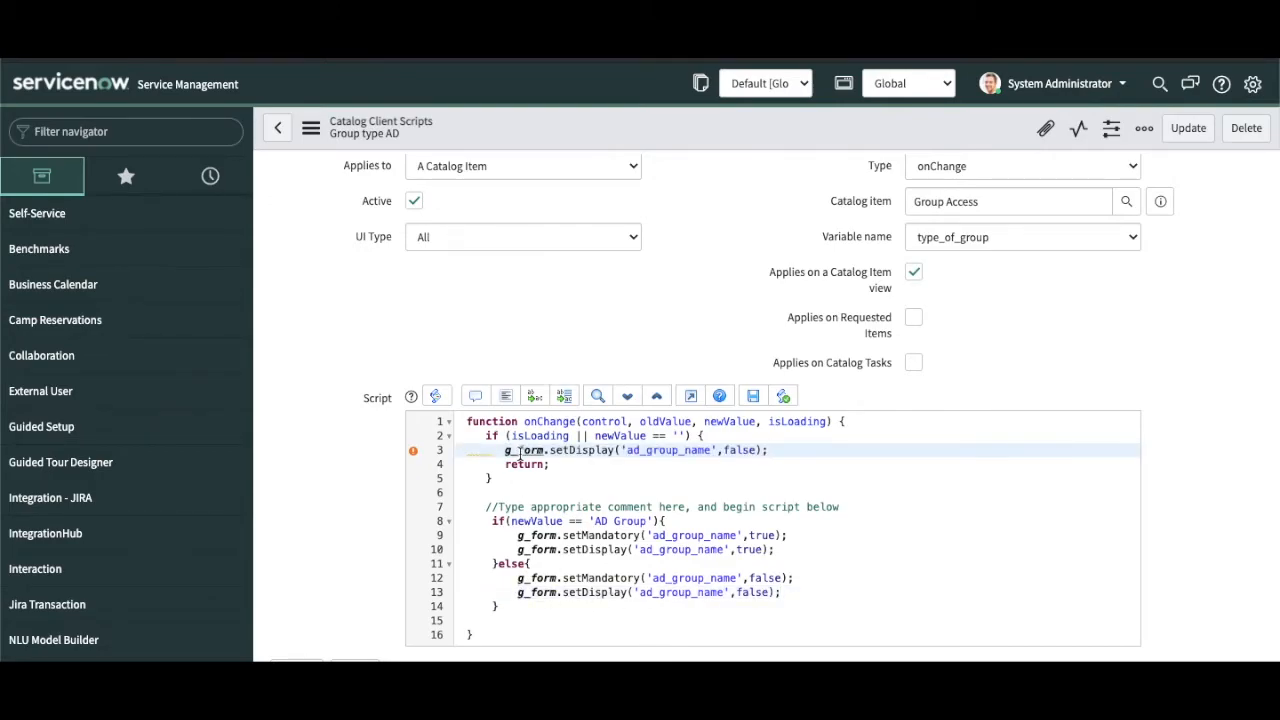
pyautogui.click(505, 450)
pyautogui.press('BackSpace')
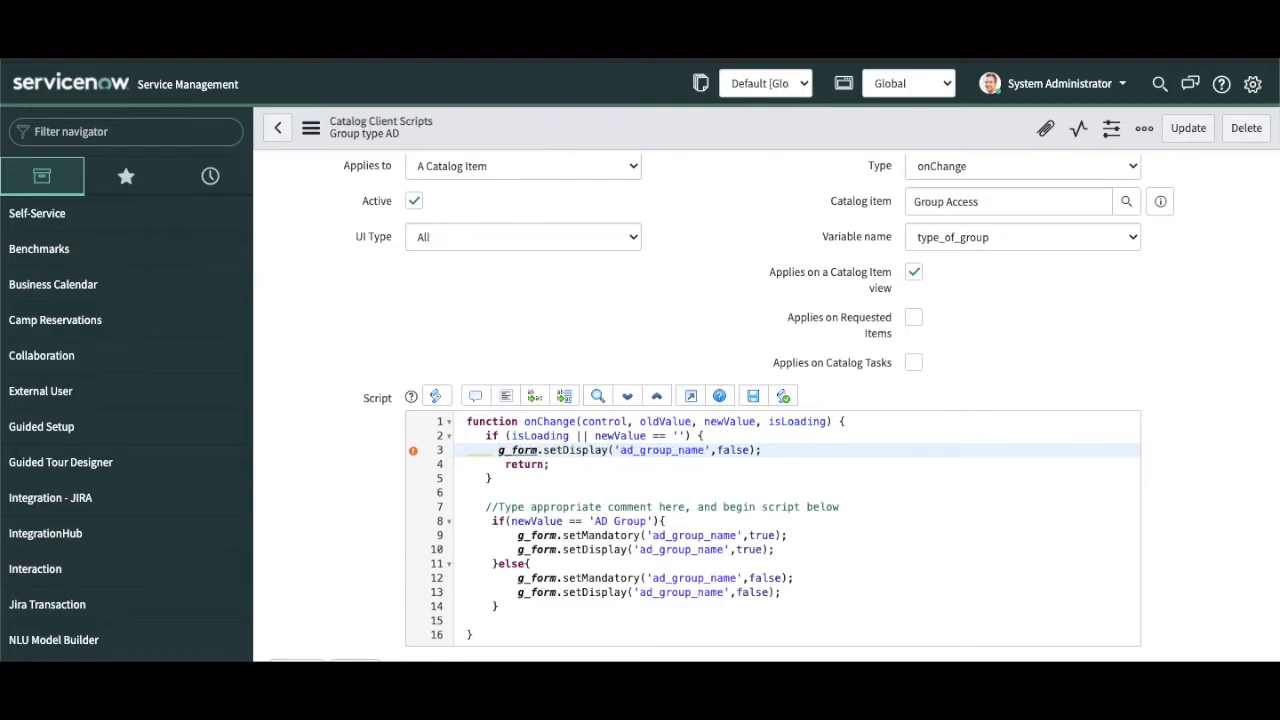
pyautogui.press('BackSpace')
pyautogui.press('BackSpace')
pyautogui.press('BackSpace')
pyautogui.press('BackSpace')
pyautogui.press('BackSpace')
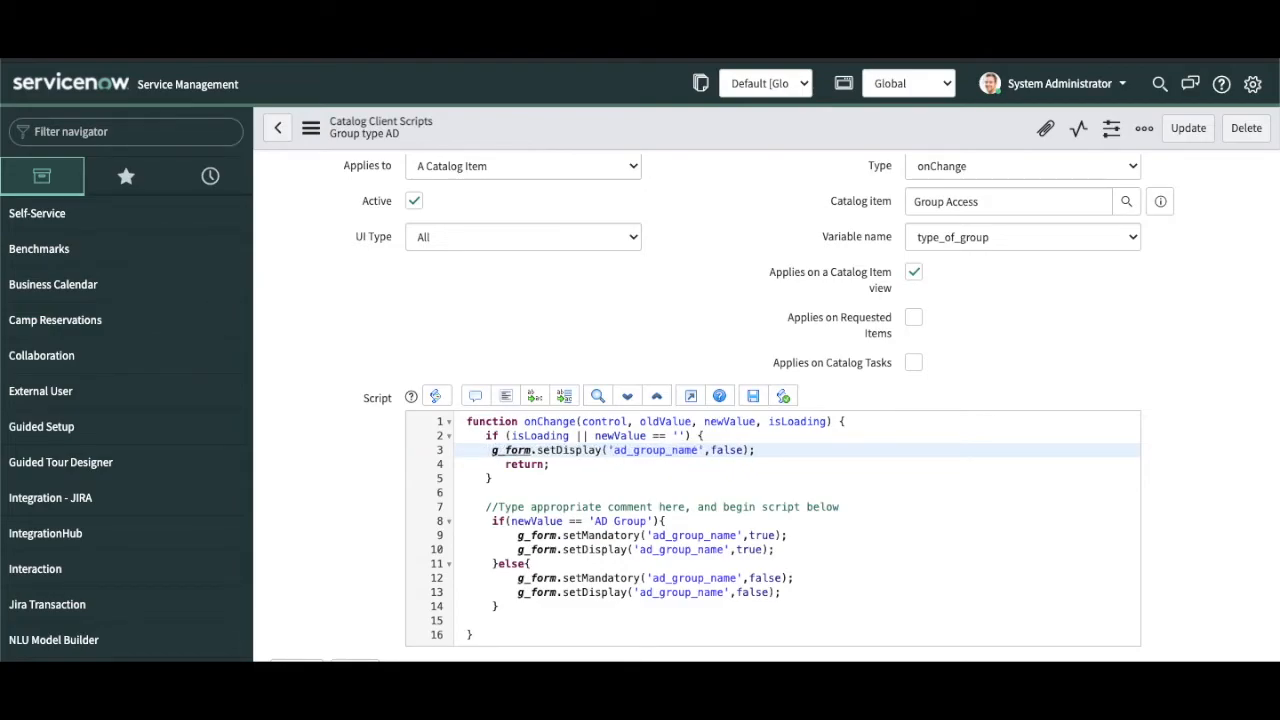
pyautogui.press('BackSpace')
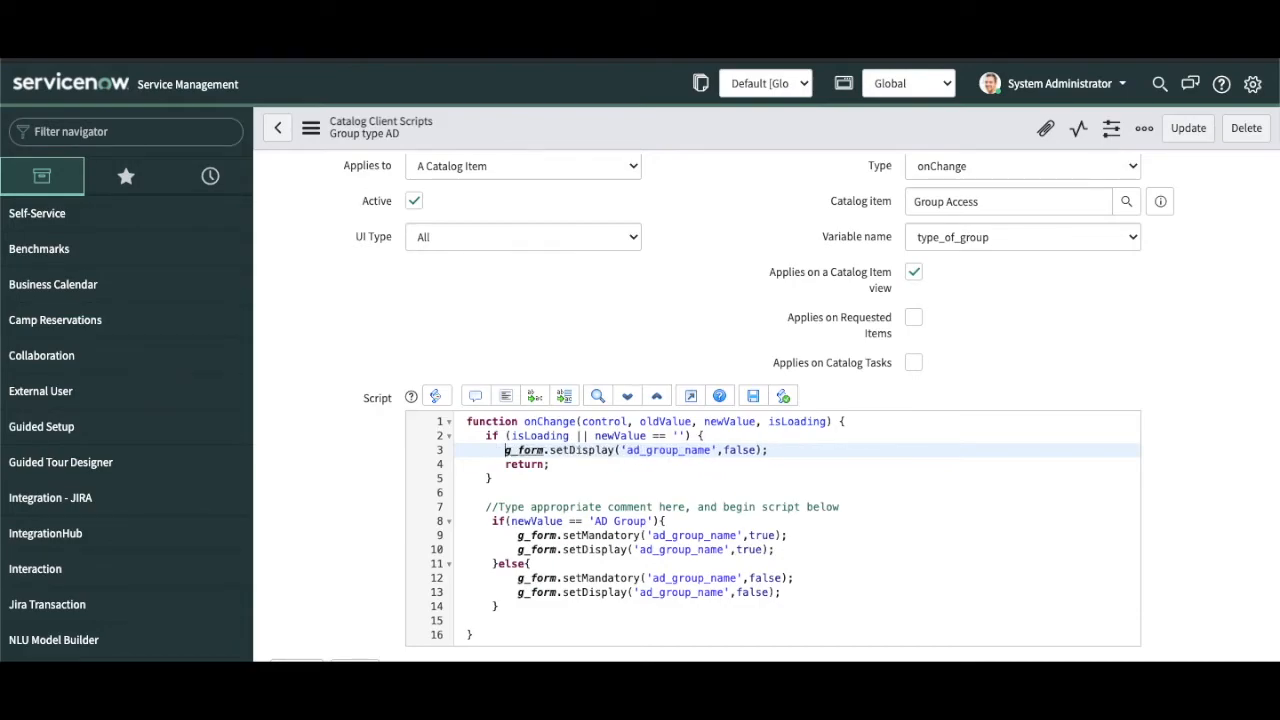
pyautogui.rightClick(574, 115)
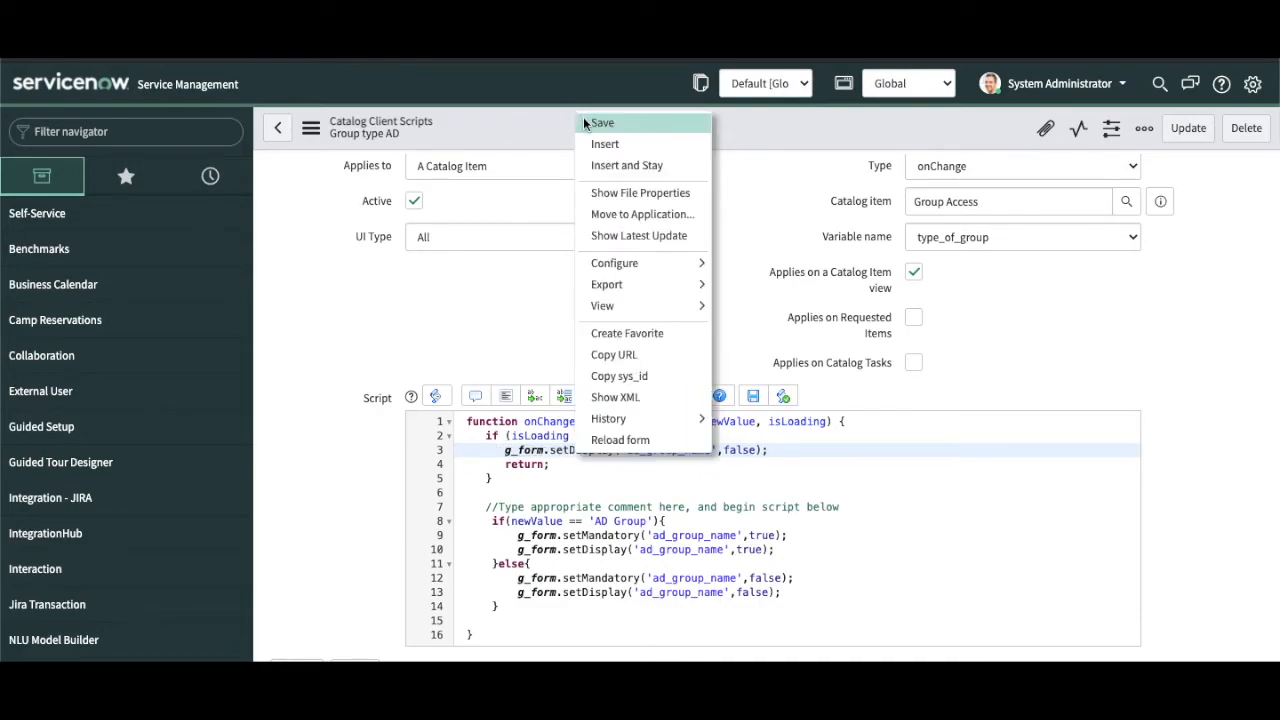
pyautogui.click(600, 123)
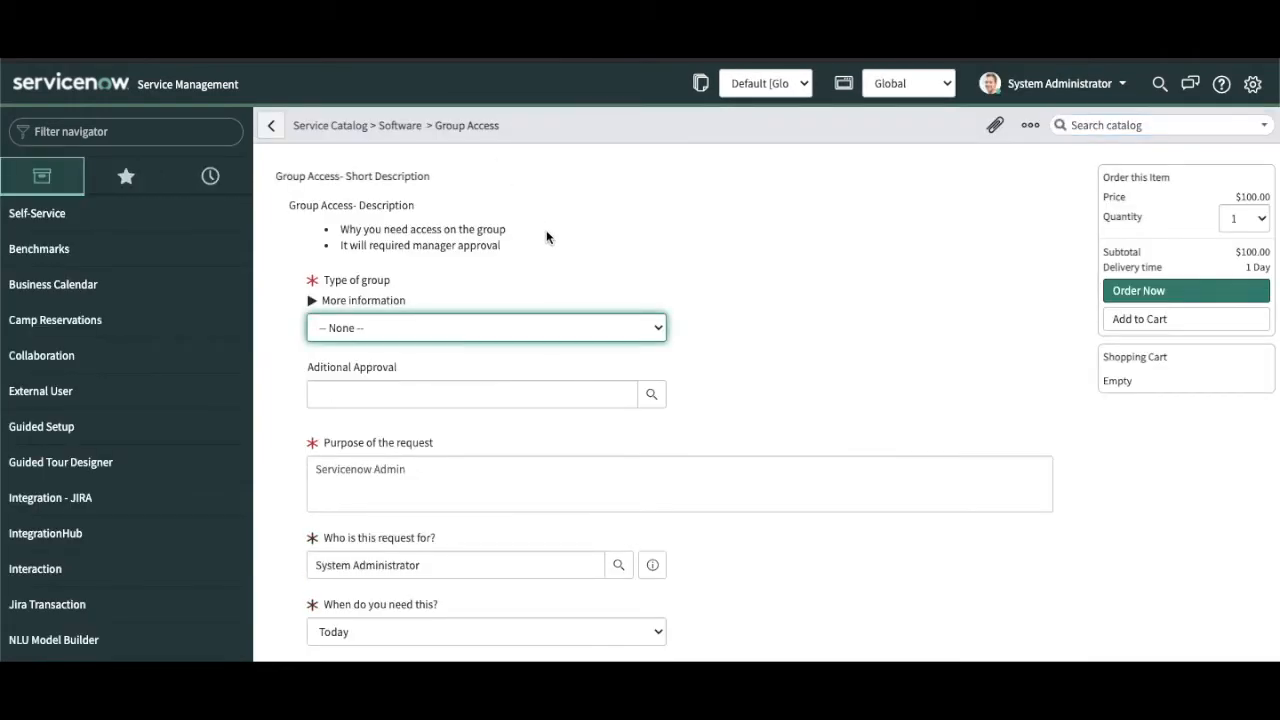
pyautogui.click(490, 327)
pyautogui.click(442, 343)
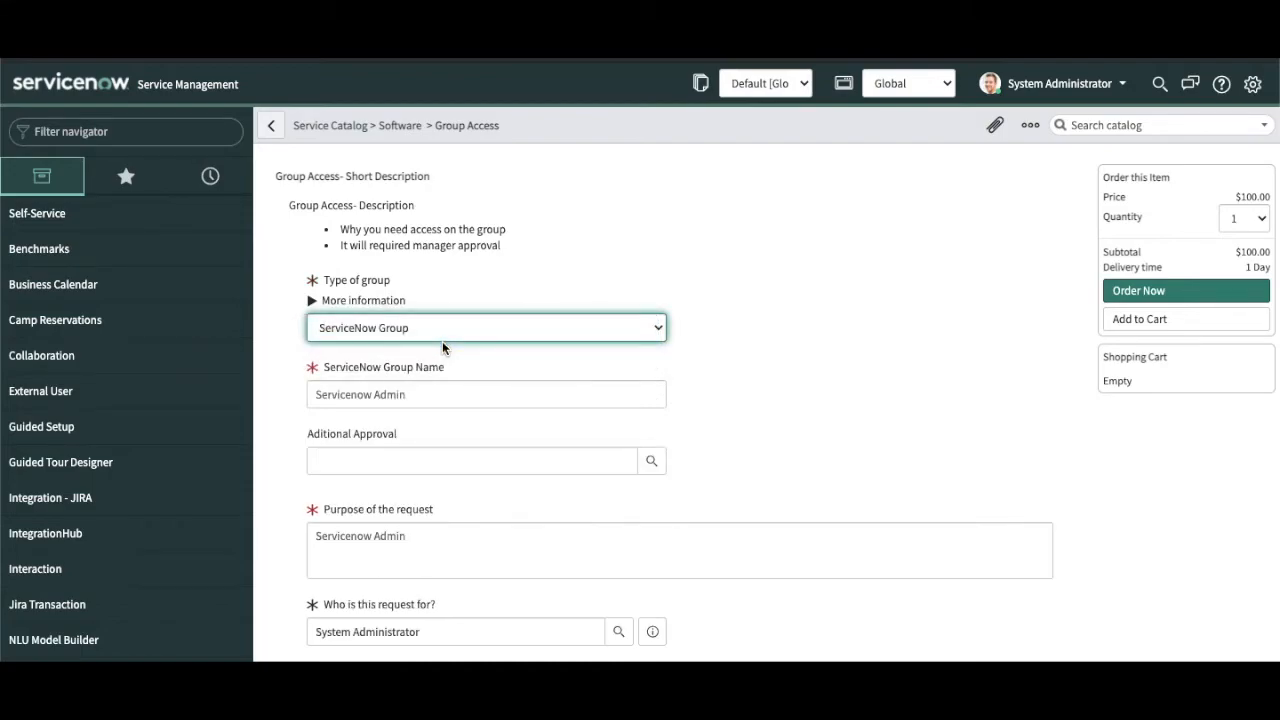
pyautogui.click(432, 326)
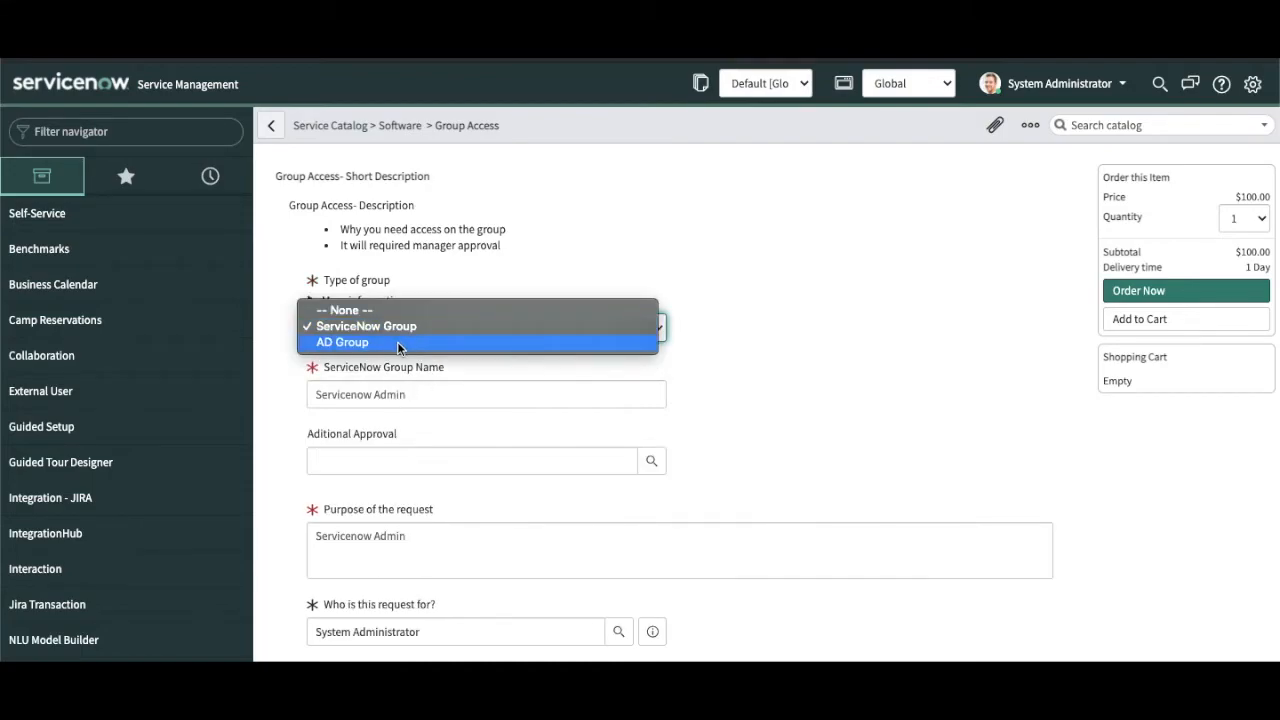
pyautogui.click(397, 341)
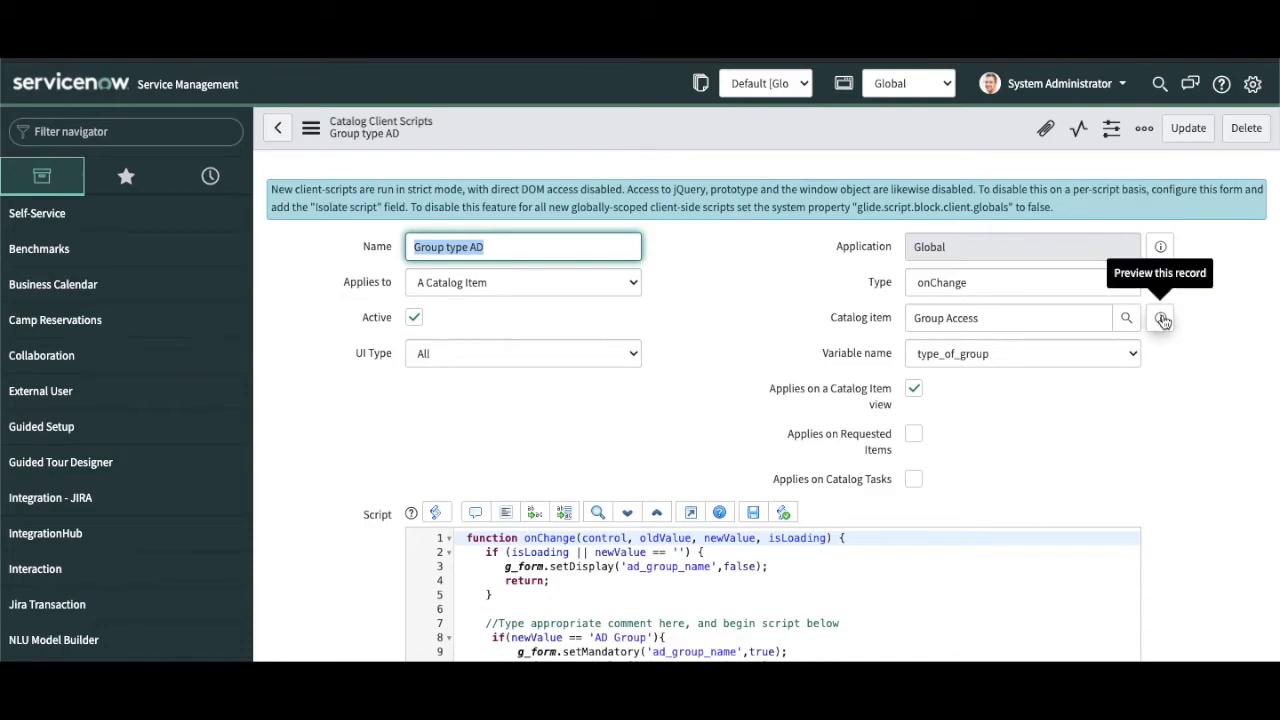
# Step: Preview the linked Group Access catalog item from the order form and open its record
pyautogui.moveTo(789, 395)
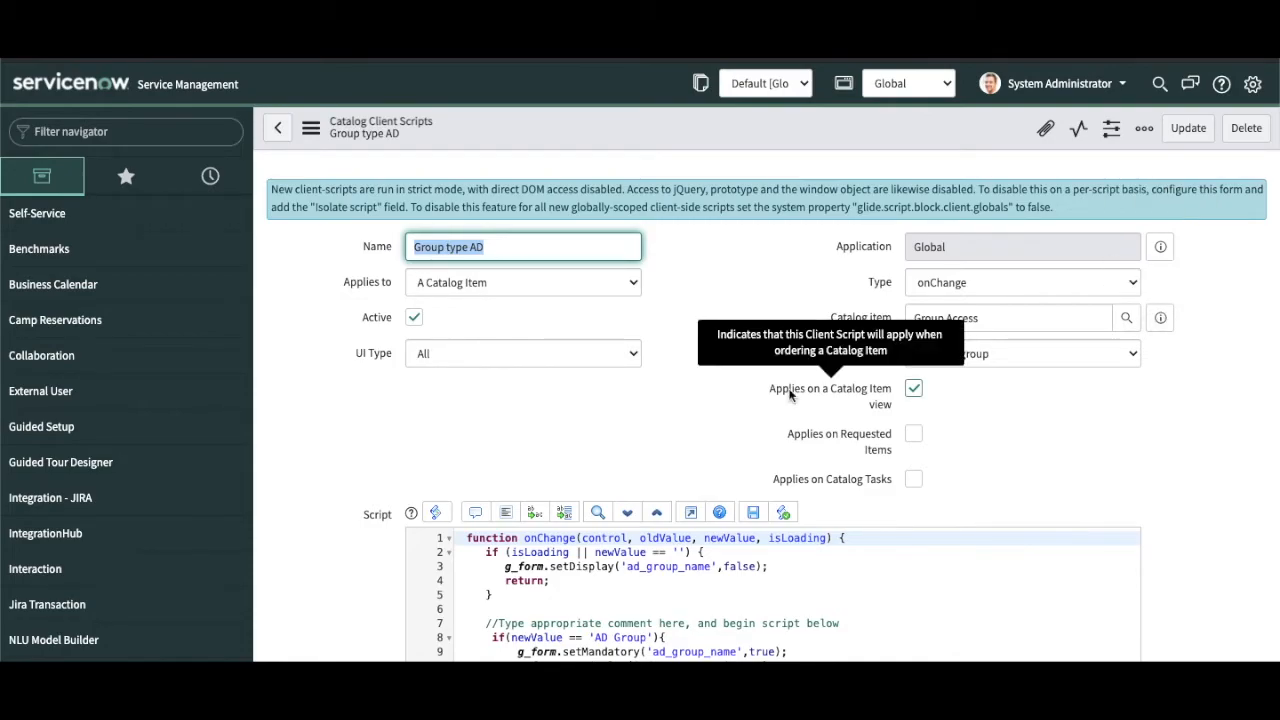
pyautogui.scroll(-1, 789, 395)
pyautogui.click(1160, 264)
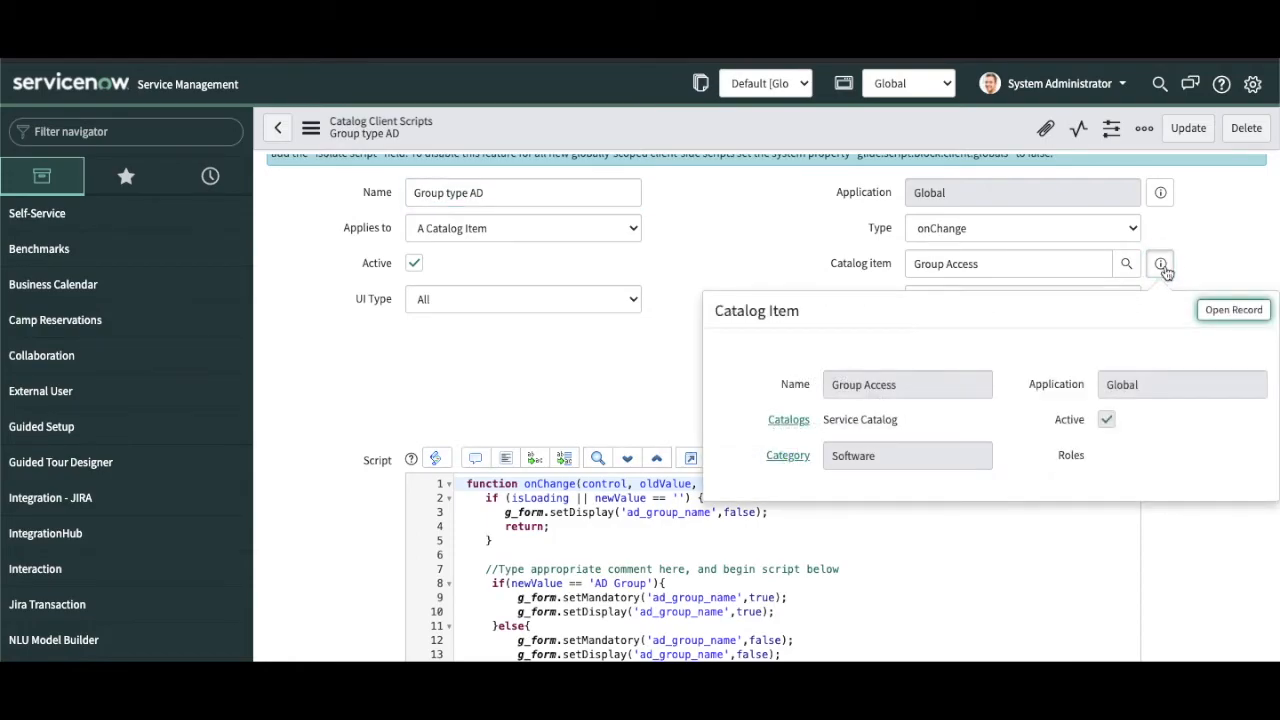
pyautogui.click(1232, 310)
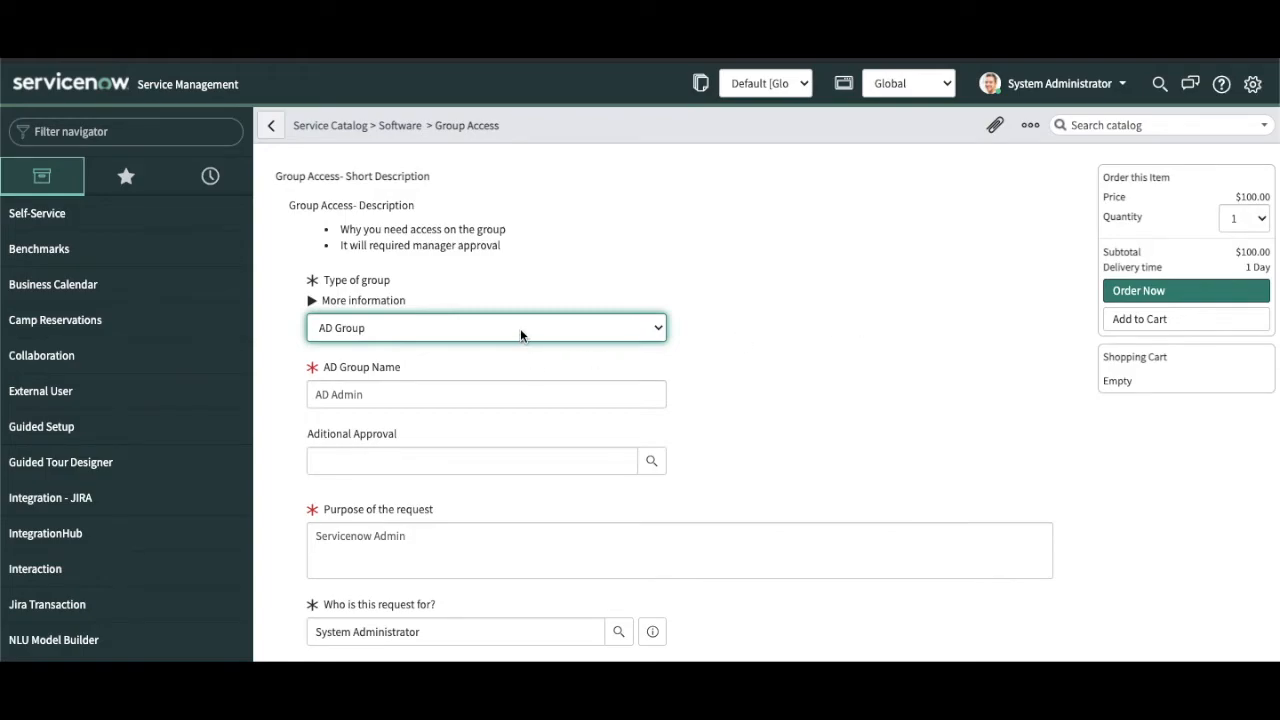
pyautogui.click(754, 323)
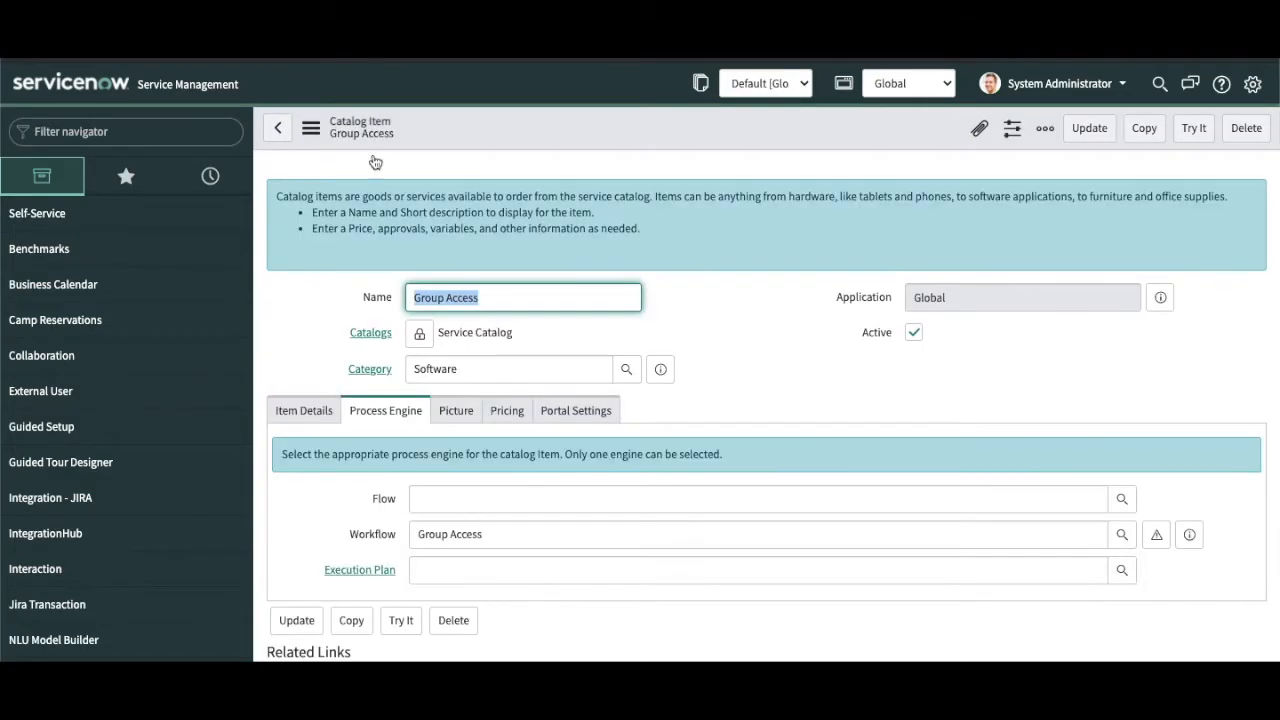
# Step: Show the Variables (5) related list, from Type of group to Purpose of the request
pyautogui.scroll(-5, 292, 412)
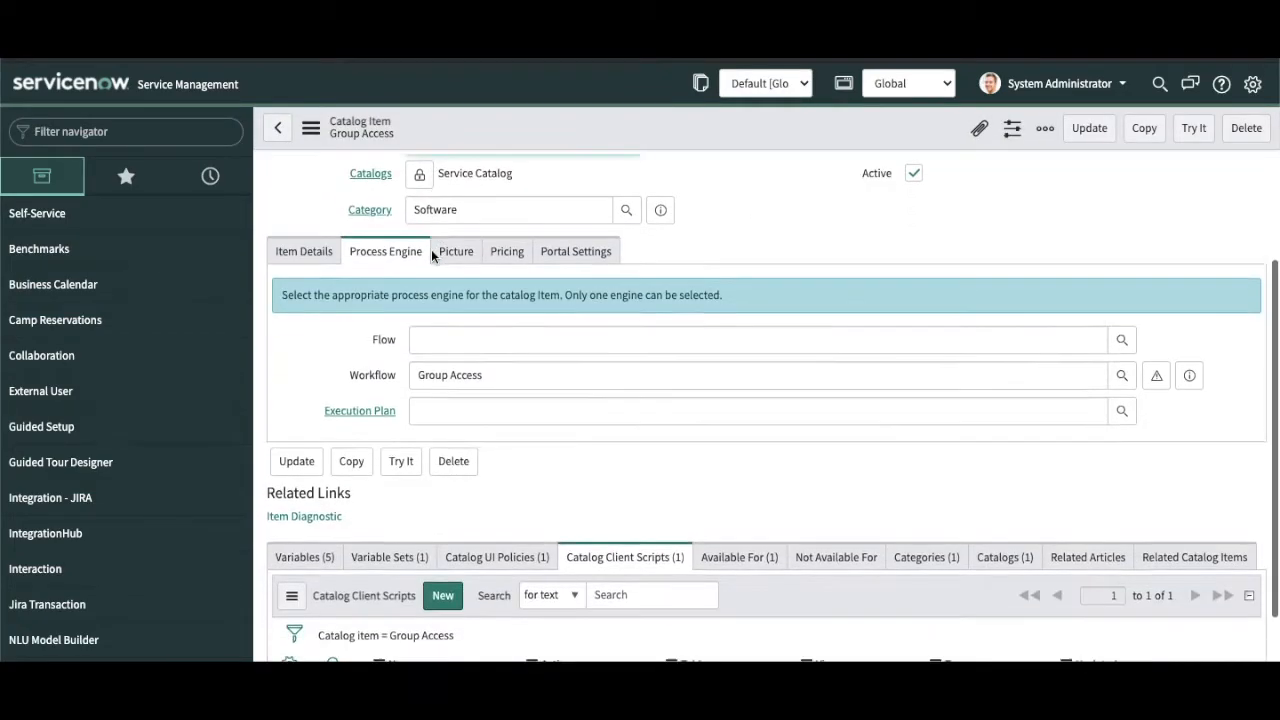
pyautogui.click(300, 428)
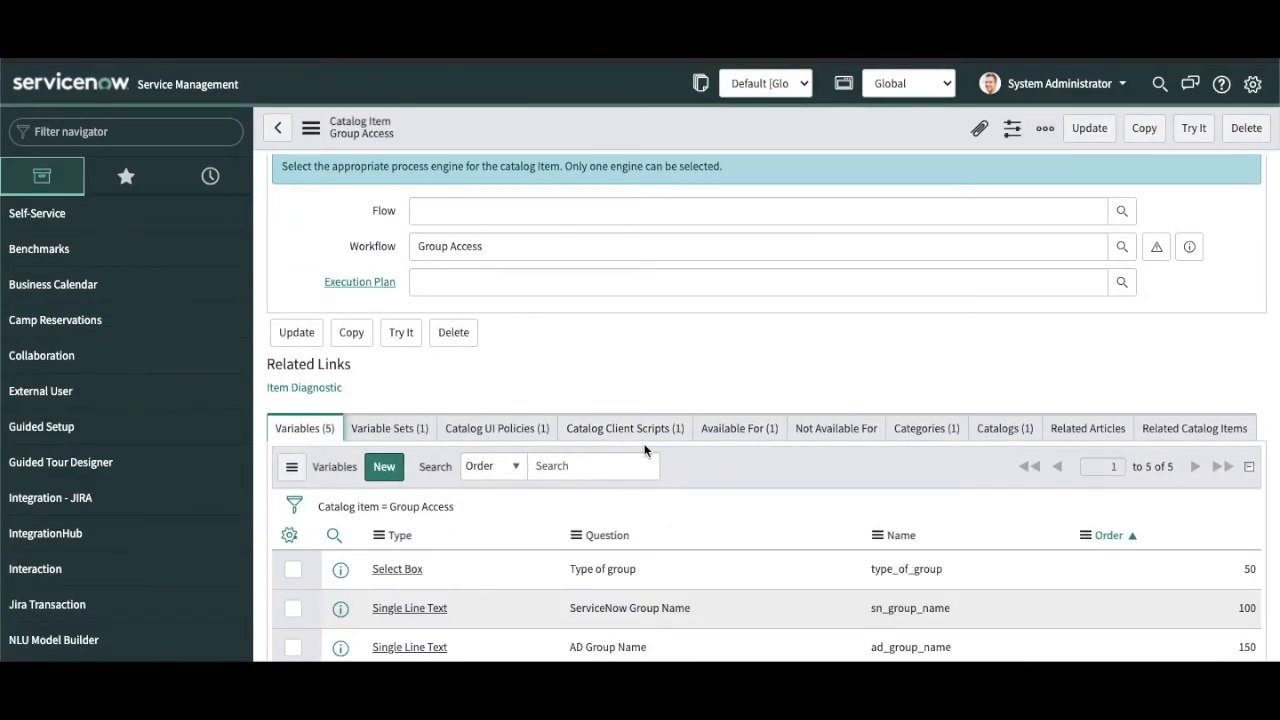
pyautogui.scroll(-2, 645, 451)
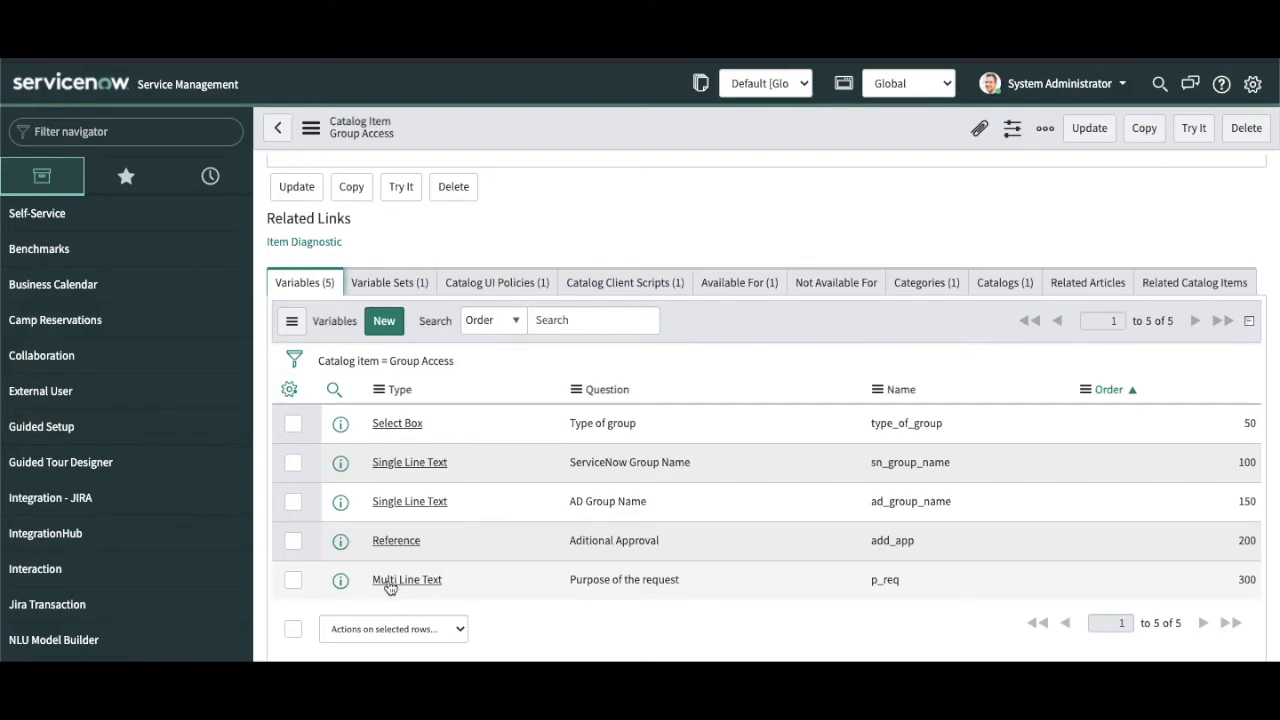
pyautogui.click(401, 186)
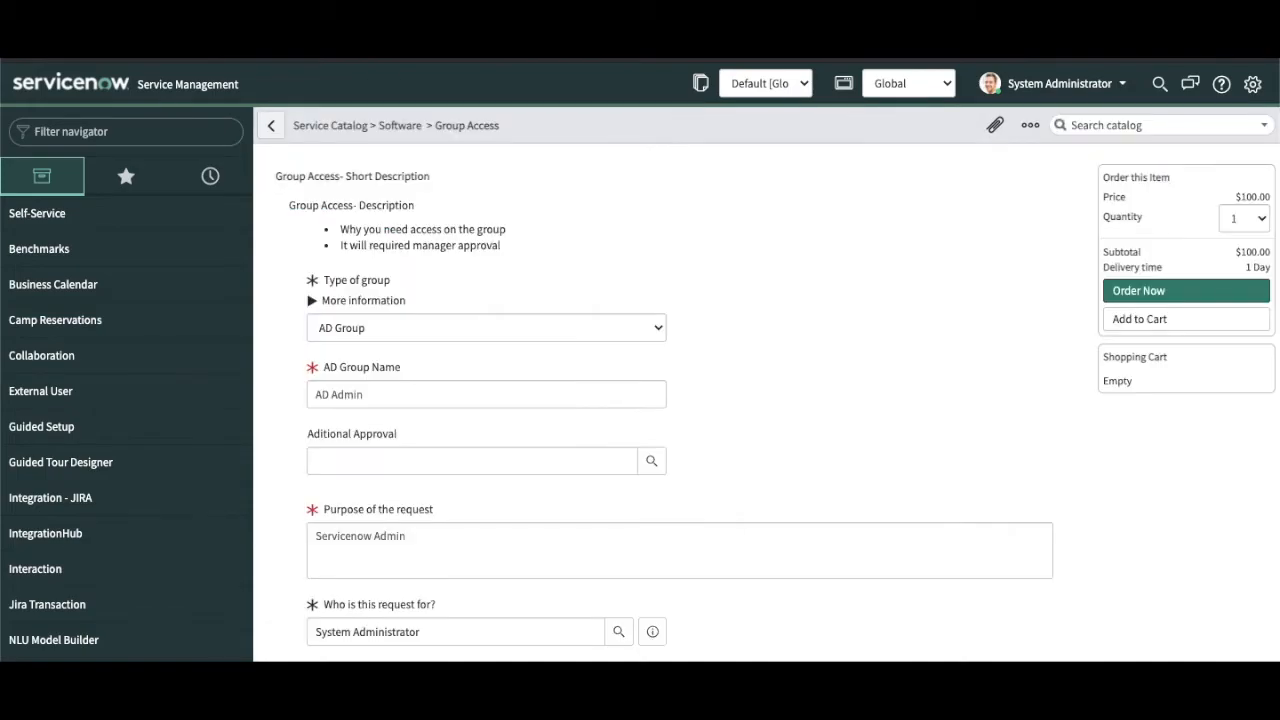
pyautogui.scroll(-1, 509, 516)
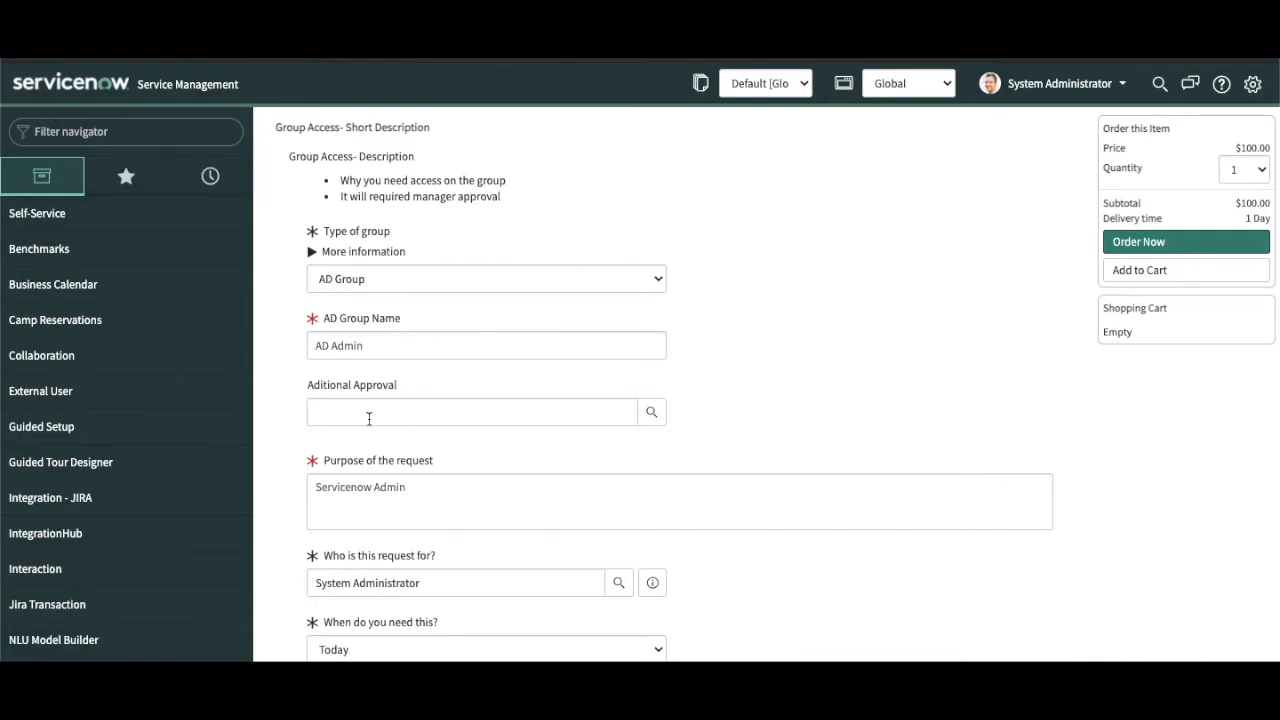
pyautogui.click(375, 285)
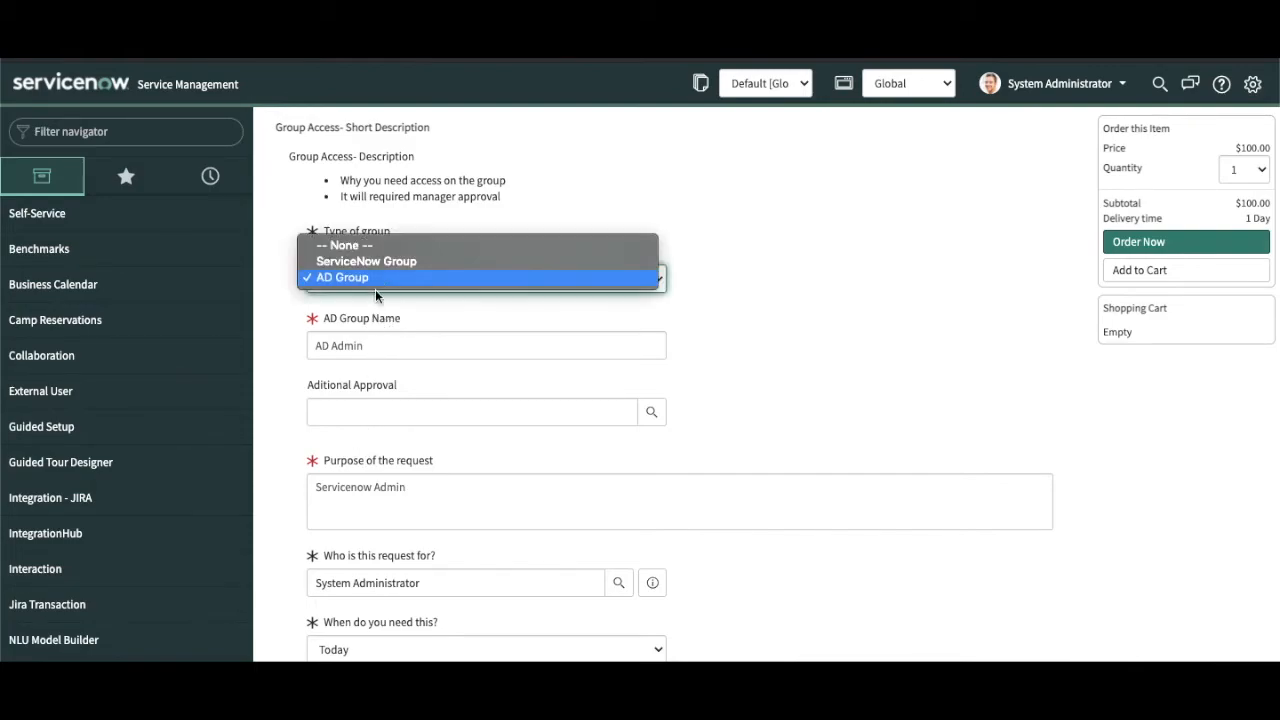
pyautogui.click(372, 345)
pyautogui.click(363, 493)
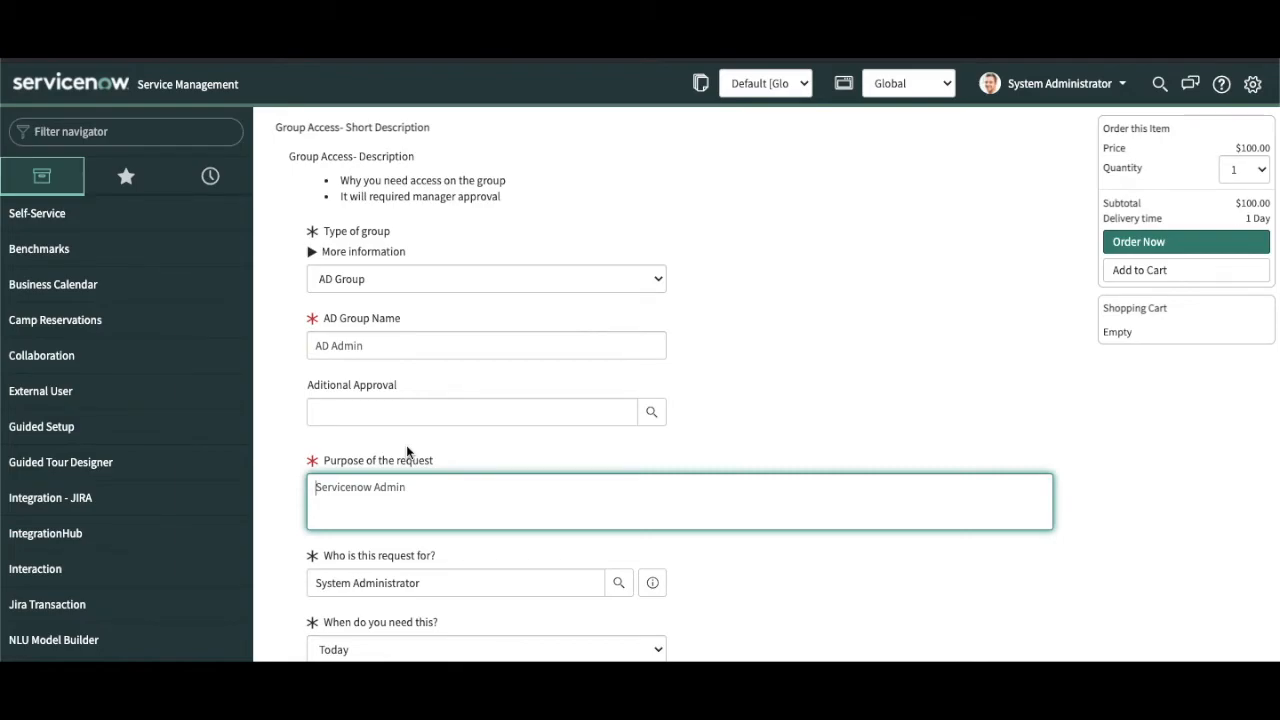
pyautogui.hotkey('ctrl', 'w')
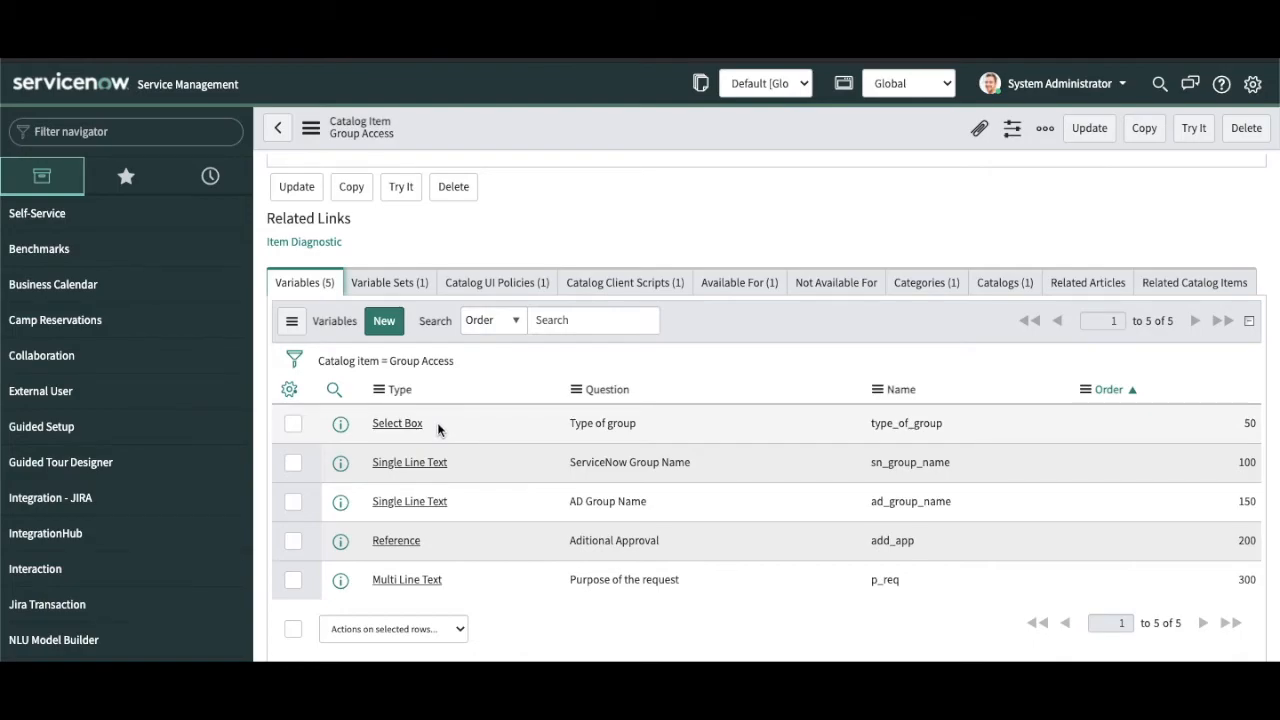
pyautogui.moveTo(424, 423); pyautogui.dragTo(369, 420)
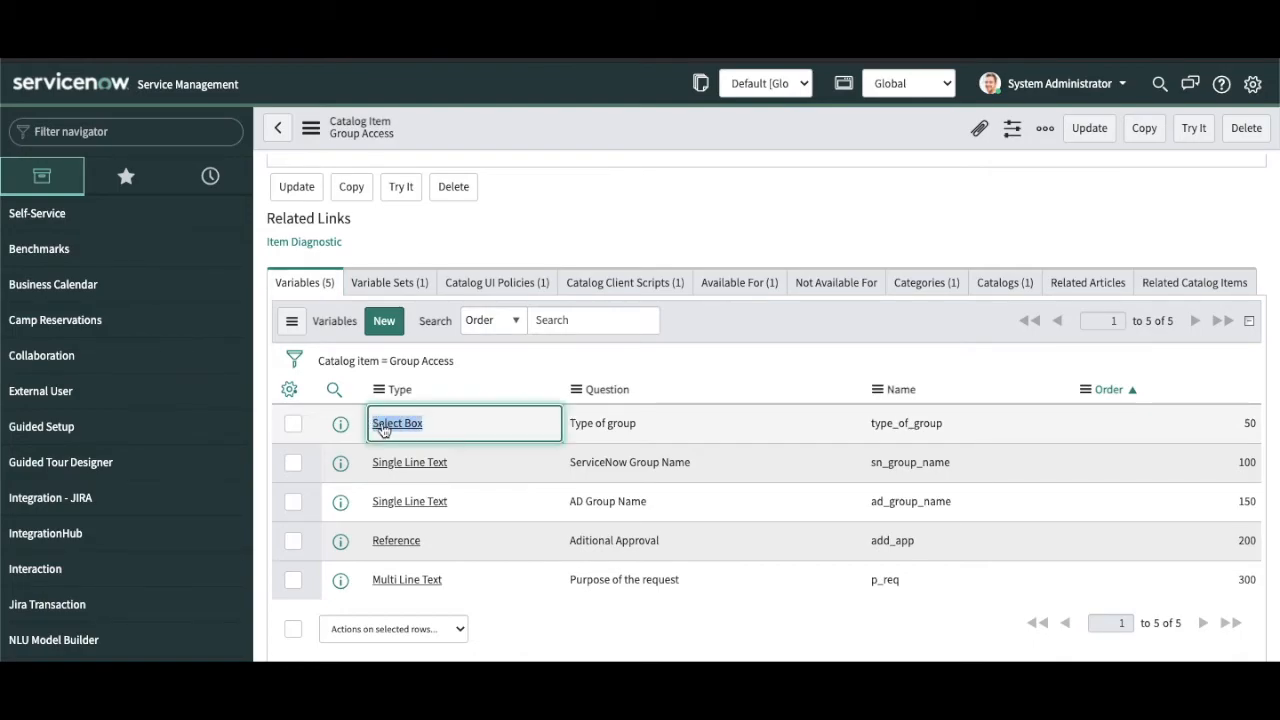
pyautogui.moveTo(464, 462); pyautogui.dragTo(380, 462)
pyautogui.moveTo(456, 503); pyautogui.dragTo(361, 494)
pyautogui.click(433, 547)
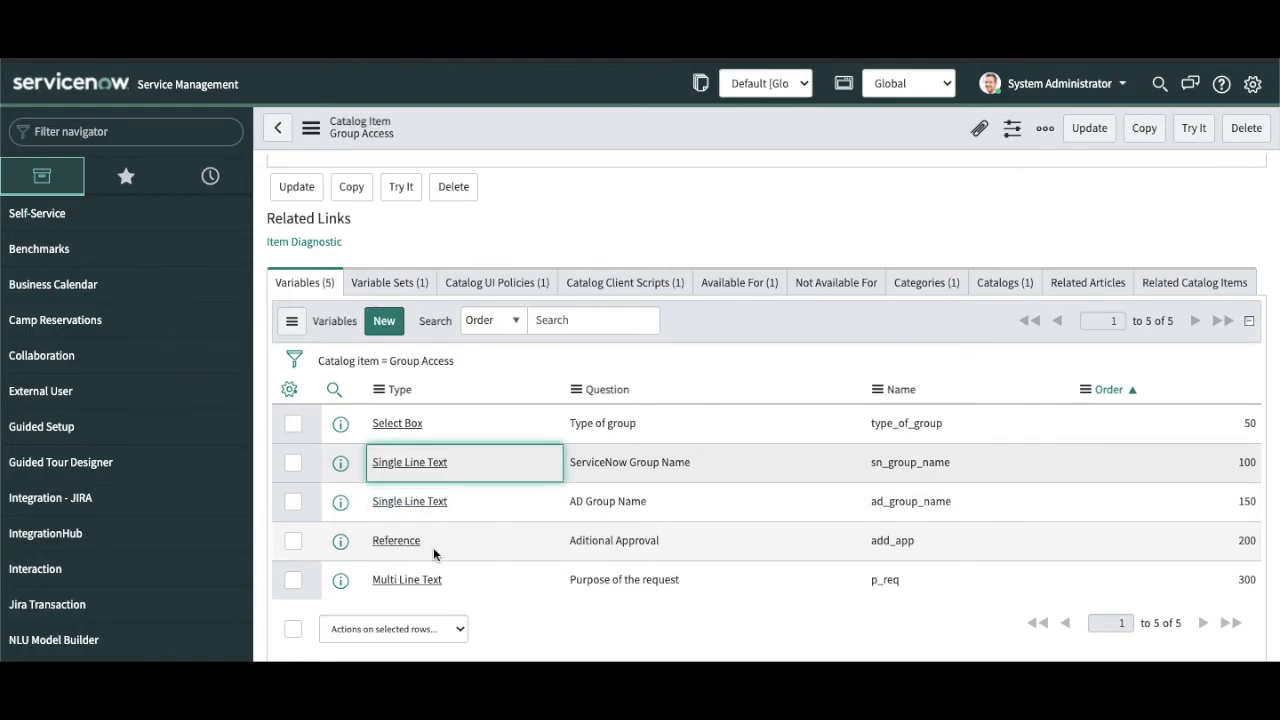
pyautogui.moveTo(433, 547); pyautogui.dragTo(361, 542)
pyautogui.moveTo(458, 586); pyautogui.dragTo(365, 587)
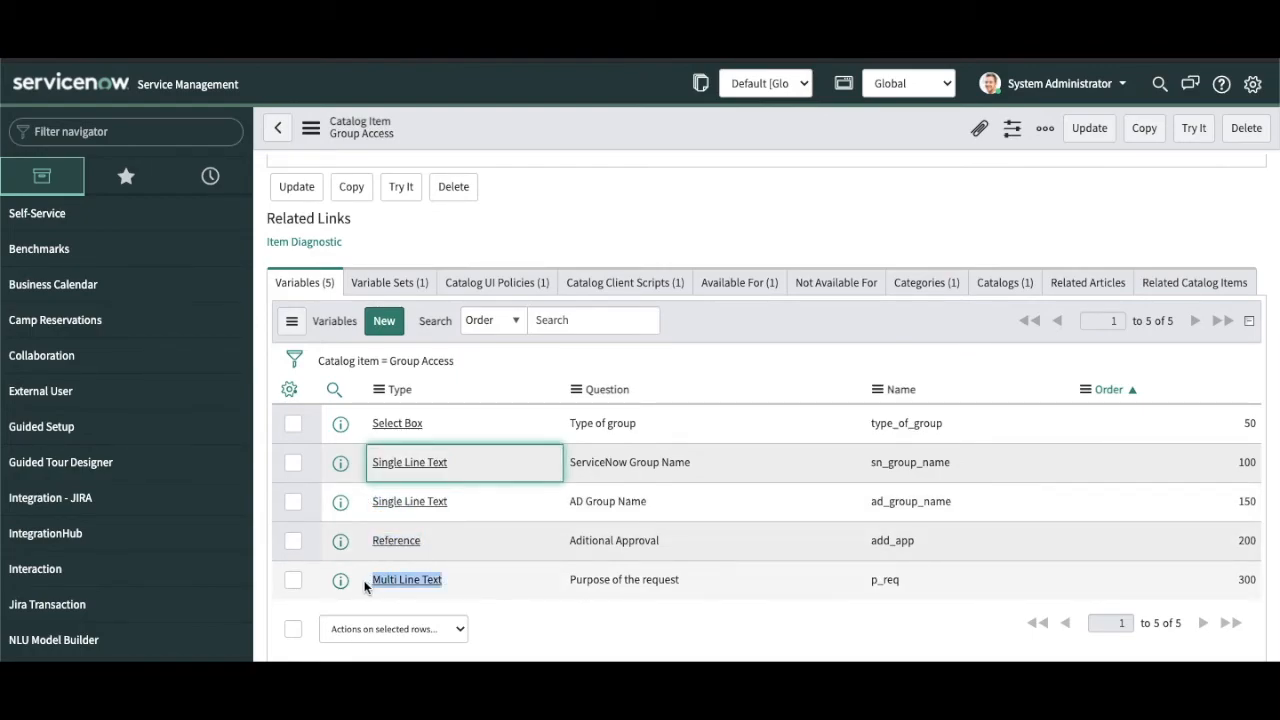
pyautogui.click(418, 512)
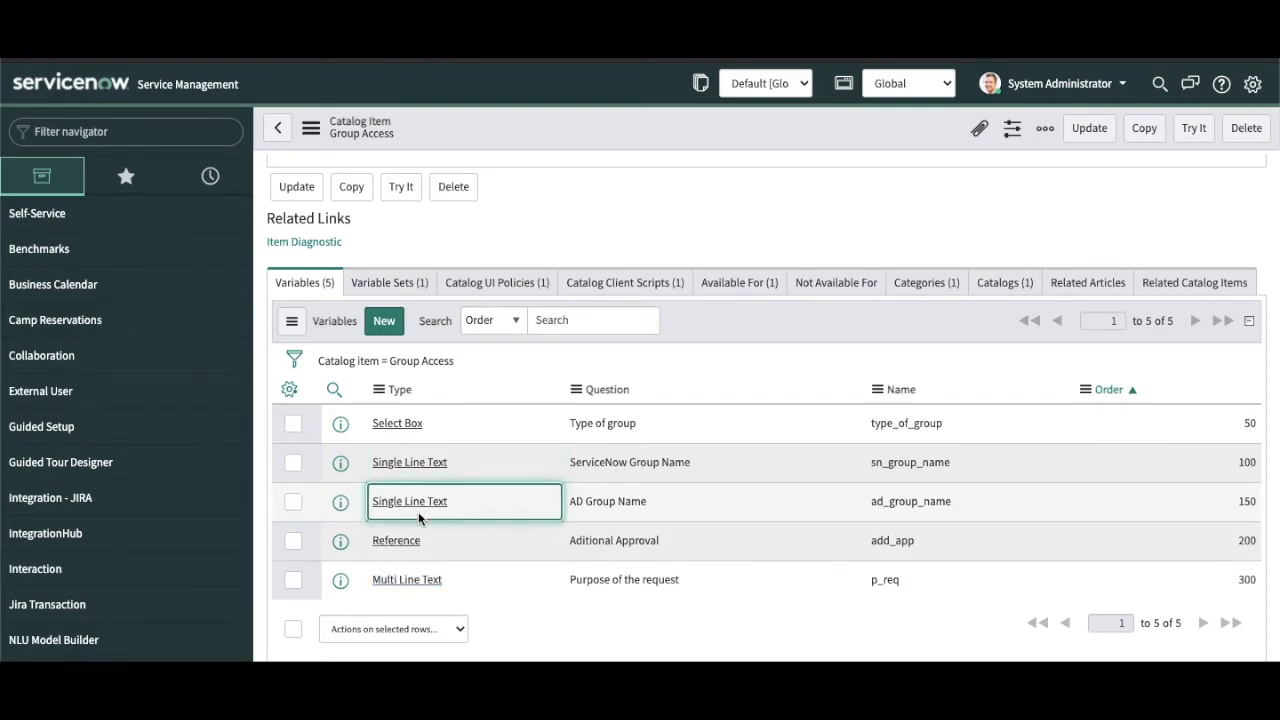
pyautogui.click(459, 557)
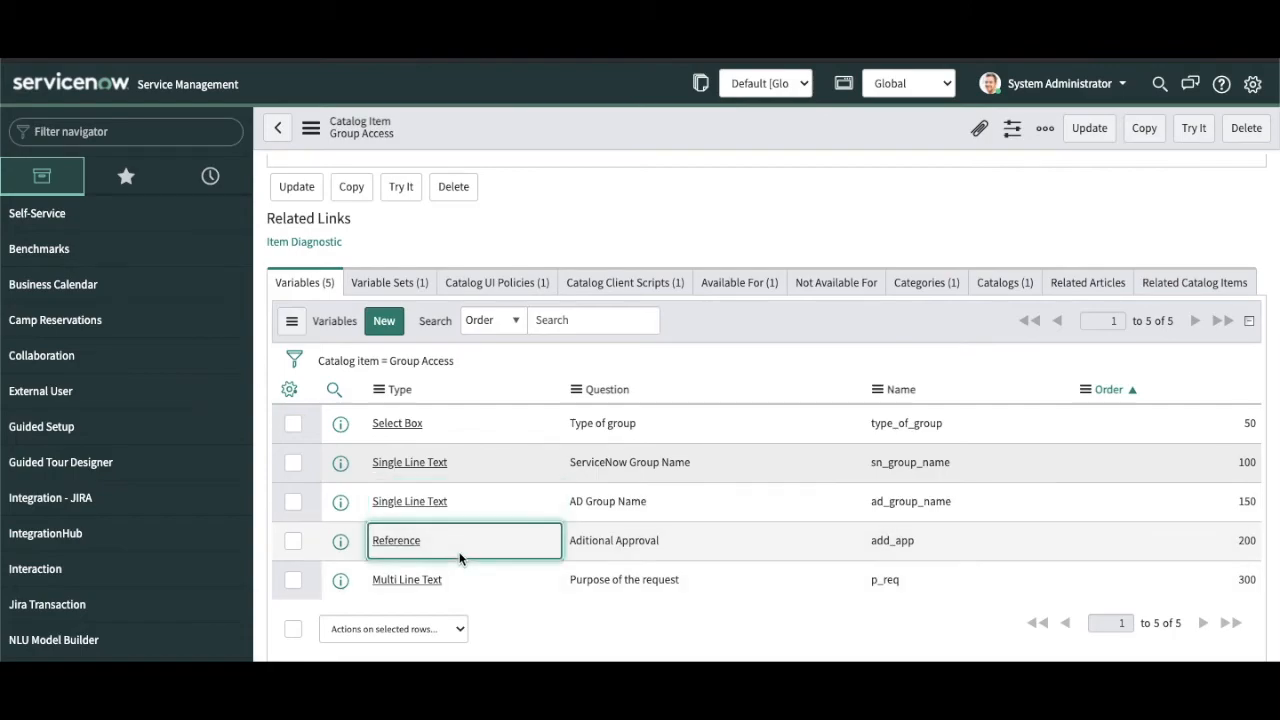
pyautogui.click(386, 319)
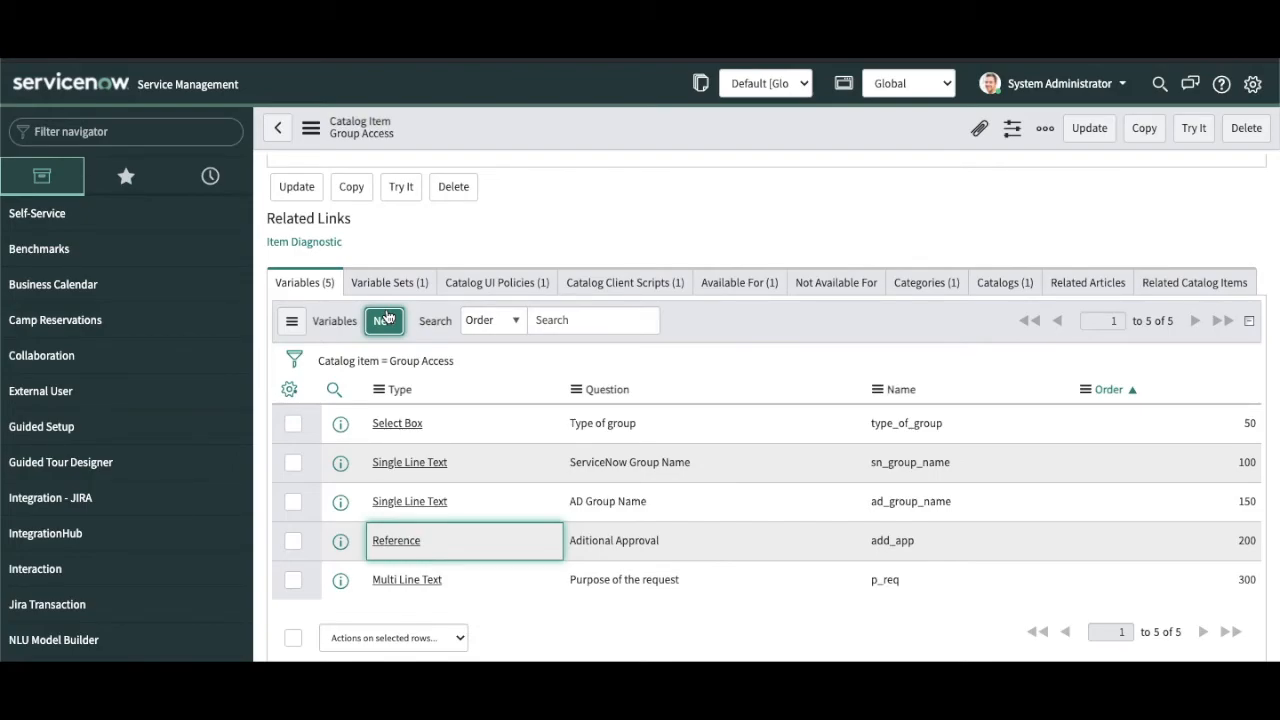
# Step: Create a new Container Split variable with order 170 and submit it
pyautogui.click(386, 318)
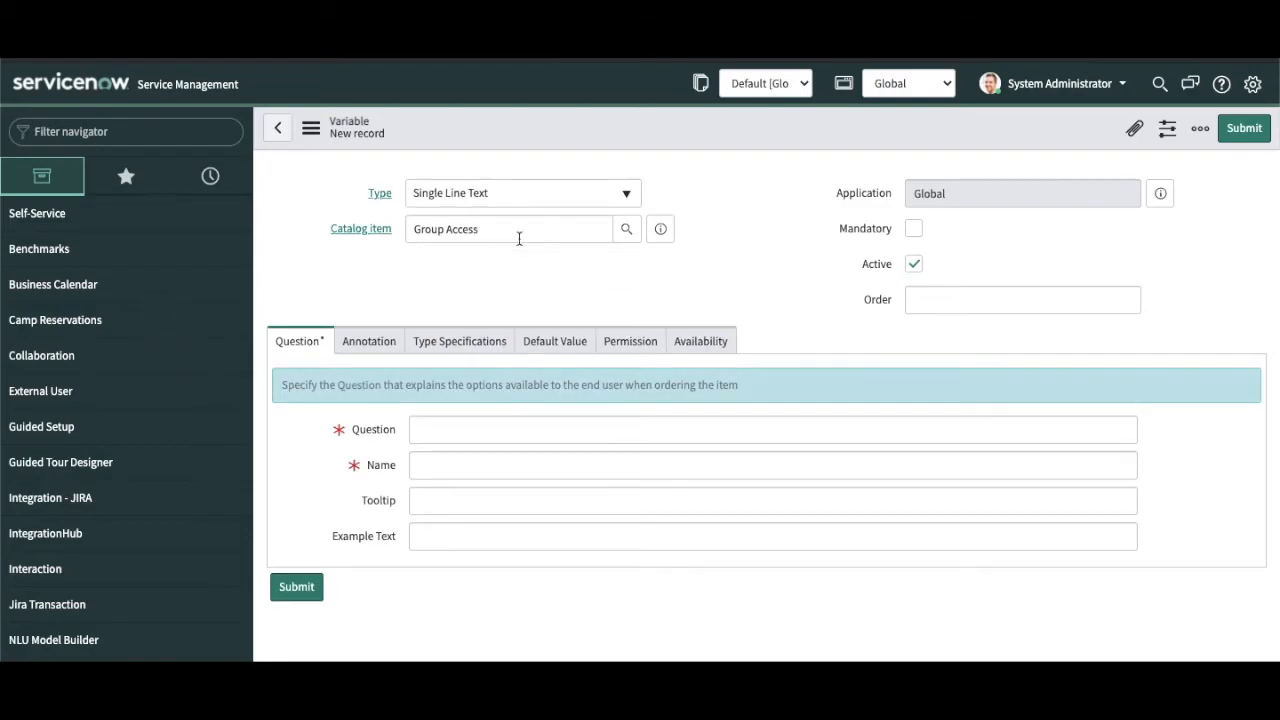
pyautogui.click(535, 205)
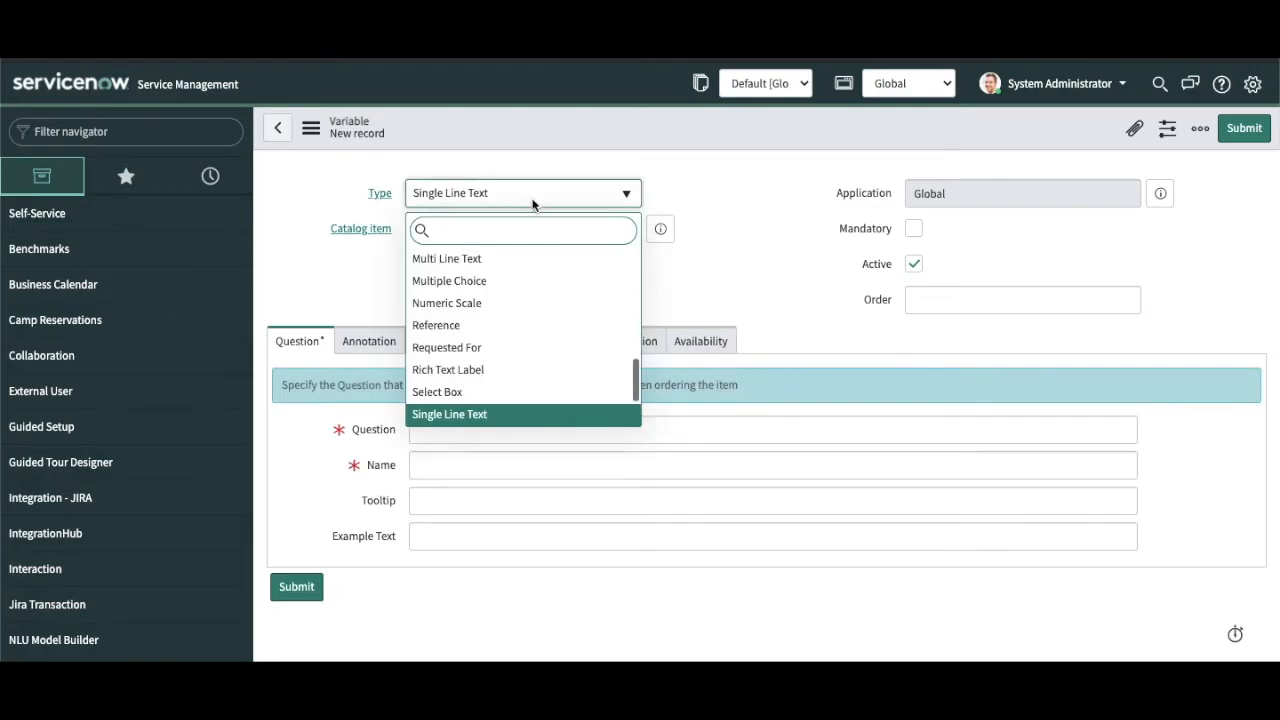
pyautogui.write('con')
pyautogui.press('Down')
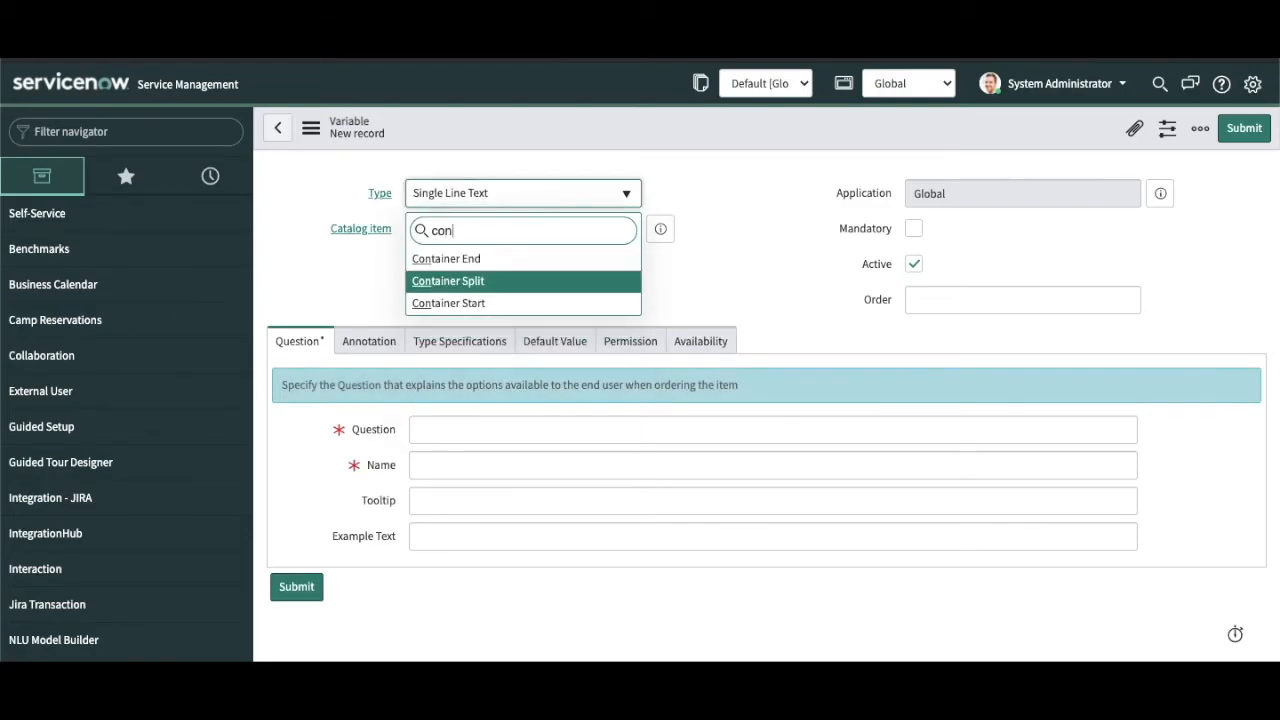
pyautogui.press('Return')
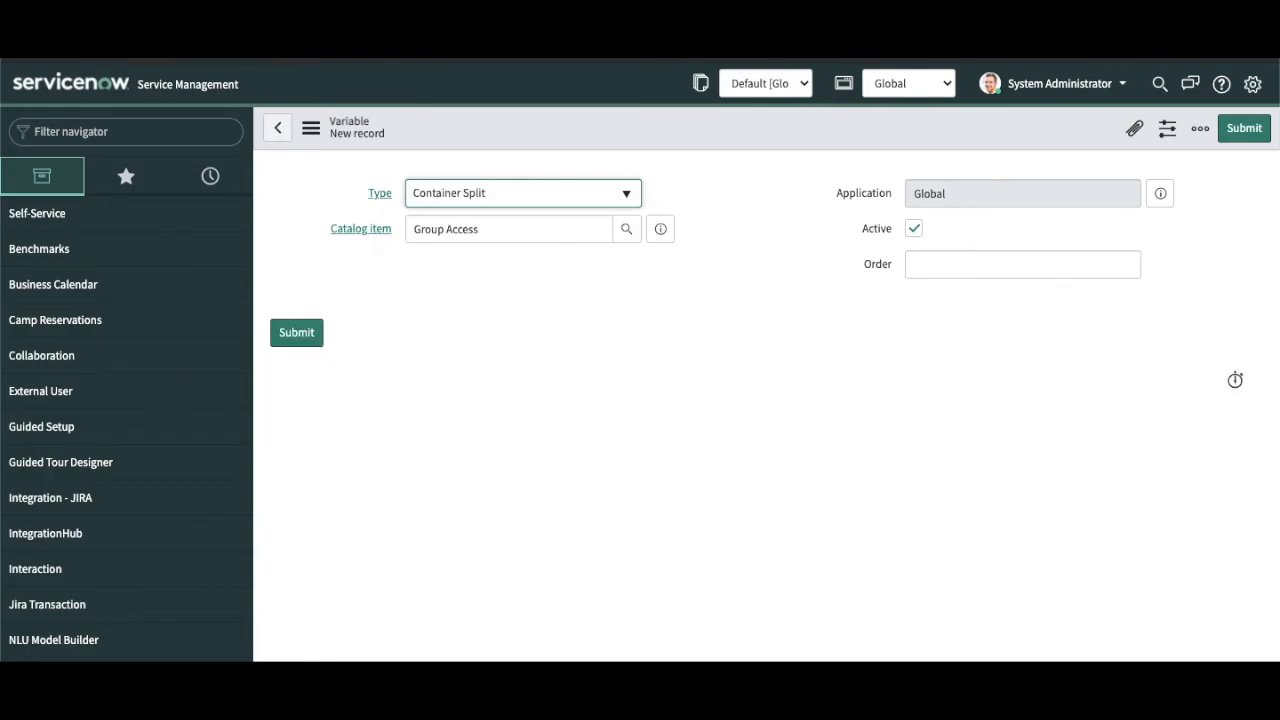
pyautogui.click(980, 265)
pyautogui.write('170')
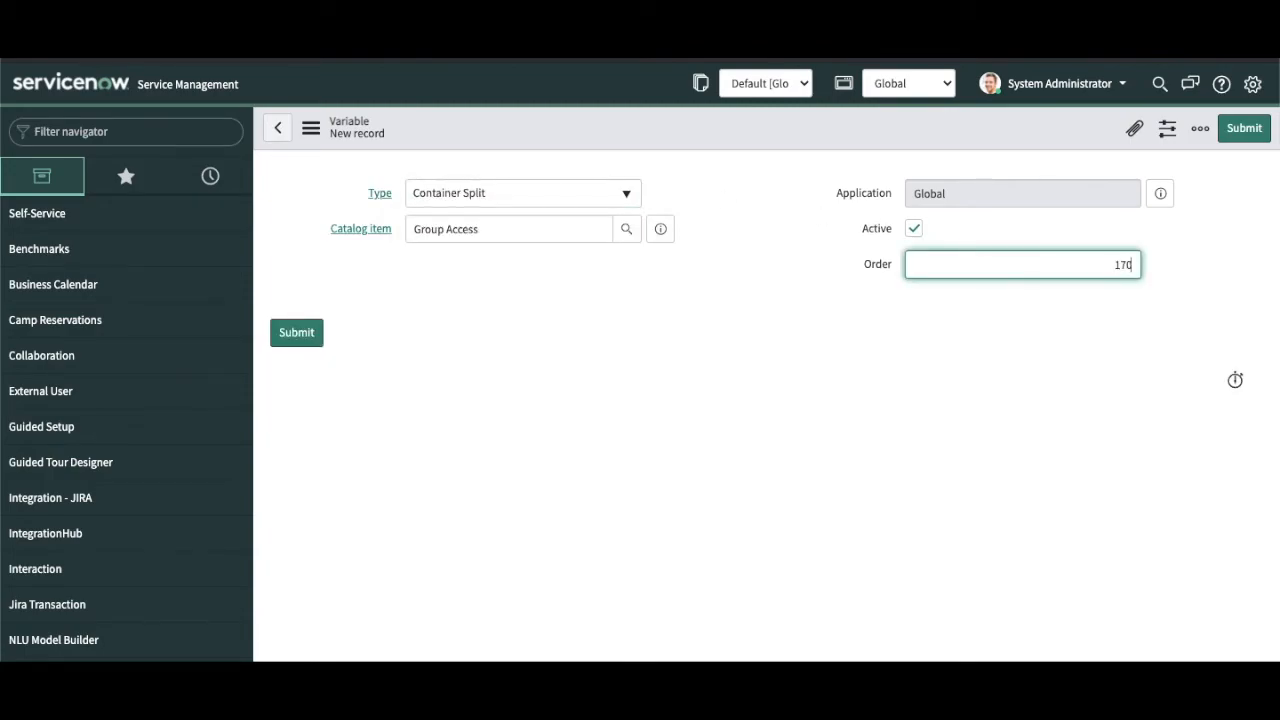
pyautogui.click(1247, 134)
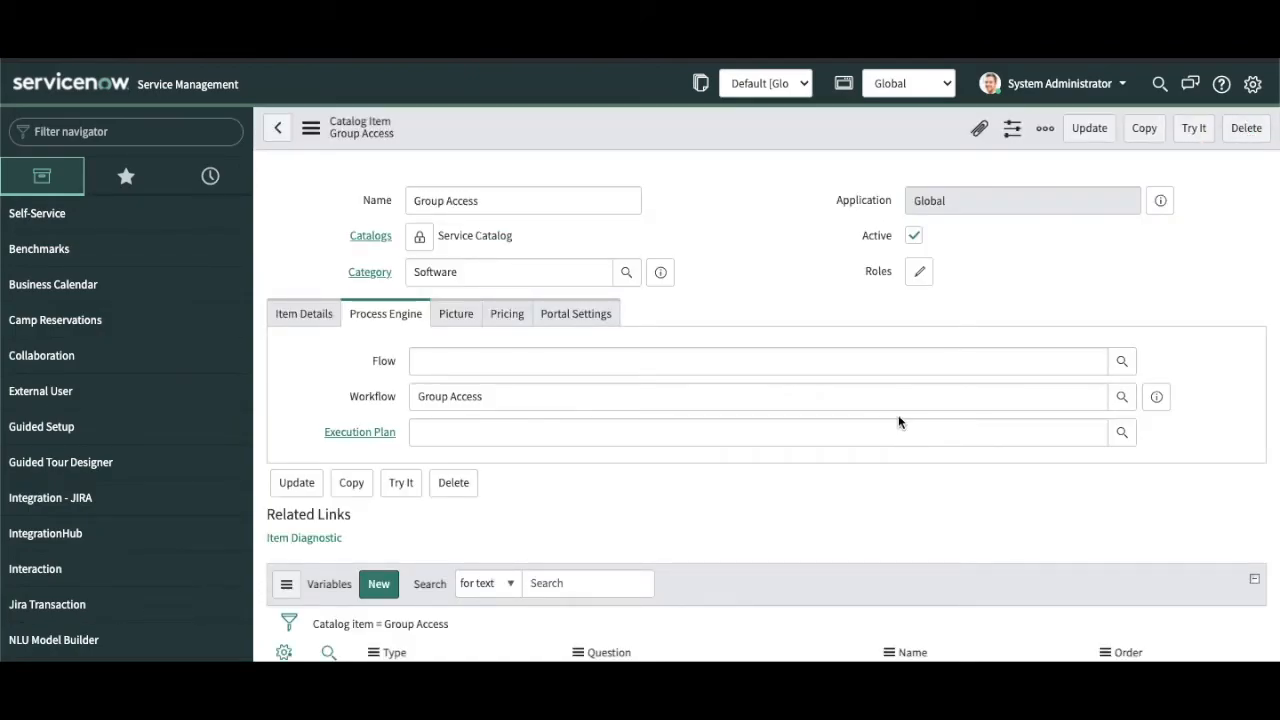
# Step: Review the variable order, from Type of group at 50 through the purpose variable
pyautogui.scroll(-5, 898, 420)
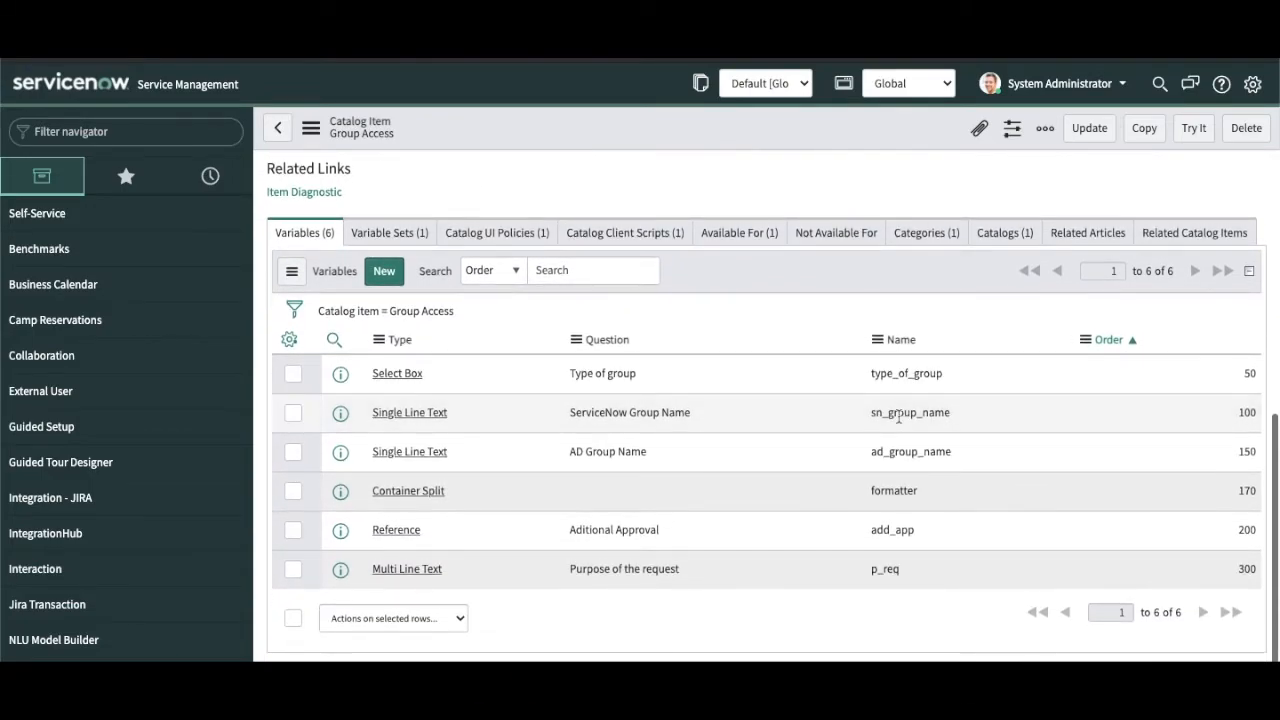
pyautogui.click(432, 380)
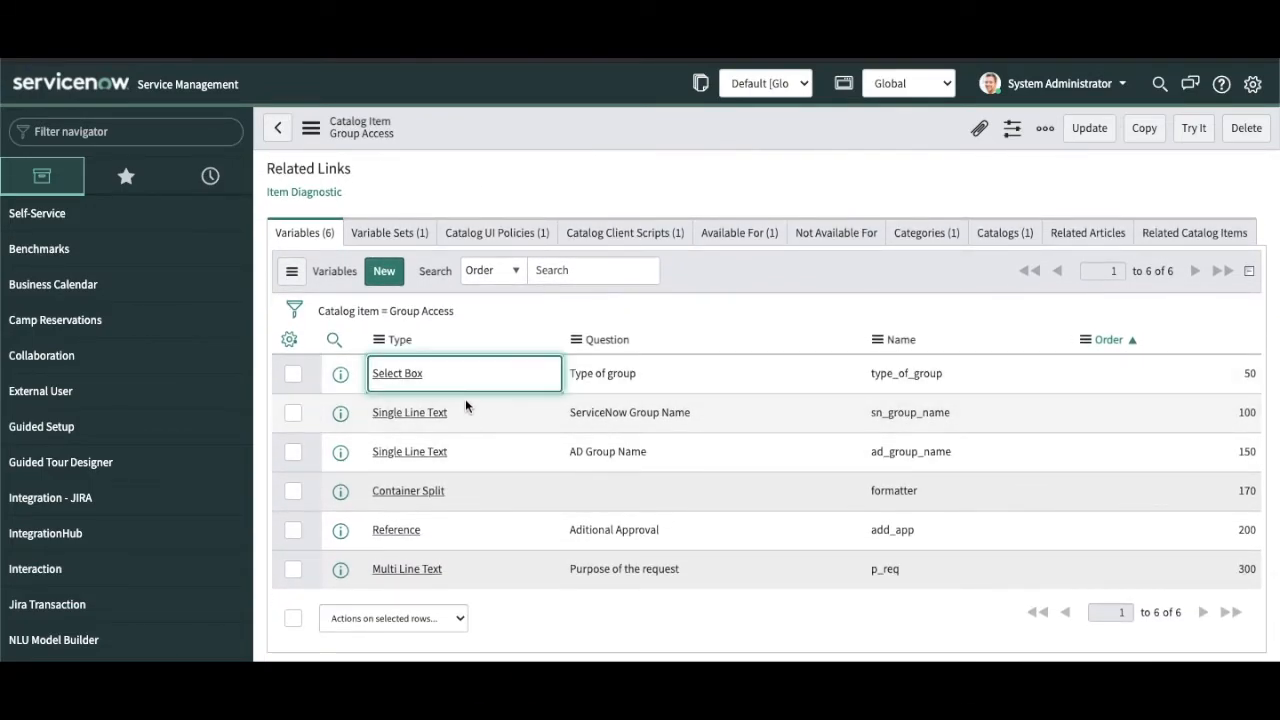
pyautogui.click(453, 491)
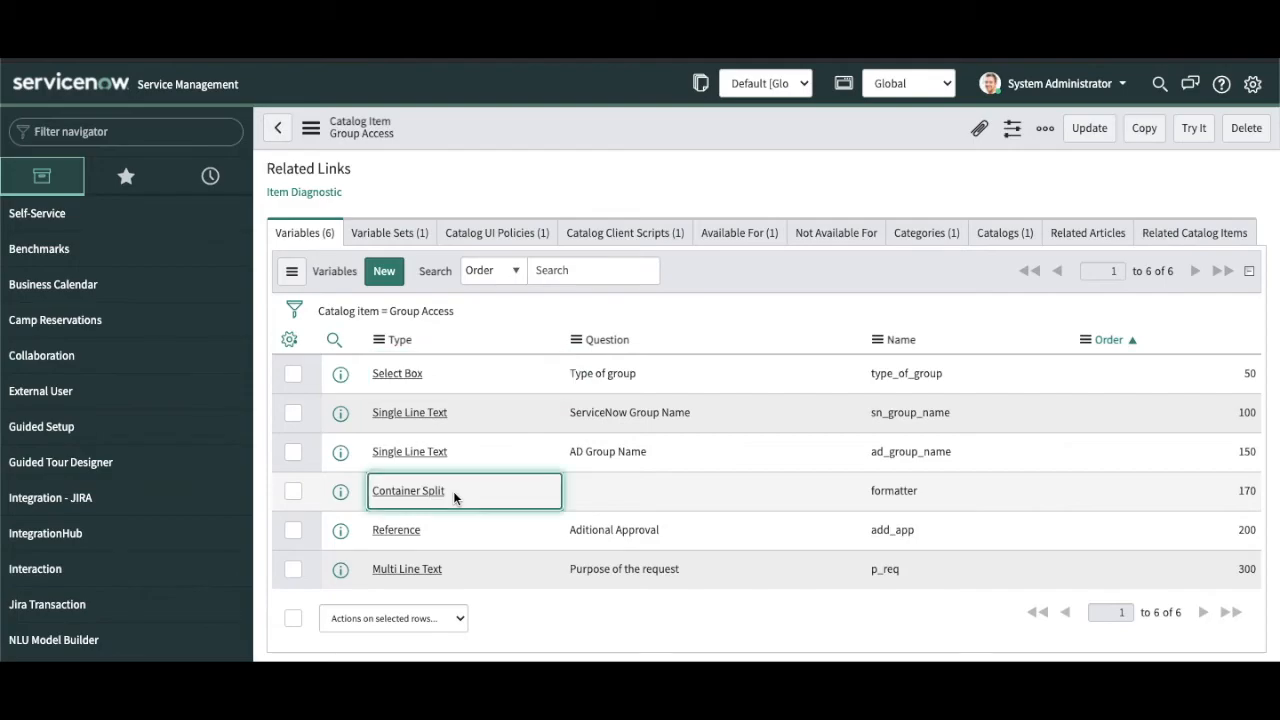
pyautogui.click(449, 535)
pyautogui.click(479, 568)
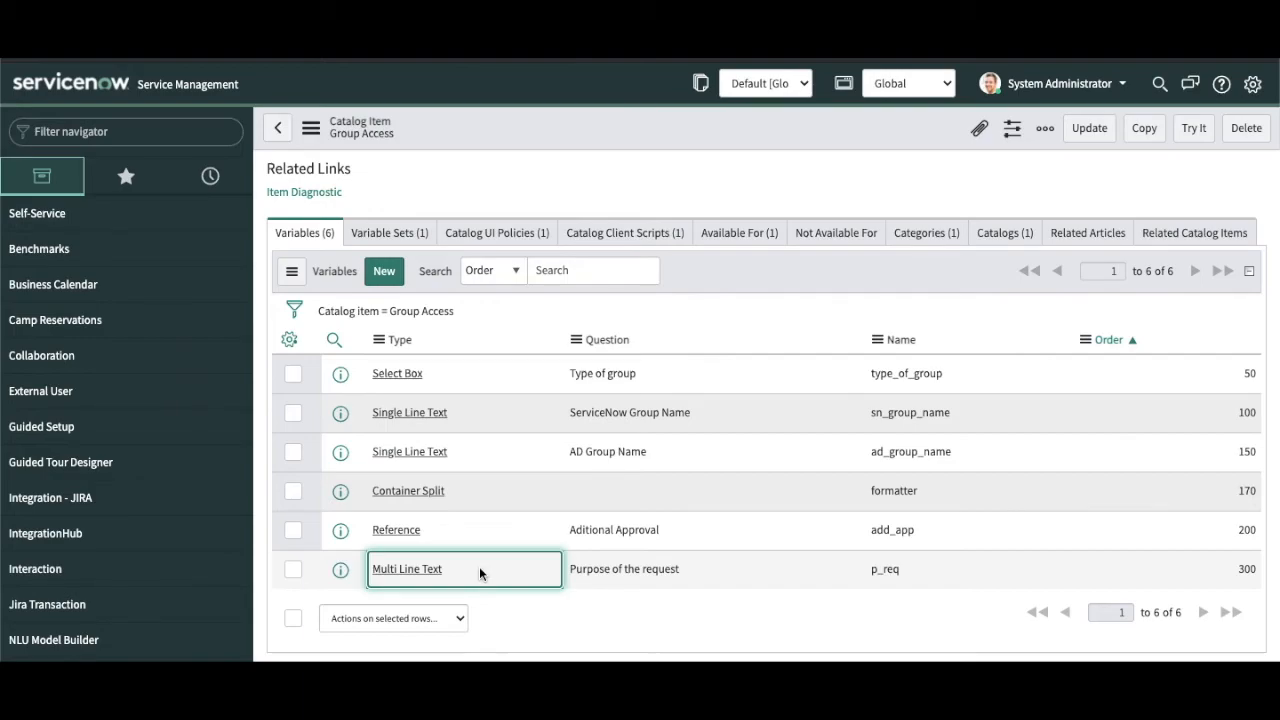
pyautogui.click(1241, 381)
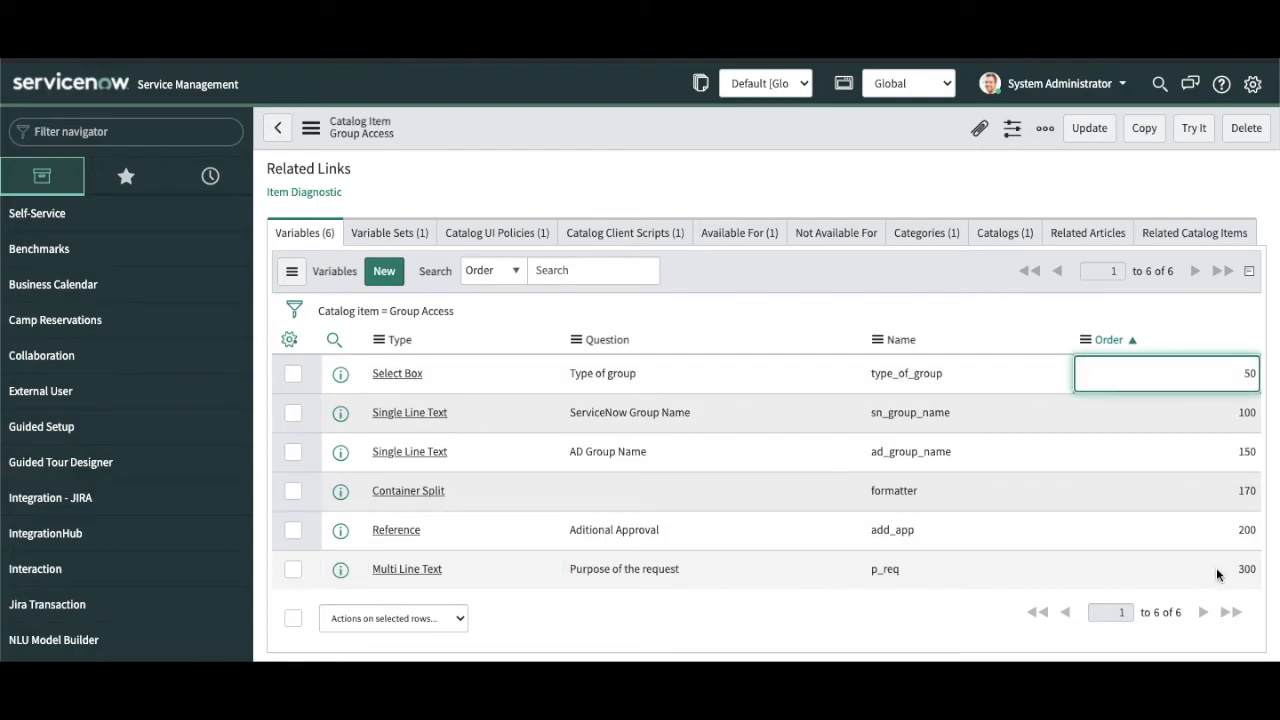
# Step: Create a new variable of type Container Start with order 40
pyautogui.click(385, 270)
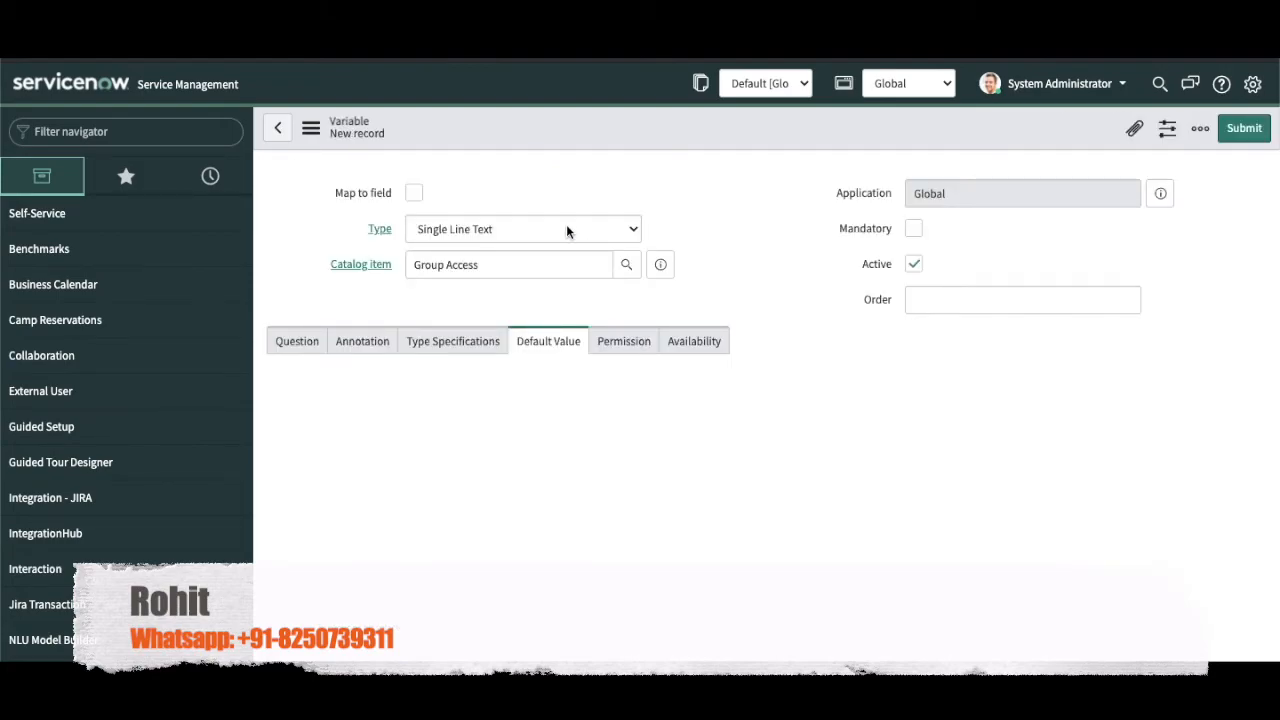
pyautogui.click(566, 227)
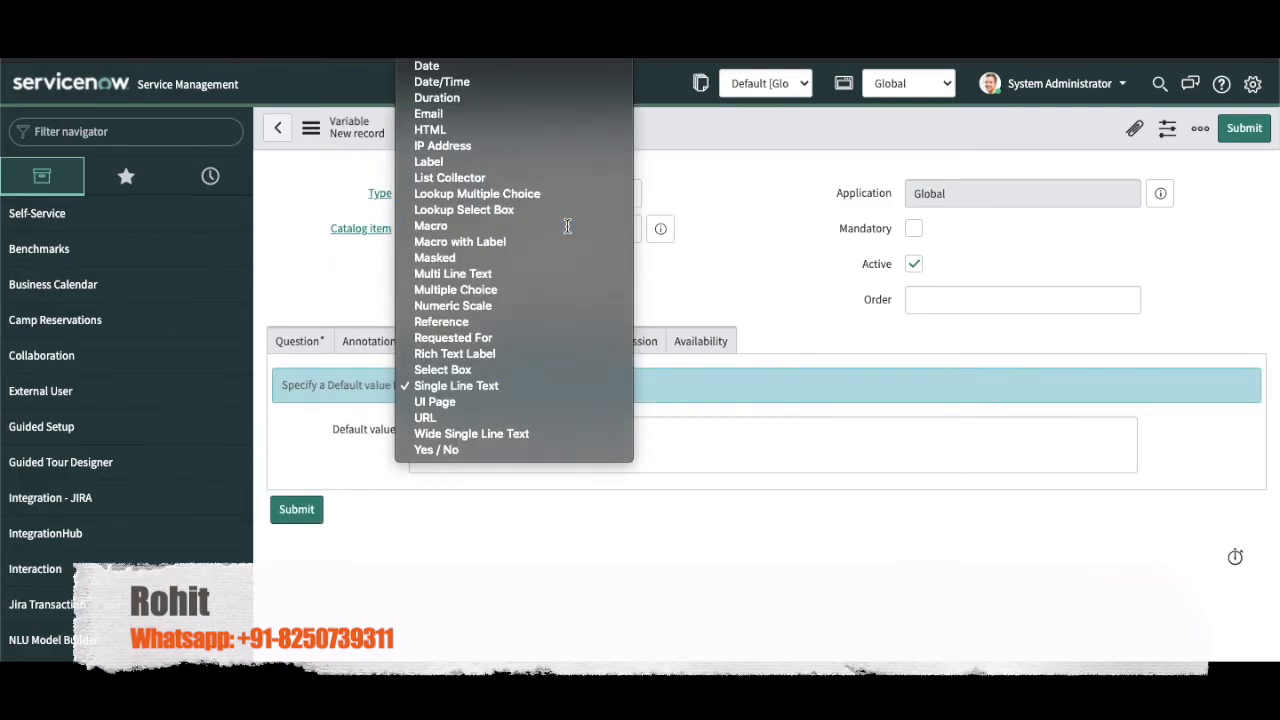
pyautogui.click(568, 224)
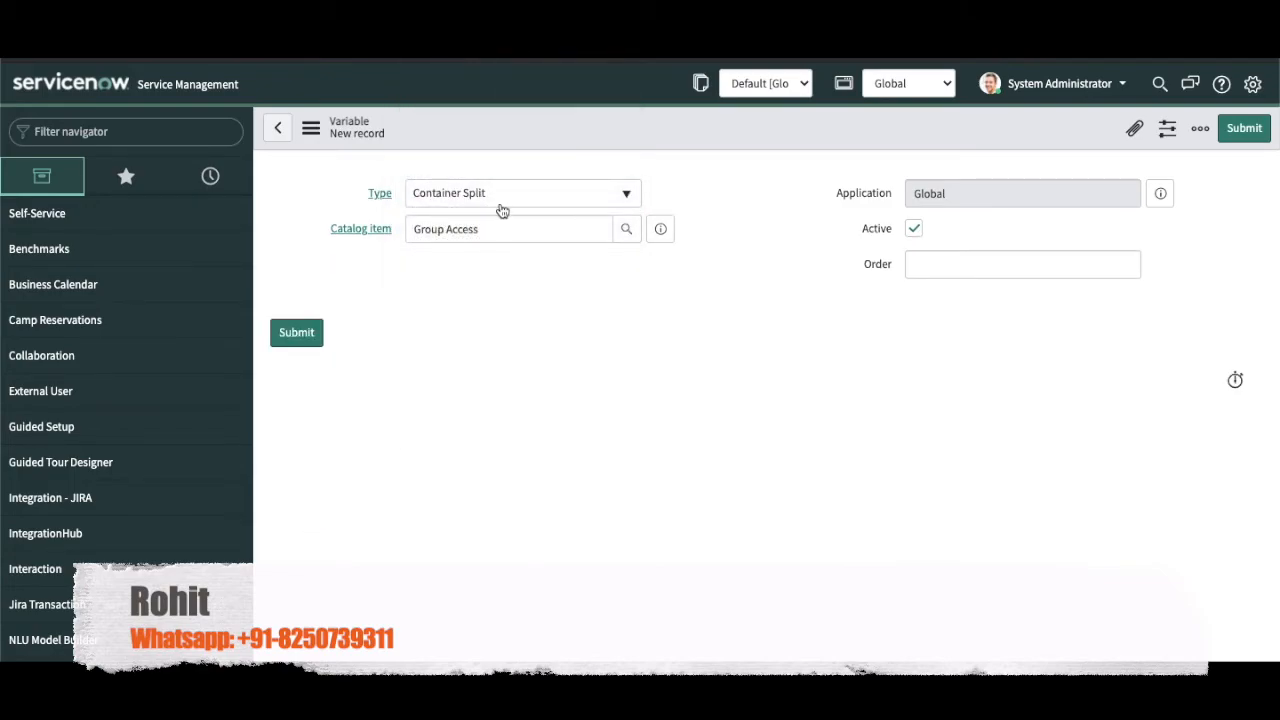
pyautogui.click(502, 207)
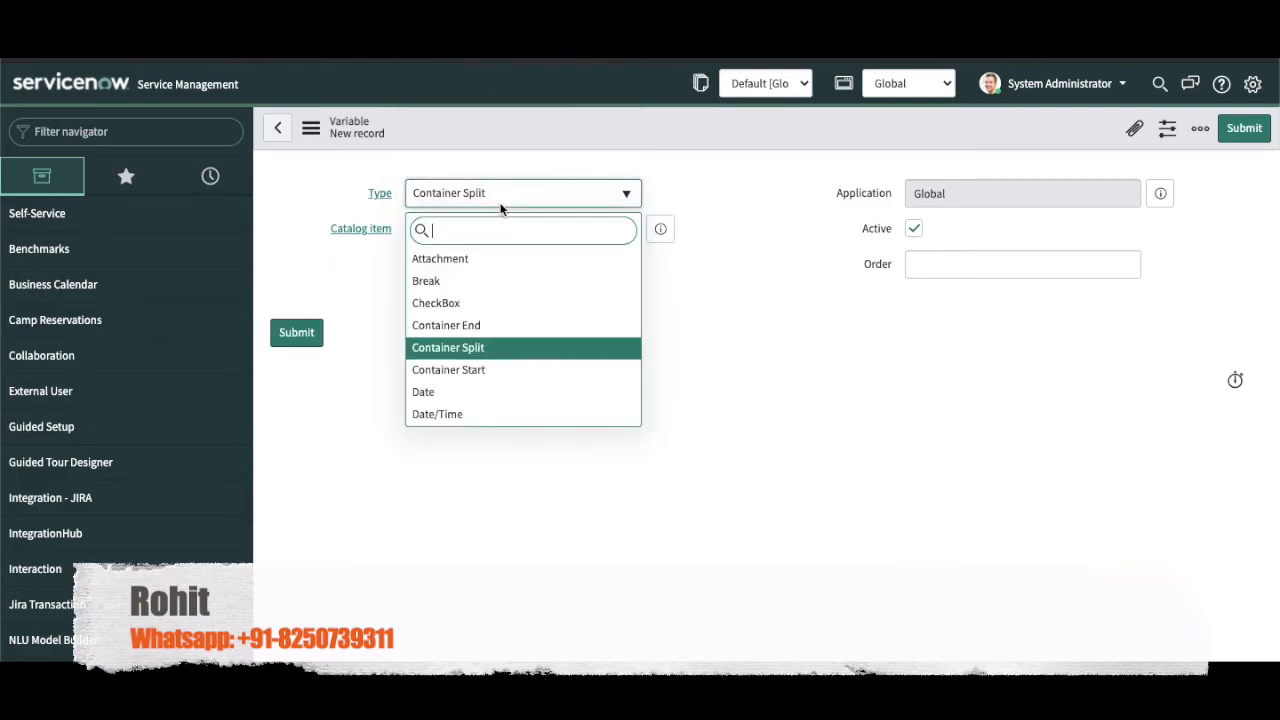
pyautogui.click(457, 367)
pyautogui.click(979, 262)
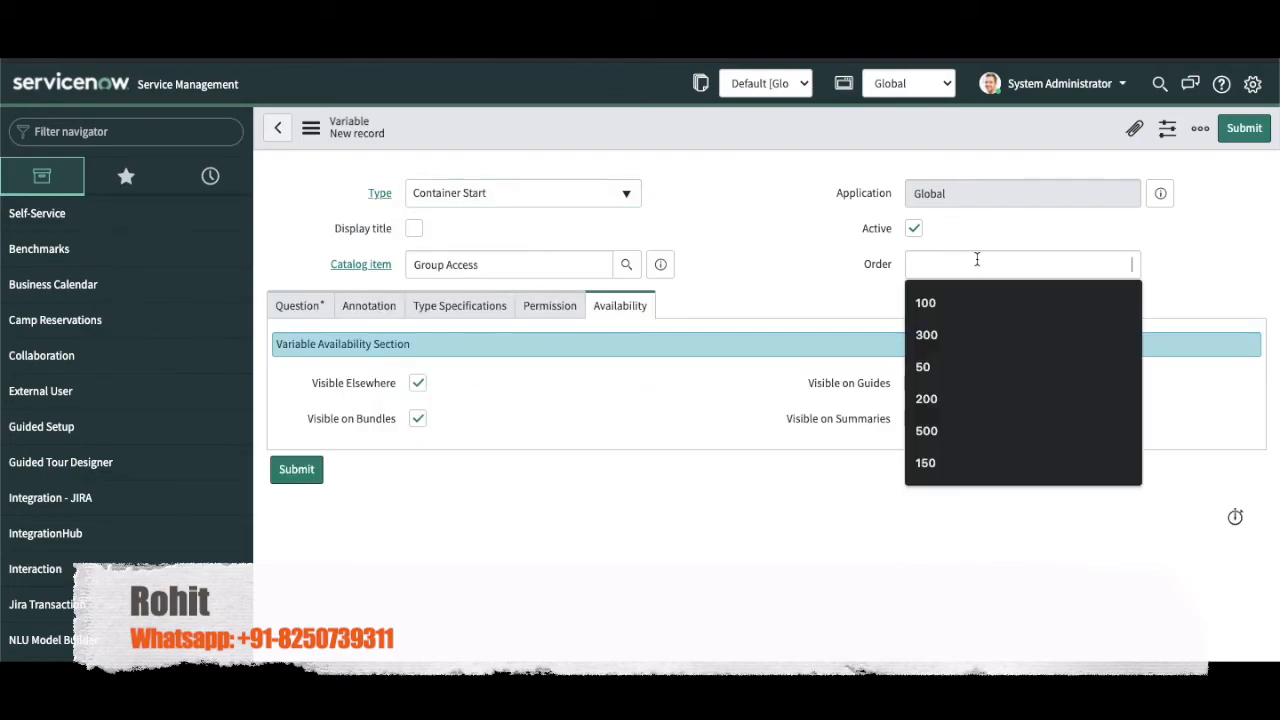
pyautogui.write('40')
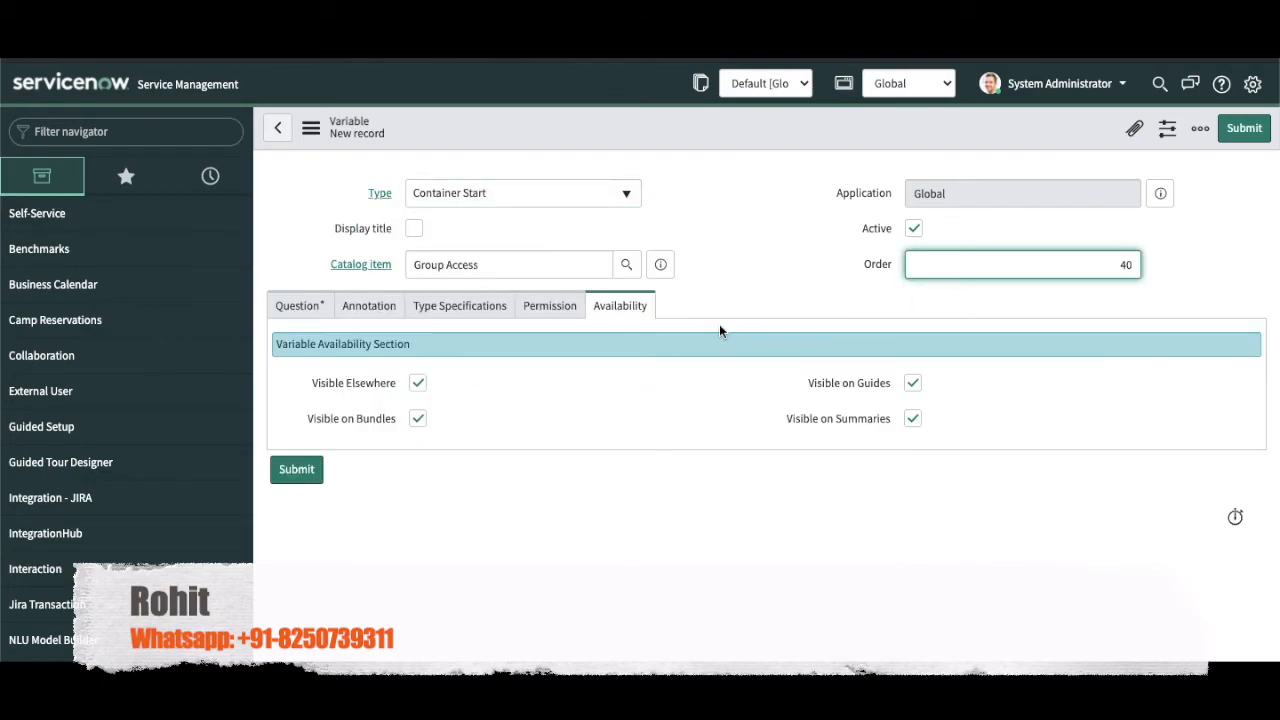
# Step: Give the container question 'Start' and name 'start', then submit it
pyautogui.click(293, 305)
pyautogui.click(465, 391)
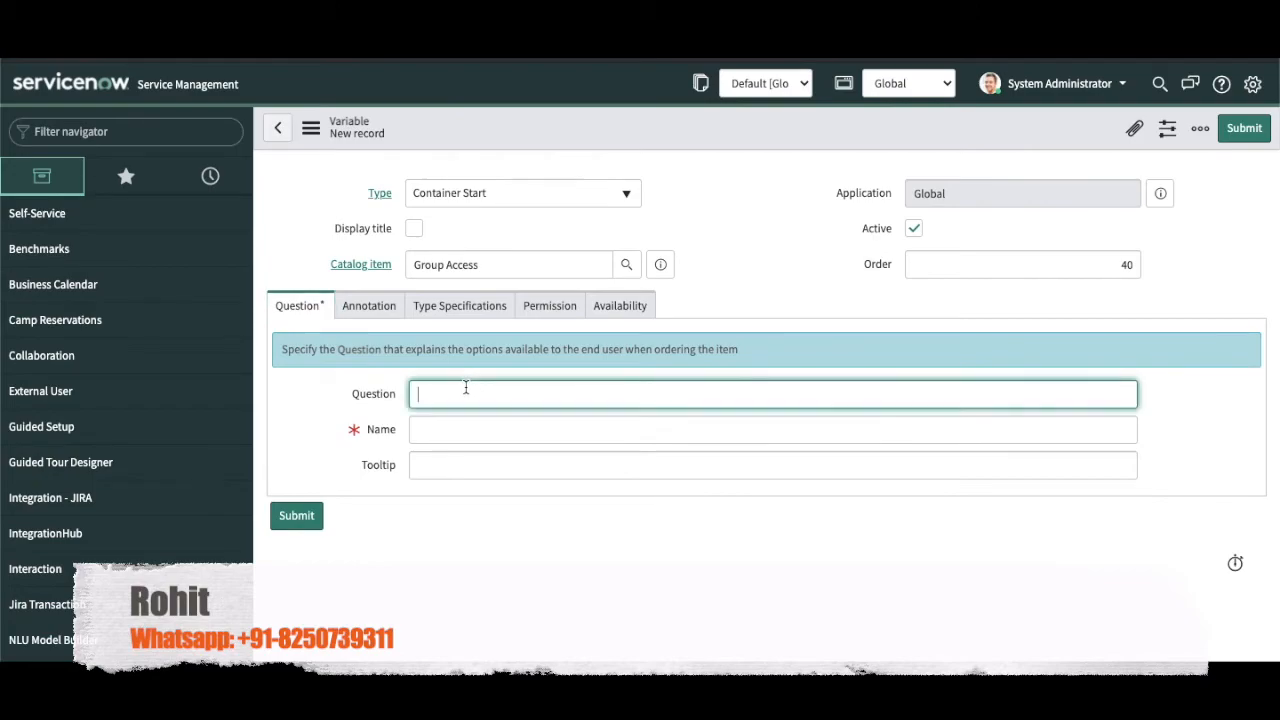
pyautogui.write('Start')
pyautogui.press('Tab')
pyautogui.write('s')
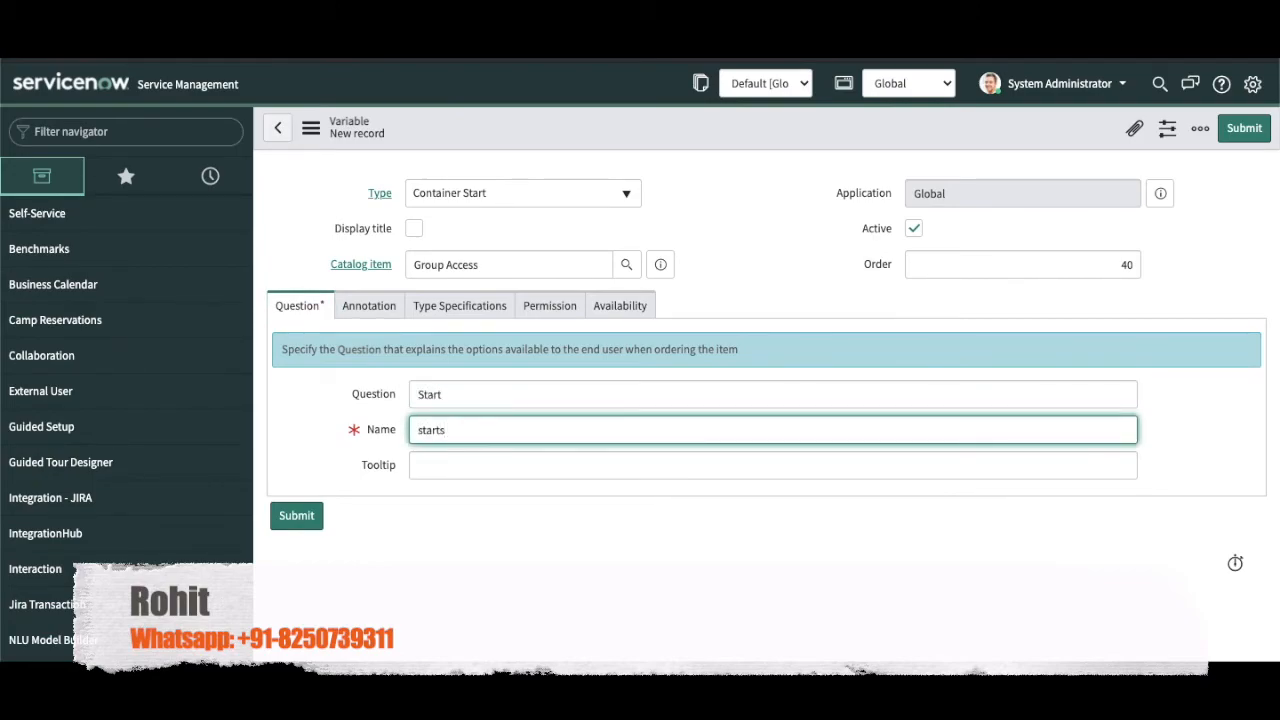
pyautogui.press('BackSpace')
pyautogui.click(369, 308)
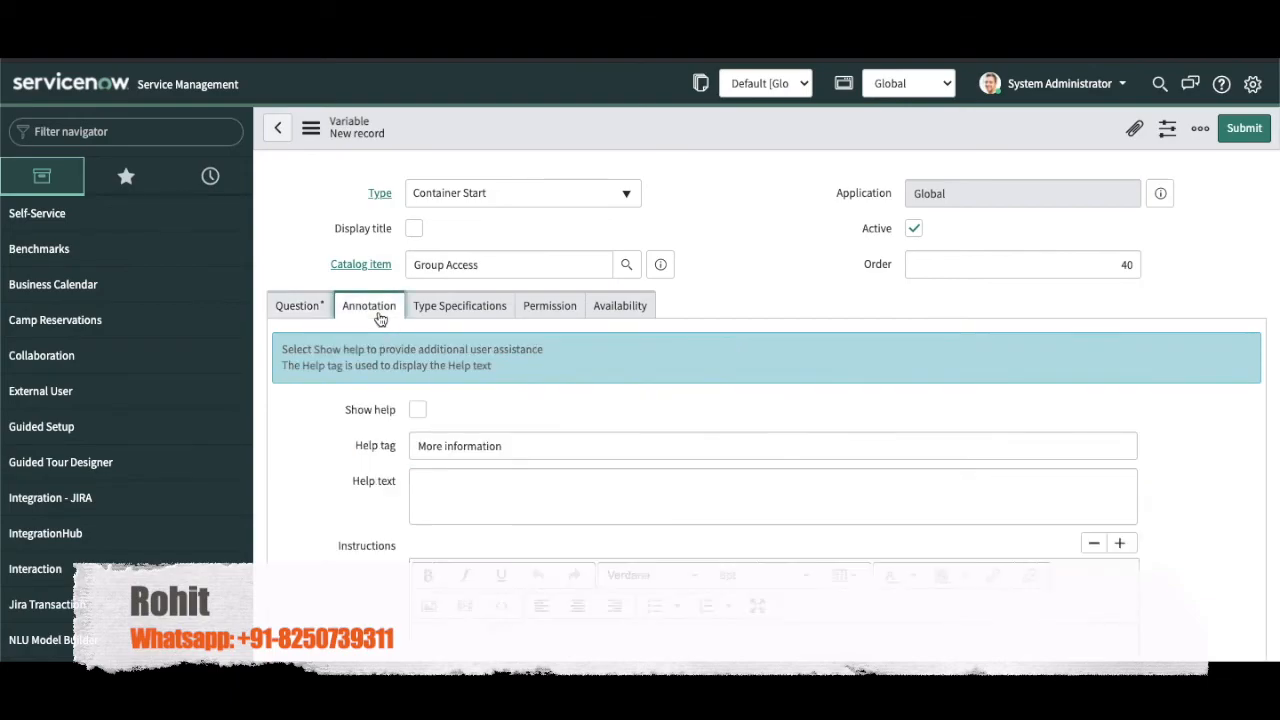
pyautogui.click(1239, 138)
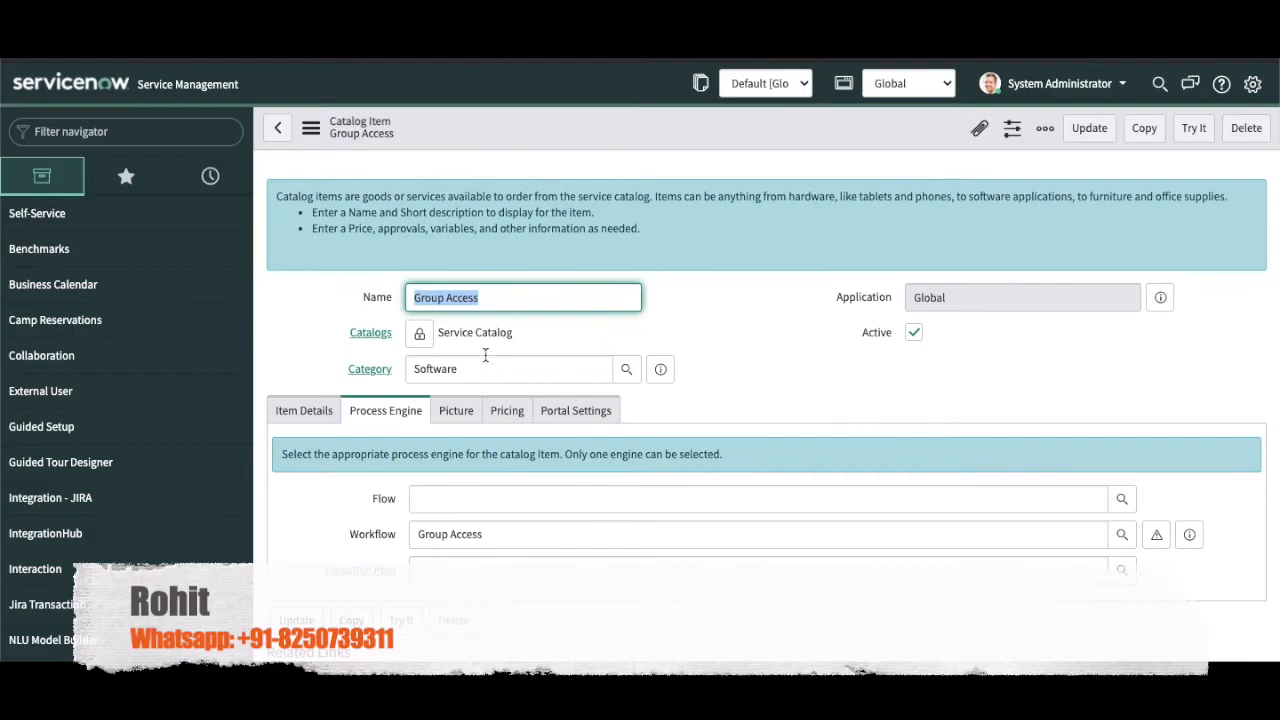
# Step: Create a new Container End variable with order 350 and submit it
pyautogui.scroll(-10, 486, 362)
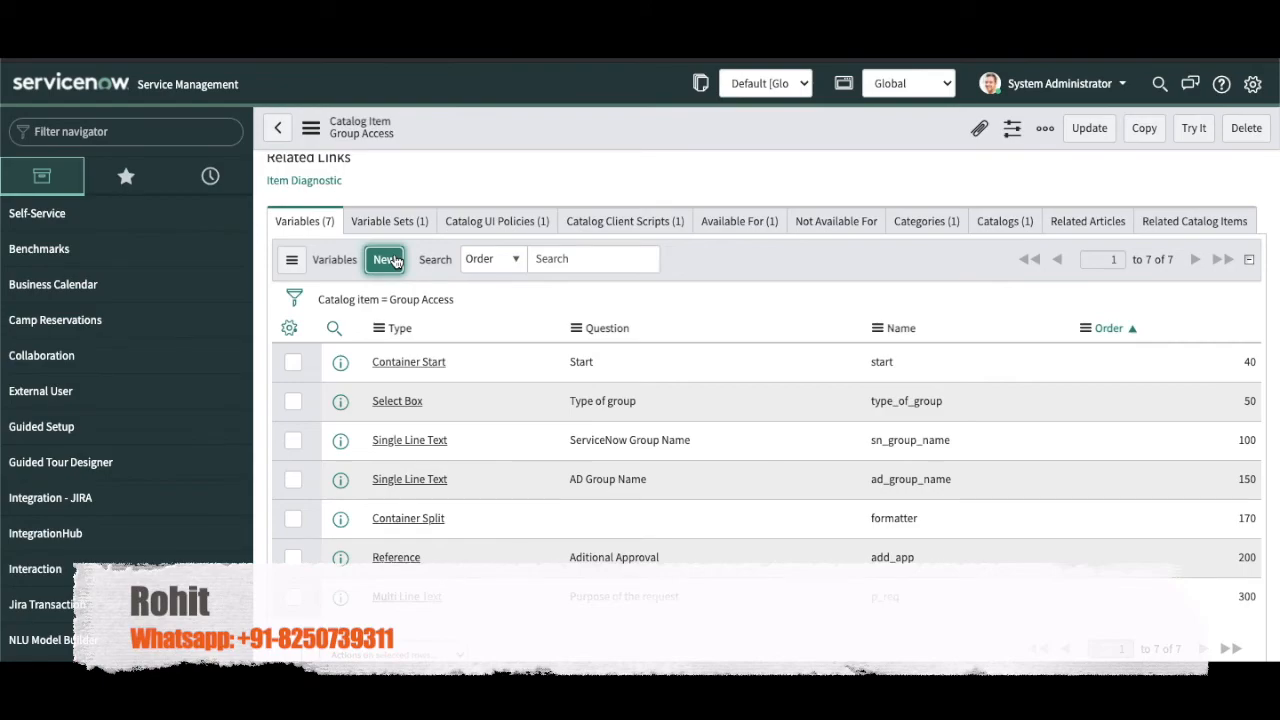
pyautogui.click(394, 260)
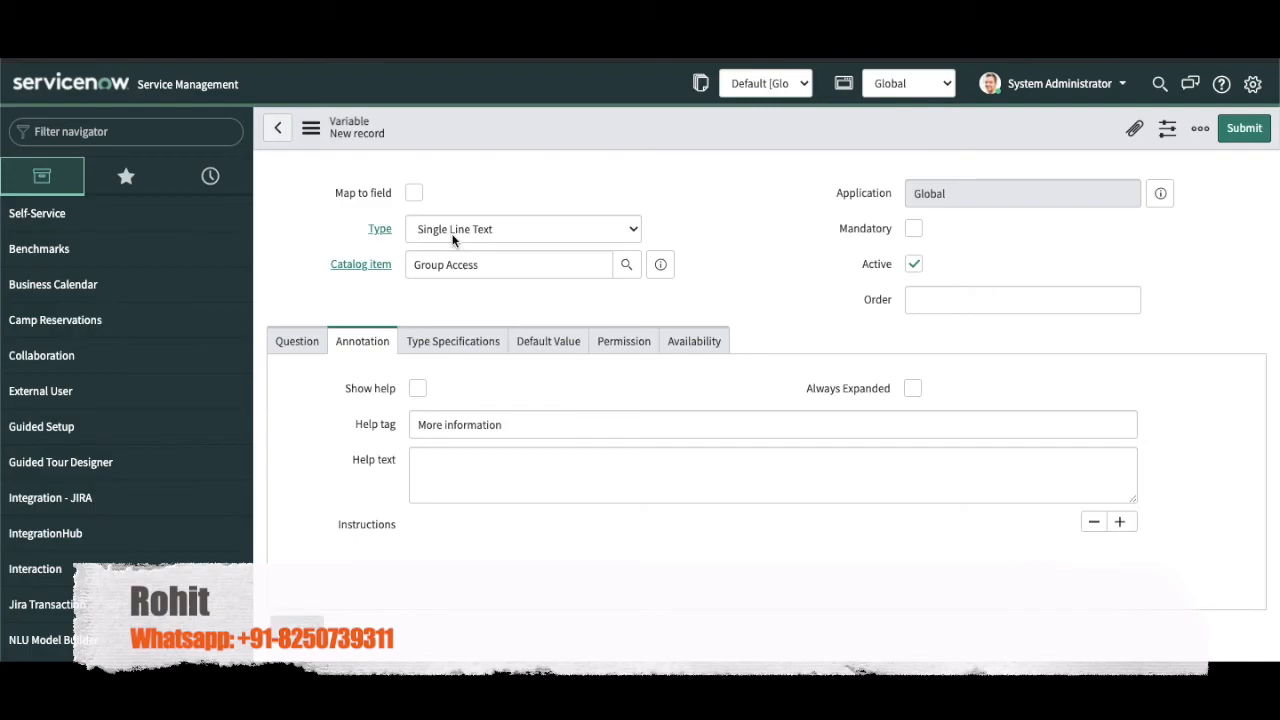
pyautogui.click(490, 190)
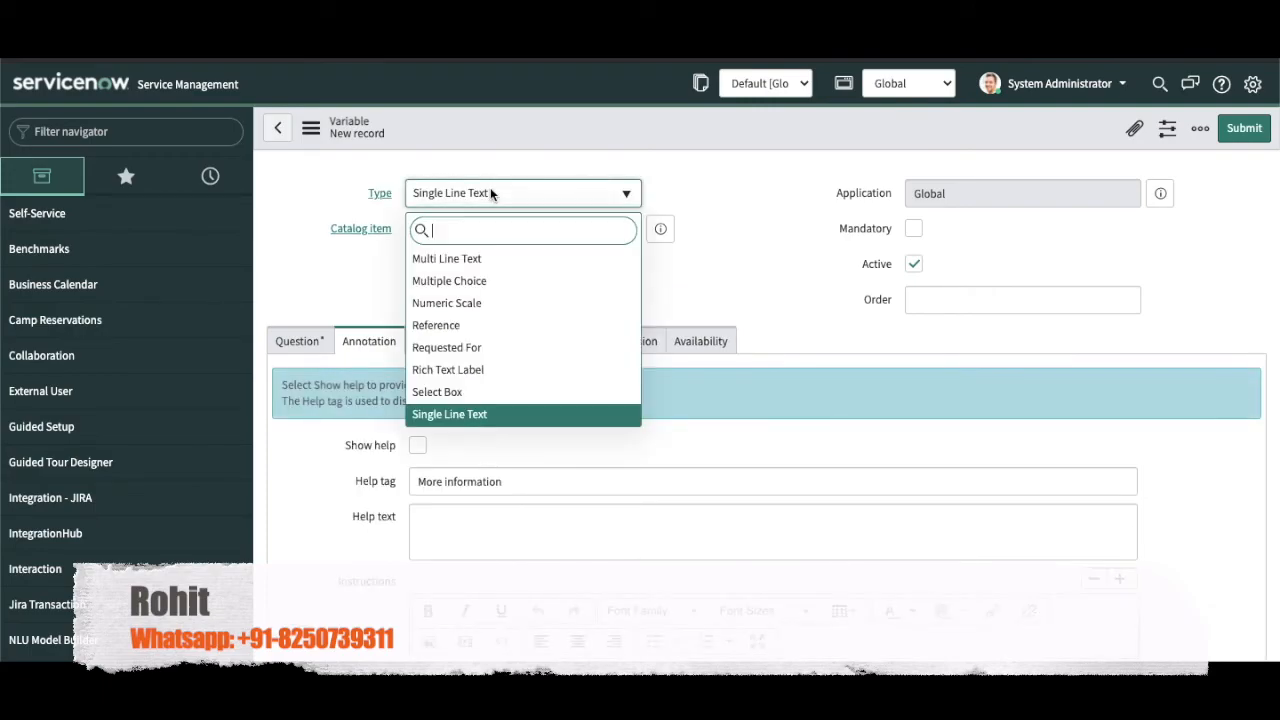
pyautogui.write('cont')
pyautogui.press('Down')
pyautogui.press('Up')
pyautogui.press('Return')
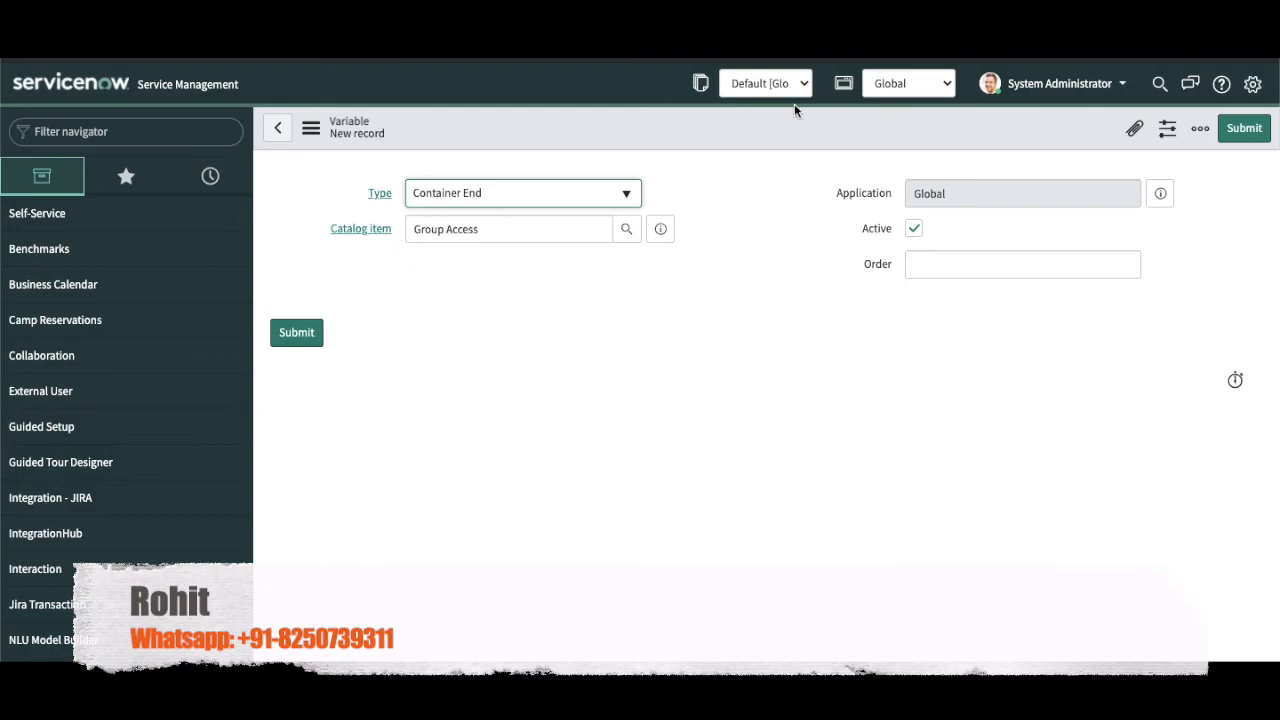
pyautogui.click(1022, 258)
pyautogui.write('350')
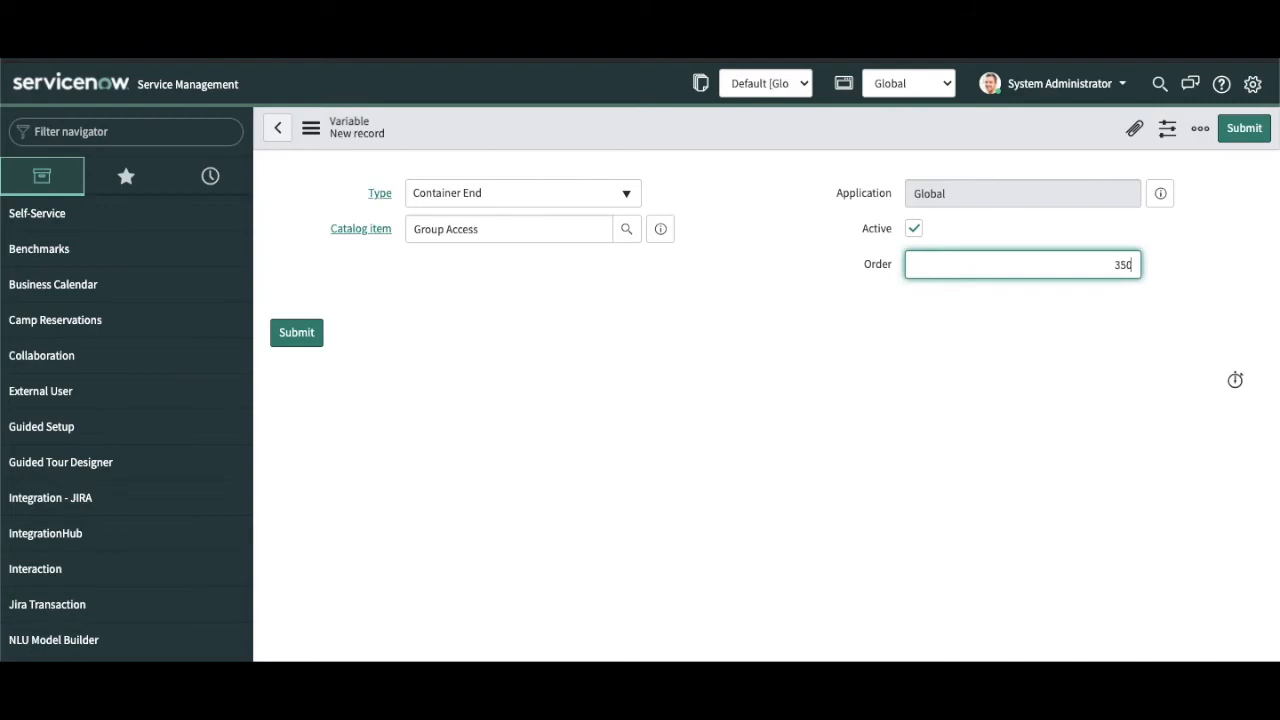
pyautogui.click(1244, 128)
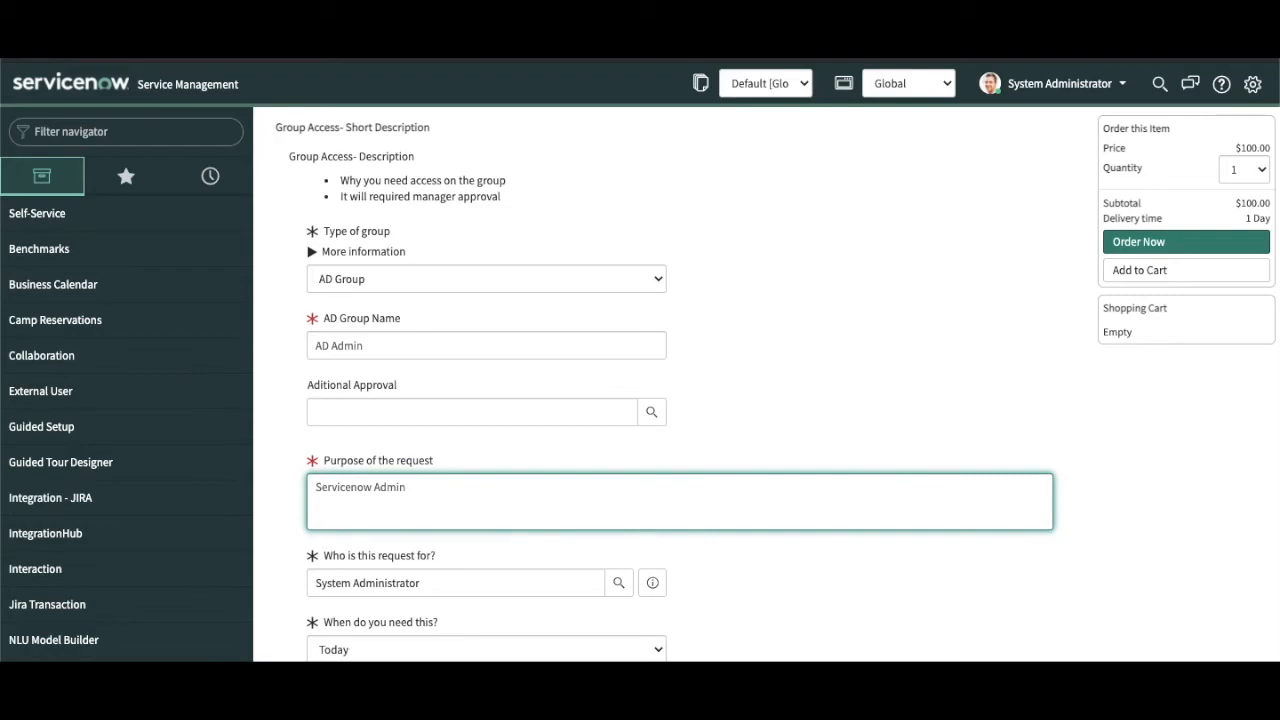
# Step: Reload the two-column Group Access order form and choose ServiceNow Group as Type of group
pyautogui.press('F5')
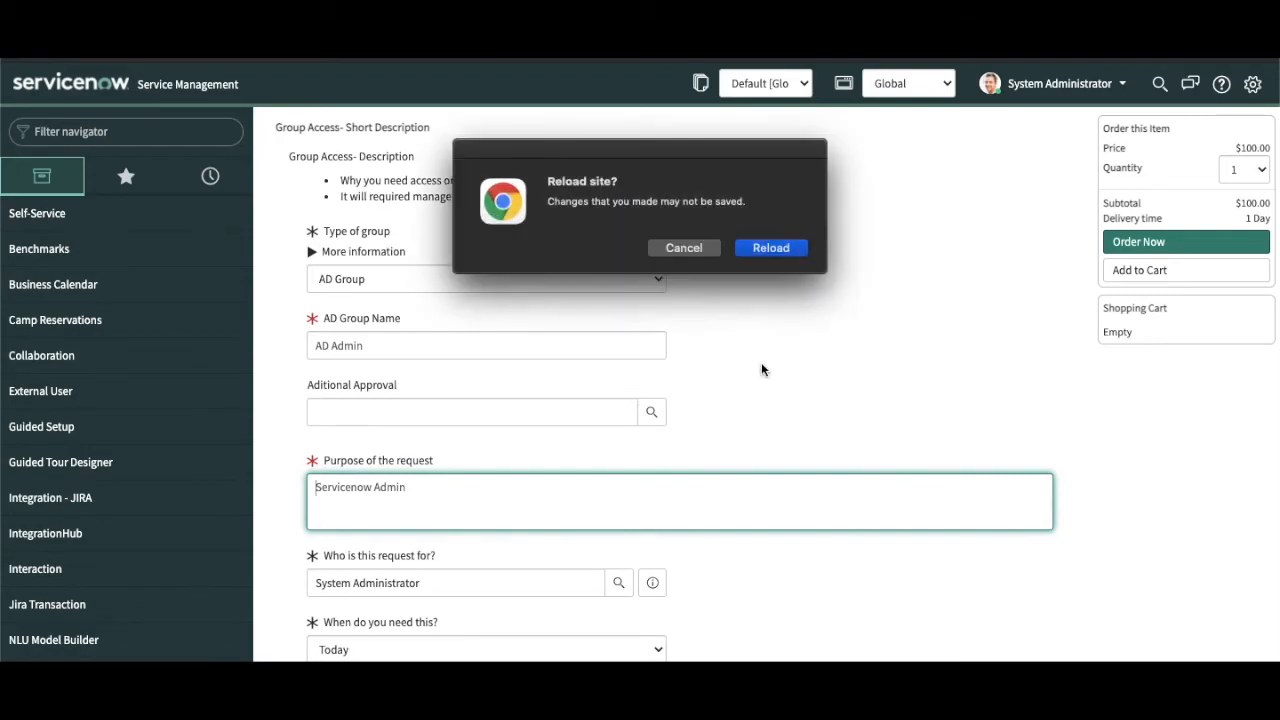
pyautogui.click(776, 250)
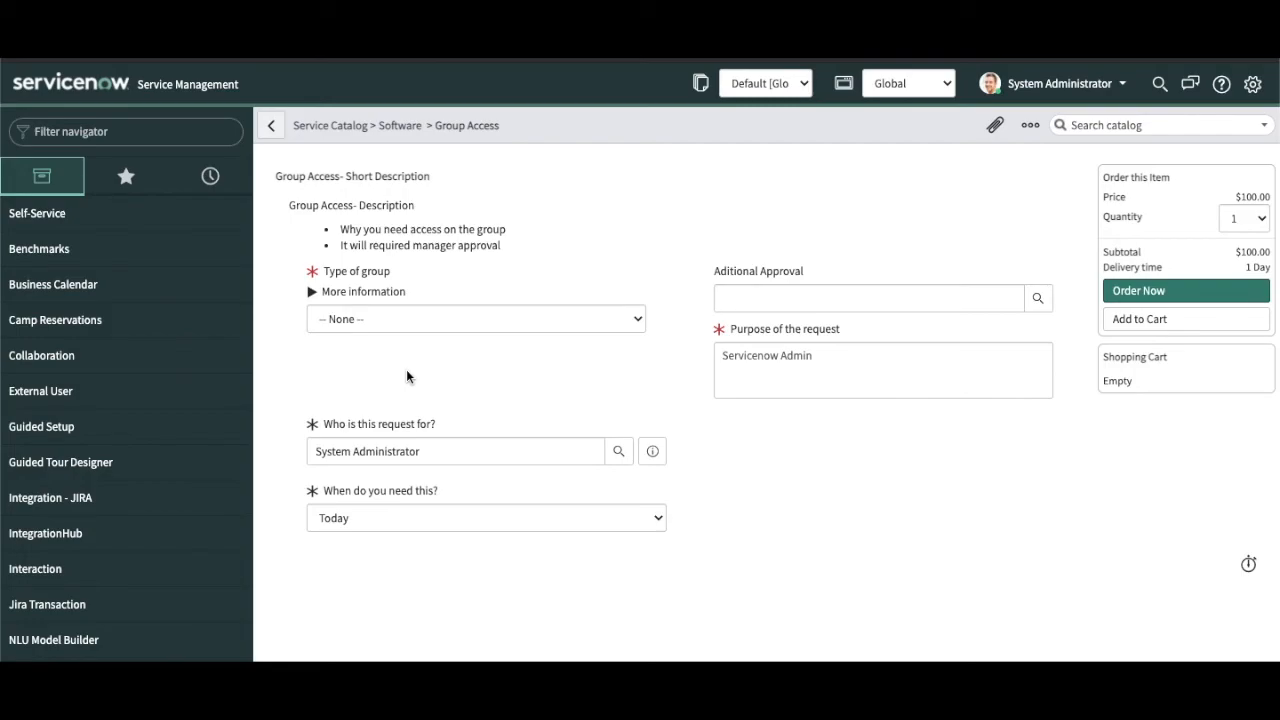
pyautogui.click(415, 318)
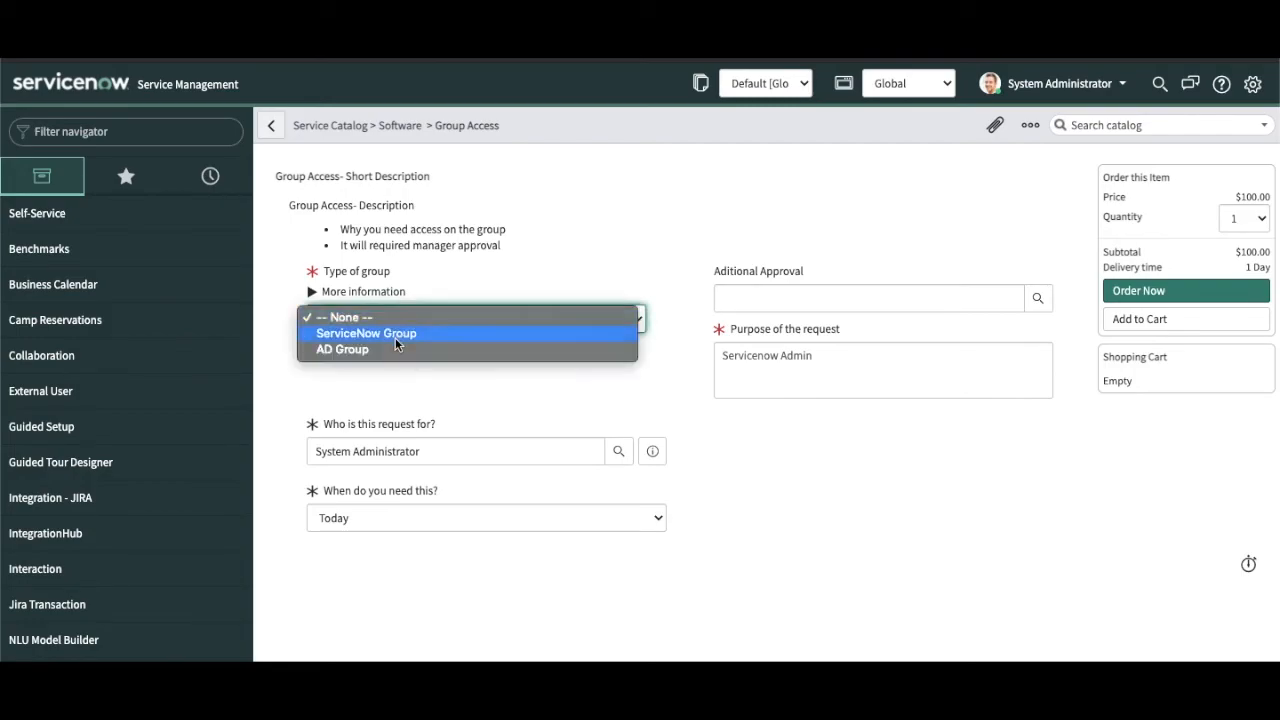
pyautogui.click(395, 337)
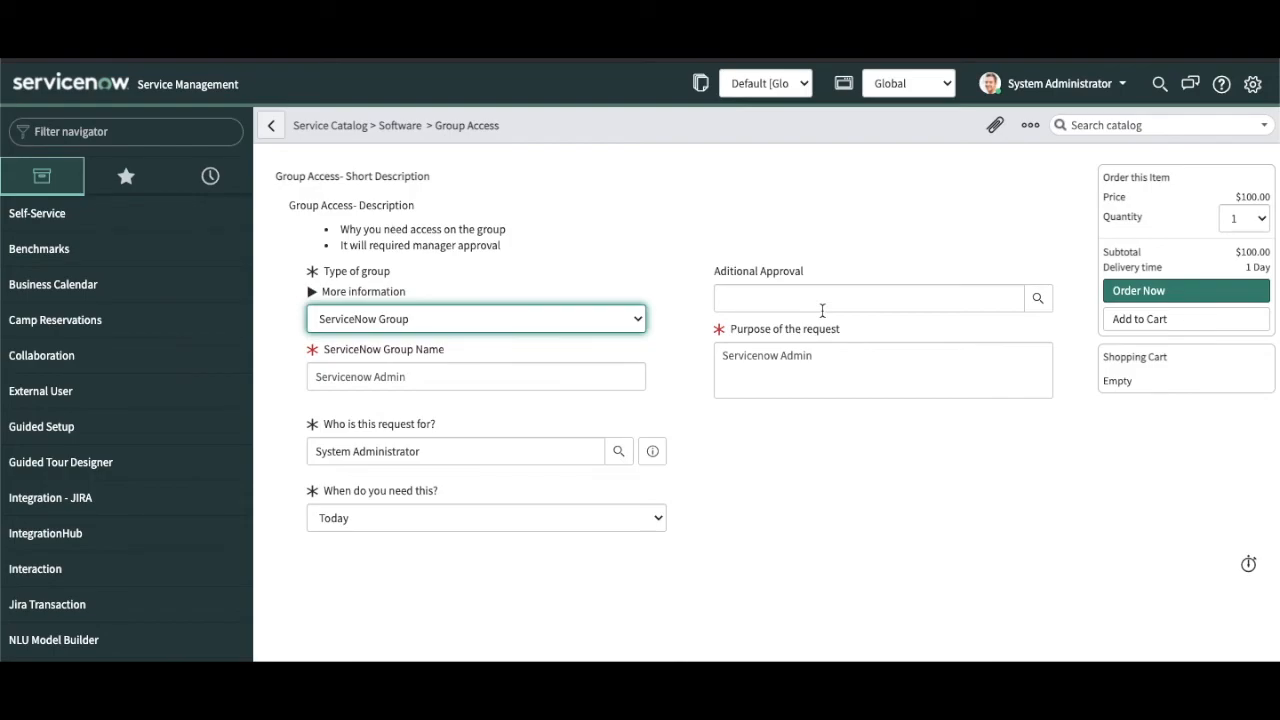
# Step: On the Group Access item's Process Engine tab, set Execution Plan to DEFAULT
pyautogui.click(271, 125)
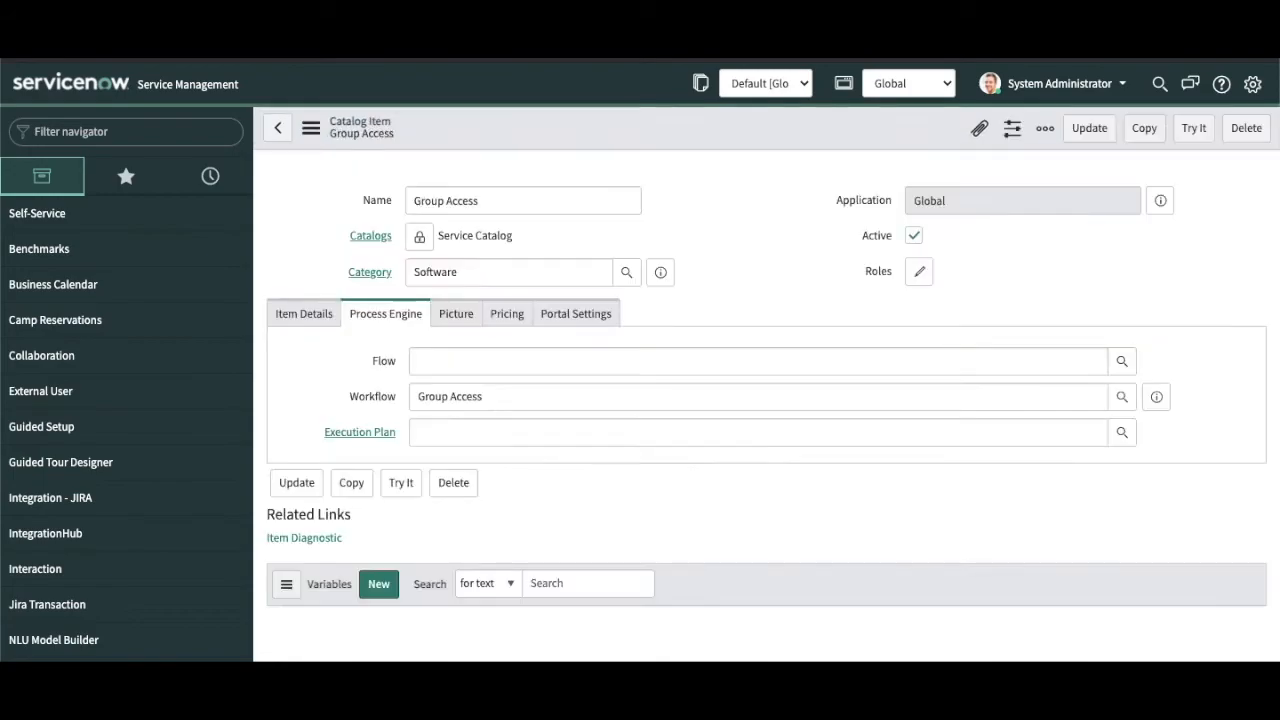
pyautogui.click(312, 410)
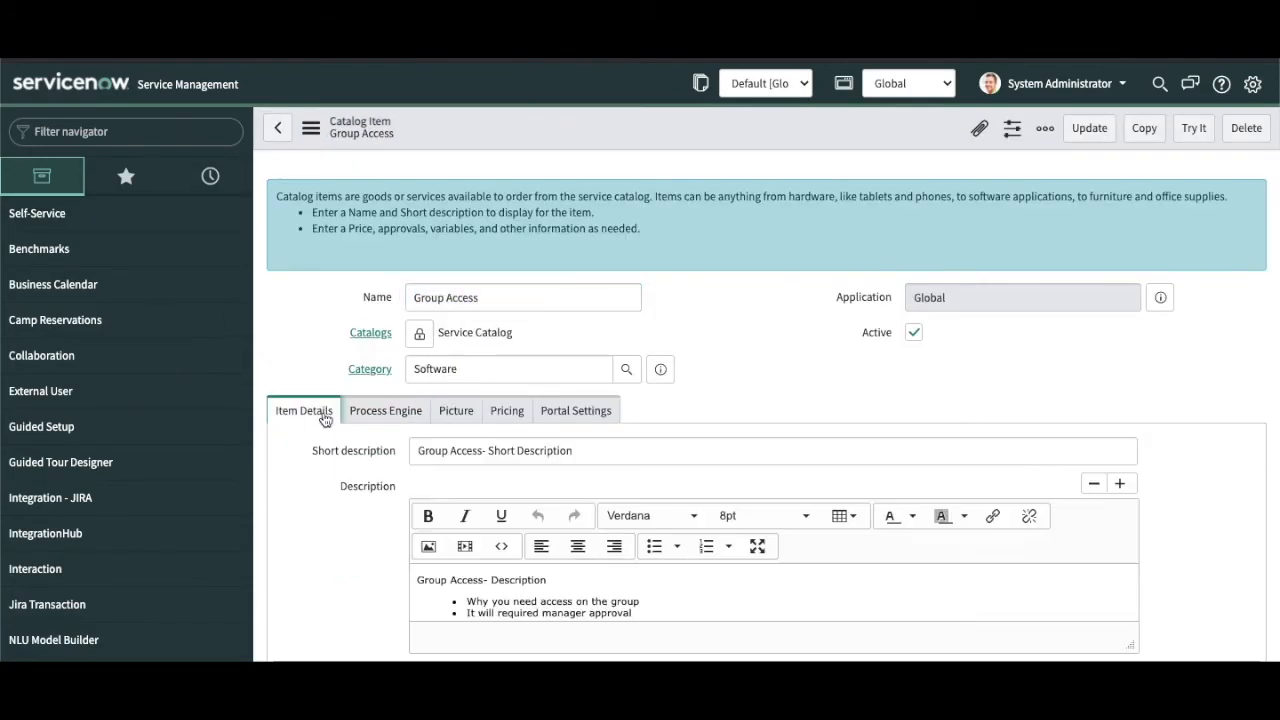
pyautogui.click(388, 416)
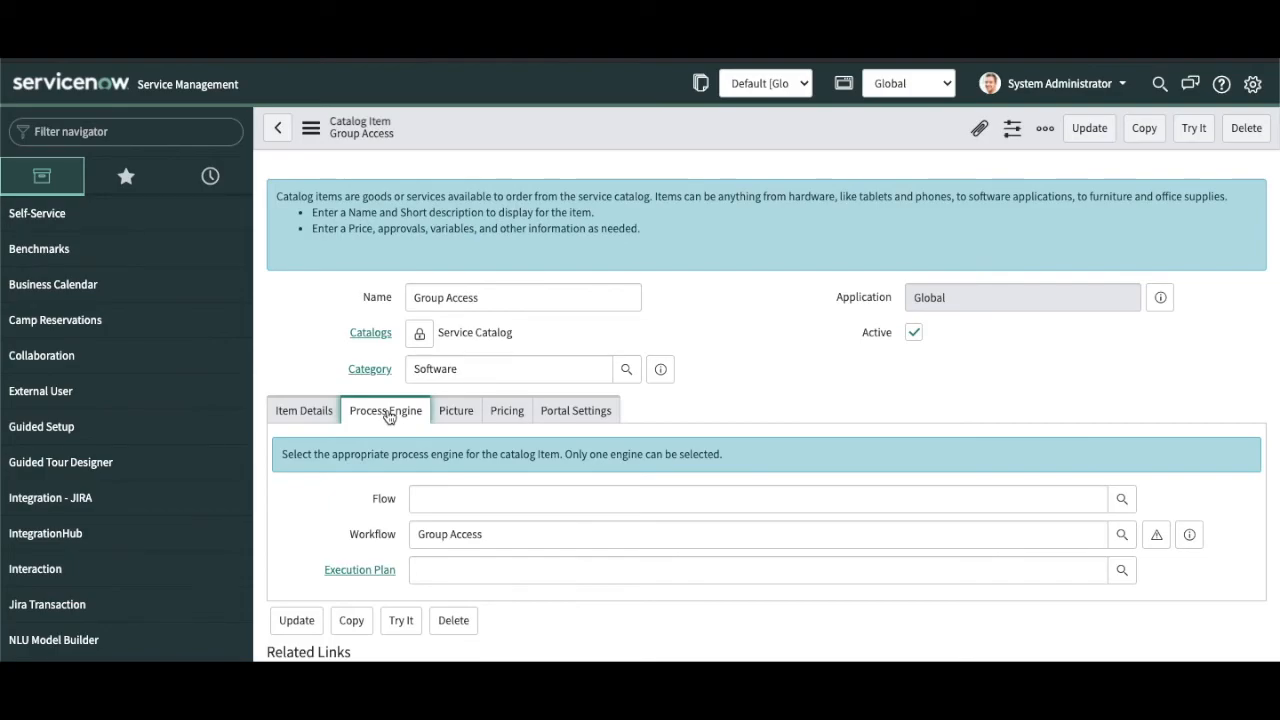
pyautogui.click(489, 567)
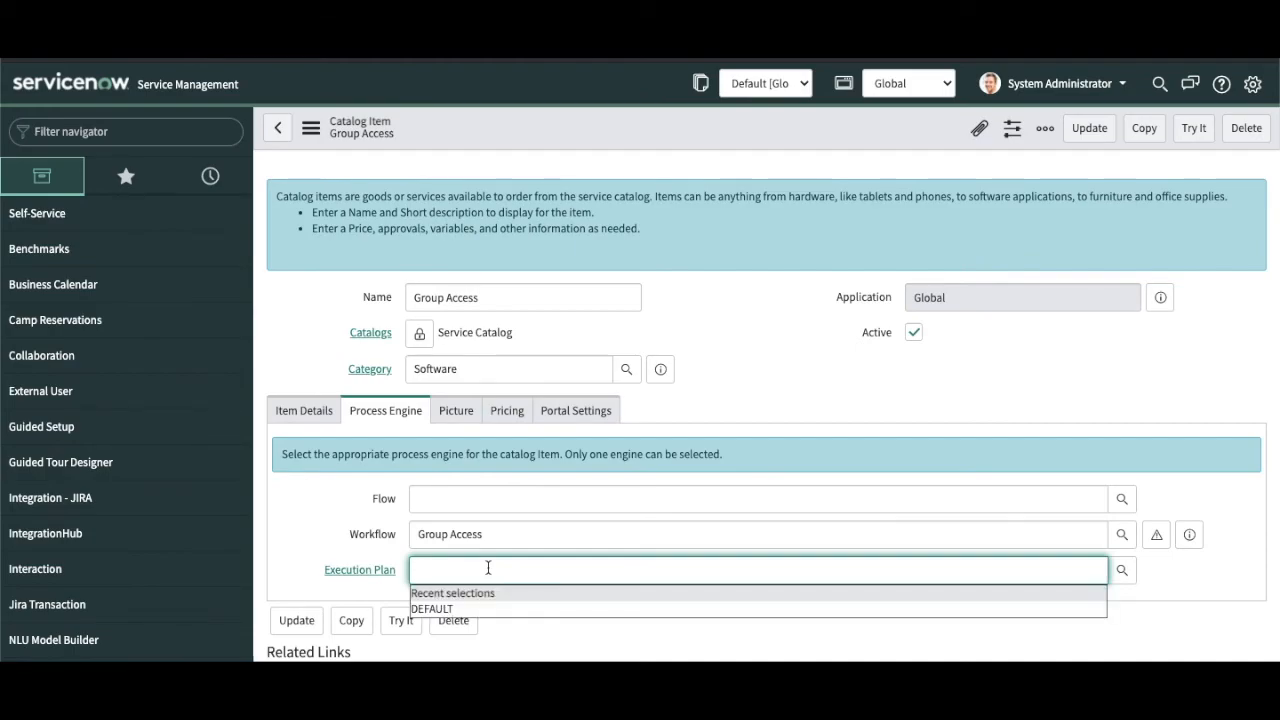
pyautogui.click(452, 609)
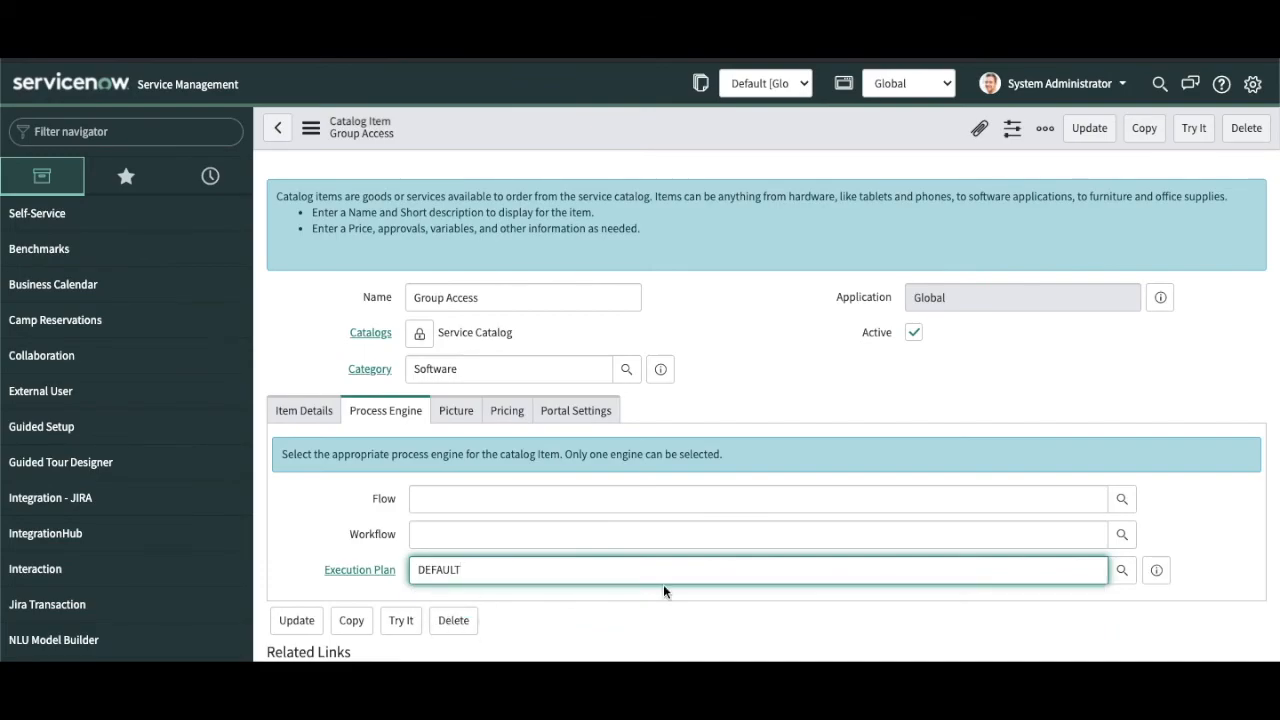
# Step: Confirm the Workflow field is now empty and preview the DEFAULT execution plan
pyautogui.click(539, 537)
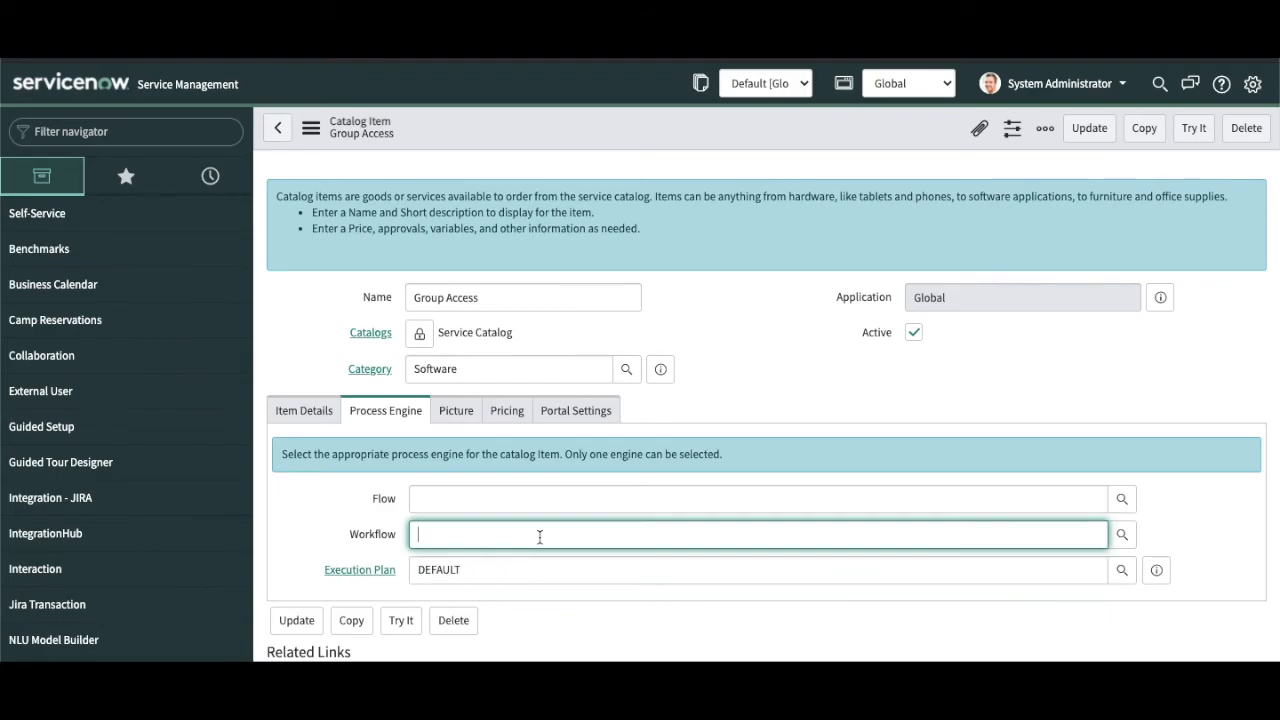
pyautogui.click(597, 614)
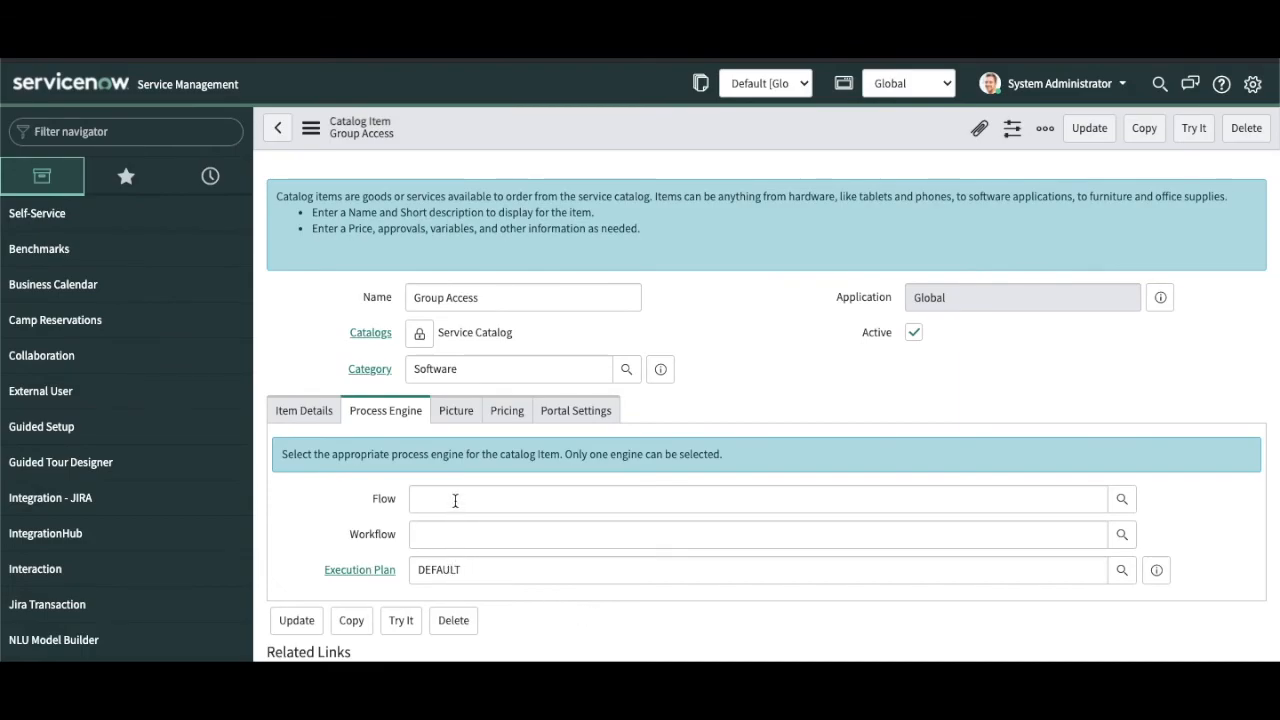
pyautogui.doubleClick(472, 569)
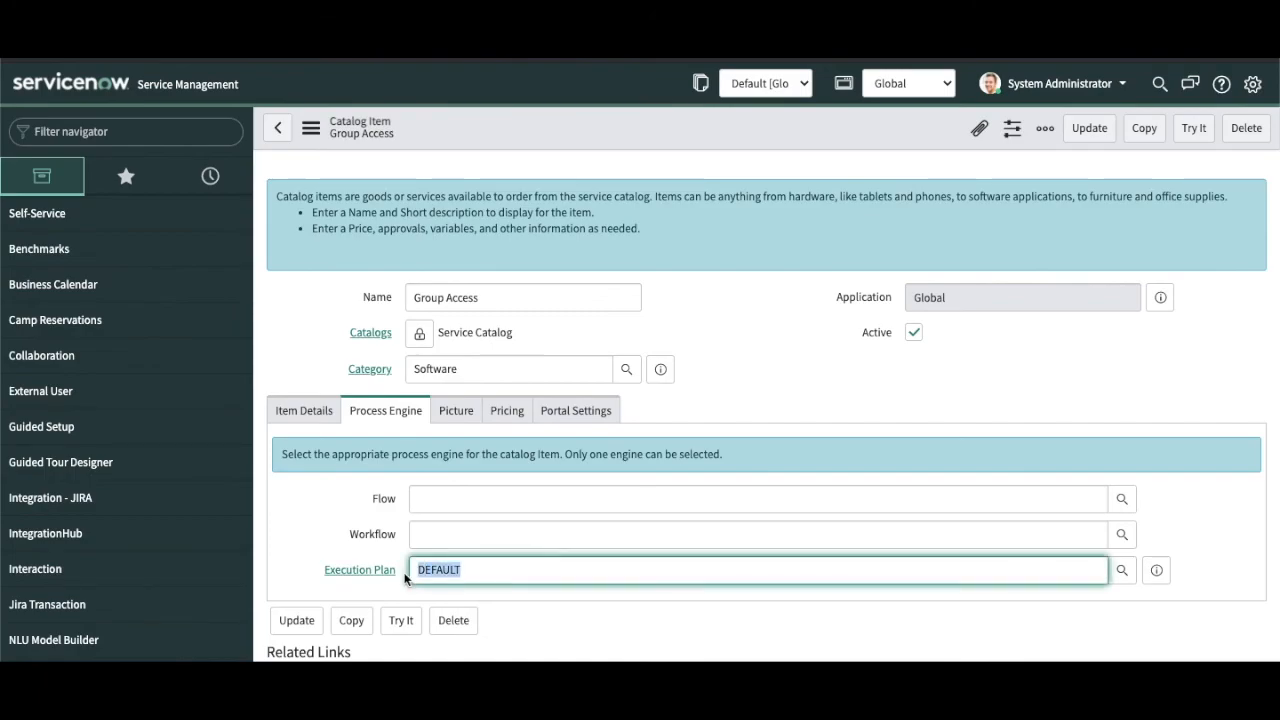
pyautogui.click(1157, 570)
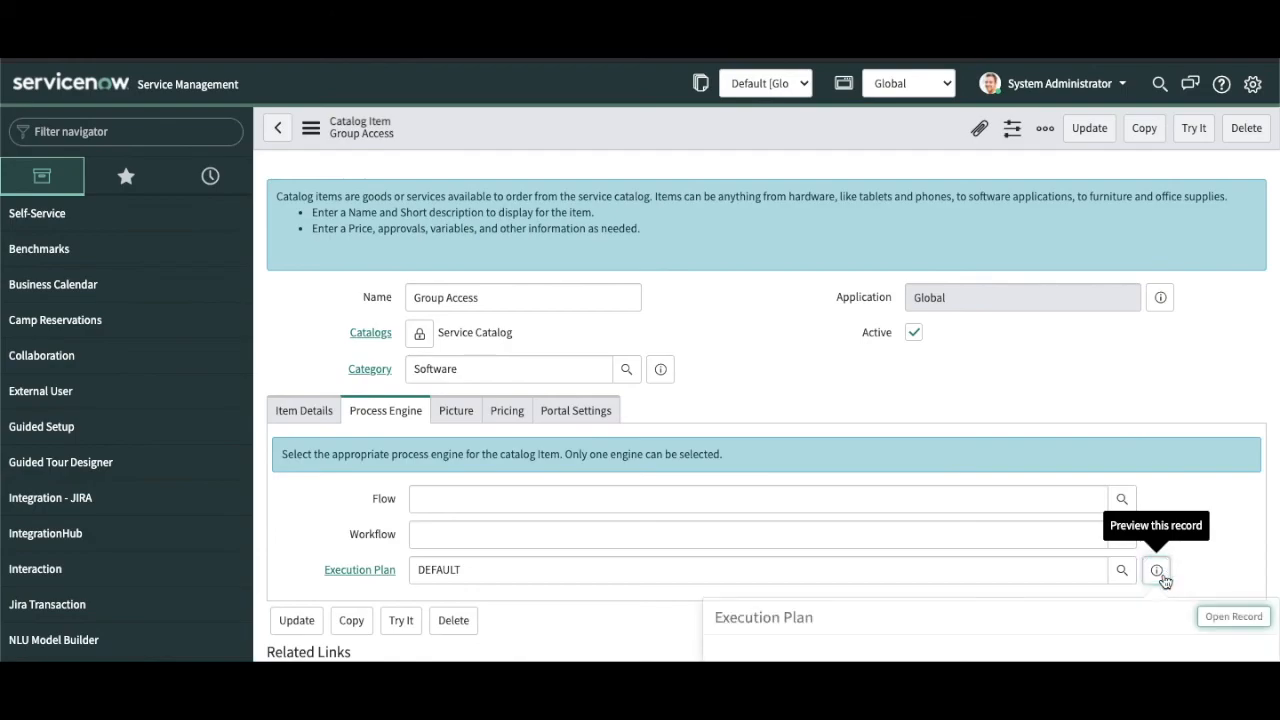
# Step: Open the full DEFAULT execution plan record, discarding unsaved catalog item changes
pyautogui.click(1233, 616)
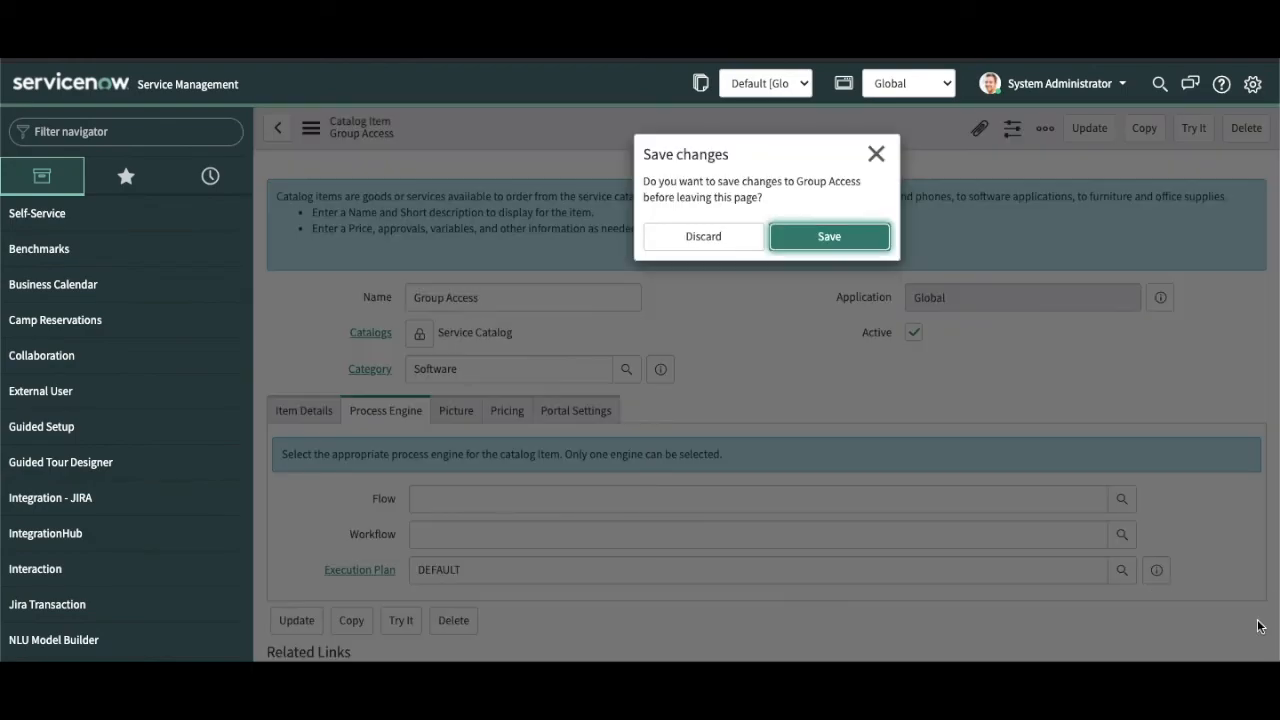
pyautogui.click(742, 240)
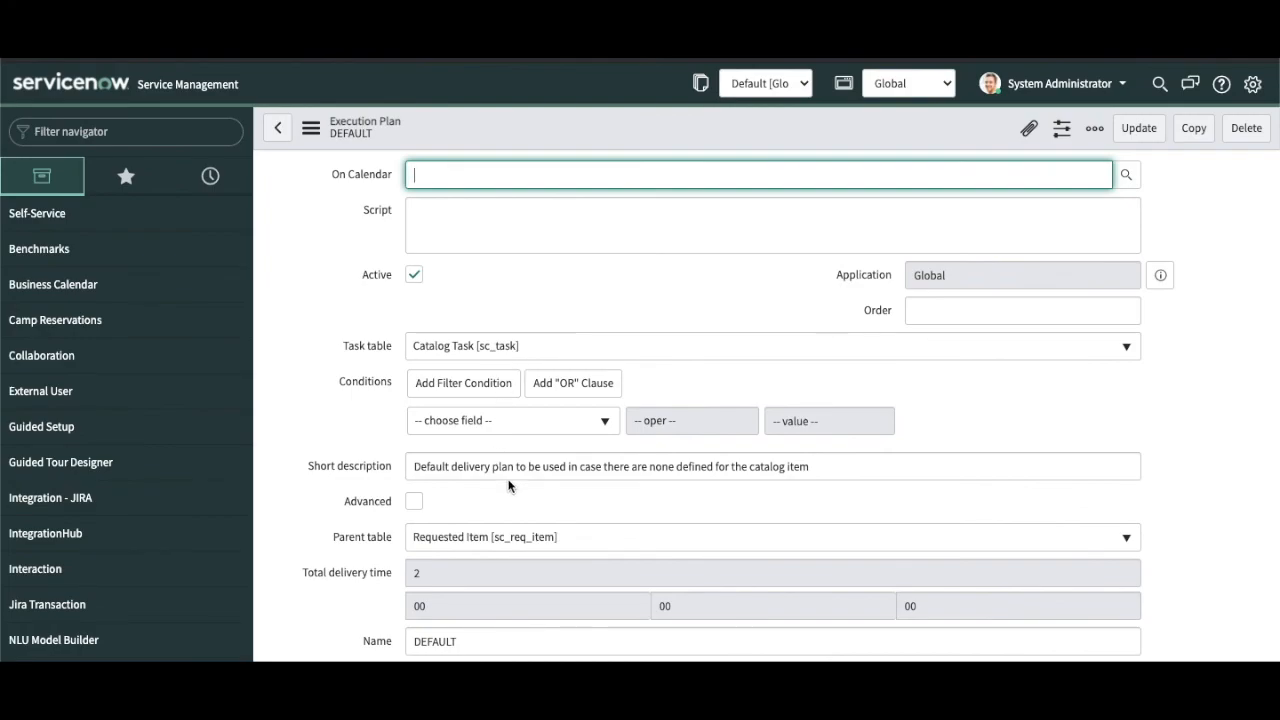
pyautogui.scroll(-1, 541, 480)
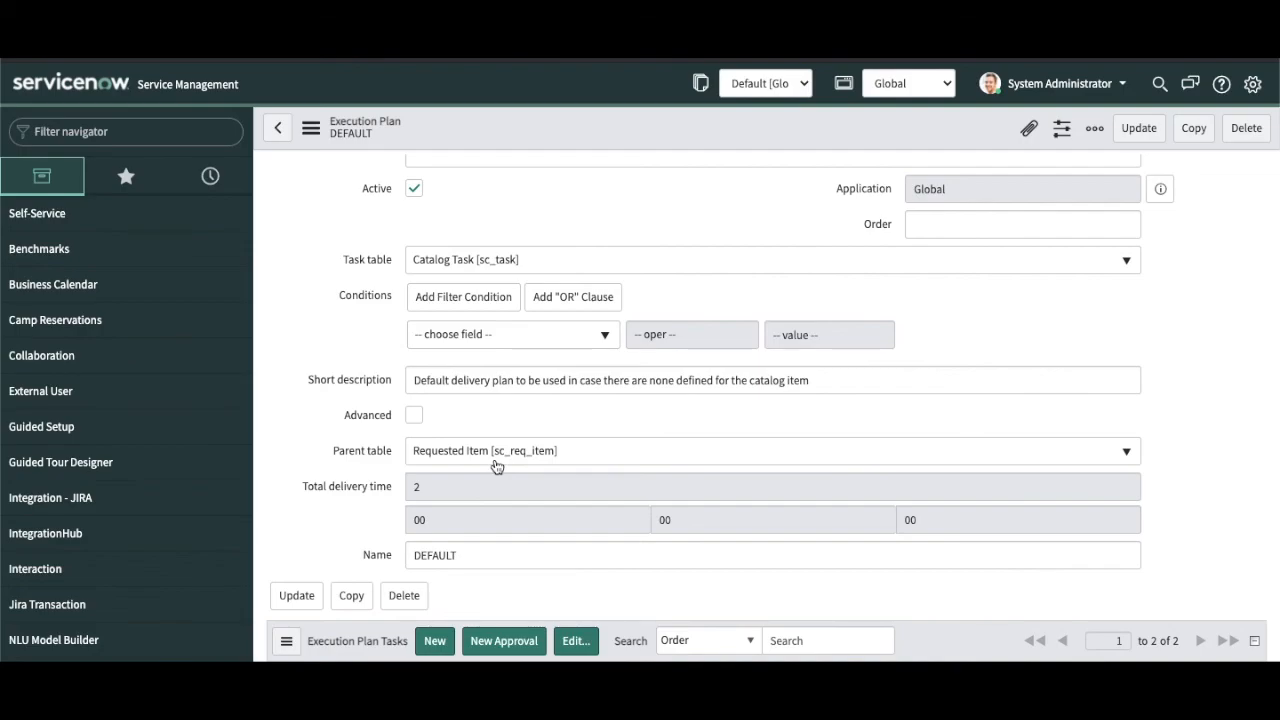
pyautogui.scroll(-3, 530, 500)
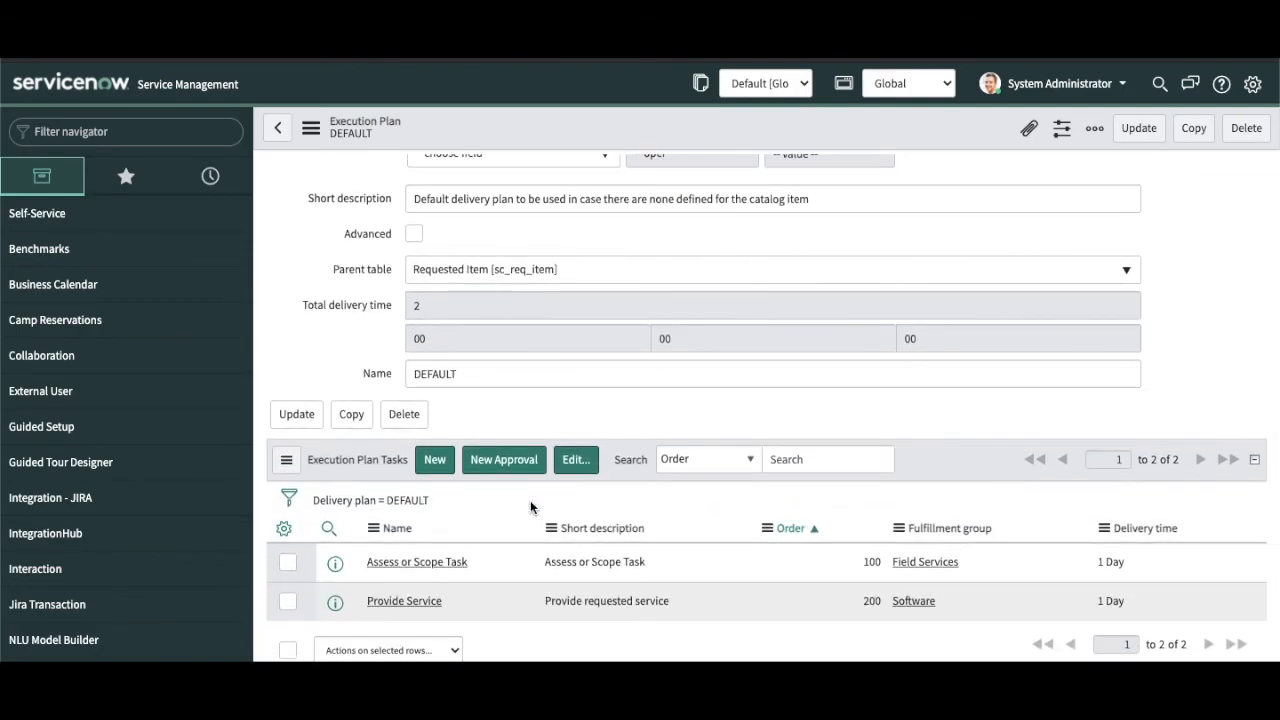
# Step: Review the plan's two tasks, Provide Service and Assess or Scope Task
pyautogui.doubleClick(440, 601)
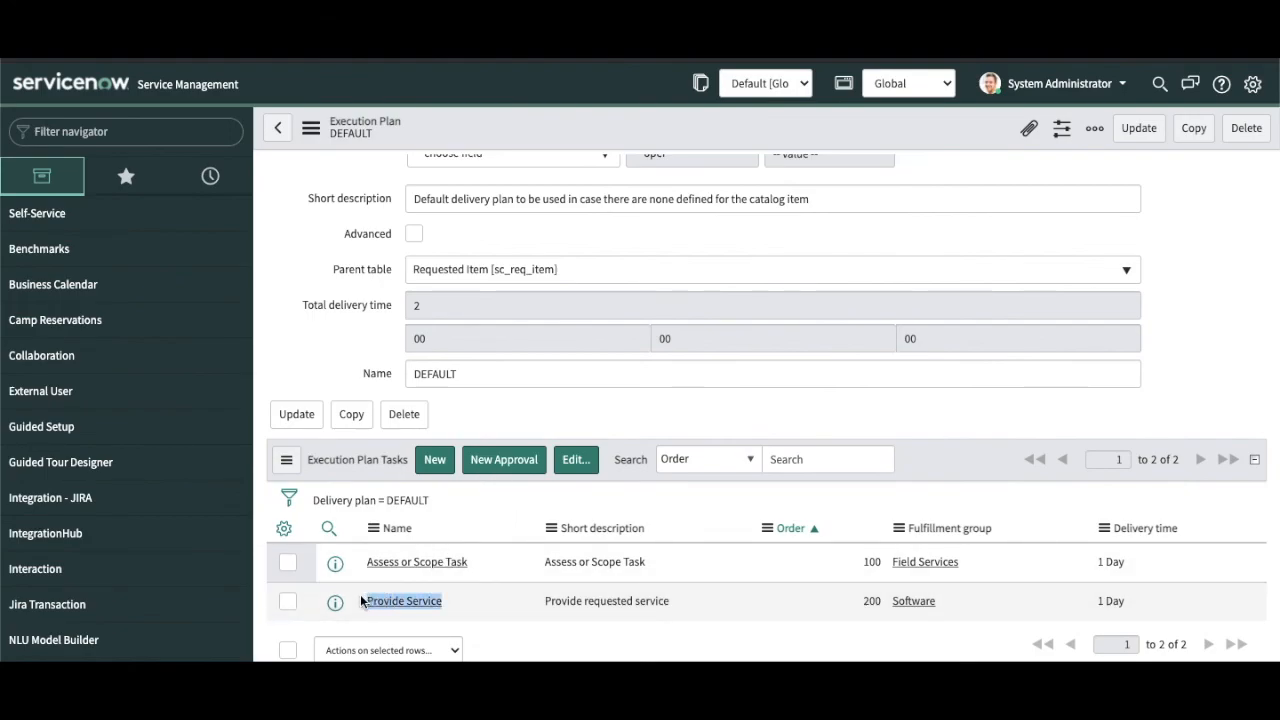
pyautogui.doubleClick(487, 566)
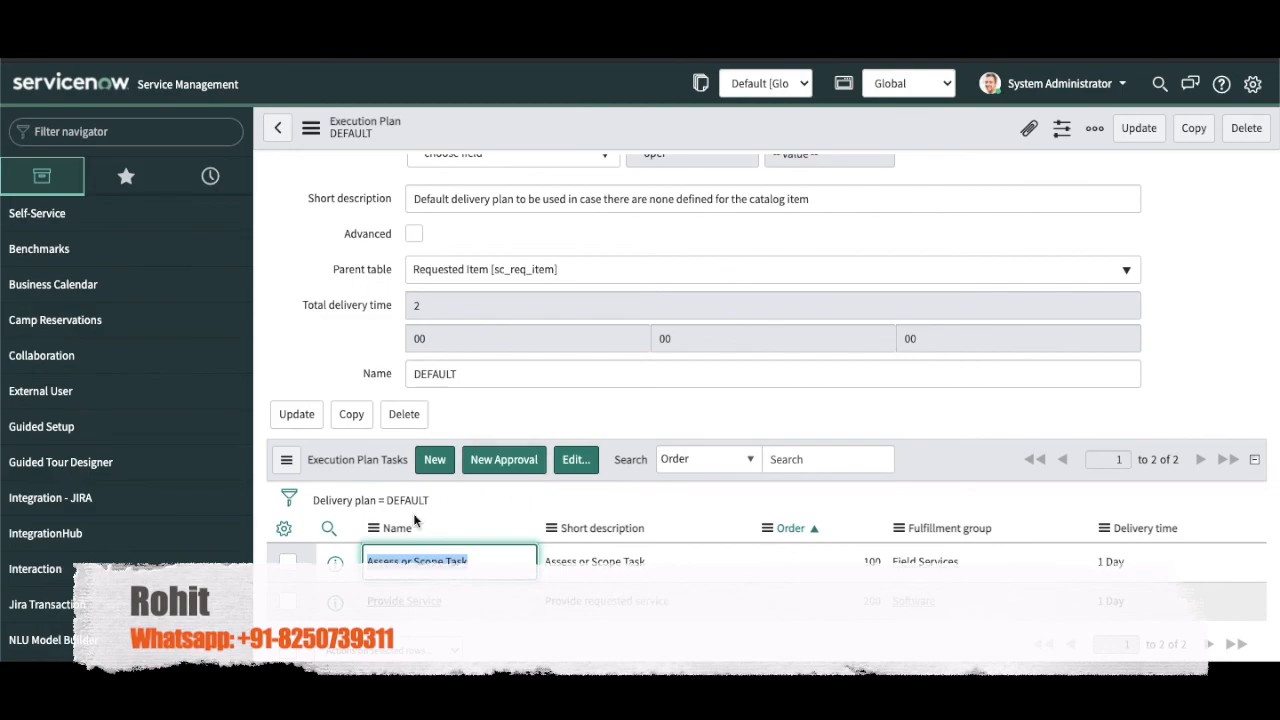
pyautogui.scroll(3, 880, 275)
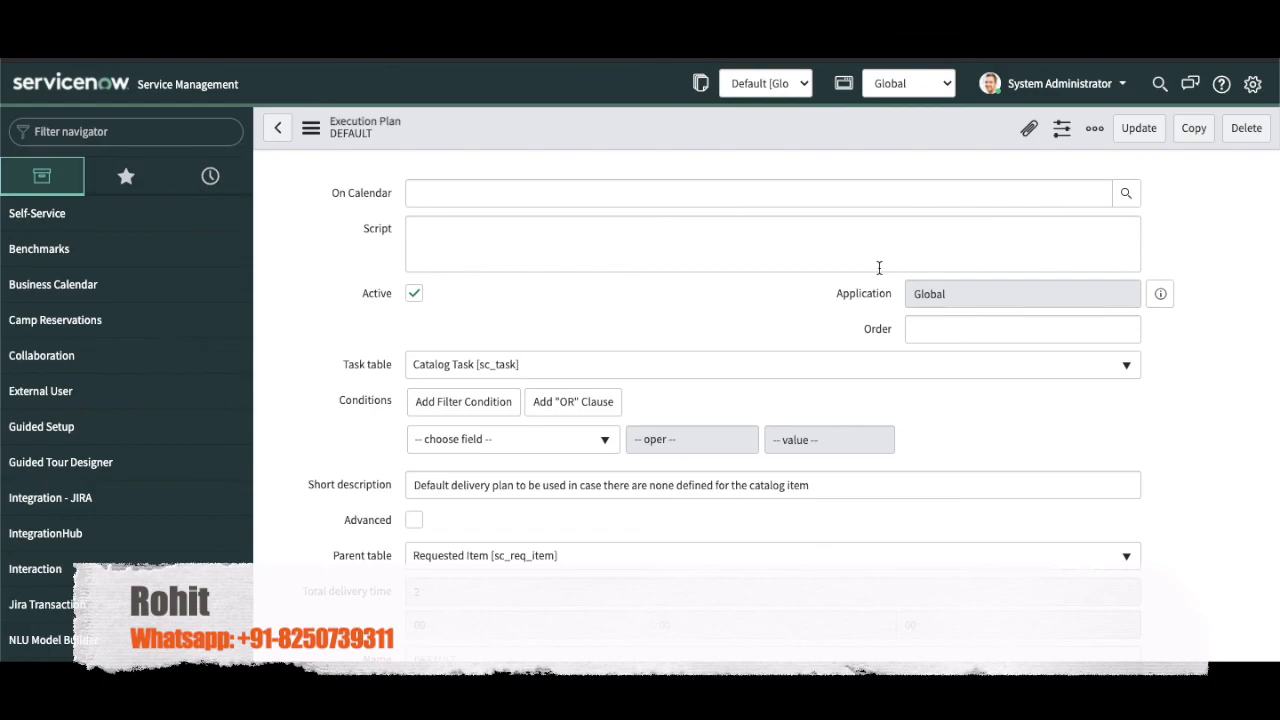
pyautogui.scroll(-5, 879, 268)
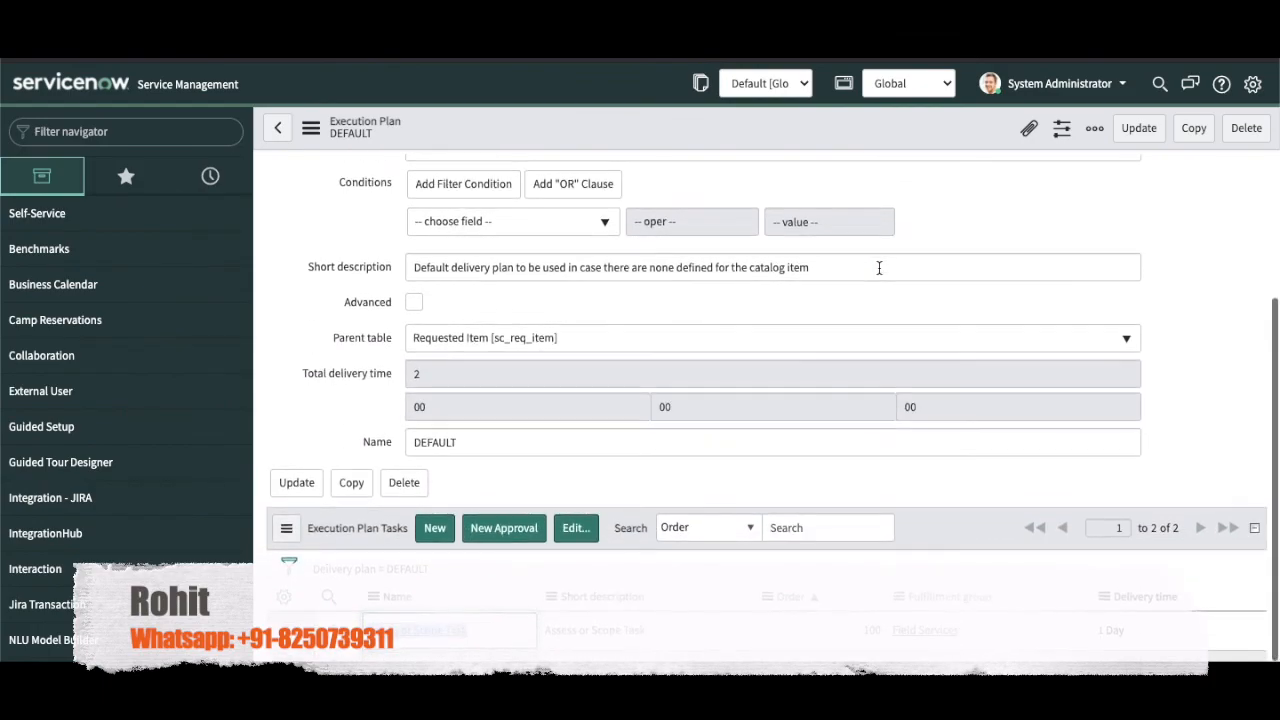